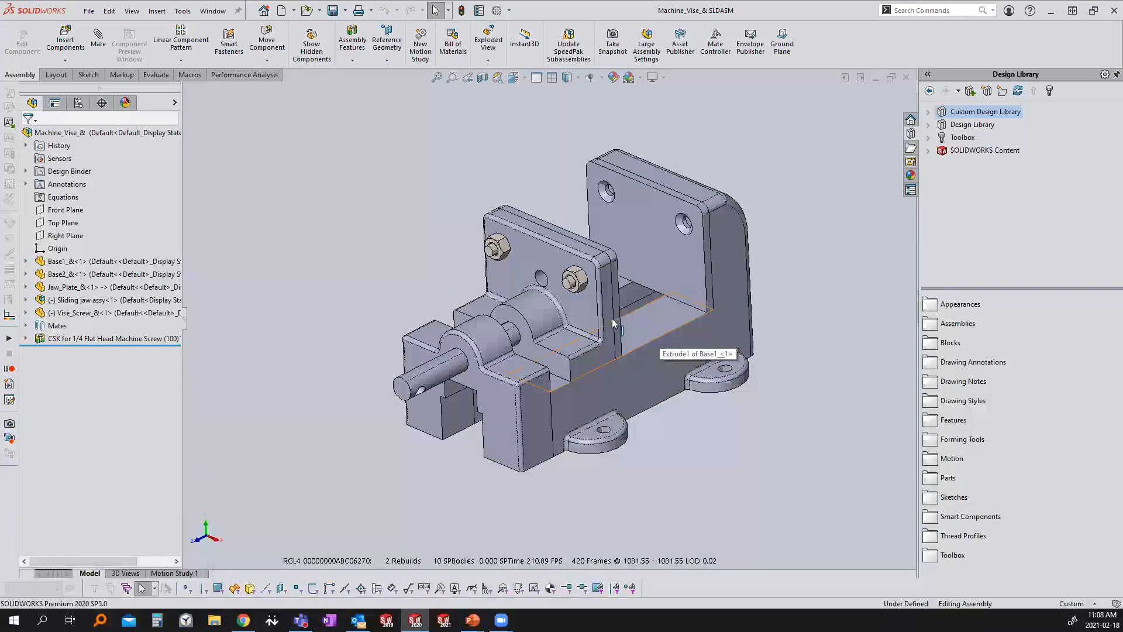
Step: Open the sliding jaw part from the vise assembly and examine the property names offered in its custom file properties
click(590, 281)
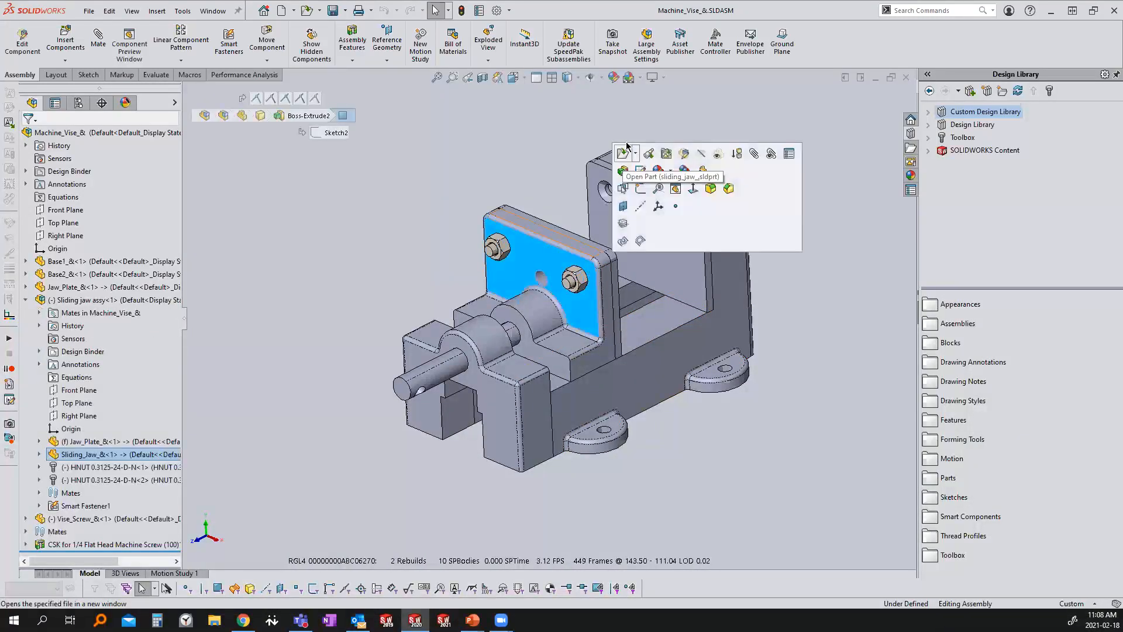
click(619, 153)
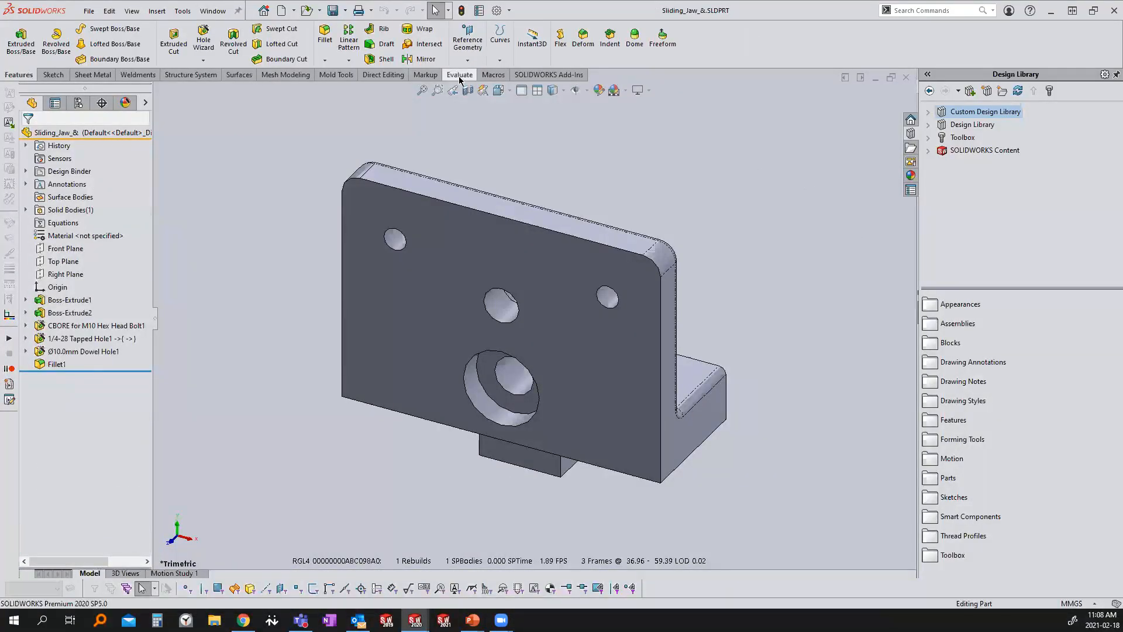
click(478, 10)
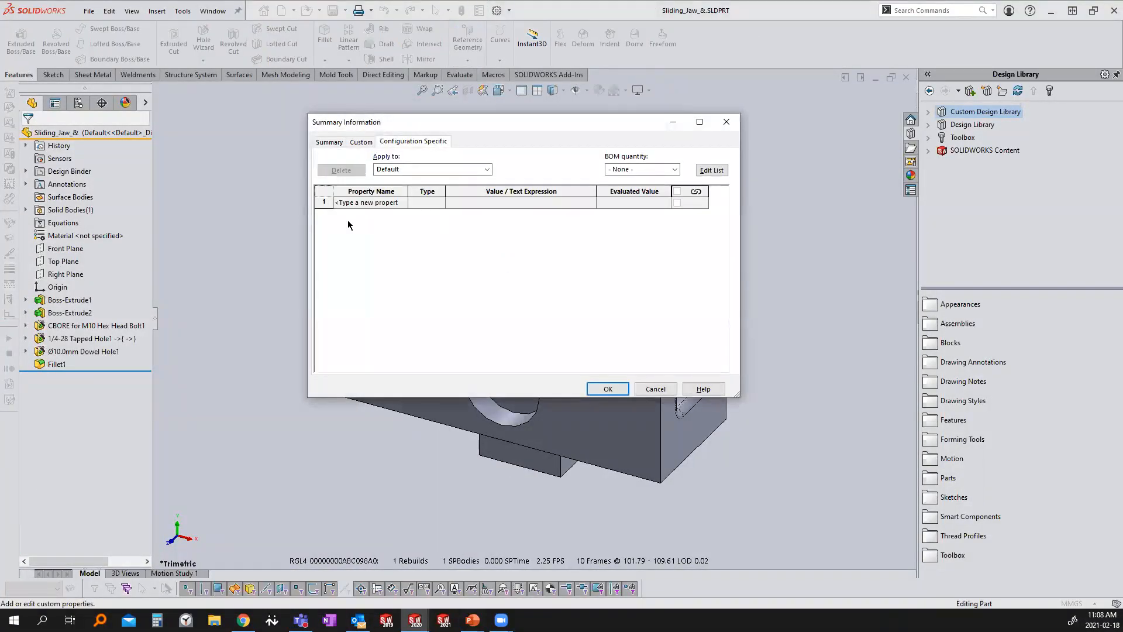
click(379, 204)
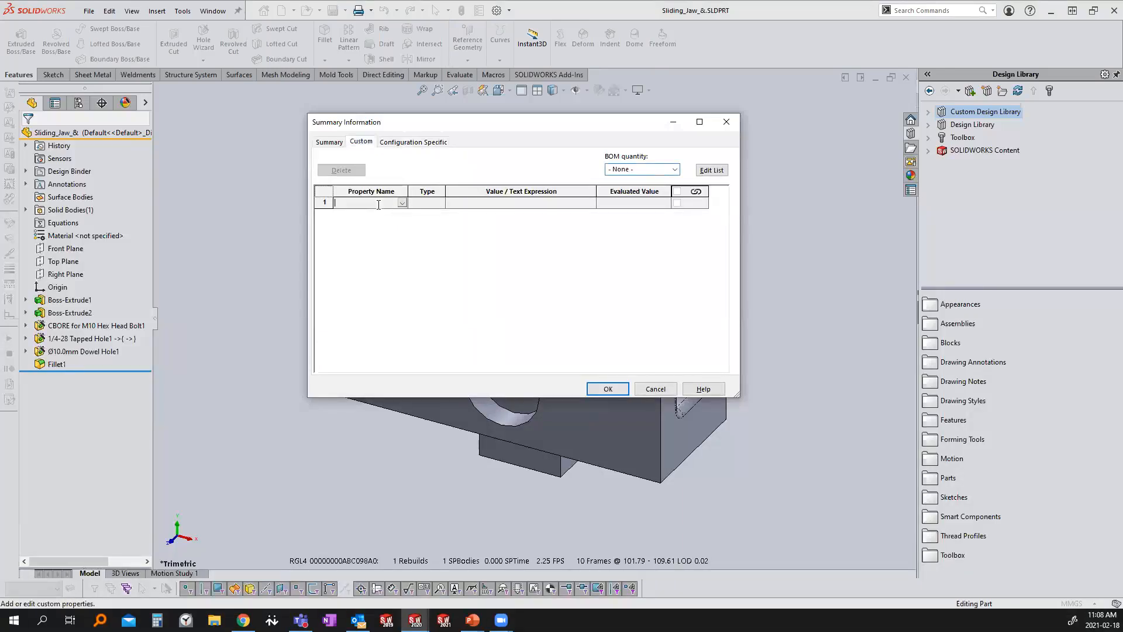
click(401, 203)
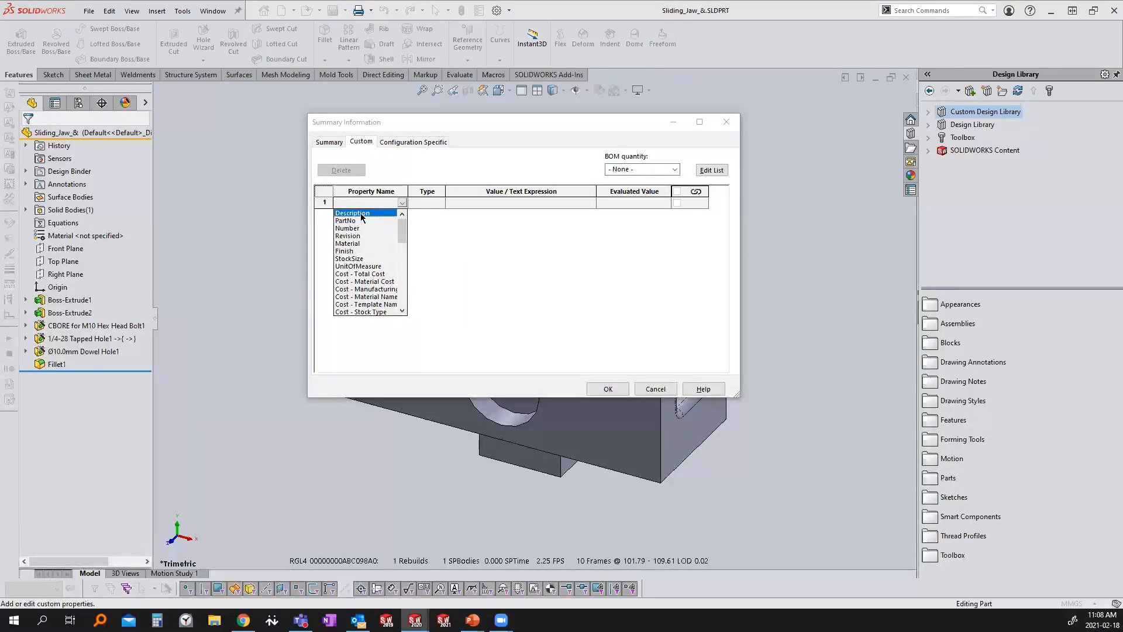
click(557, 304)
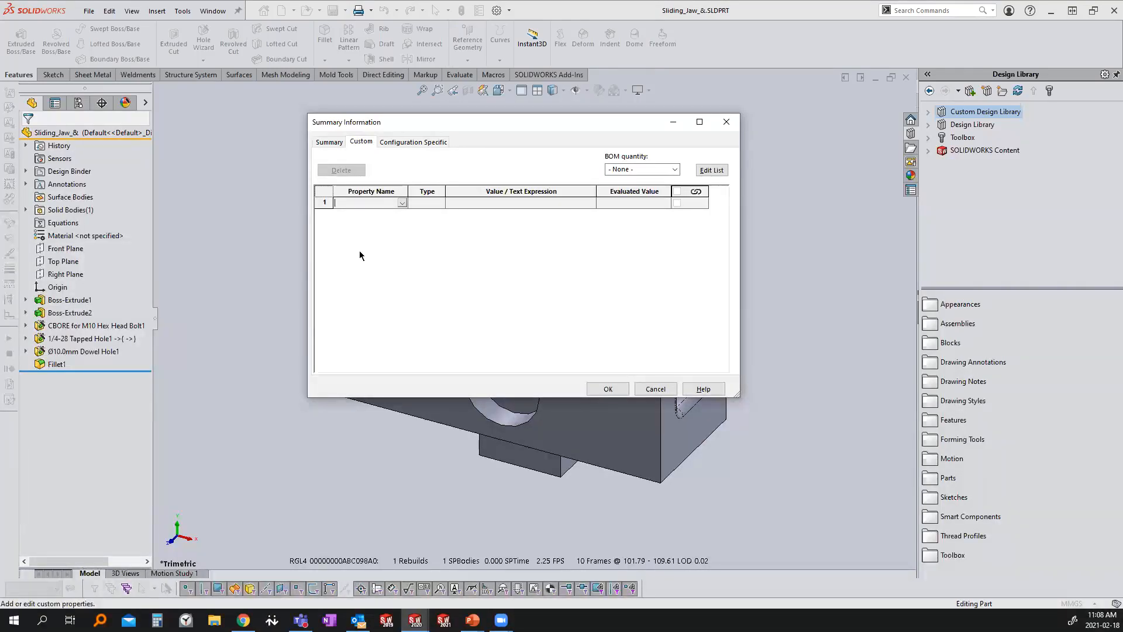
key(Escape)
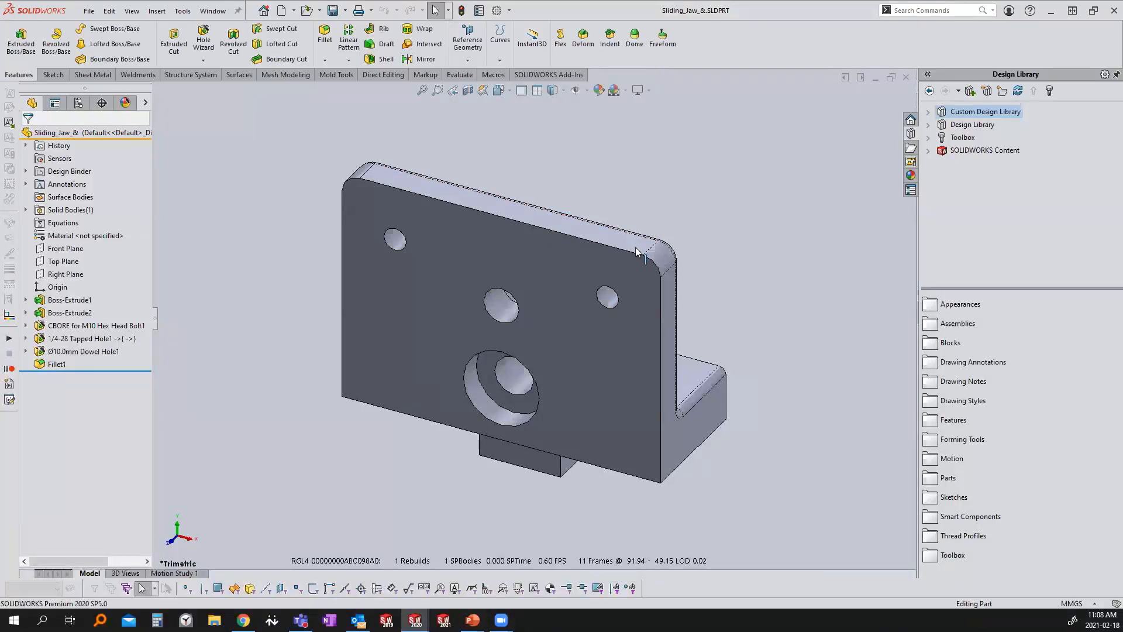
Step: Try entering a Description custom property with the value gfdhfgxc in the file properties, clear the text and close without saving
click(478, 10)
click(359, 201)
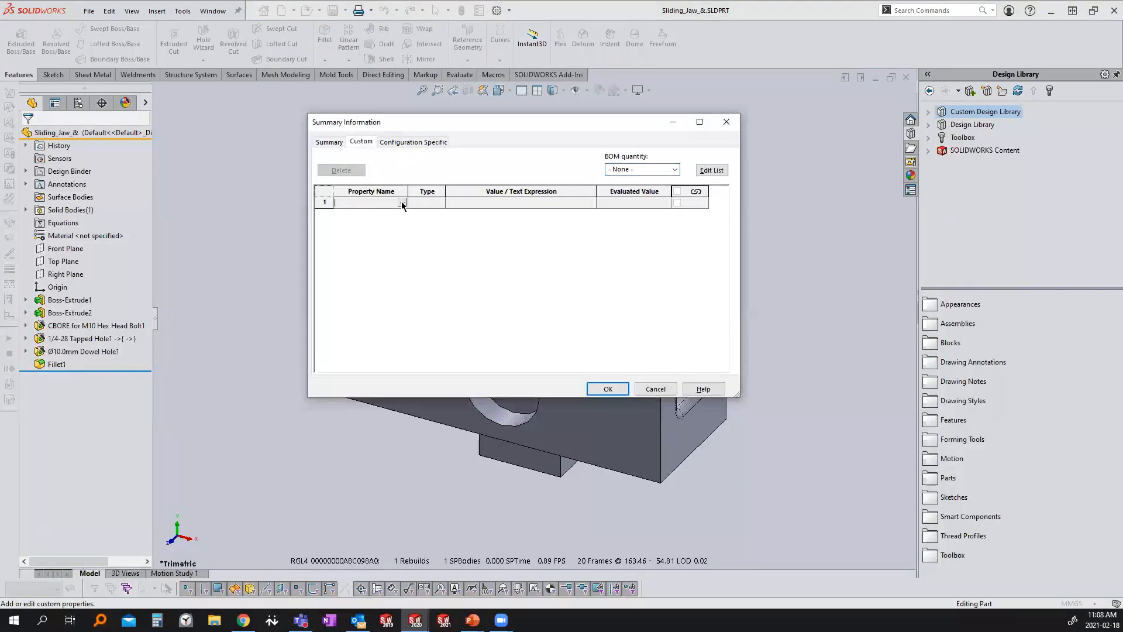
click(402, 202)
click(355, 214)
click(463, 202)
text(gfdhfgxc)
drag(494, 205, 442, 234)
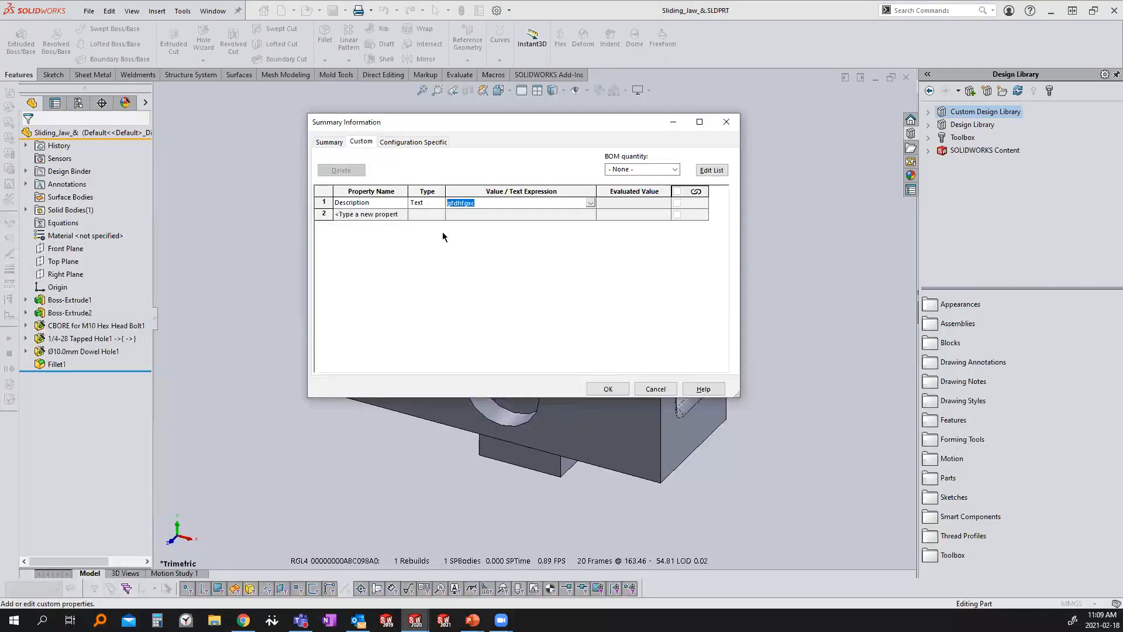
key(Delete)
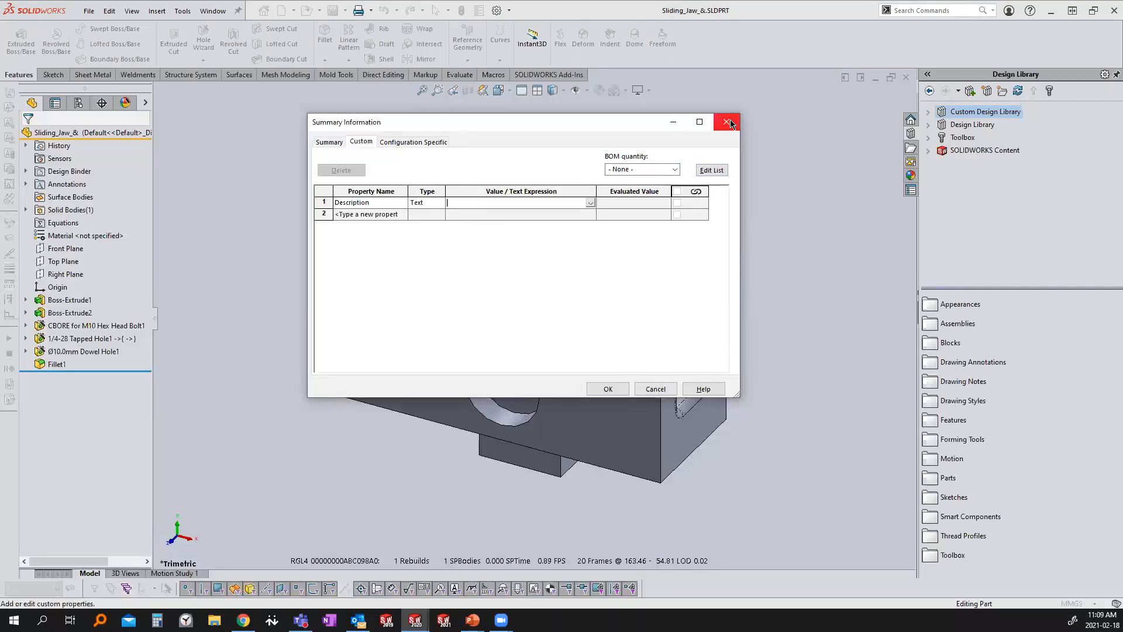
click(727, 123)
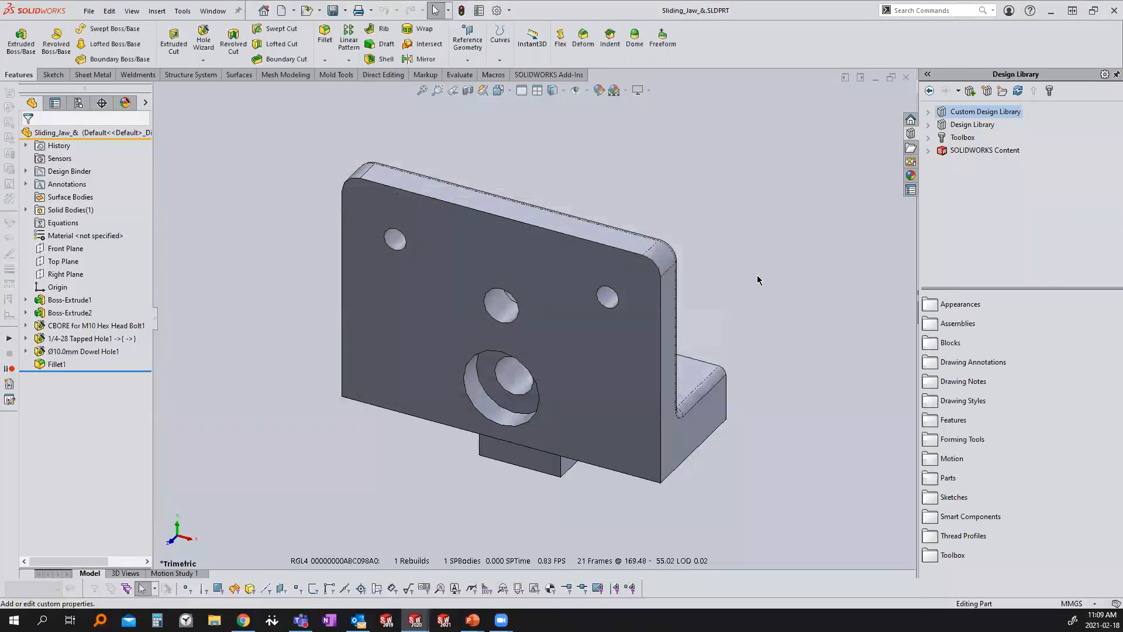
Step: Fill in the part's project properties with Customer 2 as the customer and ACME 123 as the project
click(910, 191)
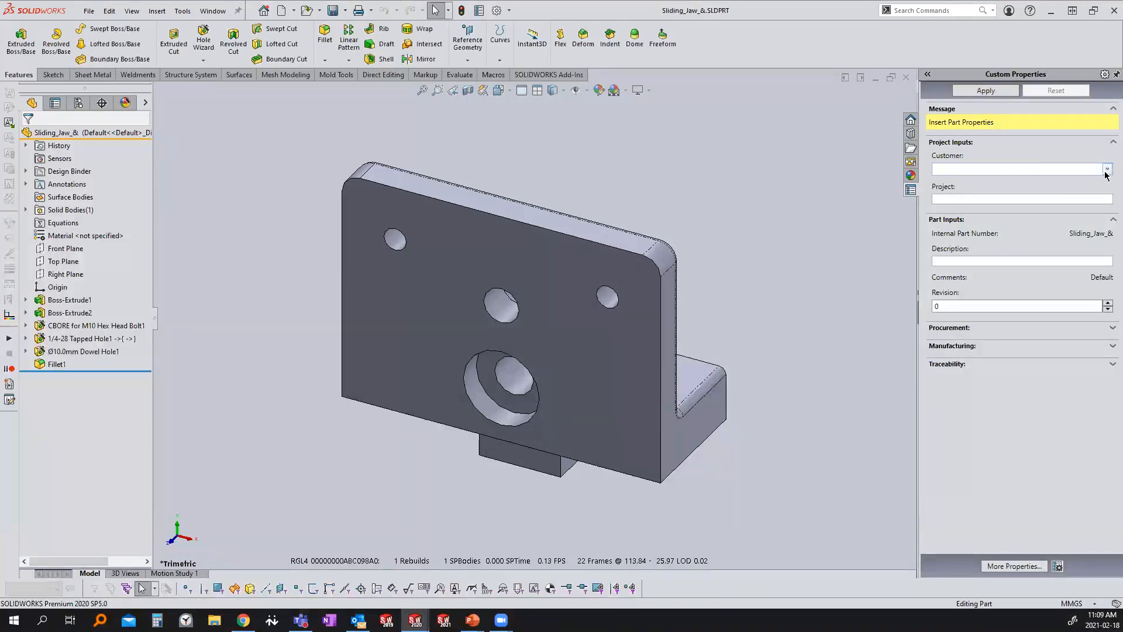
click(1106, 170)
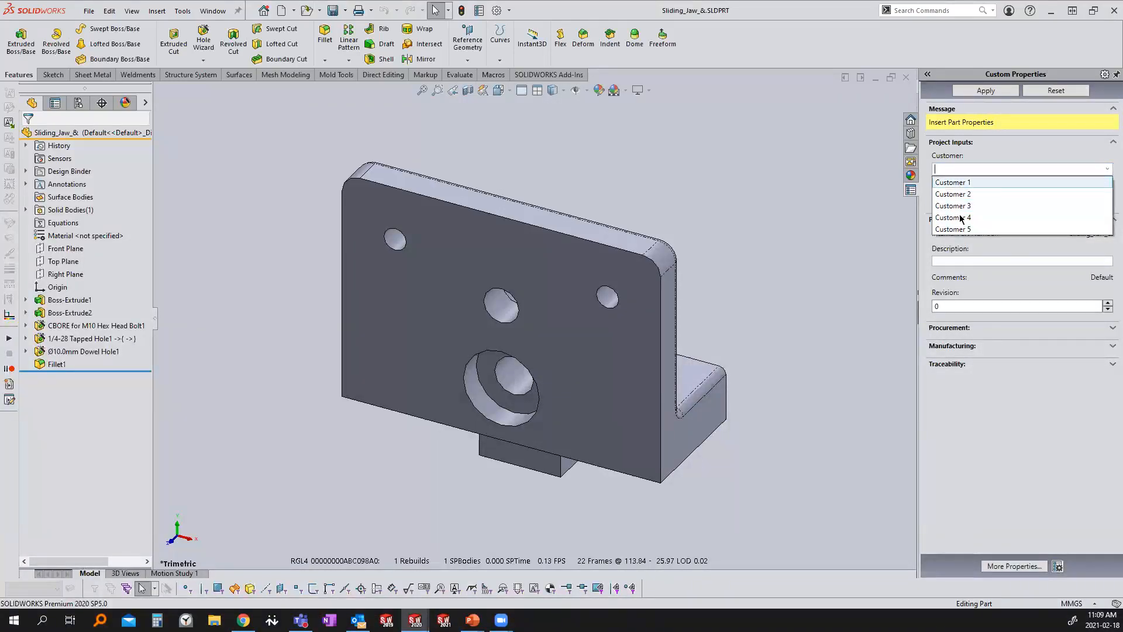
click(962, 194)
click(1005, 199)
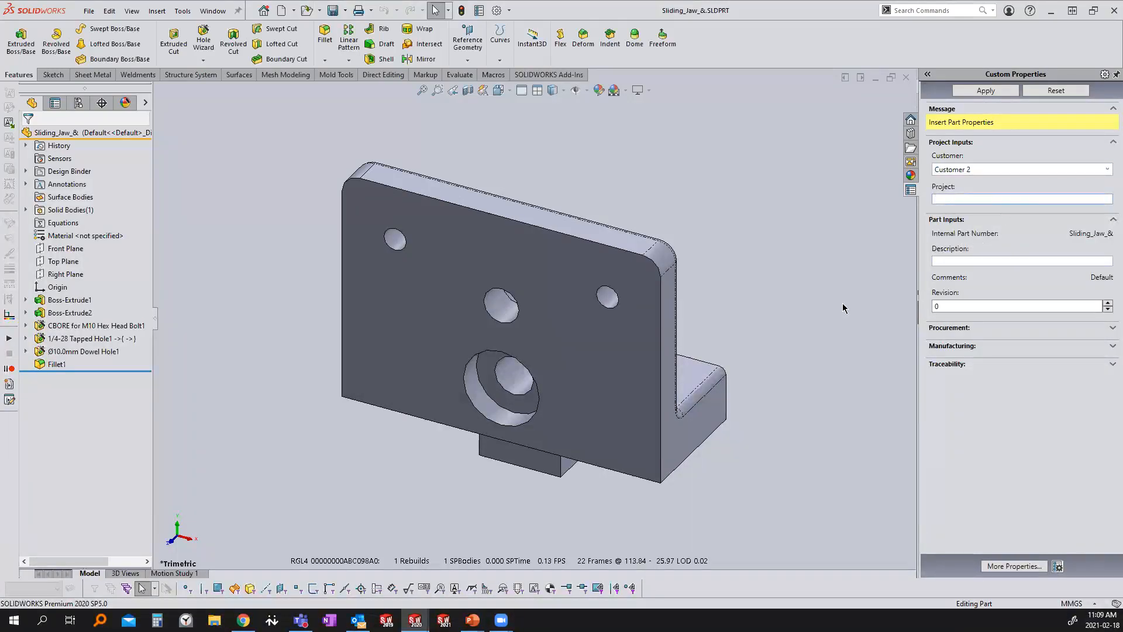
text(ACME 123)
Step: Set the part's description to "sliding jaw" and its revision to 1
click(1023, 260)
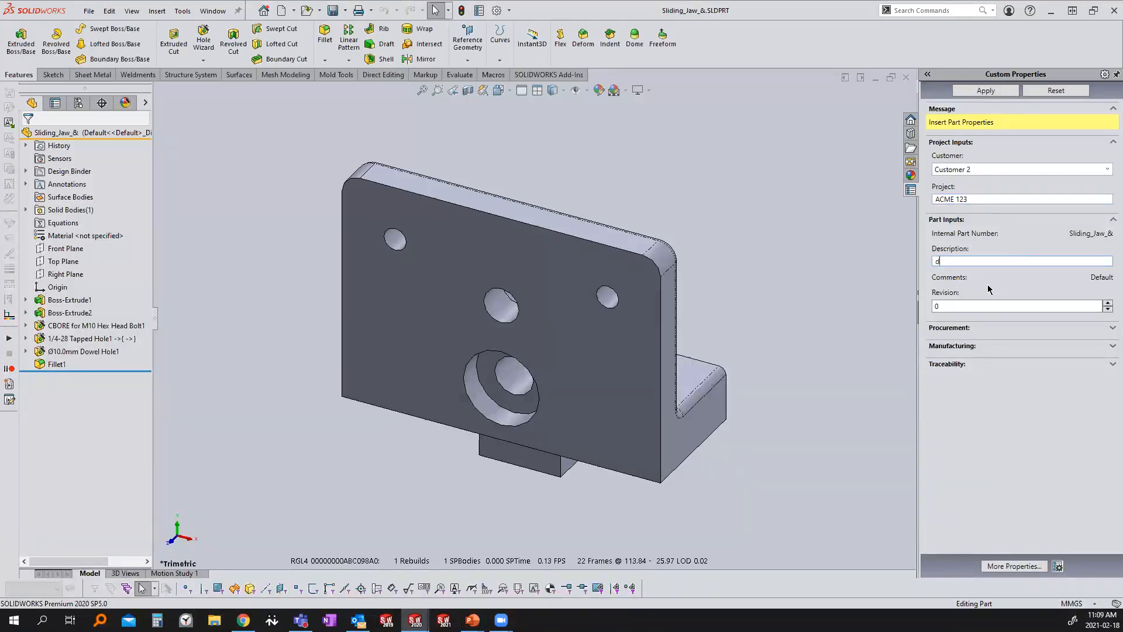
text(sliding s)
key(BackSpace)
click(1097, 307)
click(1106, 303)
Step: Fill in the procurement properties with source Manufactured, vendor Metal Supermarket and vendor part number 123
click(1109, 328)
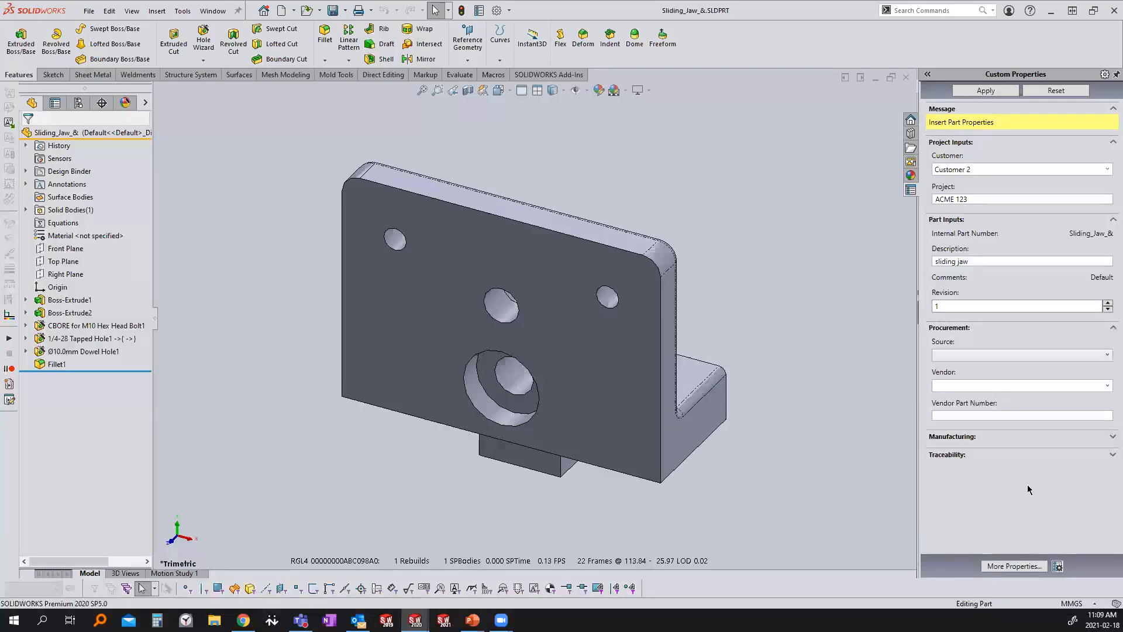
click(1104, 356)
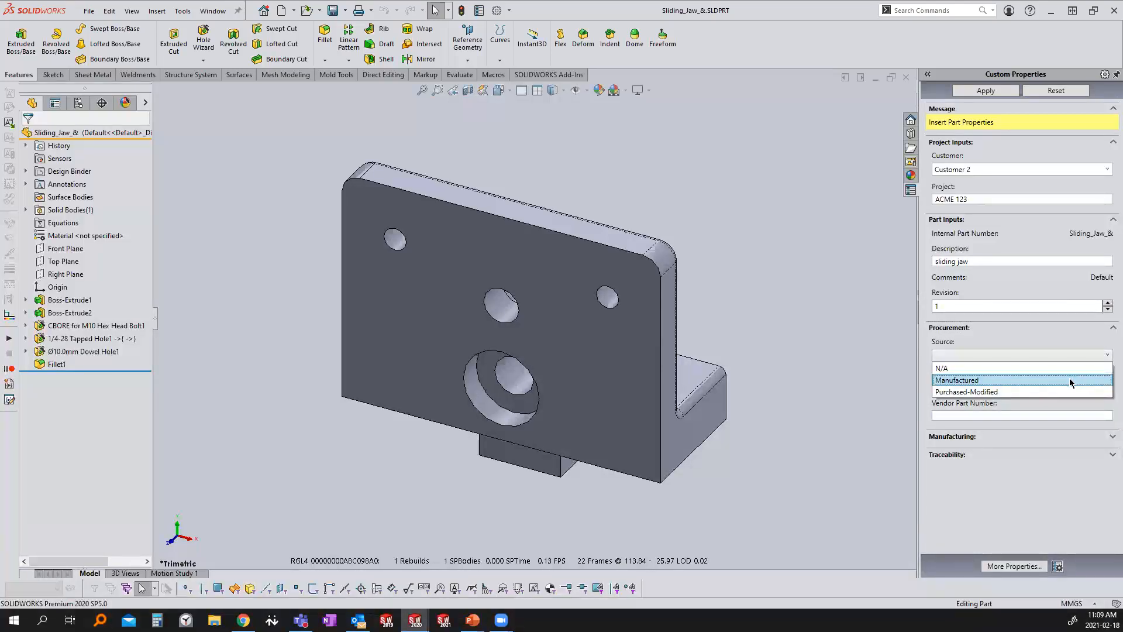
click(978, 380)
click(1107, 386)
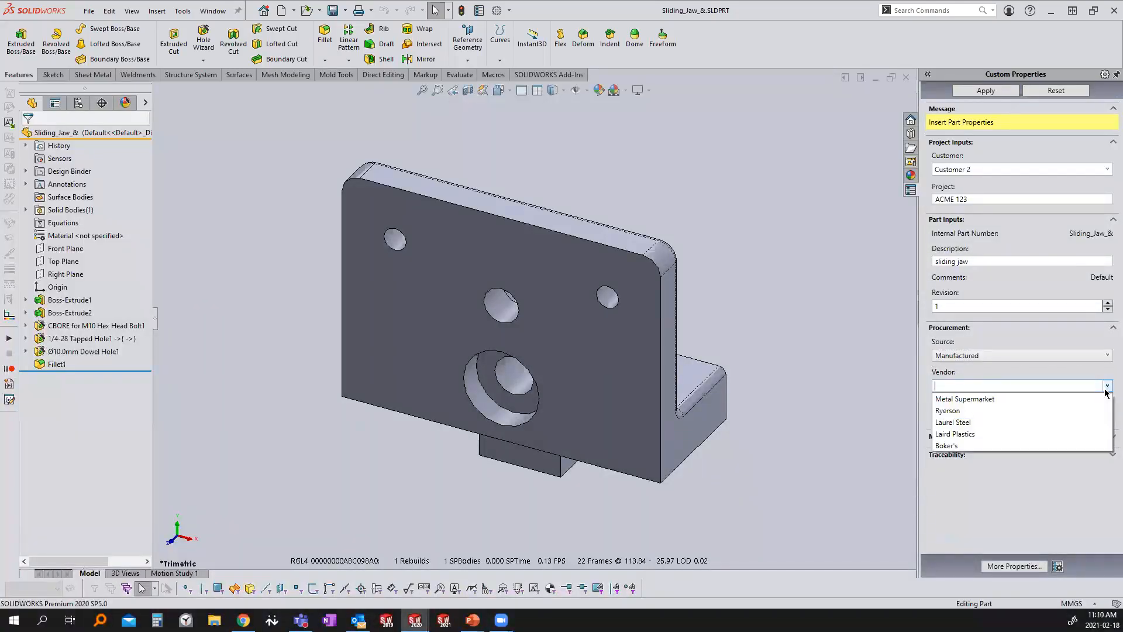
click(982, 400)
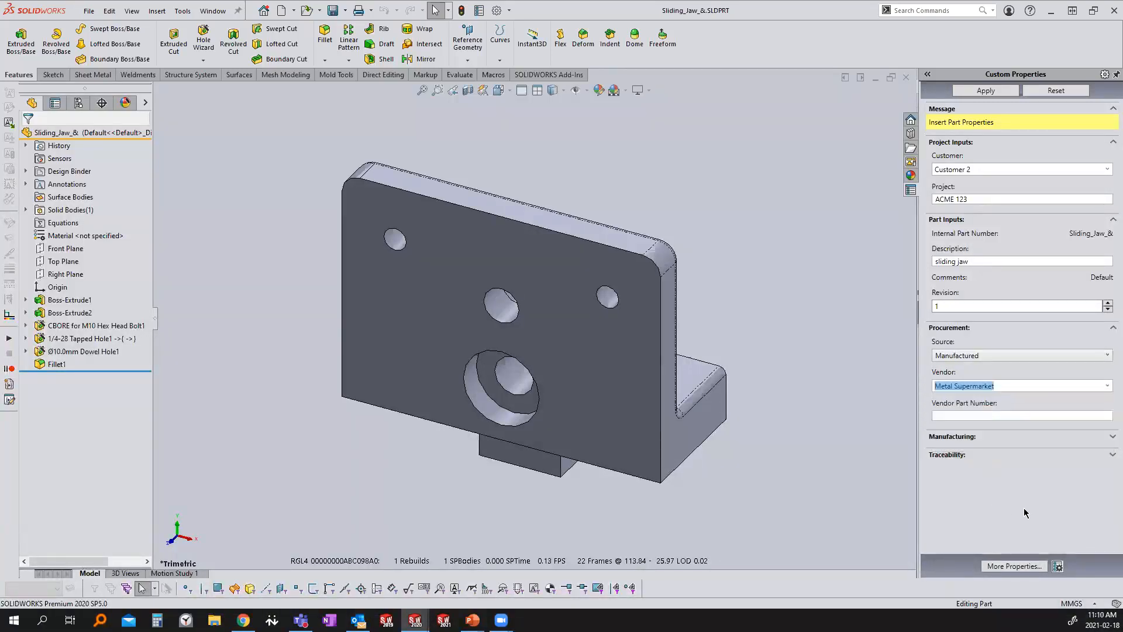
click(1029, 416)
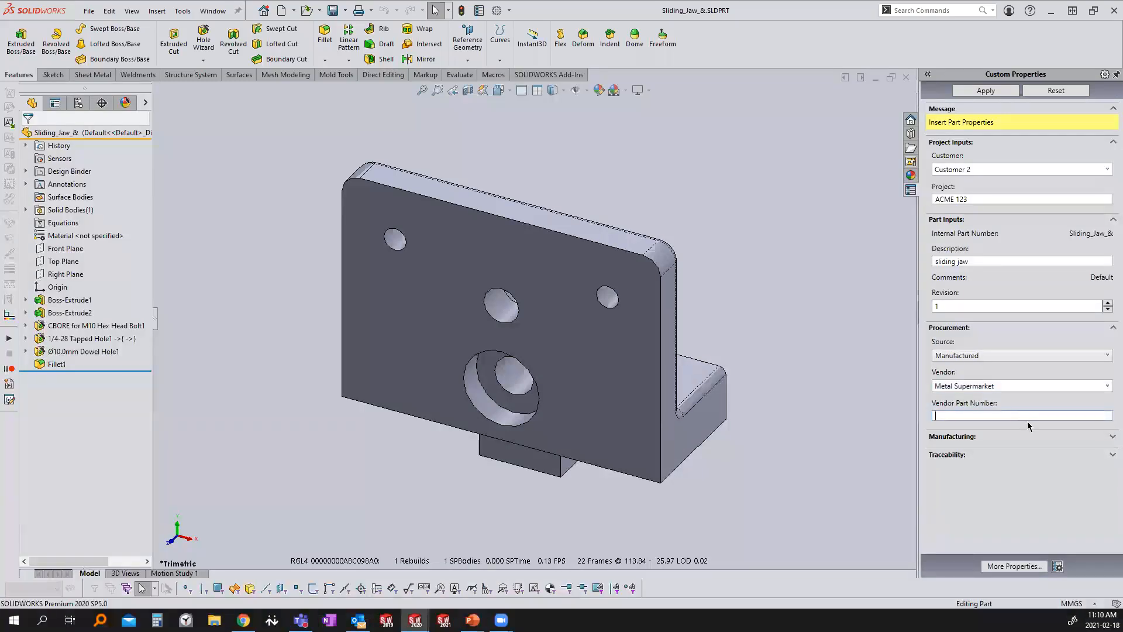
text(123)
Step: Assign Plain Carbon Steel as the part's material in the manufacturing properties and save the pending custom property changes
click(1106, 437)
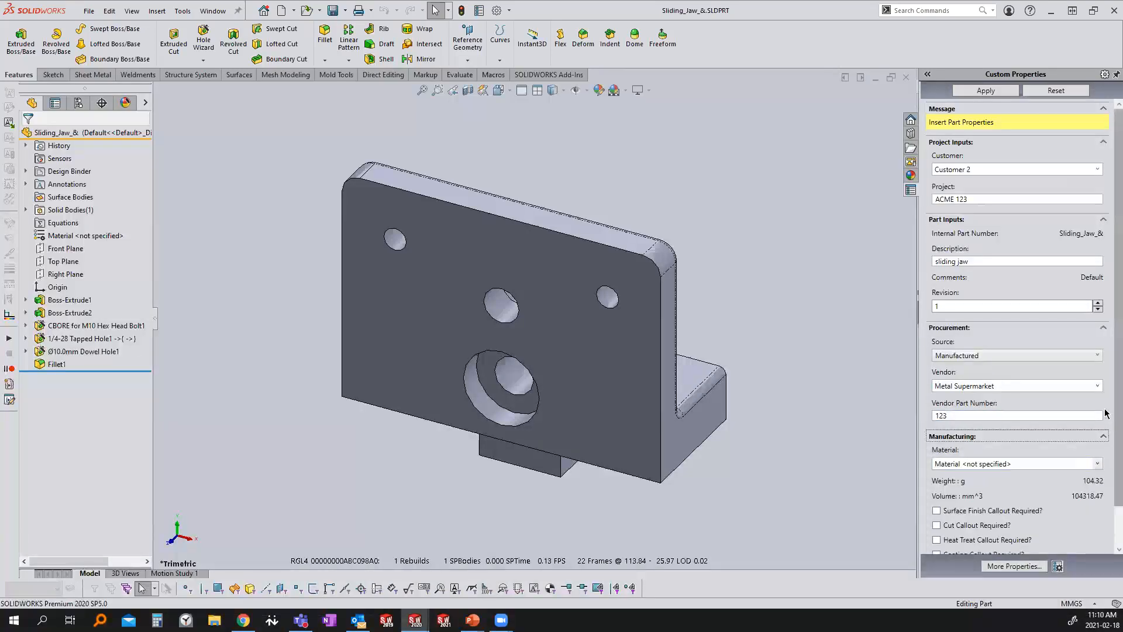
scroll(1105, 449, down, 1)
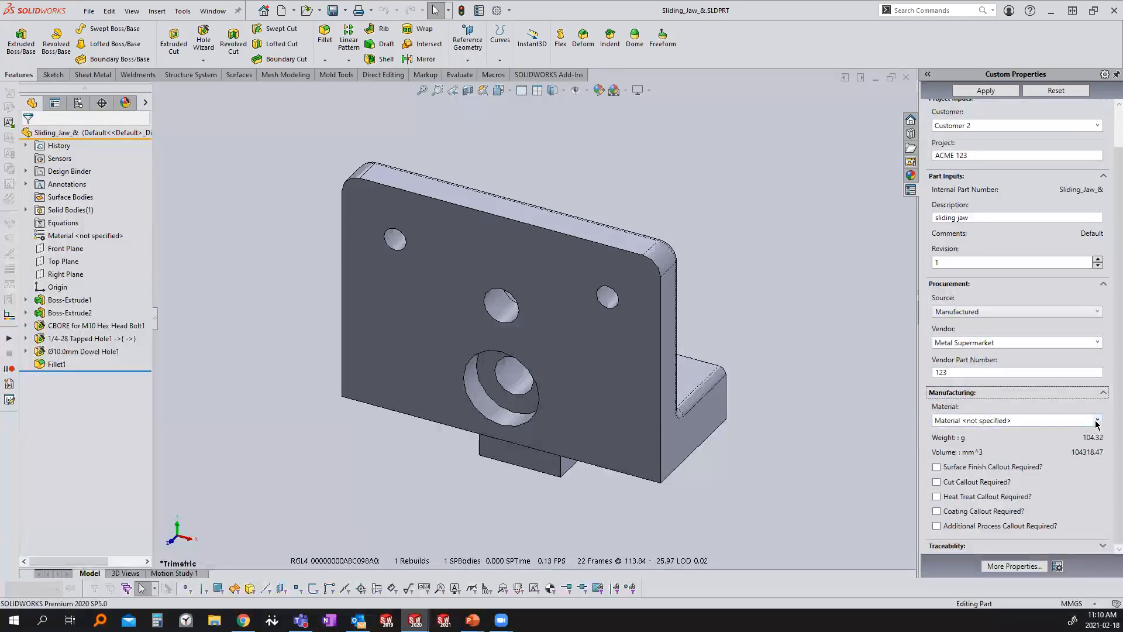
drag(129, 237, 359, 314)
key(Escape)
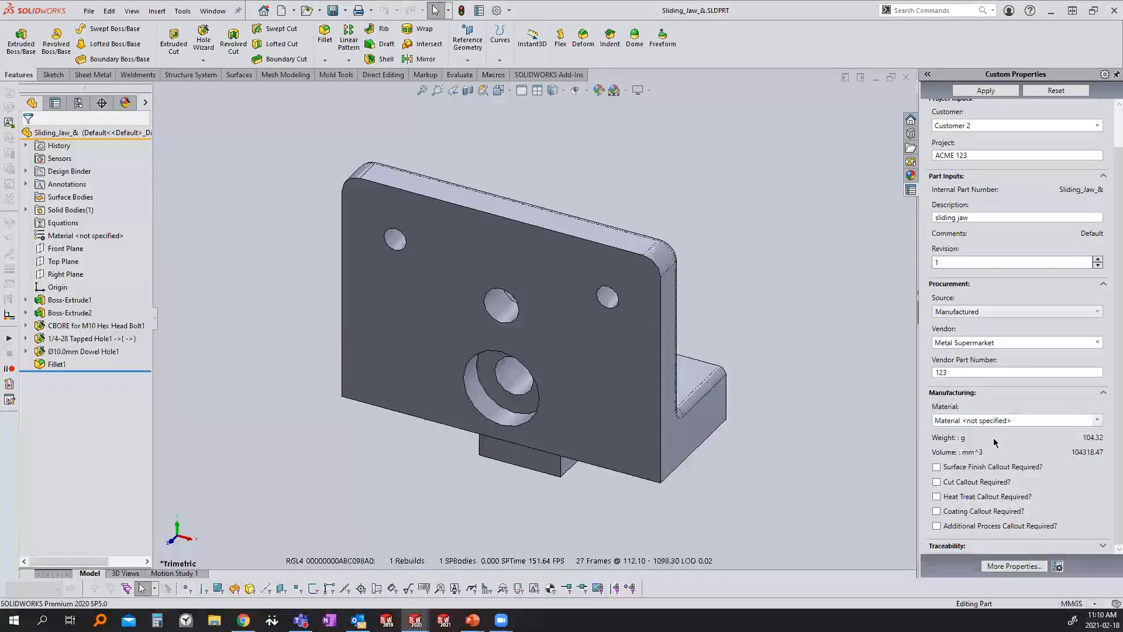
click(1096, 421)
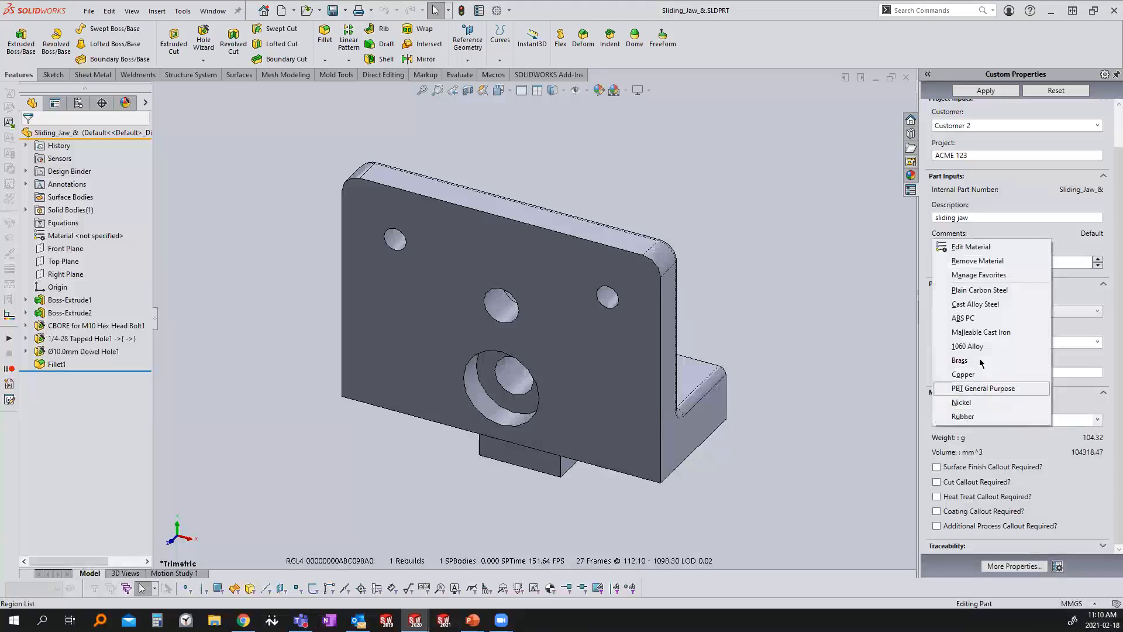
click(982, 290)
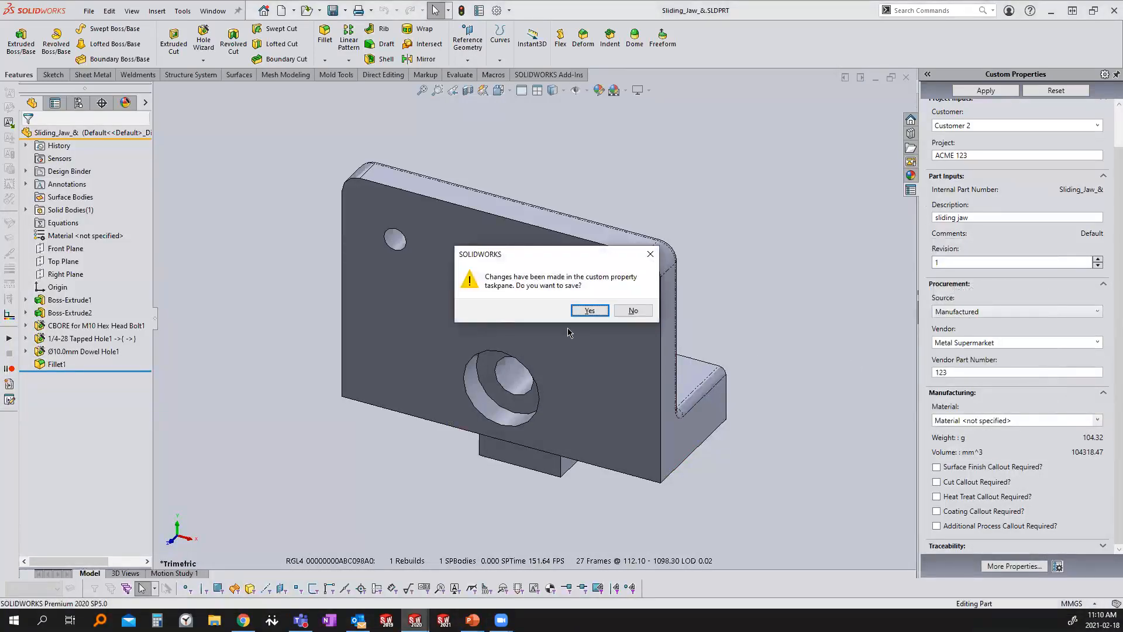
click(588, 311)
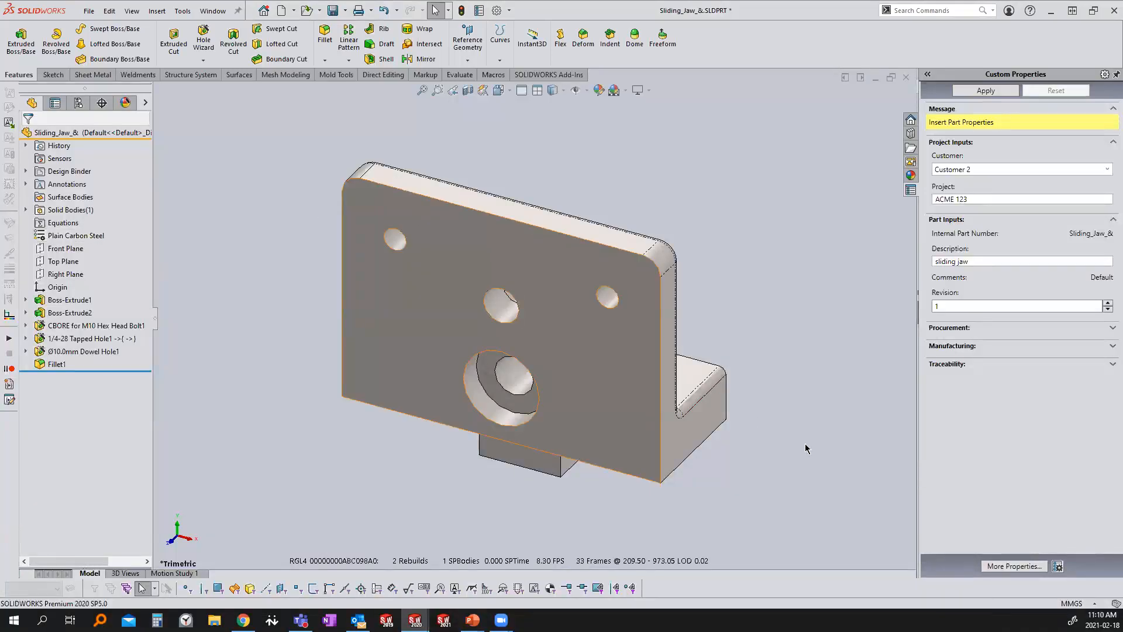
Step: Require a surface finish callout in the manufacturing properties with a surface finish (Ra) of 32
click(1105, 347)
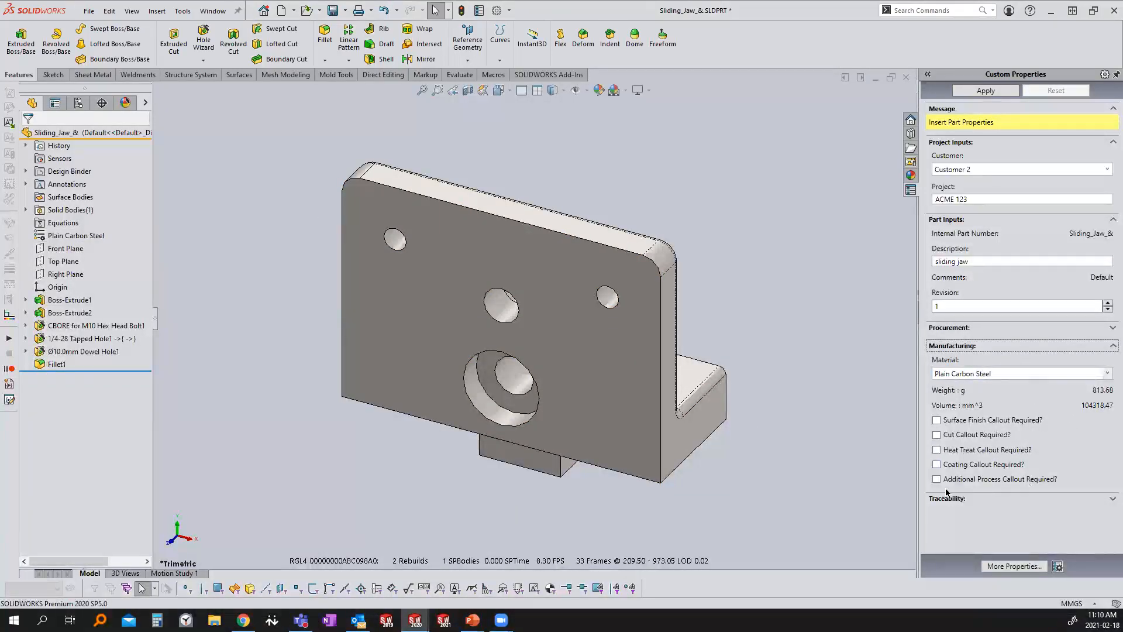
click(936, 421)
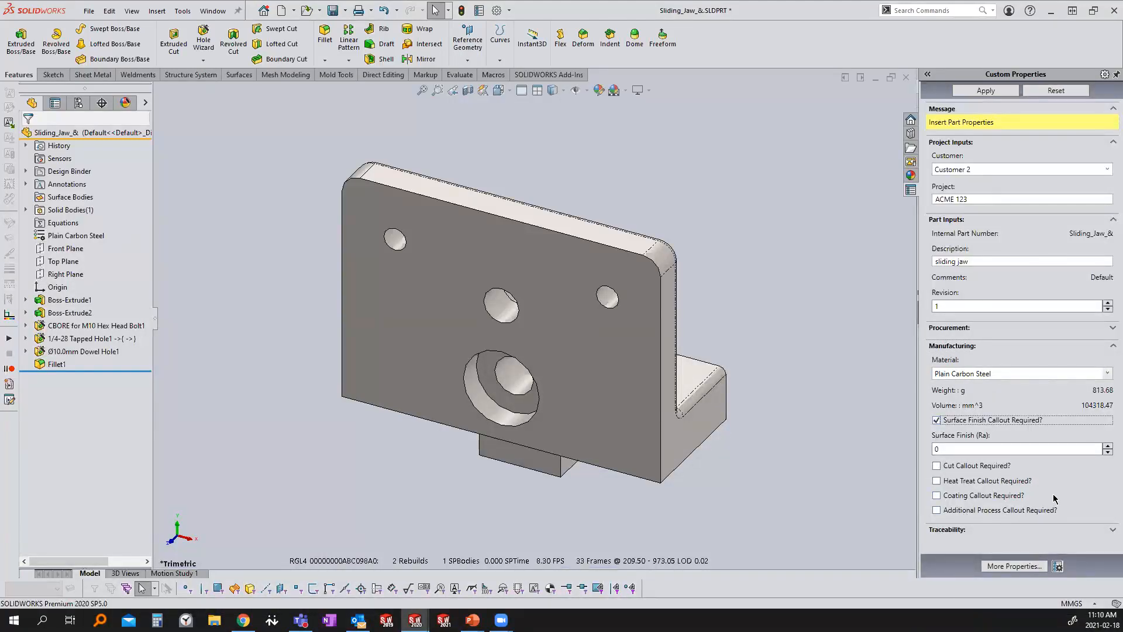
click(936, 449)
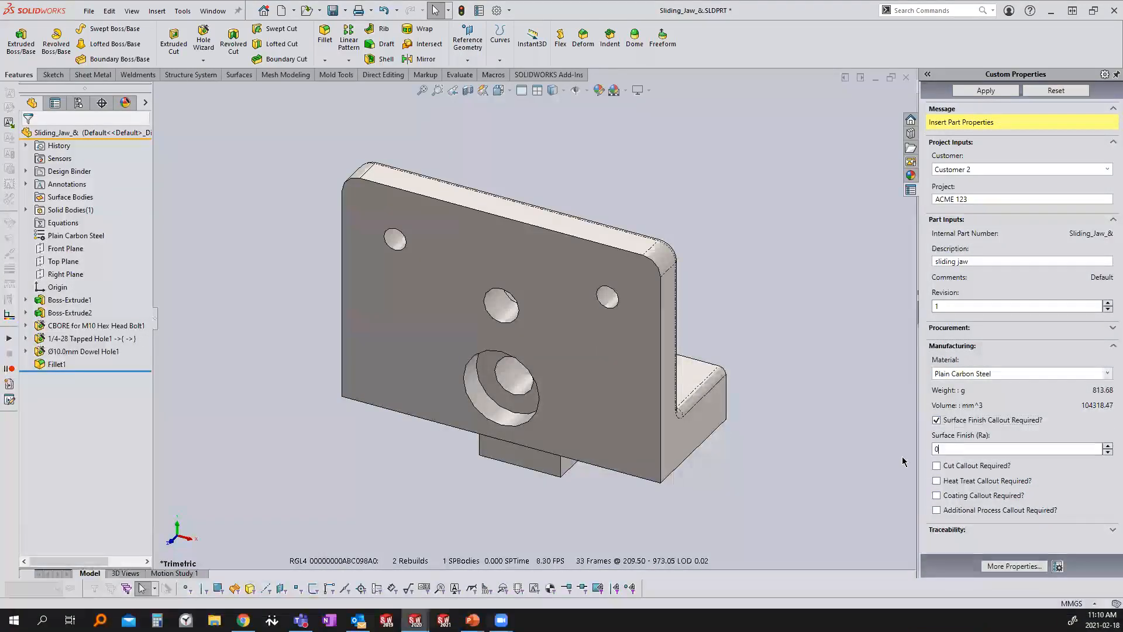
key(BackSpace)
text(32)
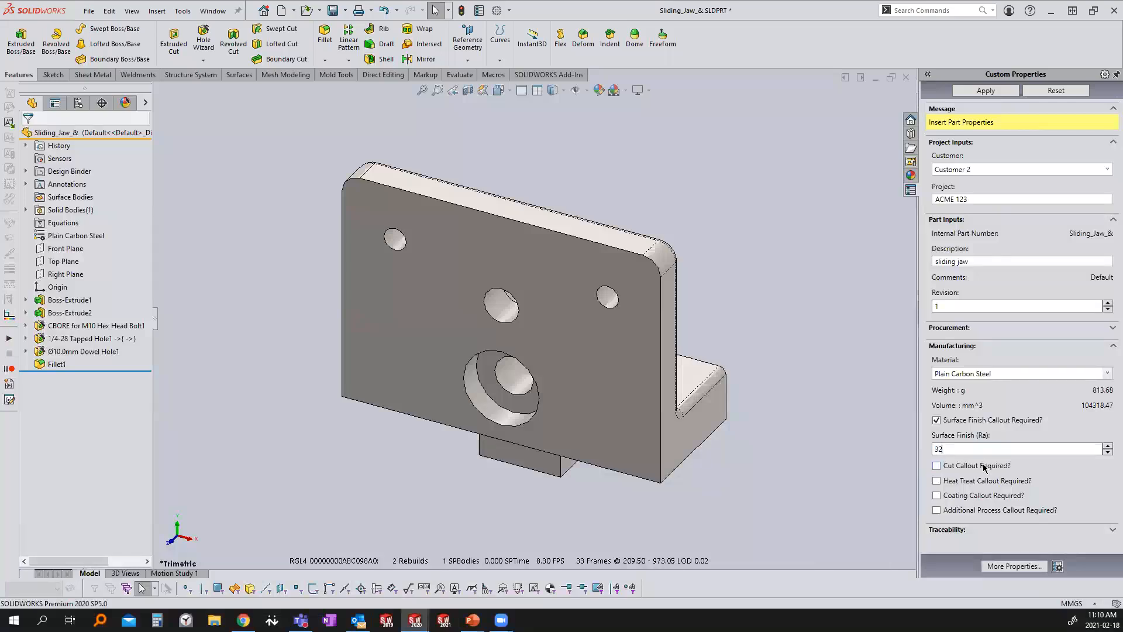
Step: Require a cut callout in the manufacturing properties with cut method Bandsaw and cut tolerance +0.125" / -0.000"
click(937, 466)
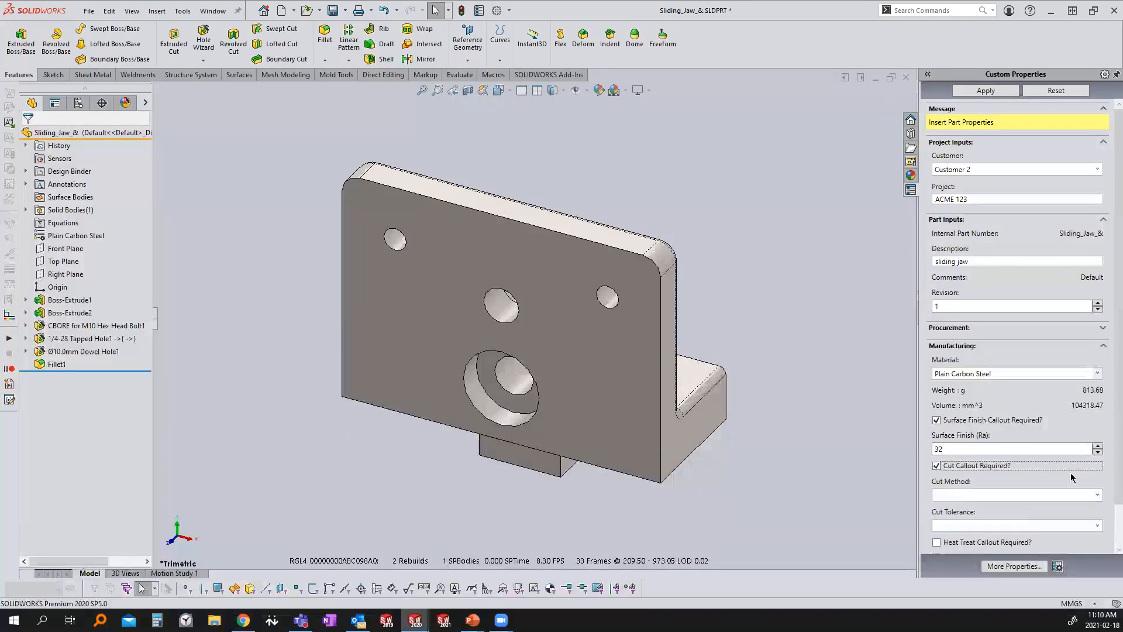
scroll(1072, 478, down, 1)
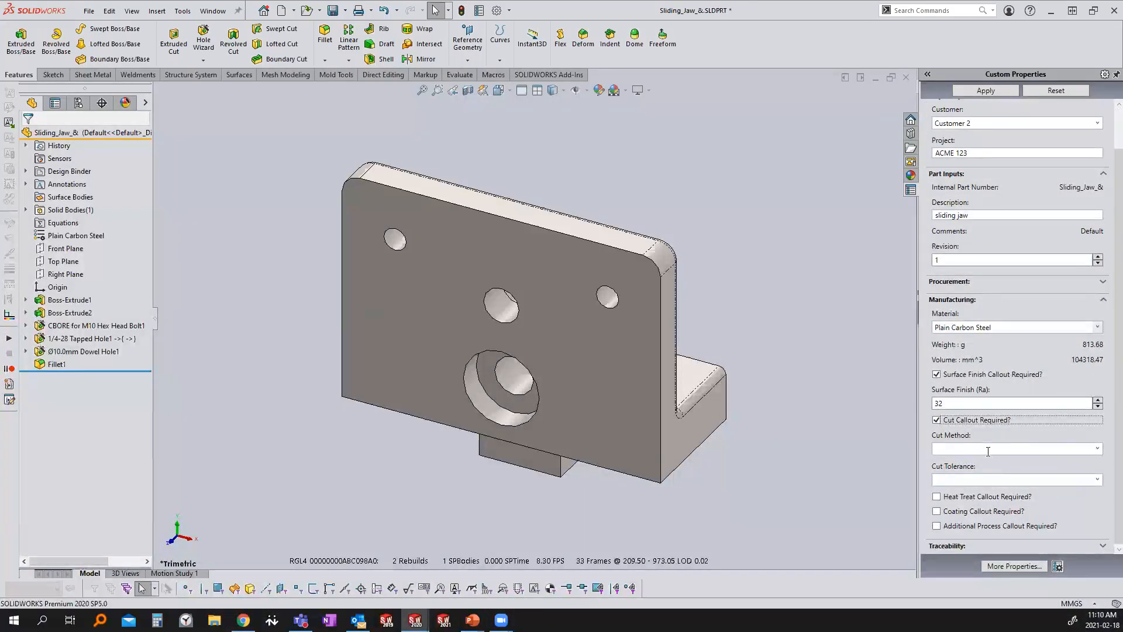
click(1096, 448)
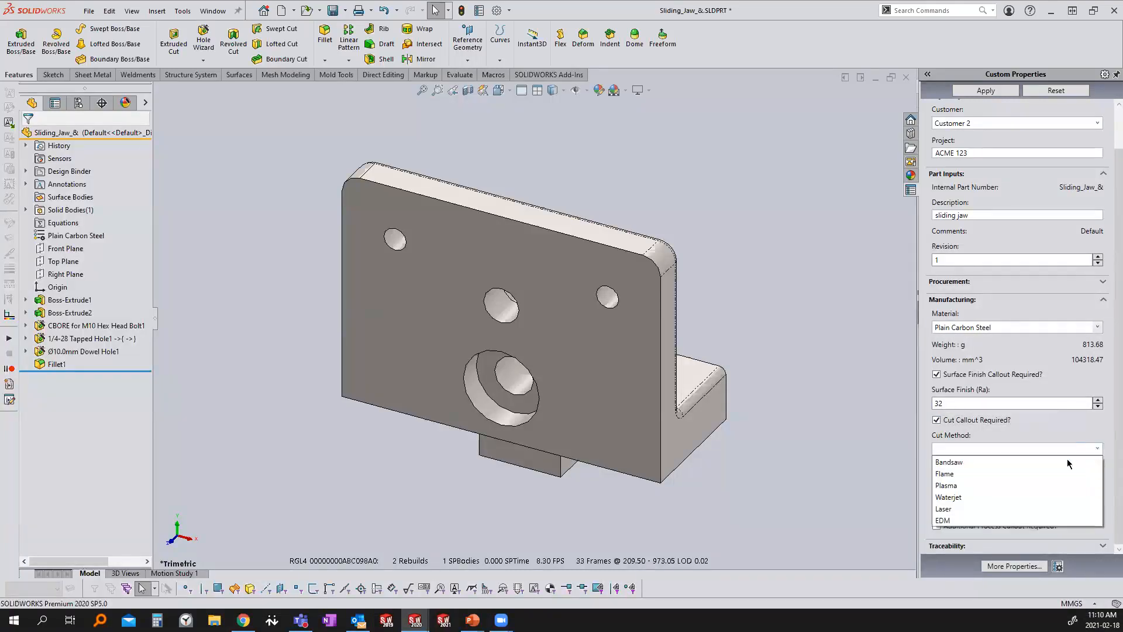
click(1016, 463)
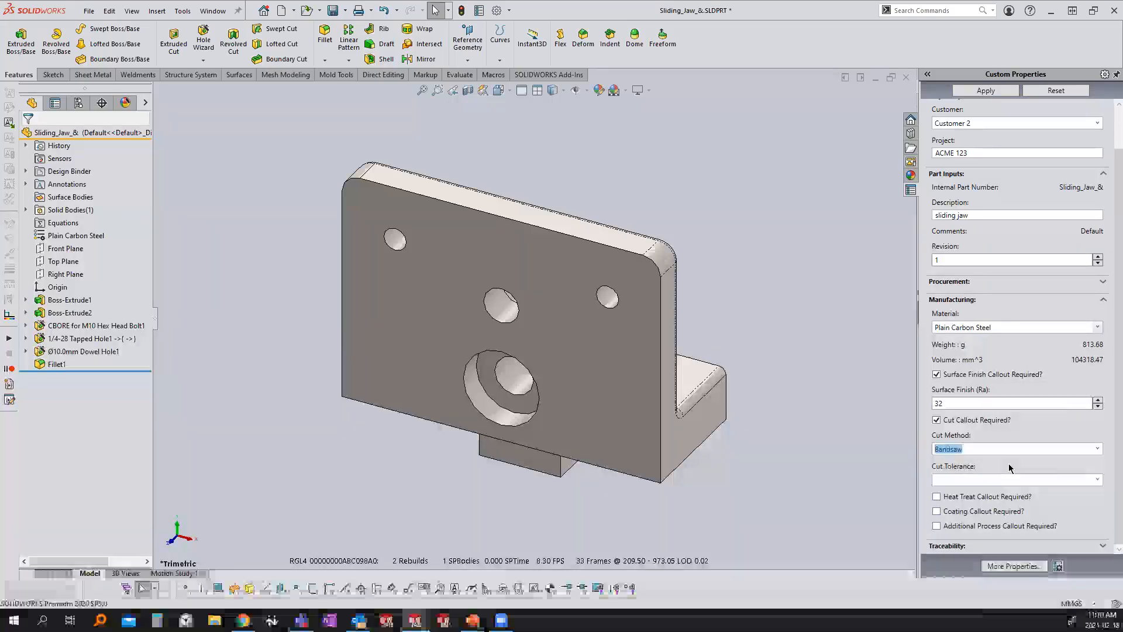
click(1097, 480)
click(1097, 479)
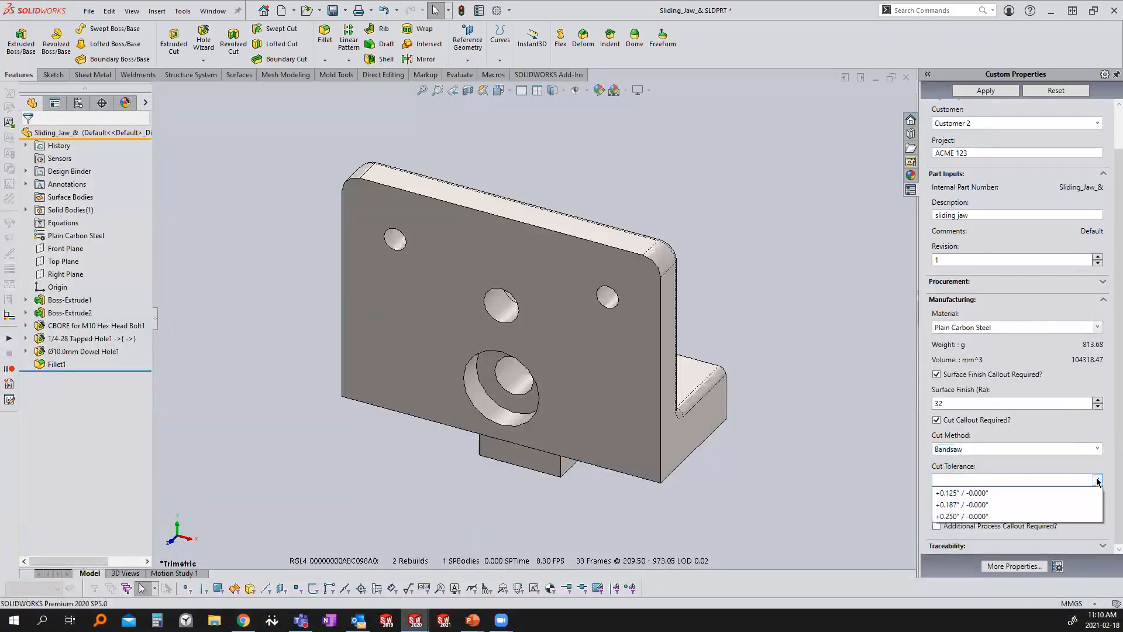
click(1034, 492)
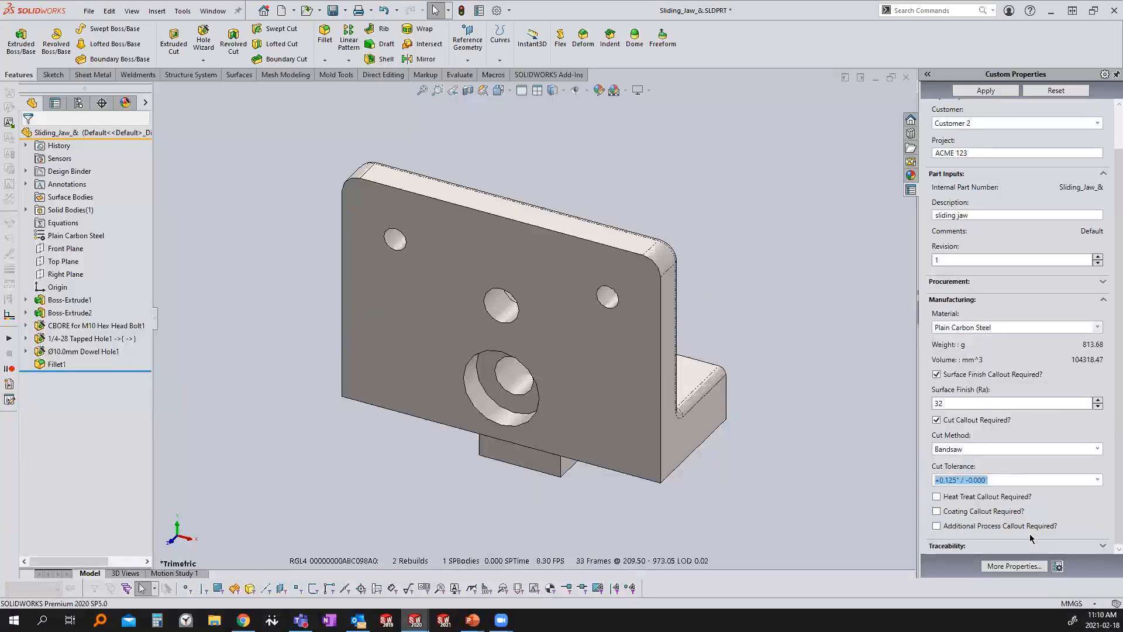
Step: Try Flame as the cut method to view its tolerance options, and return to Bandsaw with tolerance +0.125" / -0.000"
click(1097, 448)
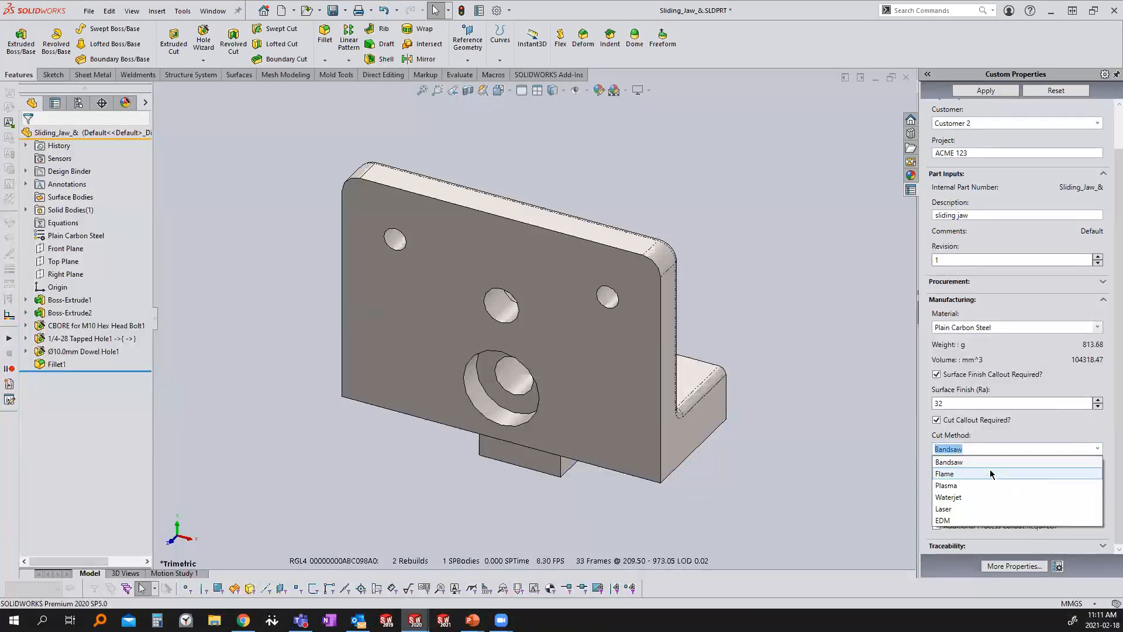
click(957, 477)
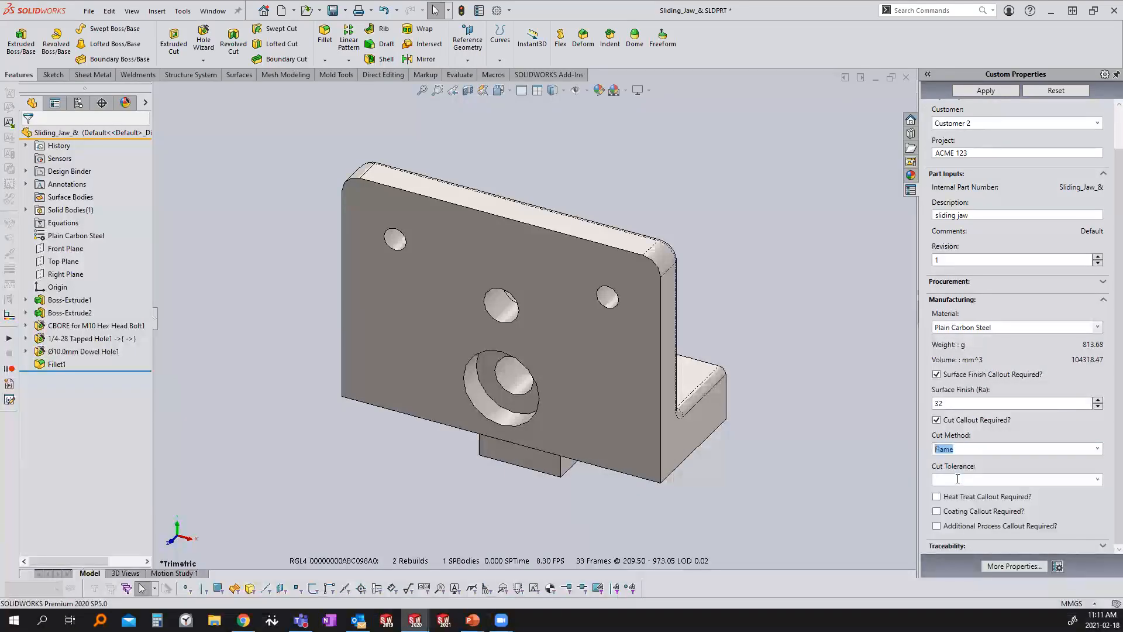
click(1096, 479)
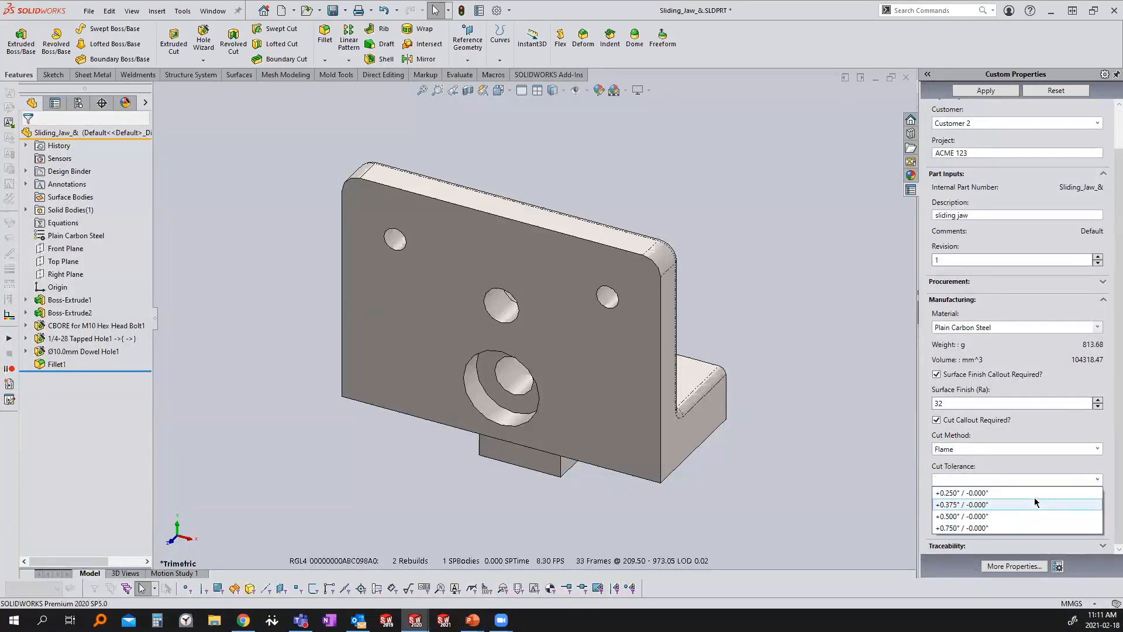
click(1097, 449)
click(1097, 450)
click(1064, 462)
click(1097, 479)
click(1007, 492)
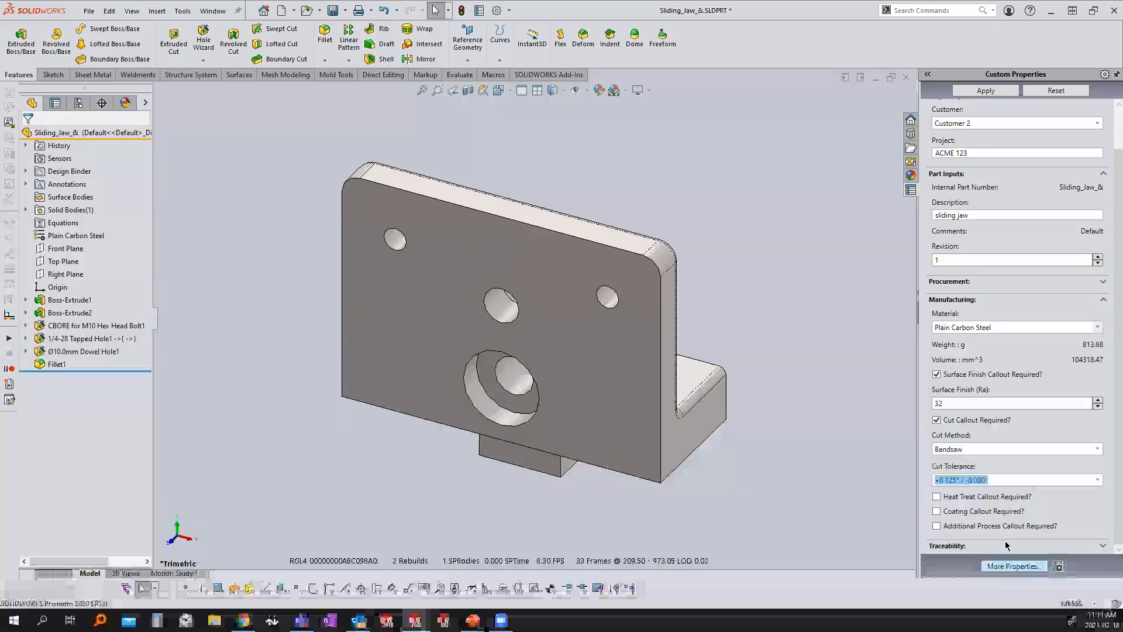
Step: Require a heat treat callout with heat treat method Harden and a hardness (HRC) of 64
click(970, 496)
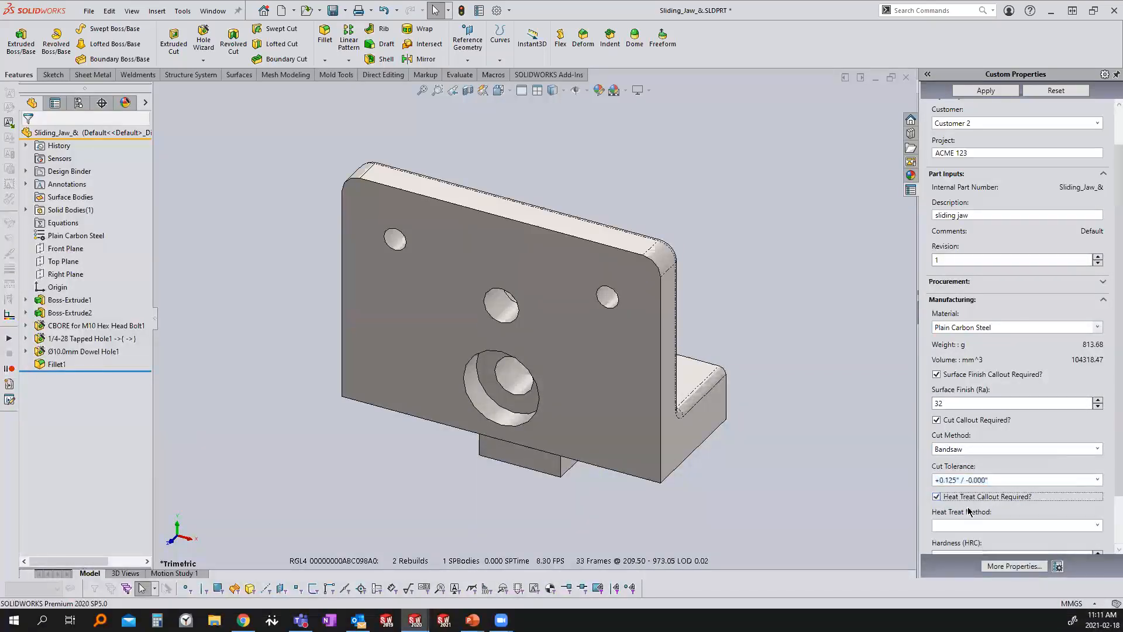
scroll(976, 515, down, 1)
click(1097, 462)
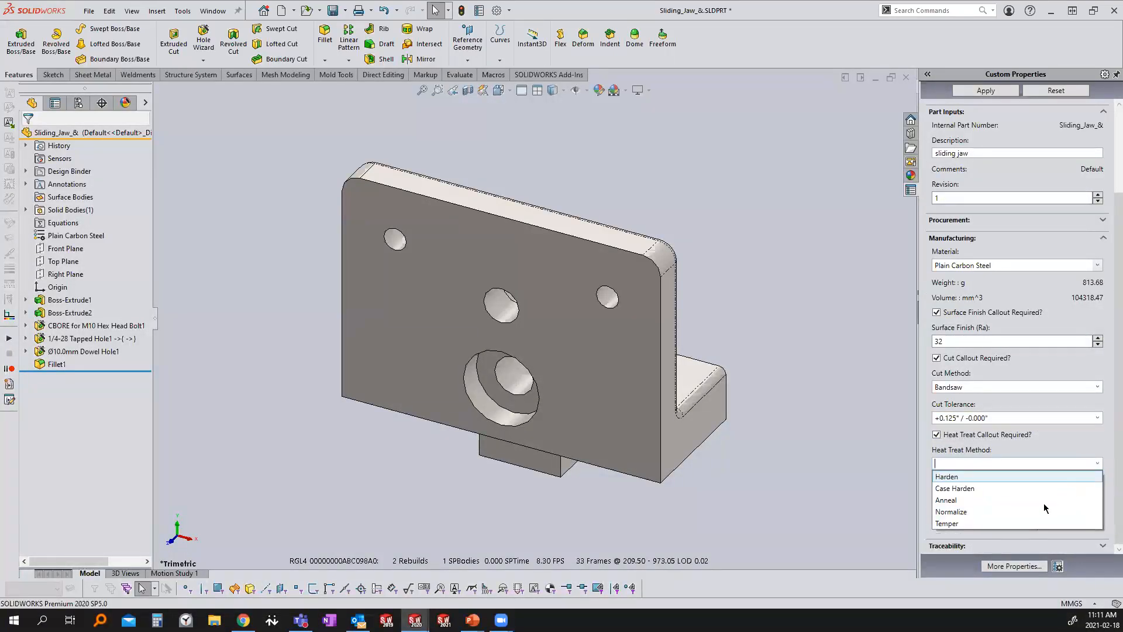
click(964, 477)
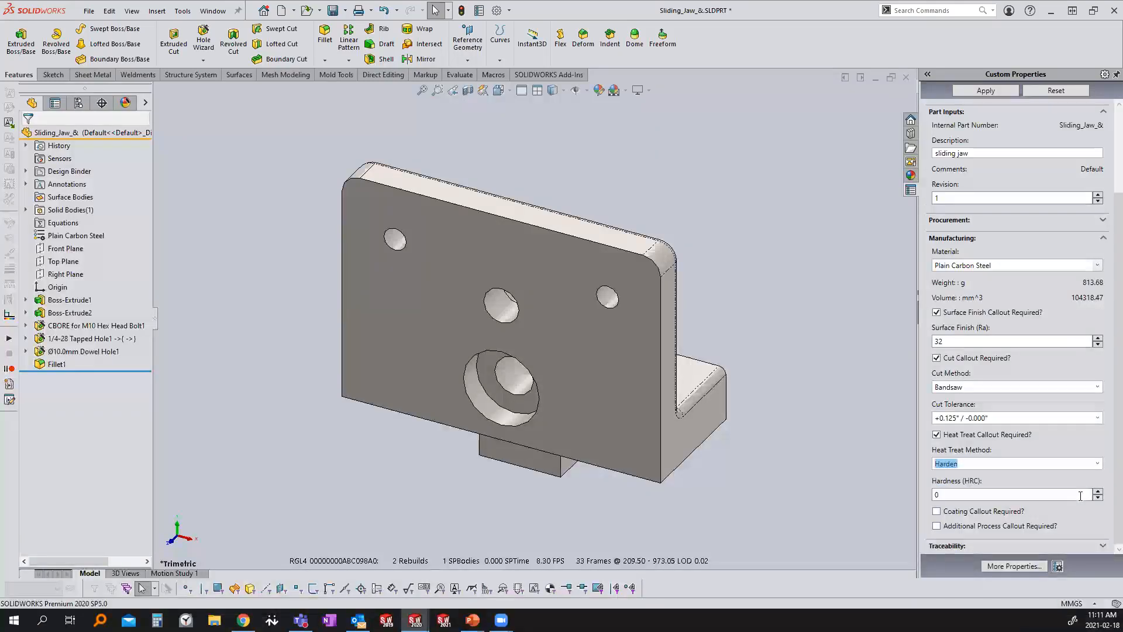
drag(978, 493, 880, 482)
text(64)
Step: Require a coating callout in the manufacturing properties with coating method Annodize
click(936, 510)
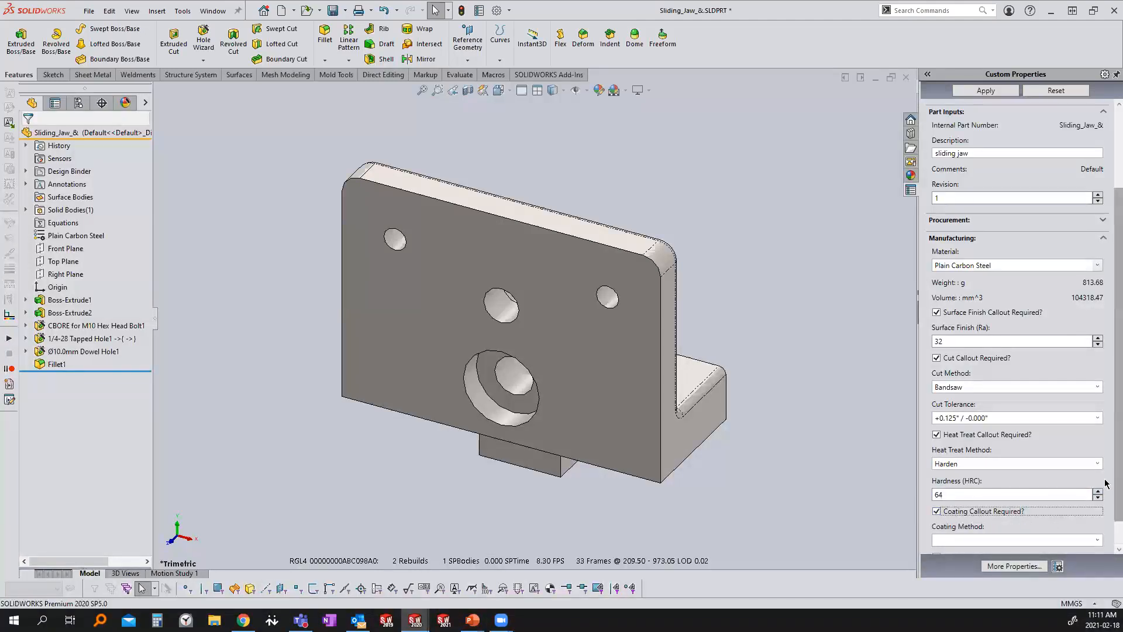
scroll(1106, 483, down, 1)
click(1097, 508)
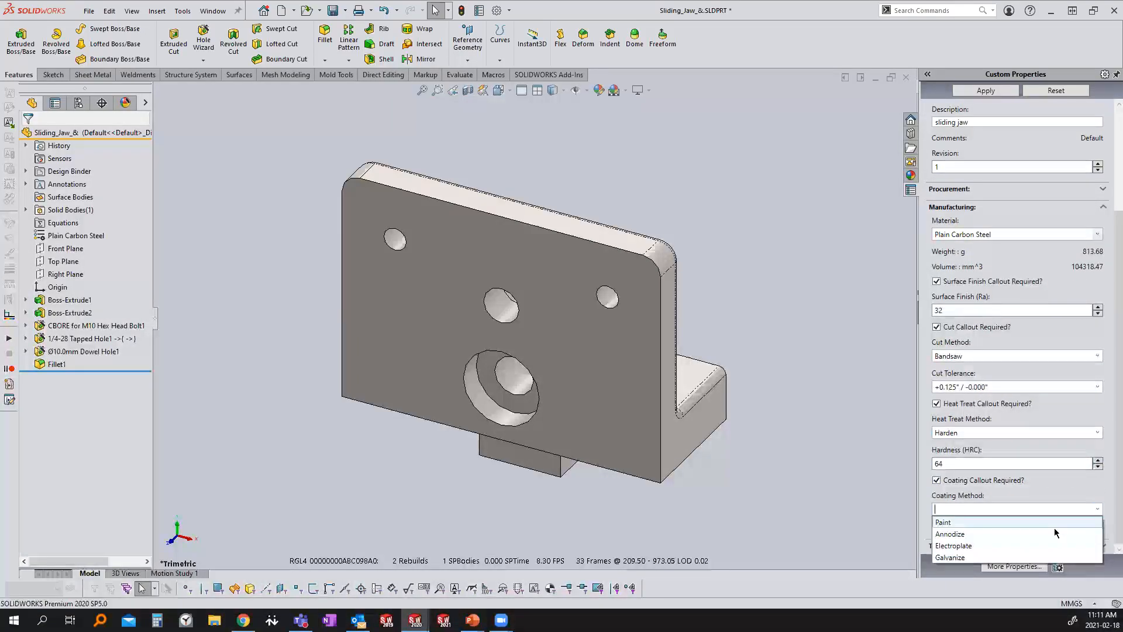
click(968, 534)
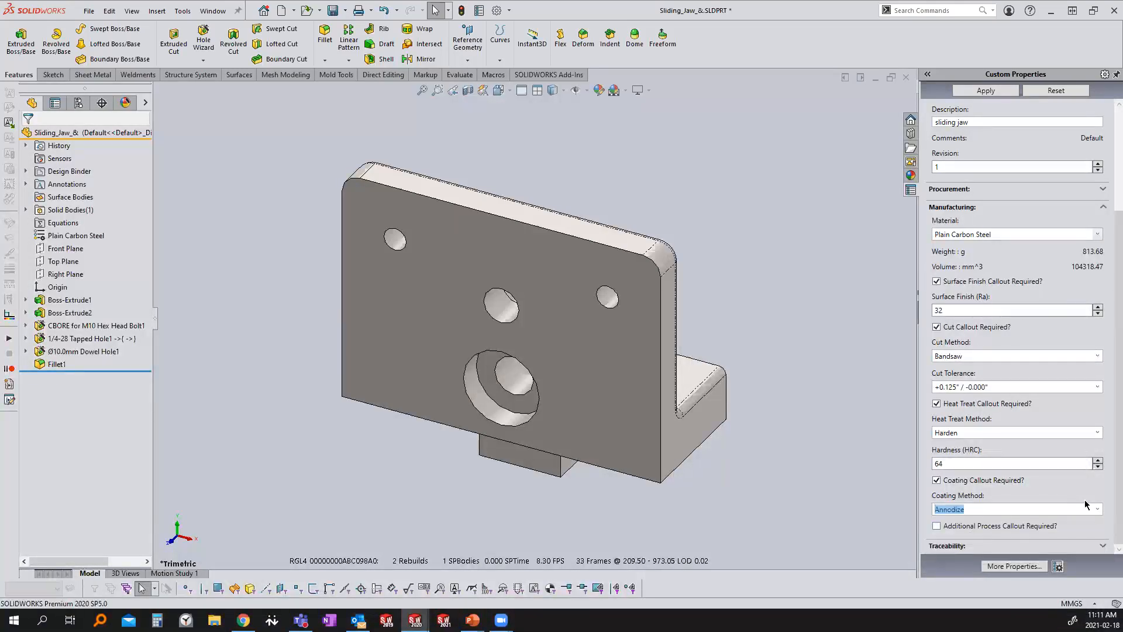
Step: Require an additional process callout with the process note "TO BE CLEANED"
click(937, 526)
scroll(1046, 521, down, 1)
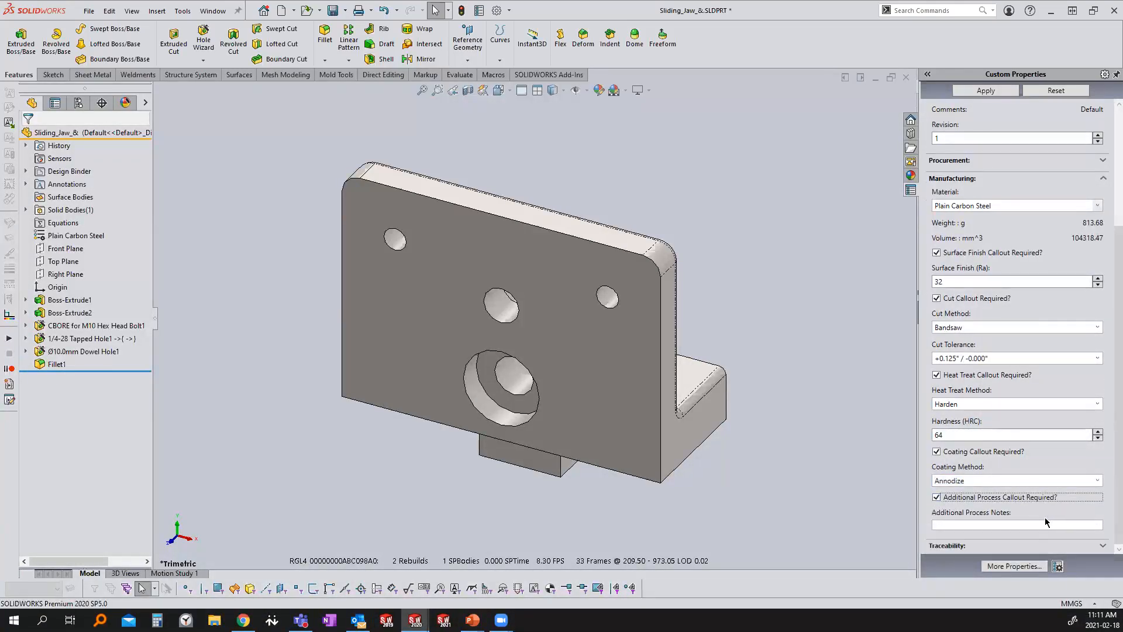
click(1007, 524)
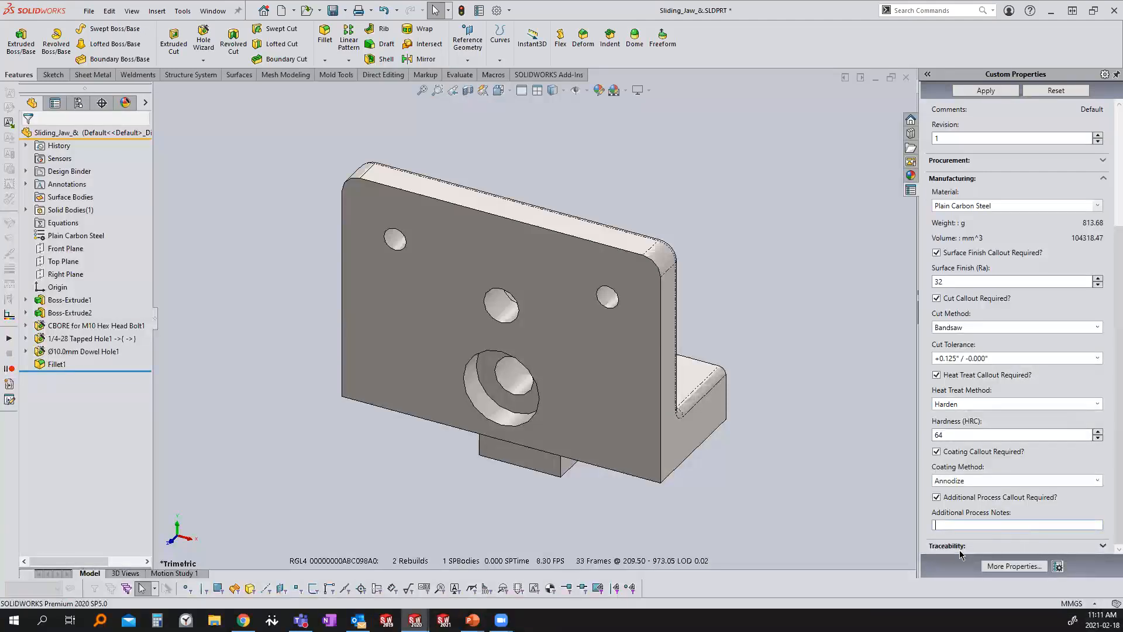
text(TO BE)
text(CLEANED)
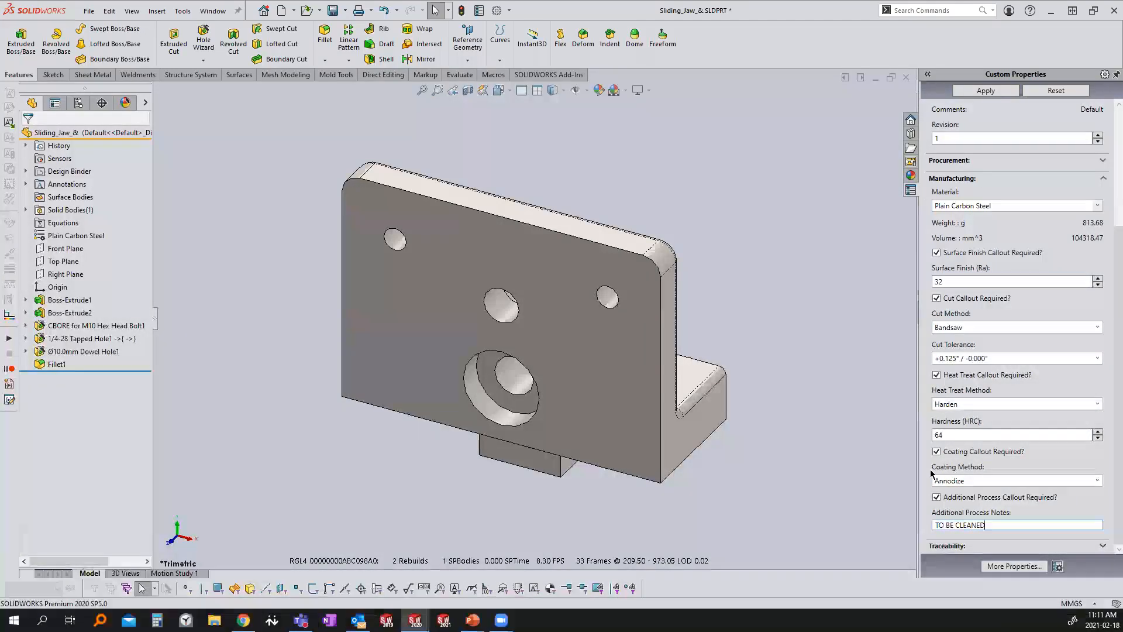
Step: In the traceability properties, set Designed By to Employee 2 and the designed date to 2021-02-03
click(1100, 546)
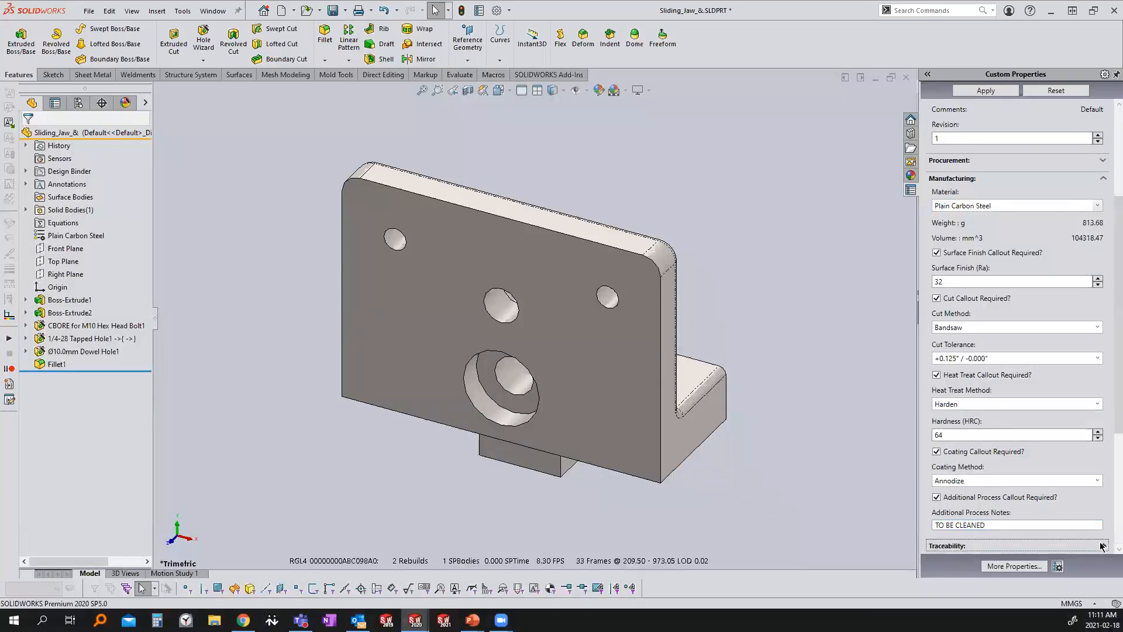
scroll(1077, 506, down, 4)
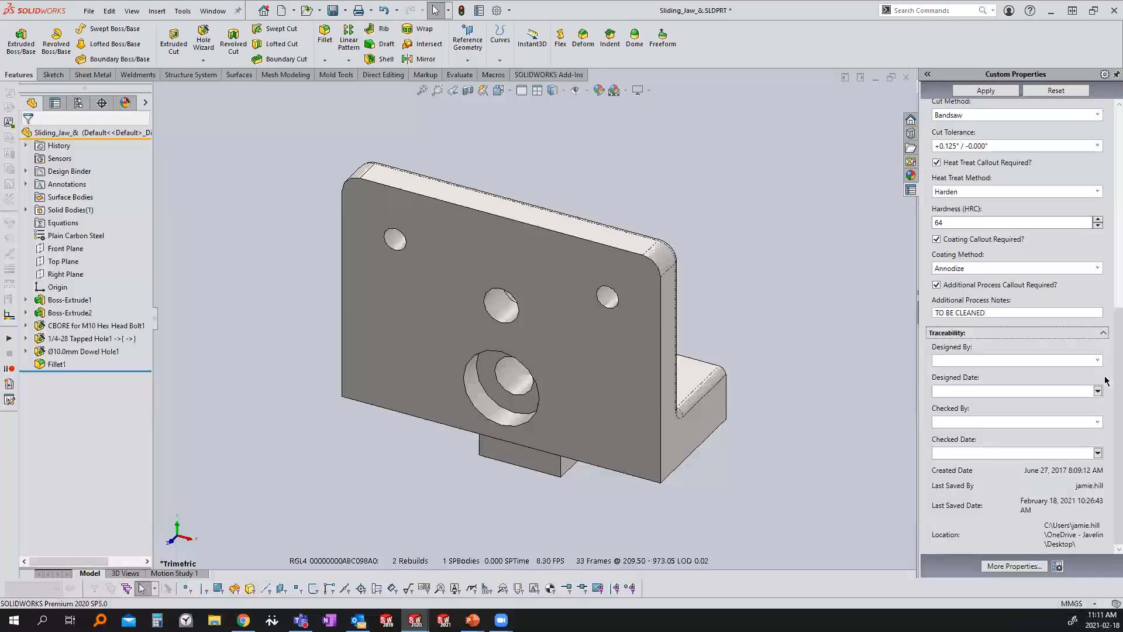
click(1096, 360)
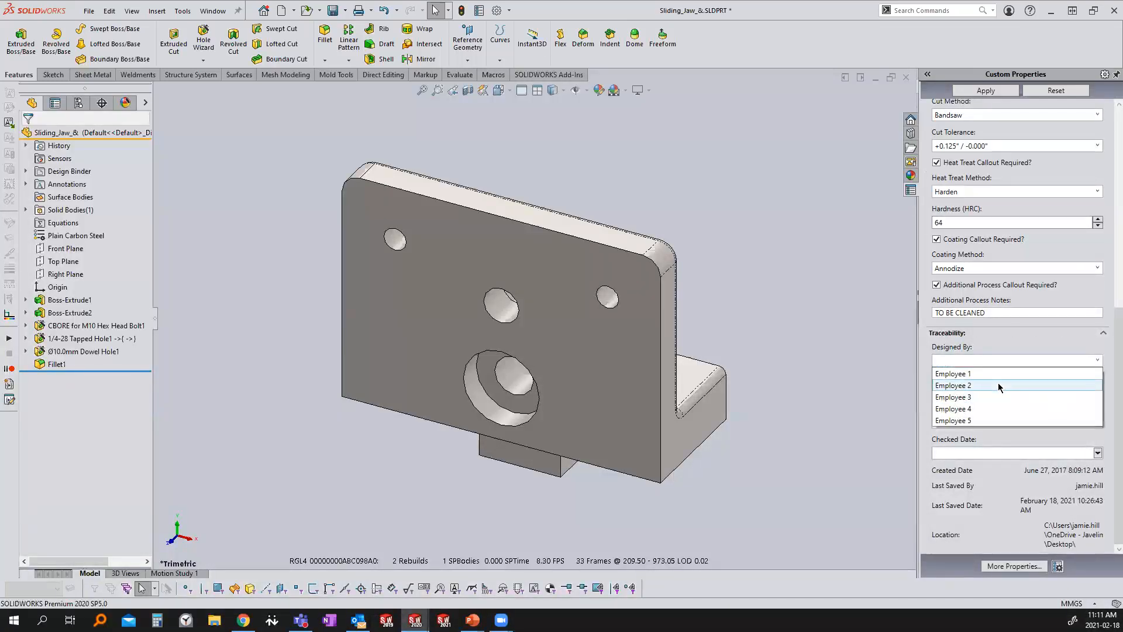
click(1024, 385)
click(1097, 391)
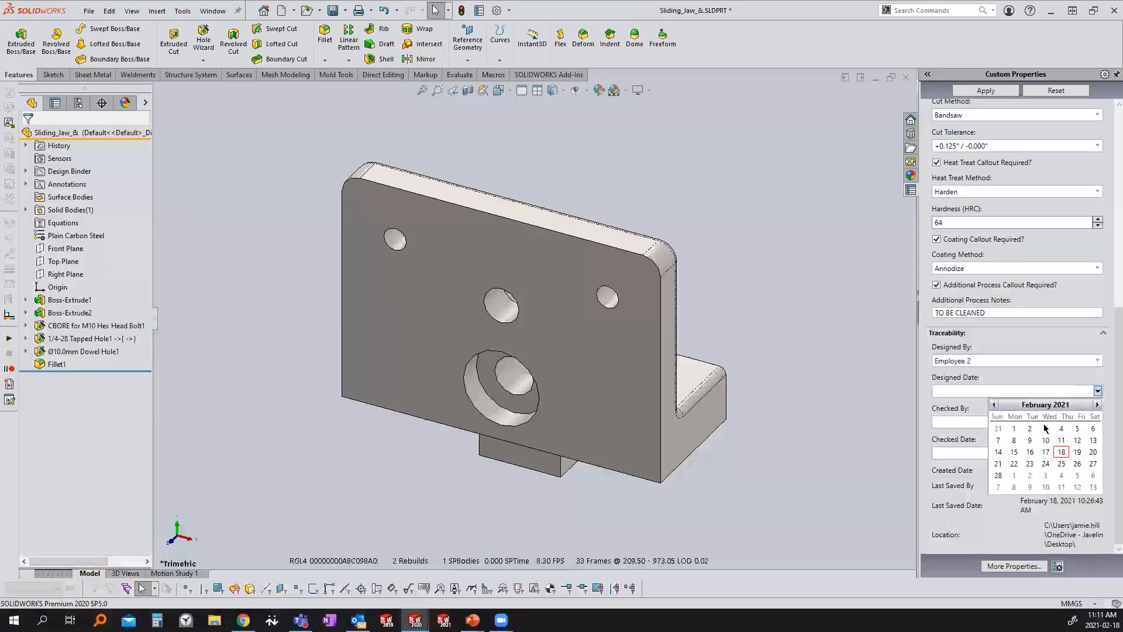
click(1045, 428)
Step: Set Checked By to Employee 2 with checked date 2021-02-16, and apply the custom property changes to the part
click(1097, 422)
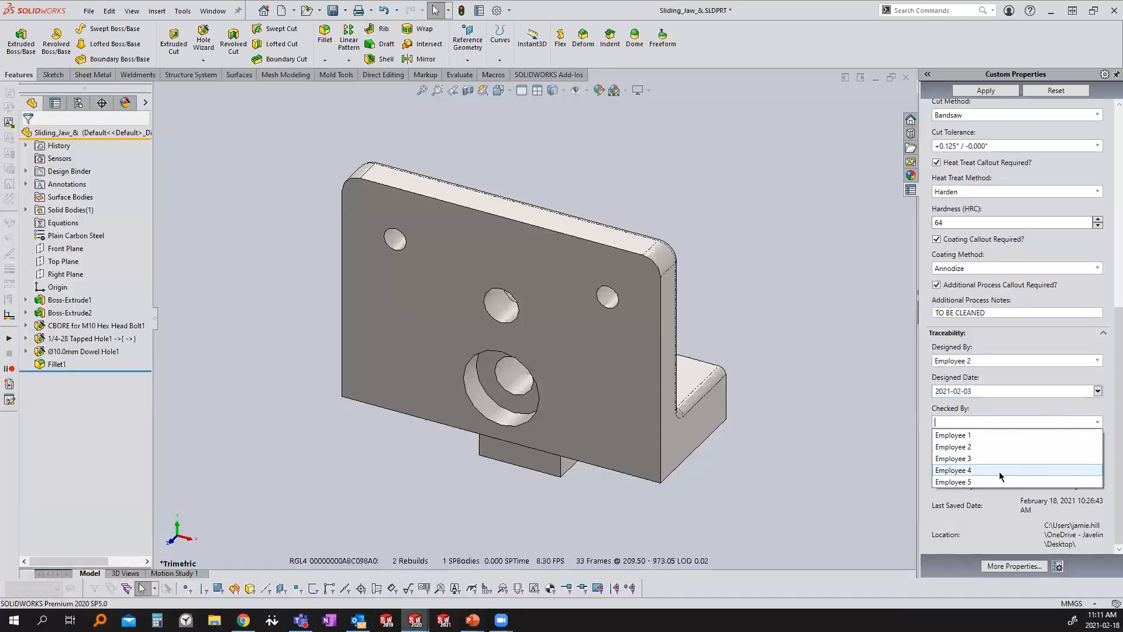
click(960, 447)
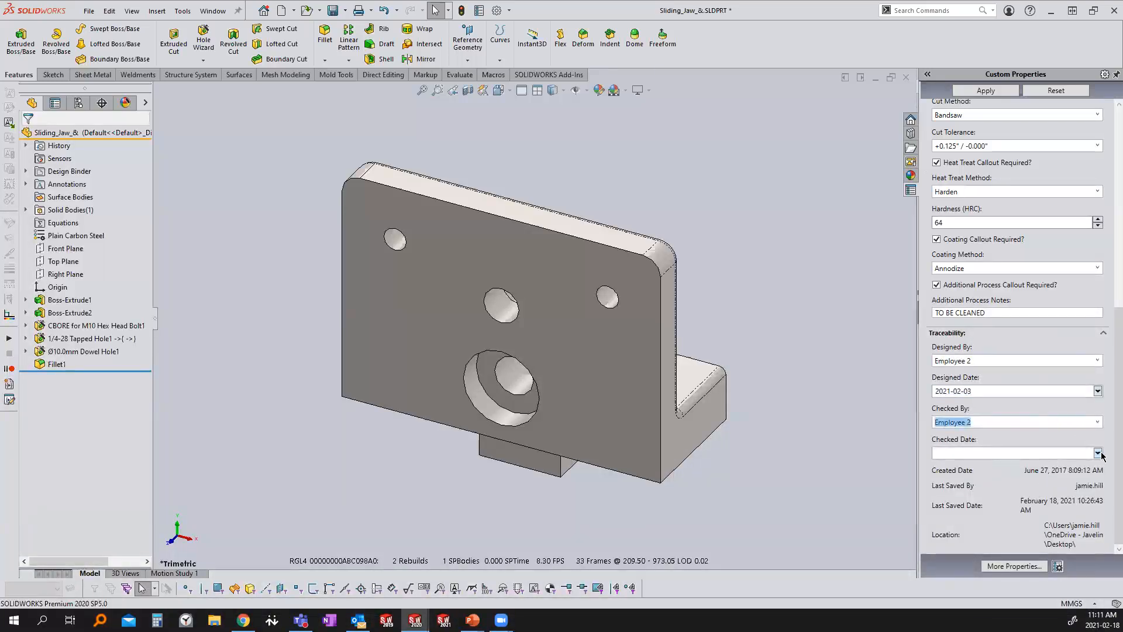
click(1097, 454)
click(1030, 513)
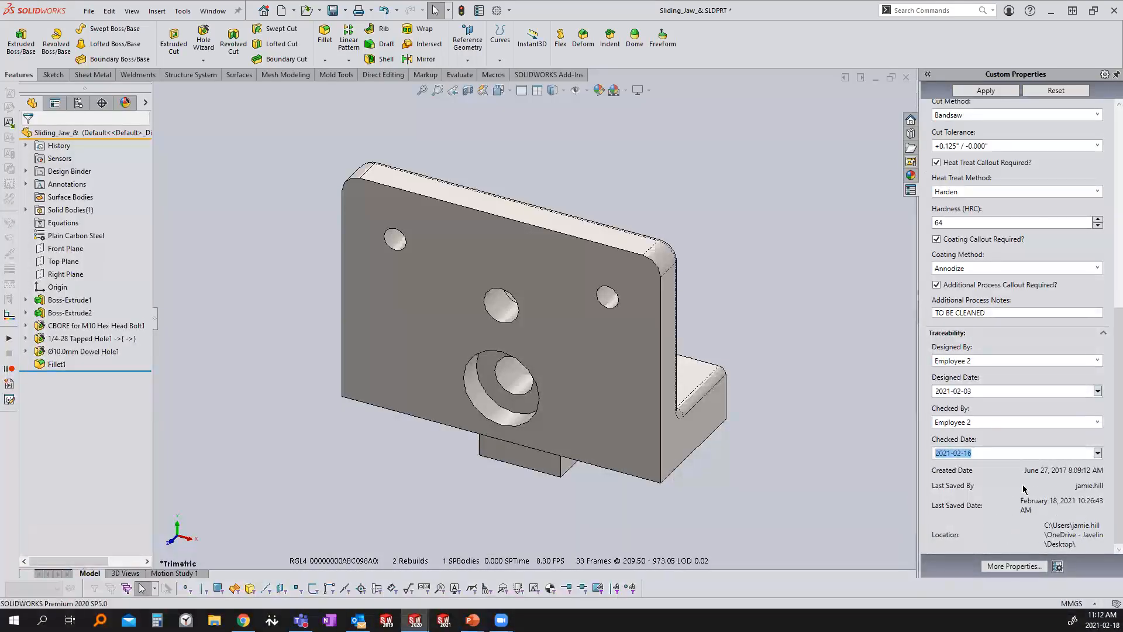
click(986, 90)
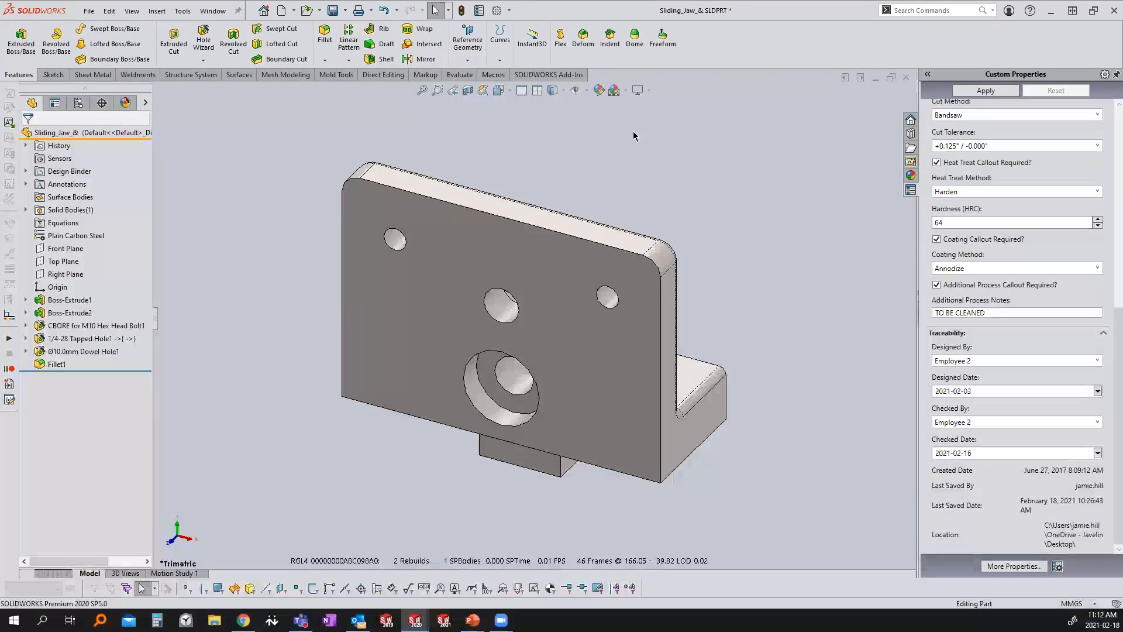
Step: Review the part's custom and configuration-specific properties in the file's summary information
click(478, 14)
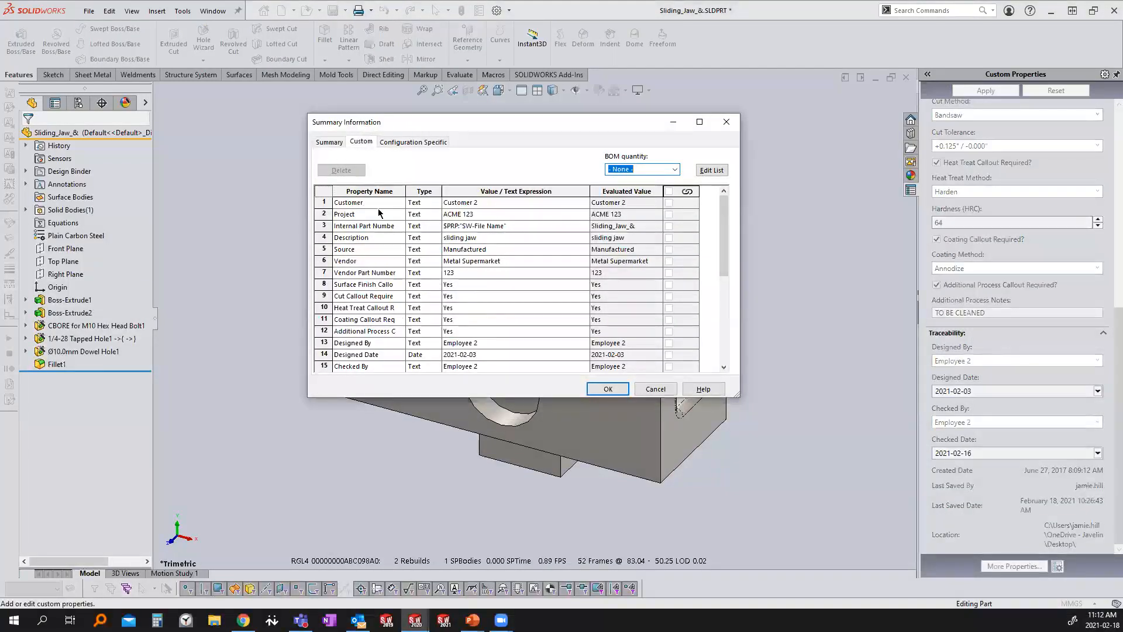
mouse_move(725, 252)
mouse_down()
mouse_move(723, 346)
mouse_move(721, 246)
mouse_up()
click(413, 142)
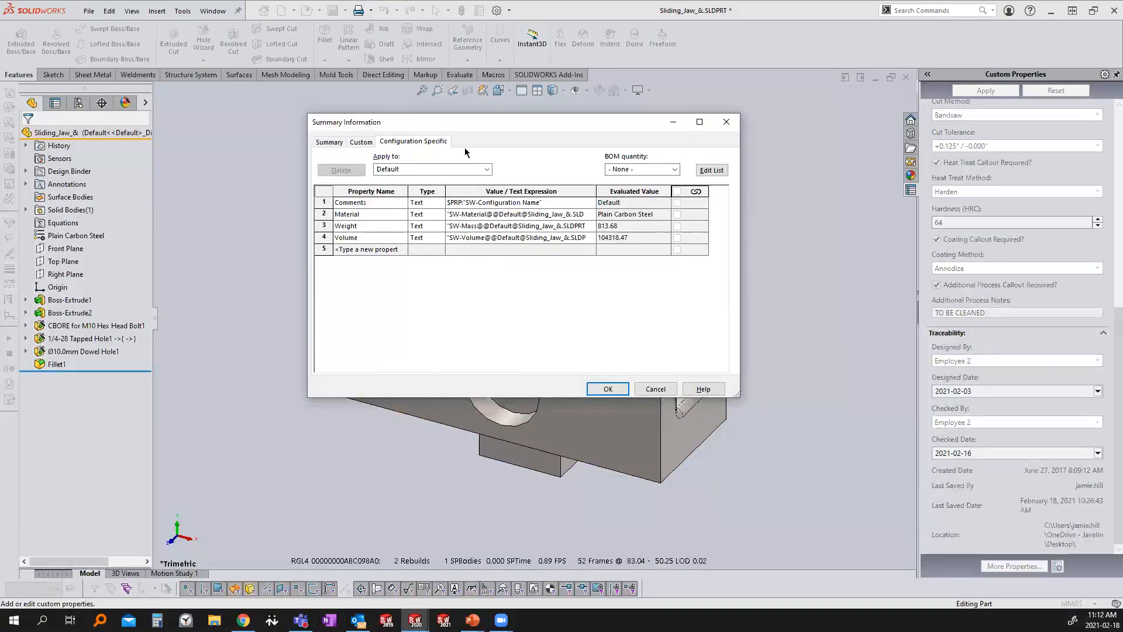
click(359, 142)
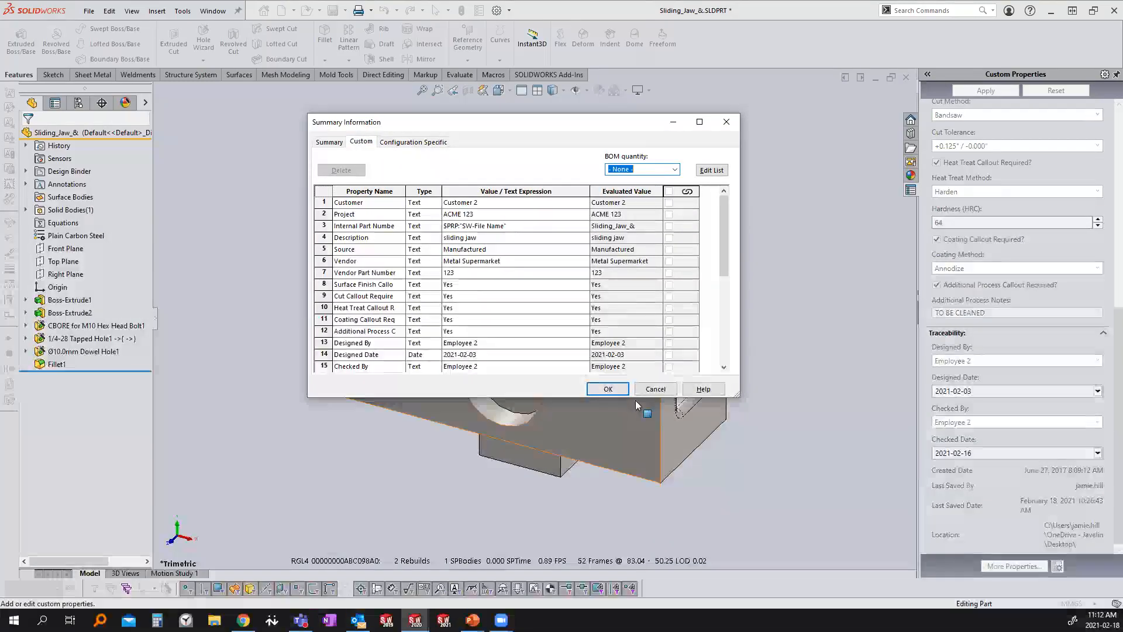
click(606, 390)
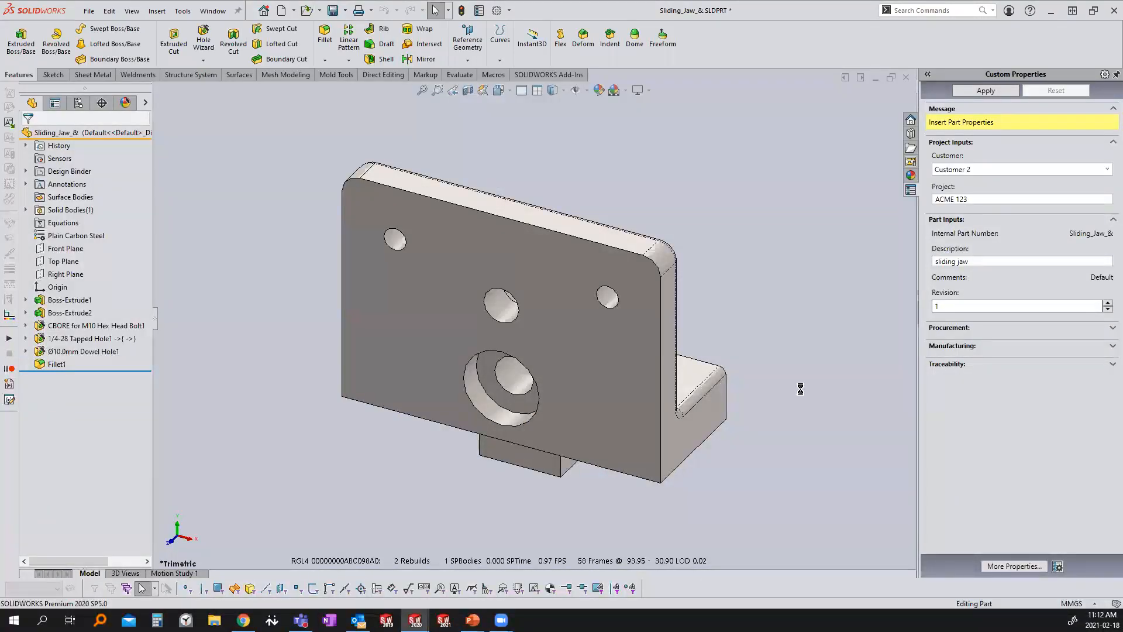
Step: Switch to the Machine_Vise_& assembly and collapse all expanded items in its feature tree
key(ctrl+Tab)
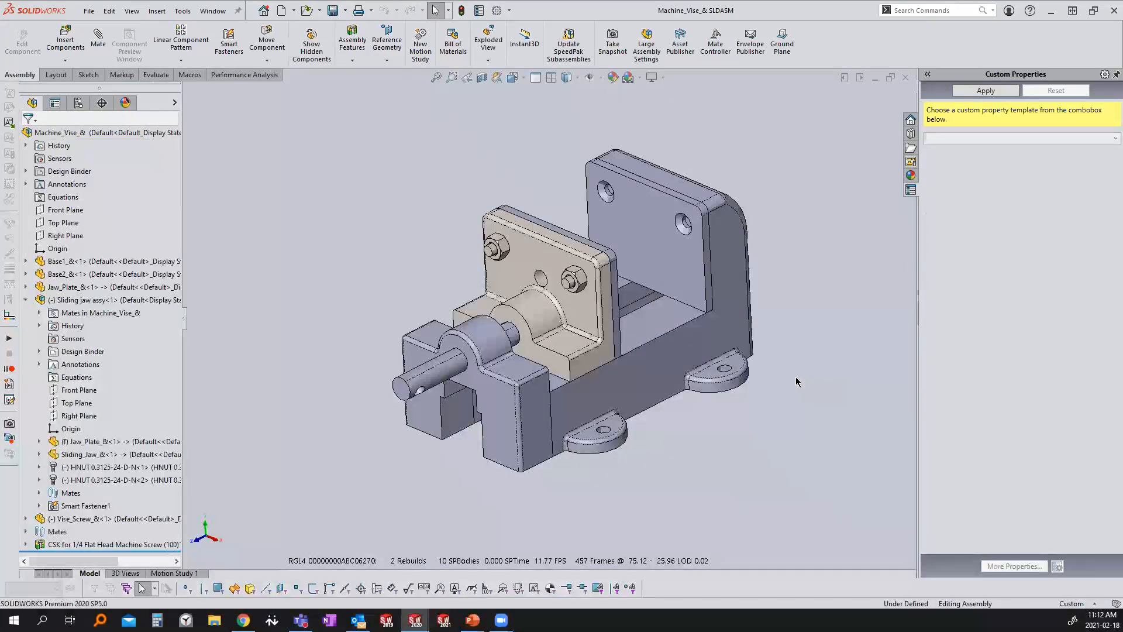
key(shift+c)
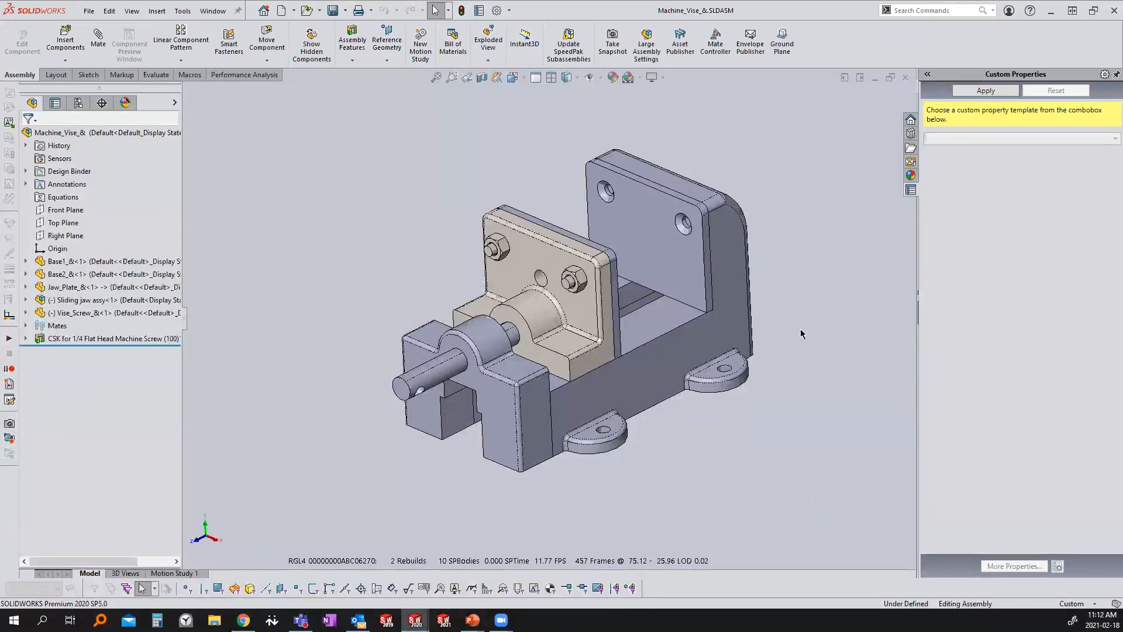
right_drag(804, 340, 839, 291)
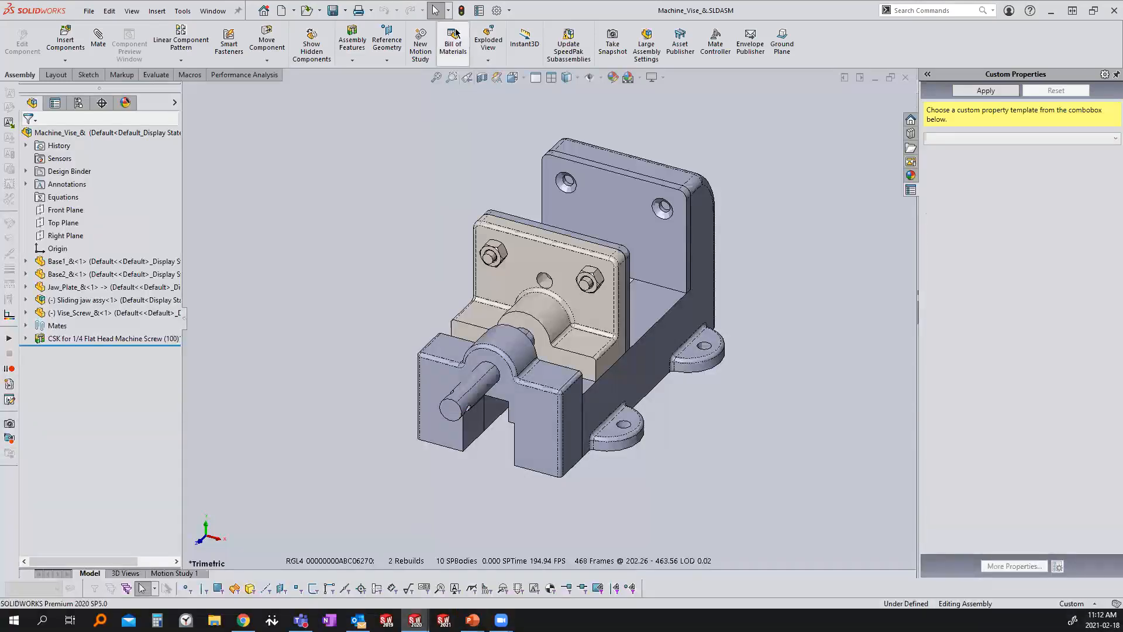
Step: Select all the individual parts of the vise assembly, including the sliding jaw in the subassembly, using Part Select
click(448, 11)
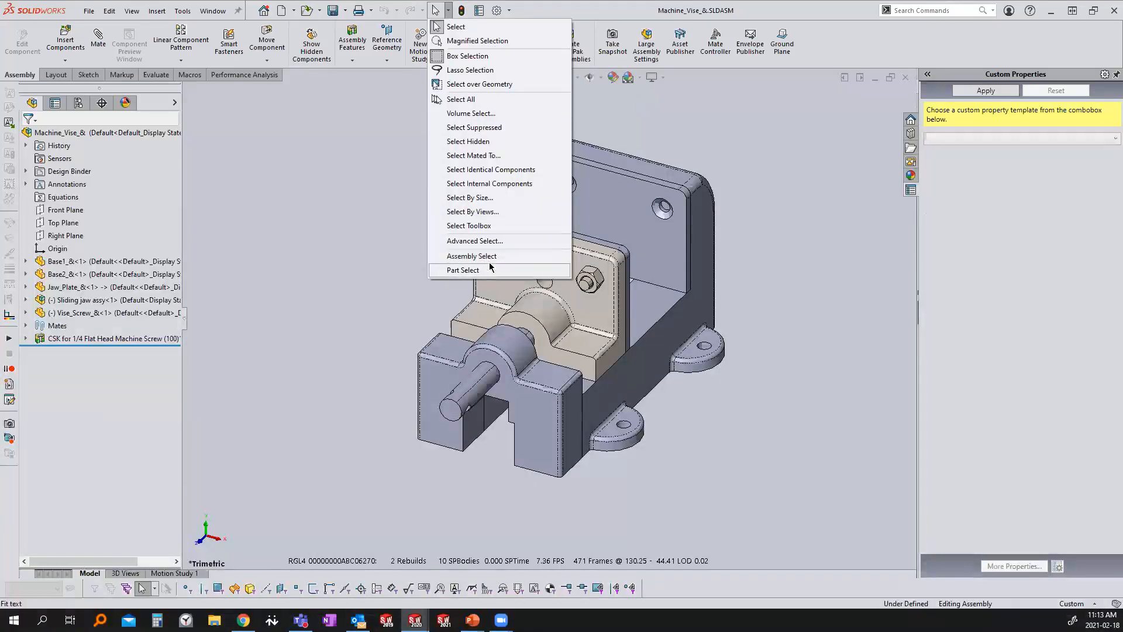
click(460, 270)
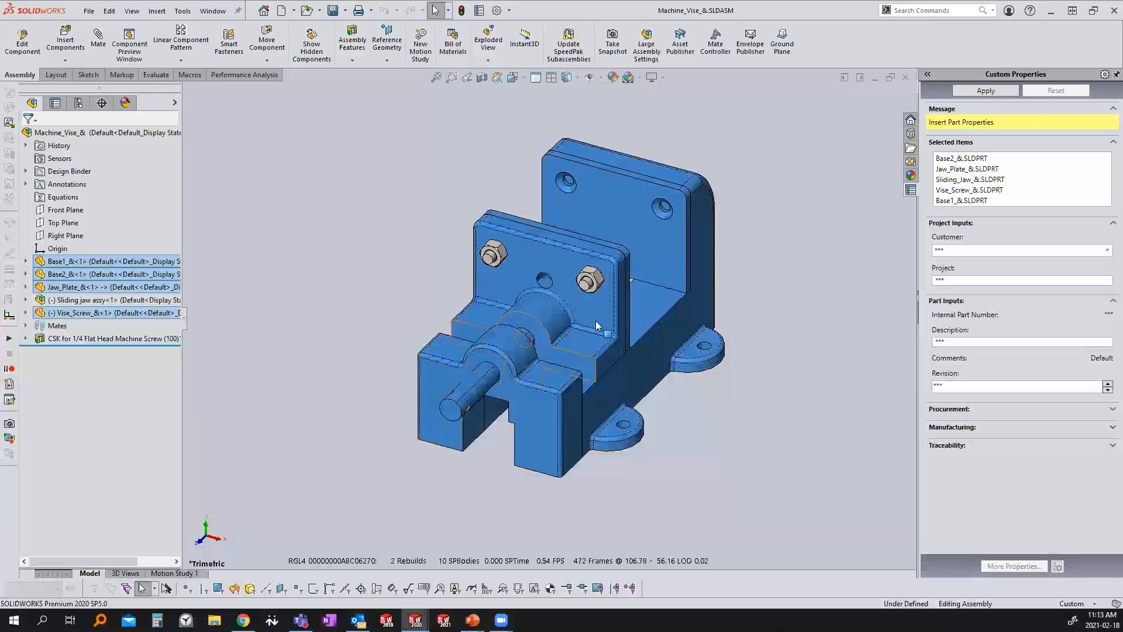
scroll(621, 275, down, 5)
middle_click(594, 287)
middle_drag(594, 286, 563, 208)
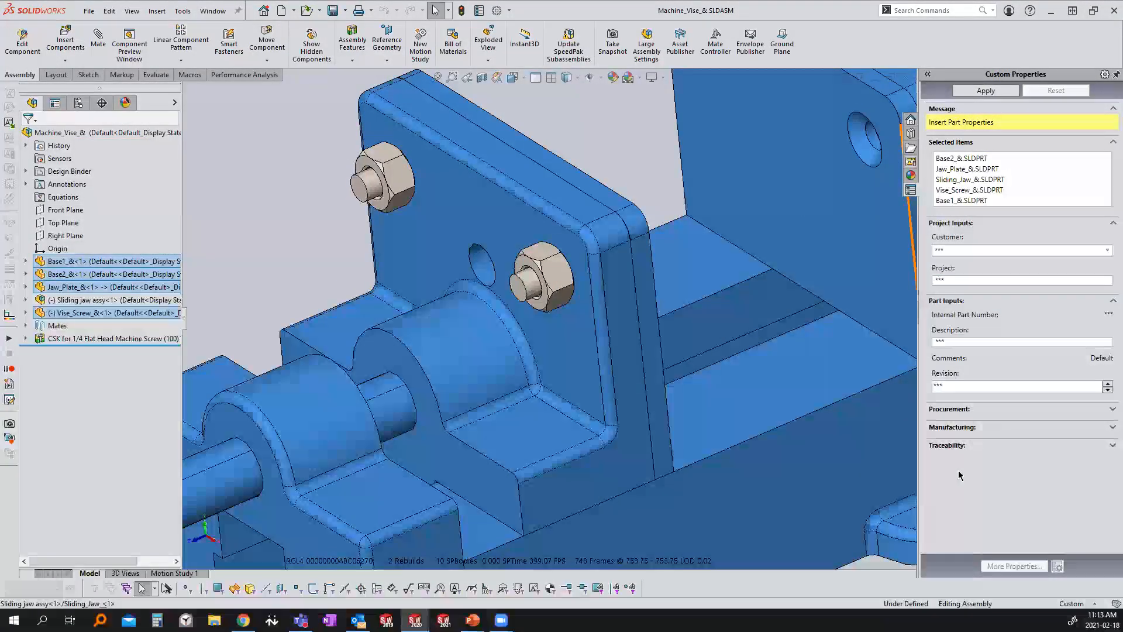
key(f)
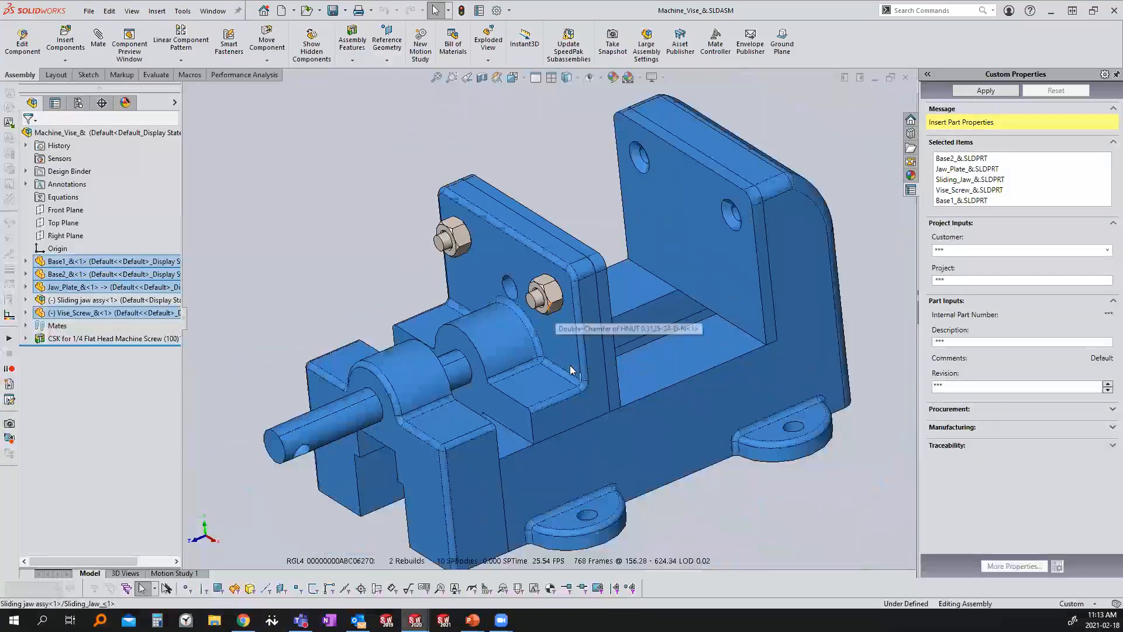
scroll(559, 382, up, 2)
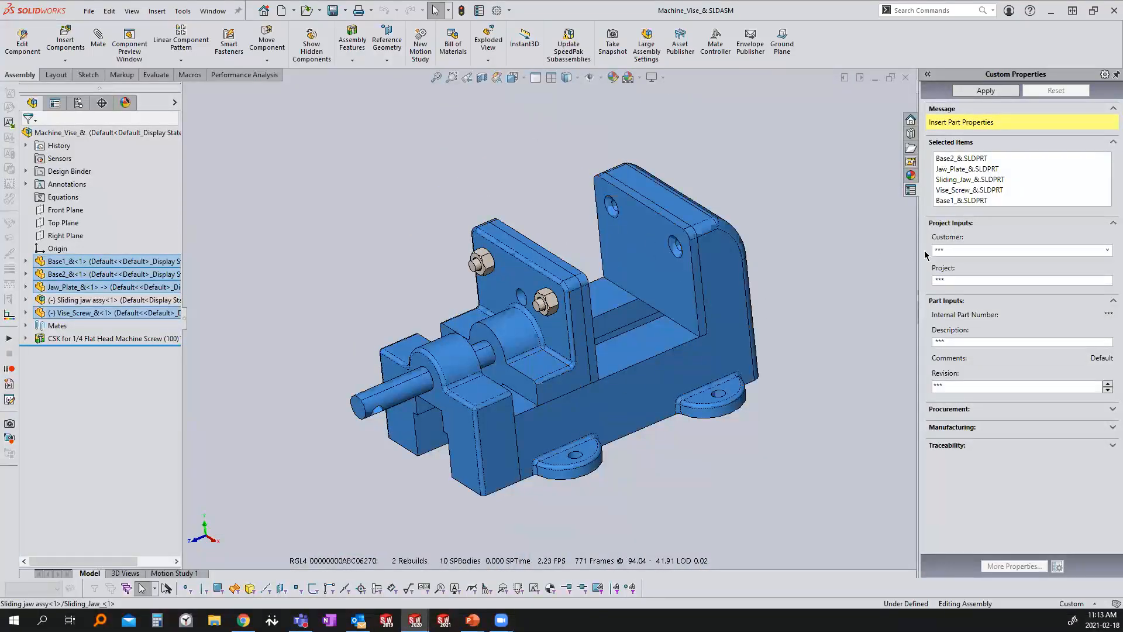
Step: Set the customer to Customer 1 and the project to 123 for the selected parts
click(1107, 251)
click(991, 264)
key(Tab)
text(123)
mouse_move(951, 342)
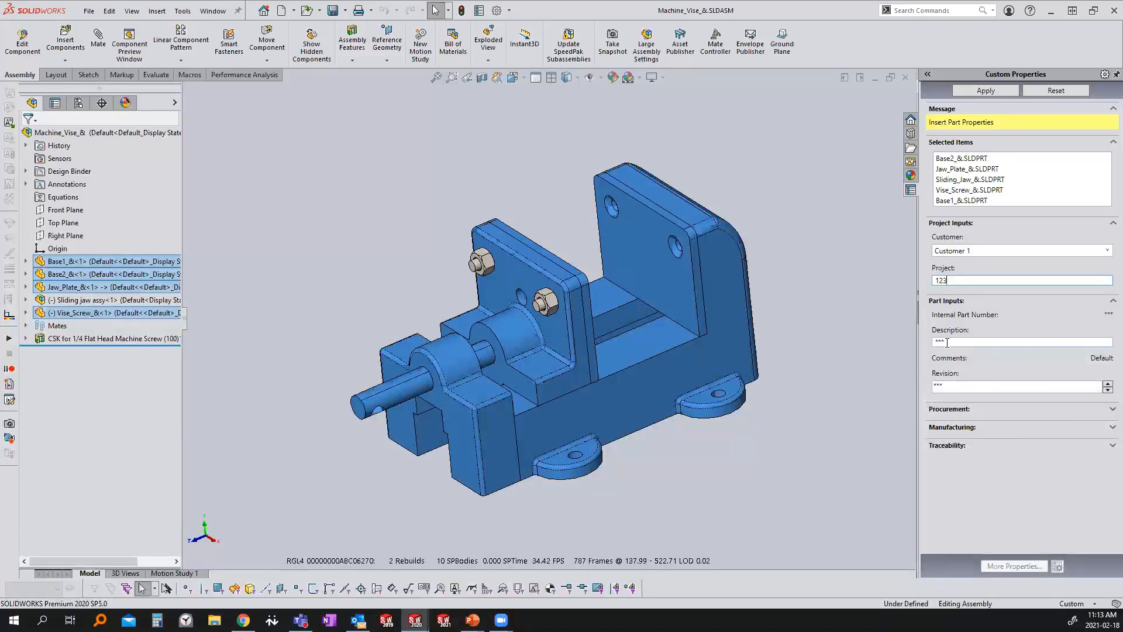
Step: In the procurement properties, set the source to Manufactured and the vendor to Metal Supermarket
click(1105, 412)
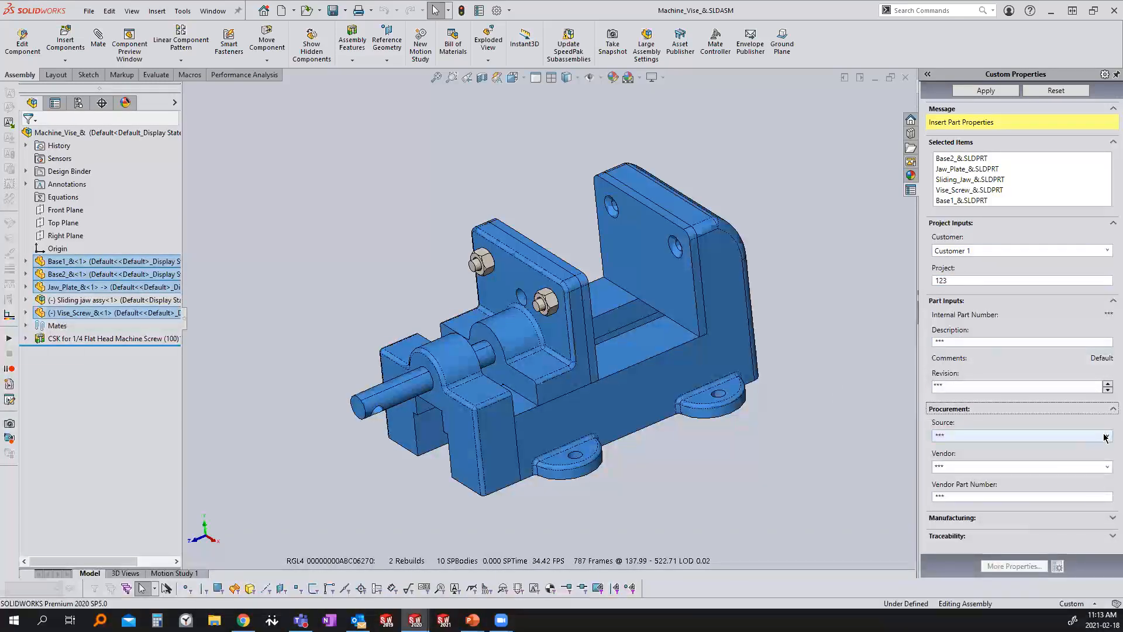
click(1104, 436)
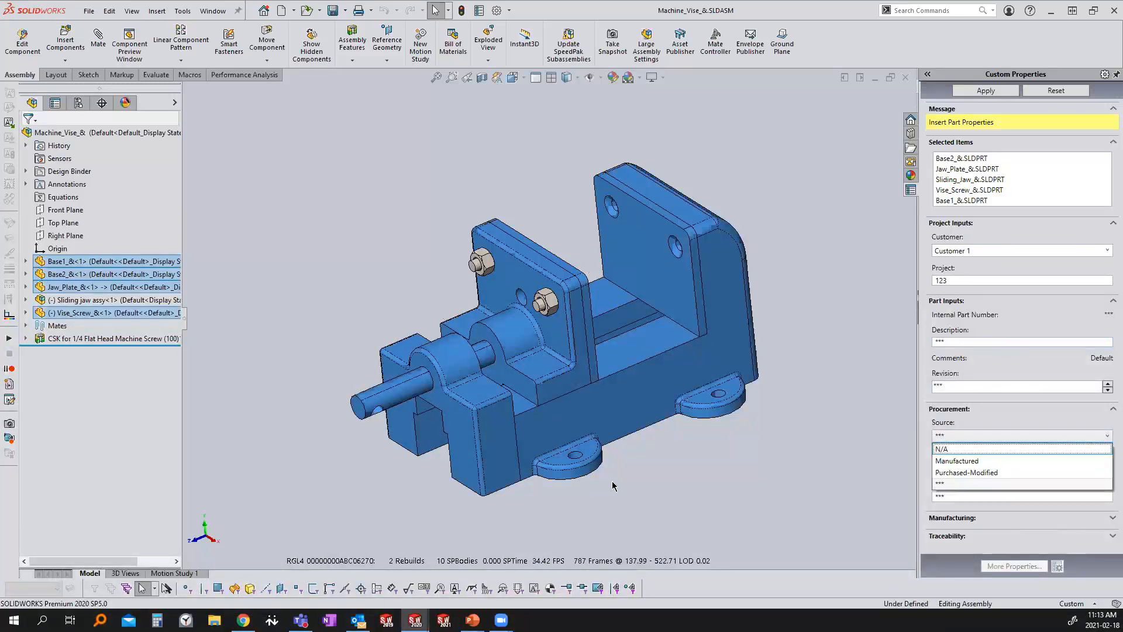
click(960, 461)
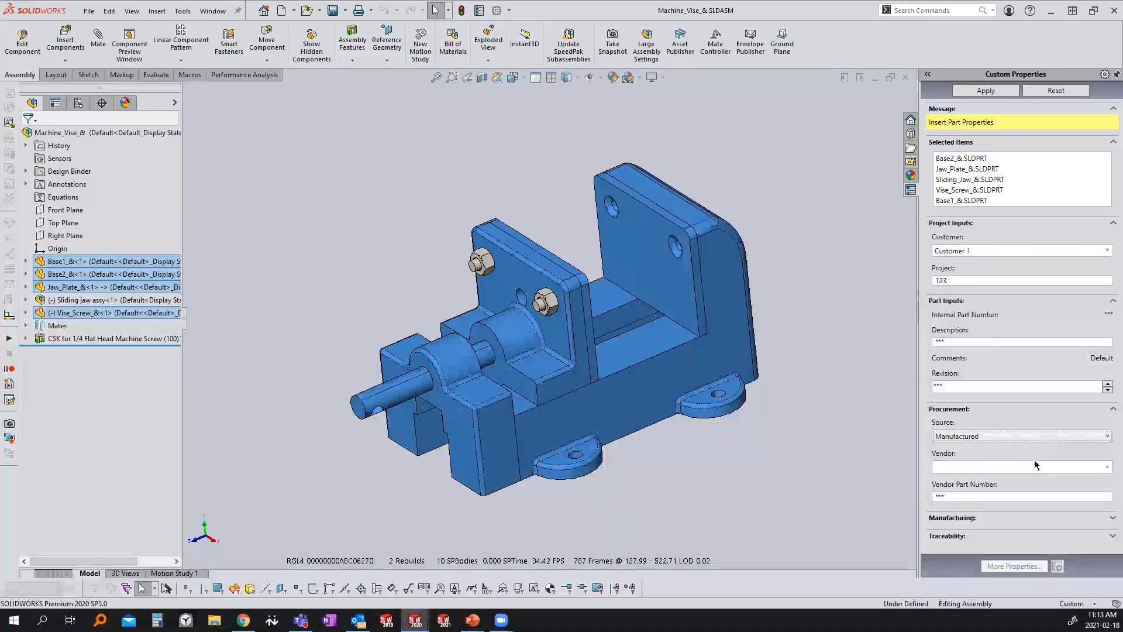
click(1106, 467)
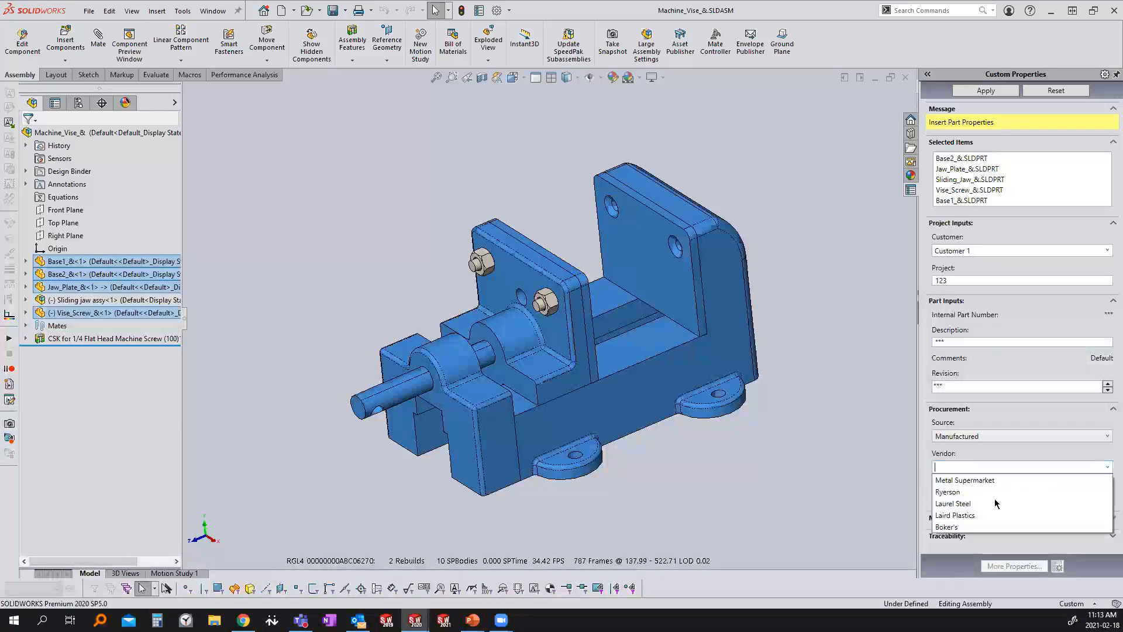
click(971, 478)
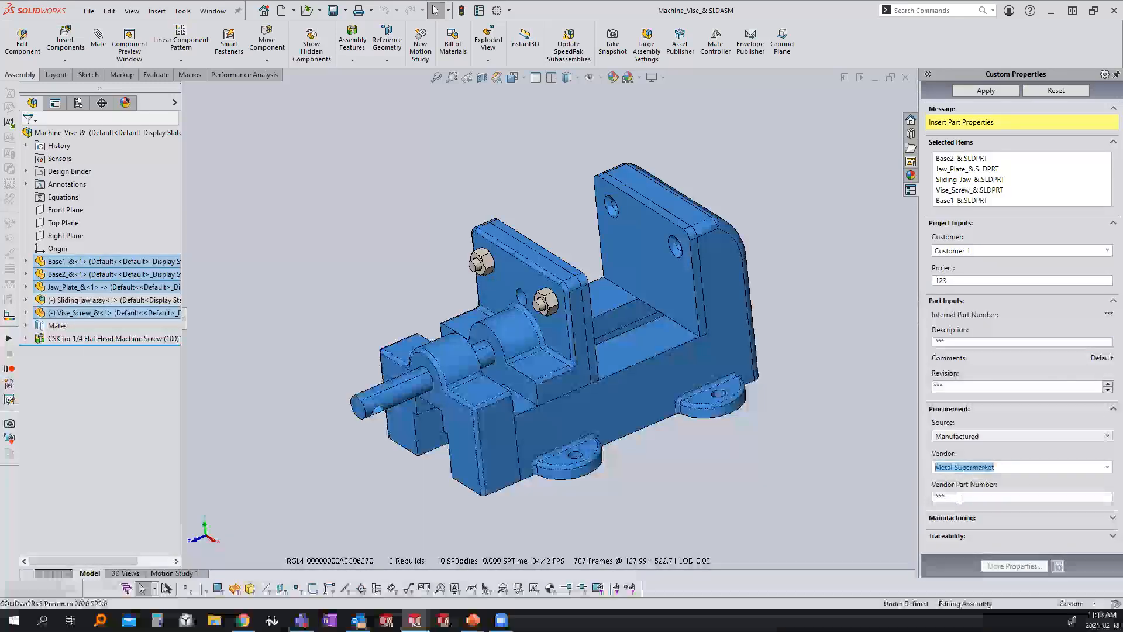
click(994, 498)
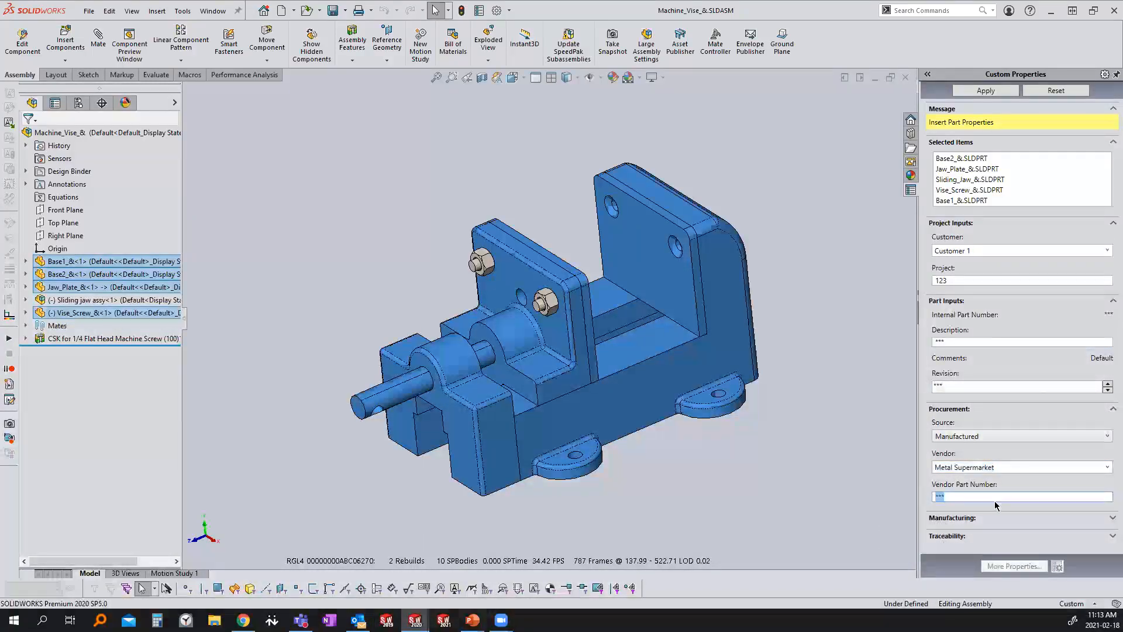
Step: In the manufacturing properties, set the material to Plain Carbon Steel and save the custom property changes
click(1107, 519)
scroll(1082, 510, down, 3)
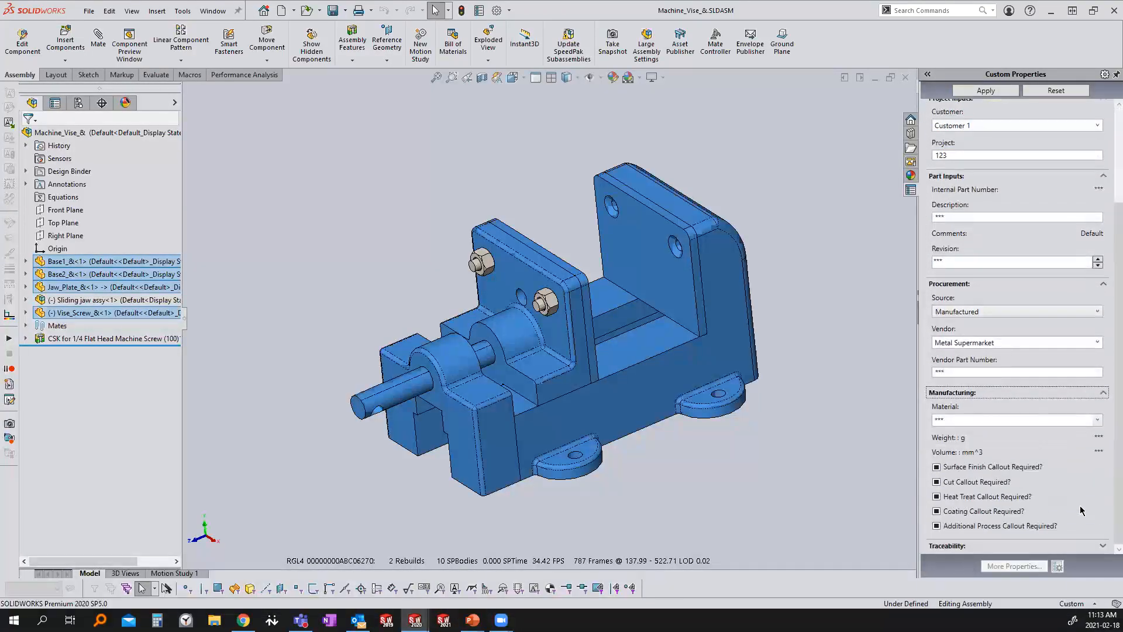
click(1100, 419)
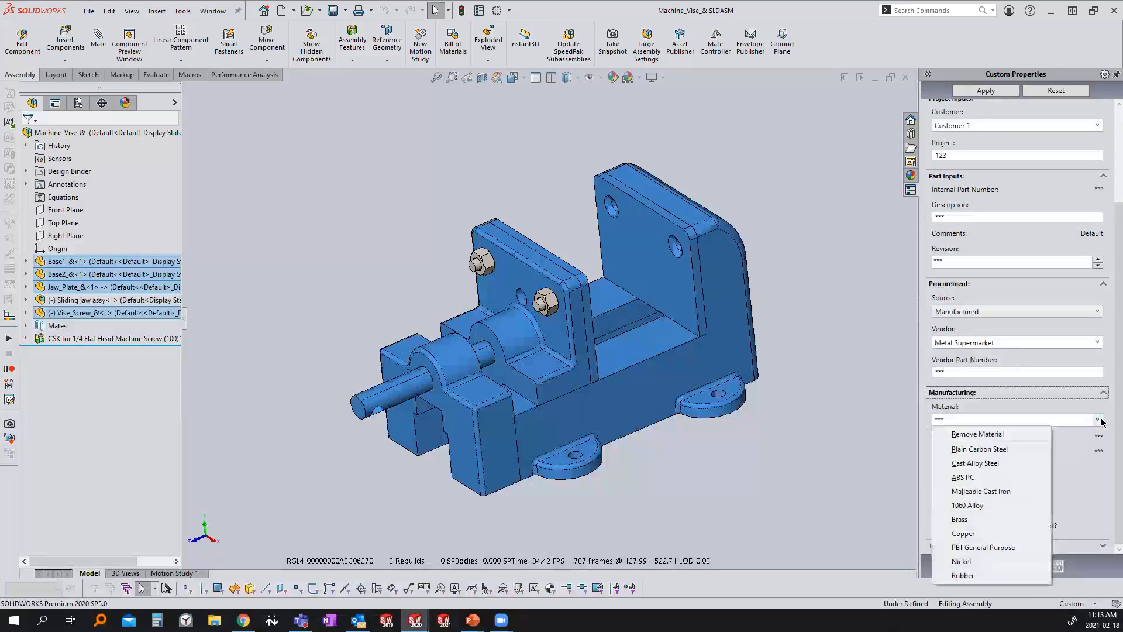
click(972, 451)
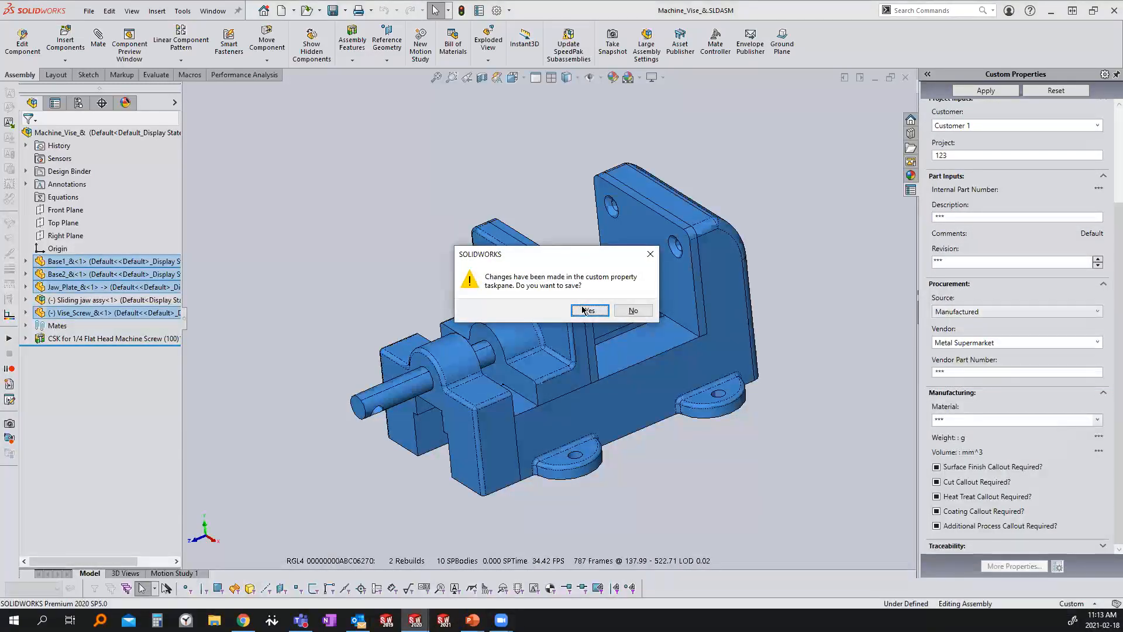
click(589, 310)
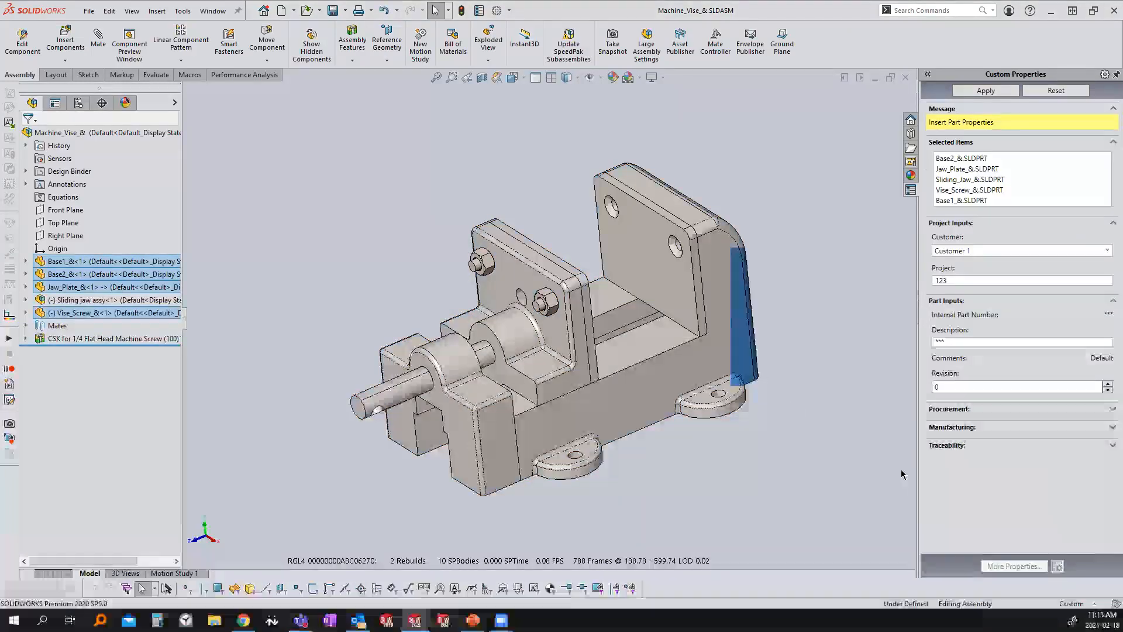
Step: In the traceability properties of the selected parts, set Designed By to Employee 2 and the designed date to 2021-02-09
click(1105, 445)
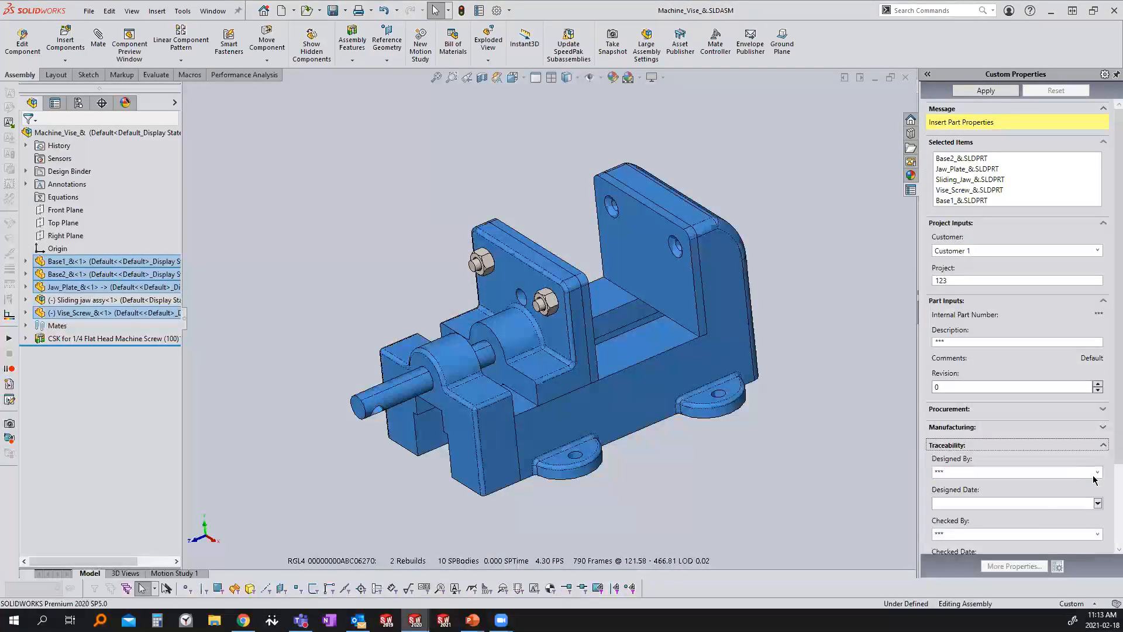
click(1097, 472)
click(1097, 493)
click(1097, 503)
click(1028, 553)
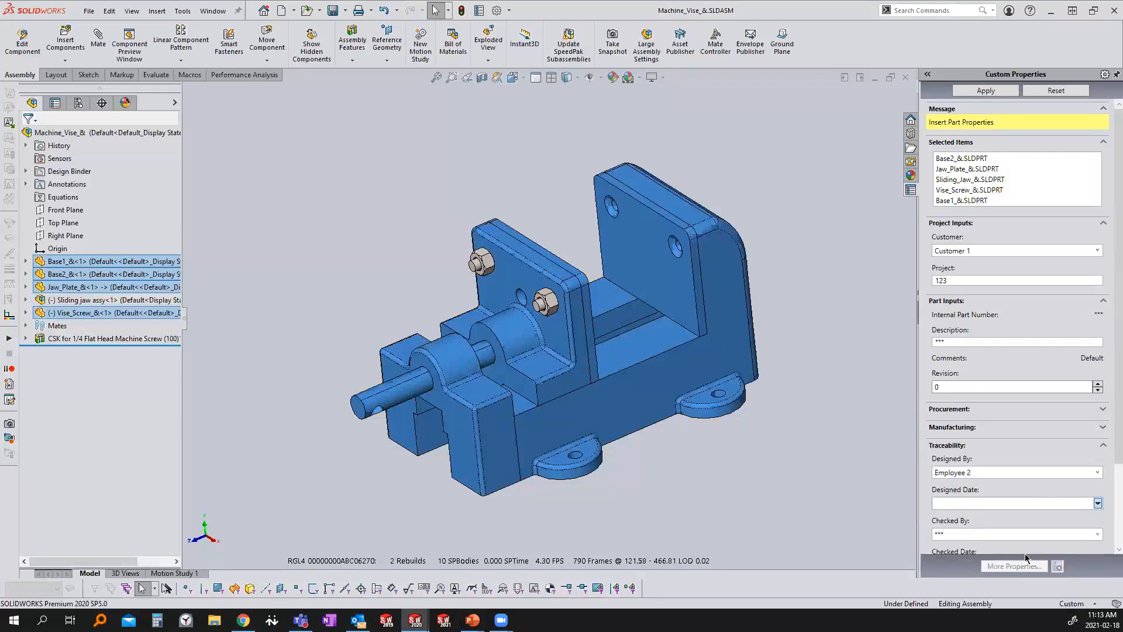
Step: Set Checked By to Employee 3 and the checked date to 2021-02-09
scroll(1098, 462, down, 3)
click(1098, 455)
click(1088, 492)
click(1098, 485)
click(1033, 530)
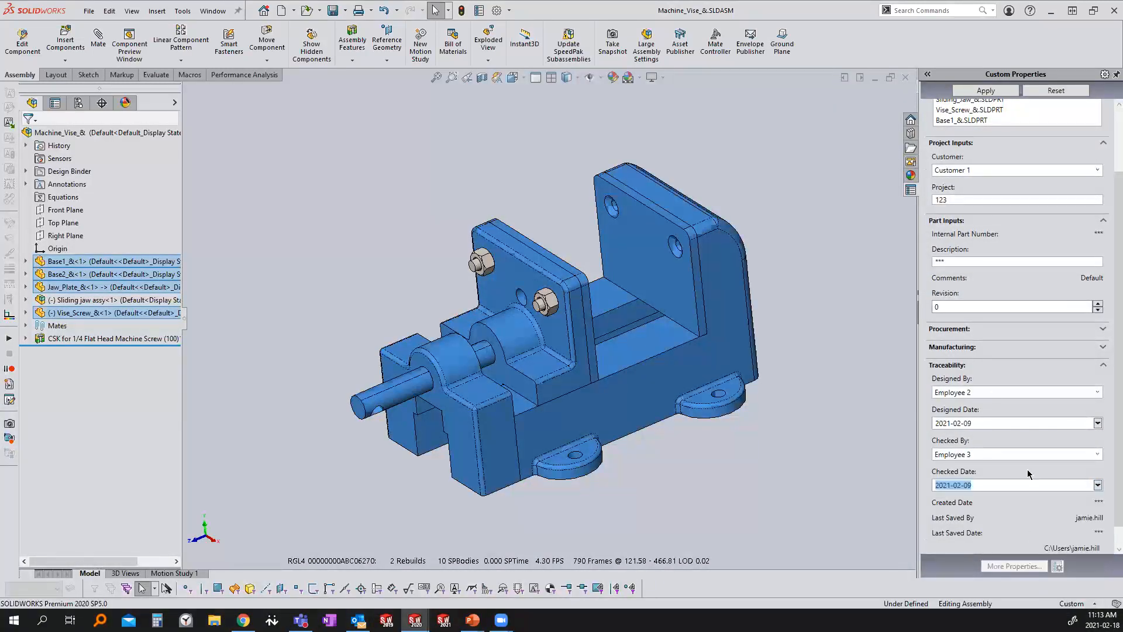
Step: Require a surface finish callout in the manufacturing properties and set the surface finish (Ra) to 32
click(1102, 347)
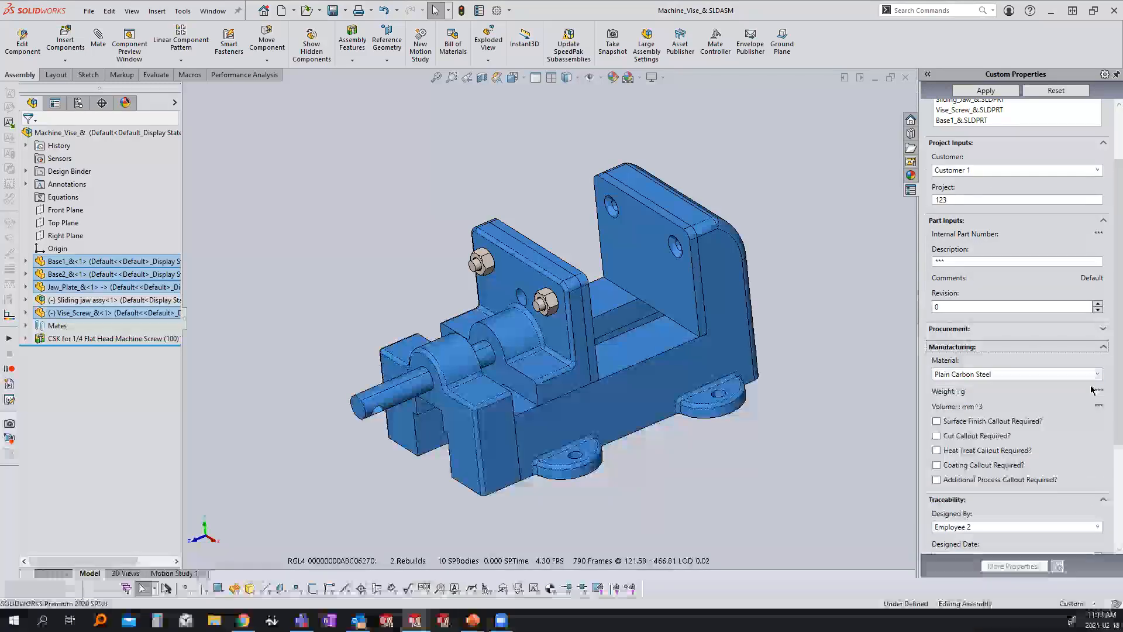
click(937, 421)
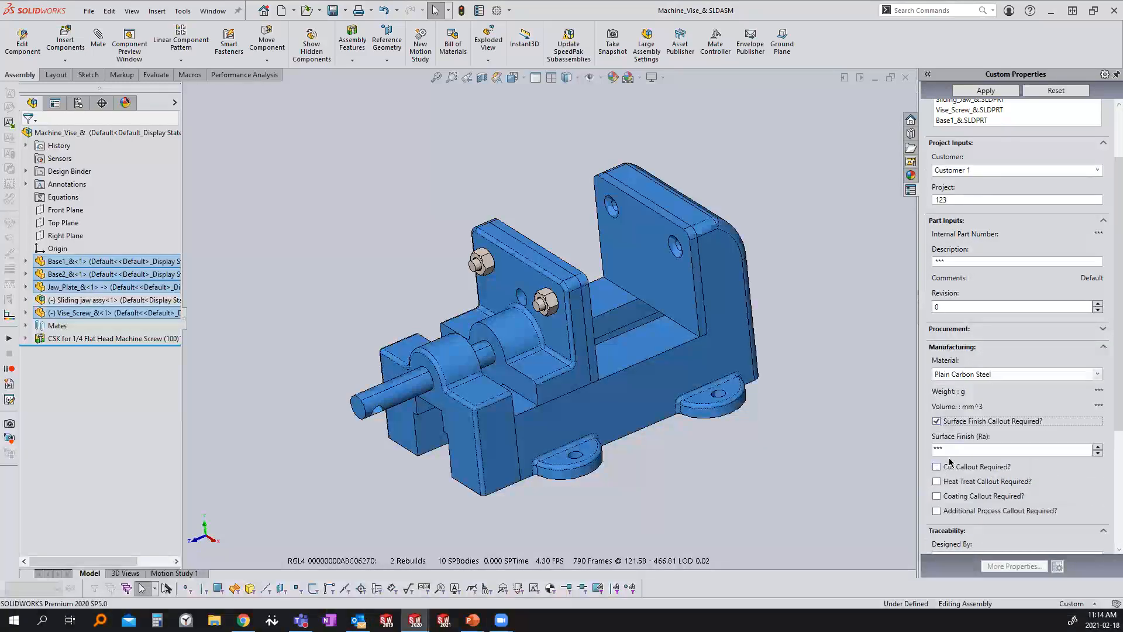
click(949, 449)
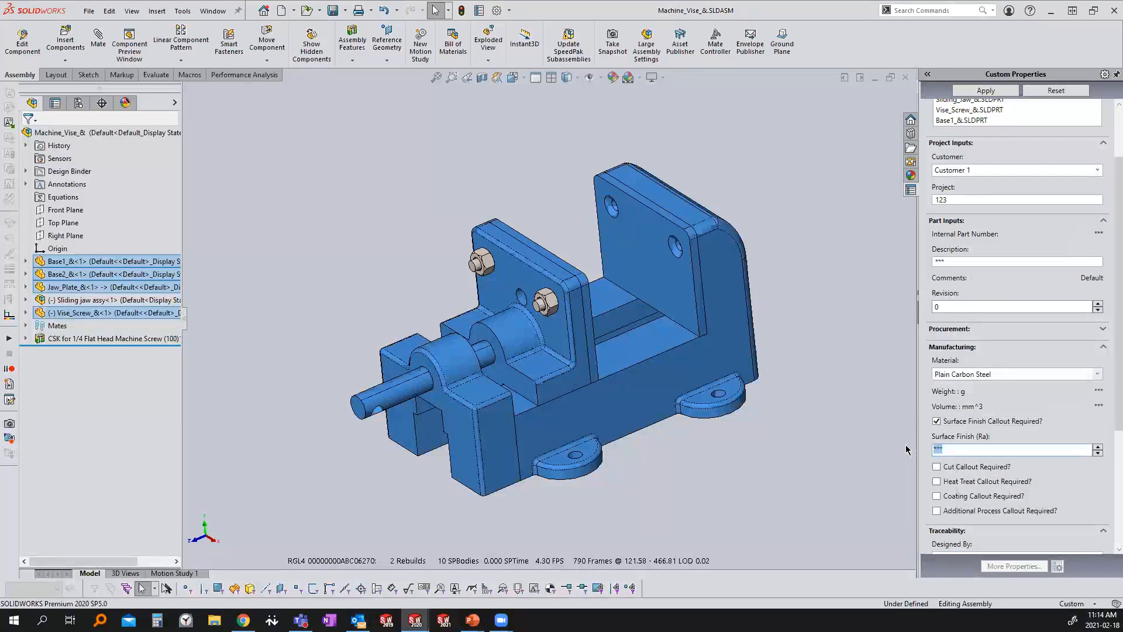
text(32)
Step: Require a cut callout with the Bandsaw cut method and a cut tolerance of +0.125" / -0.000"
click(992, 467)
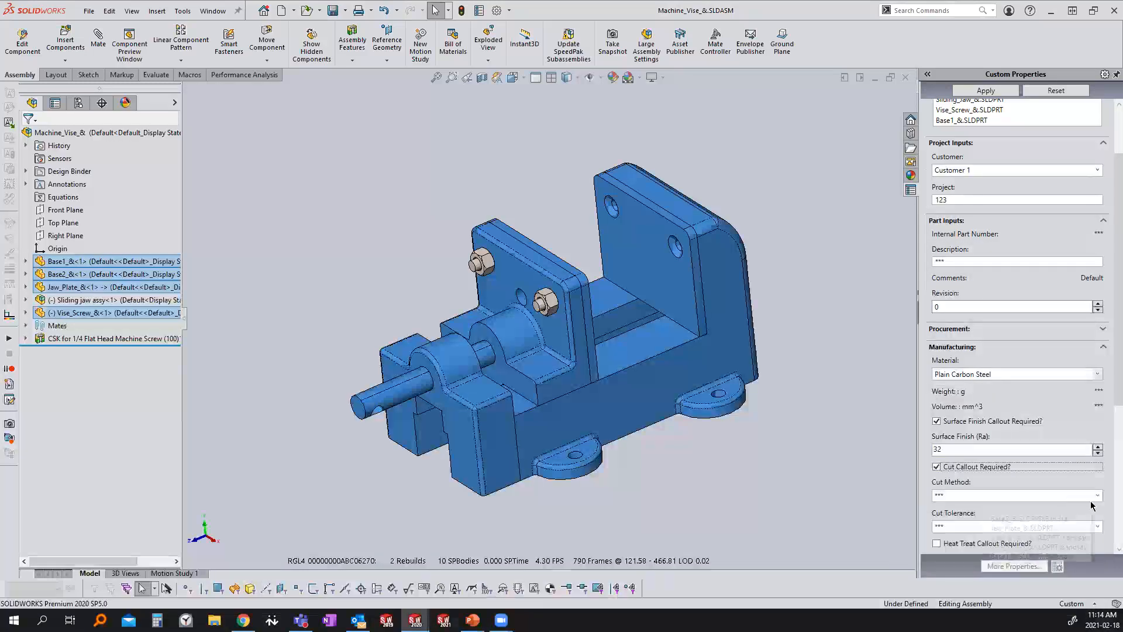
click(1095, 496)
click(967, 507)
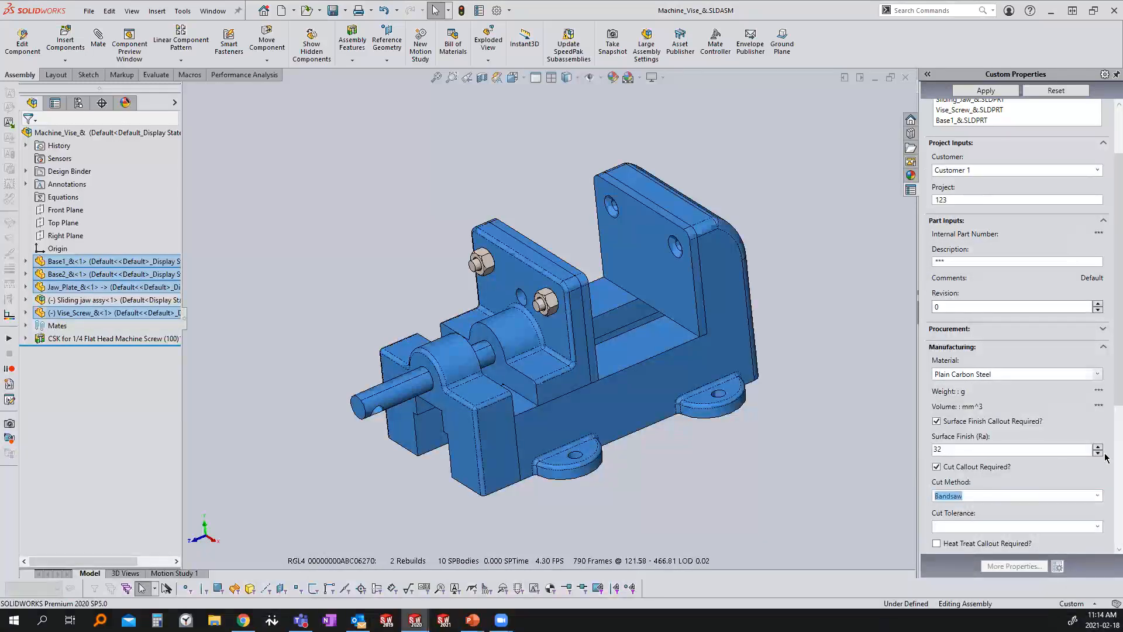
scroll(1072, 403, down, 3)
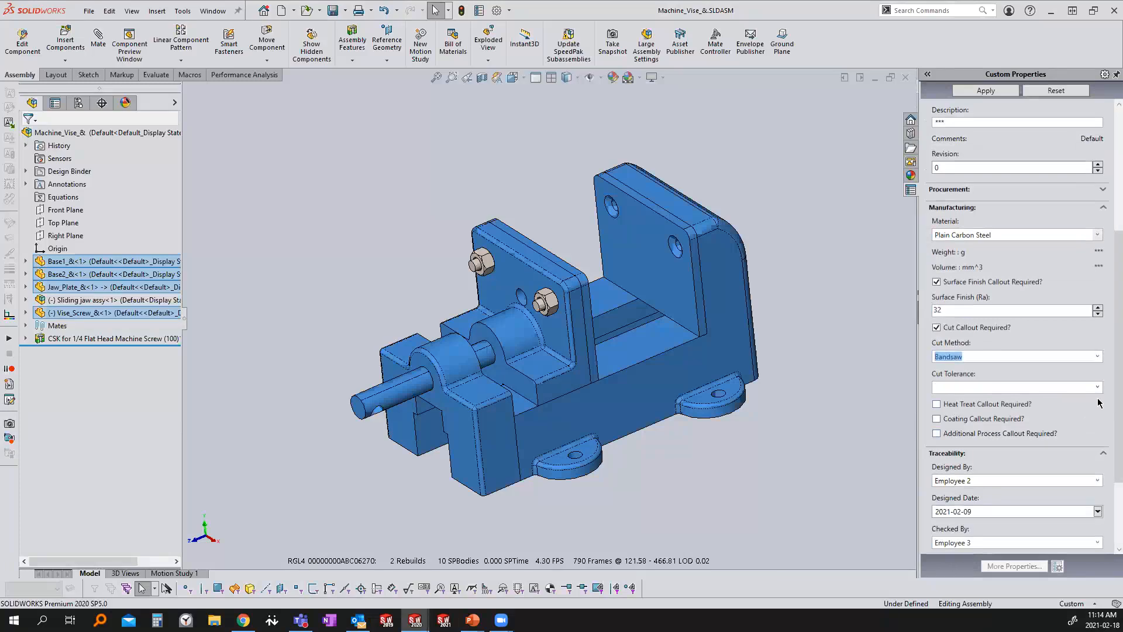
click(1097, 387)
click(945, 405)
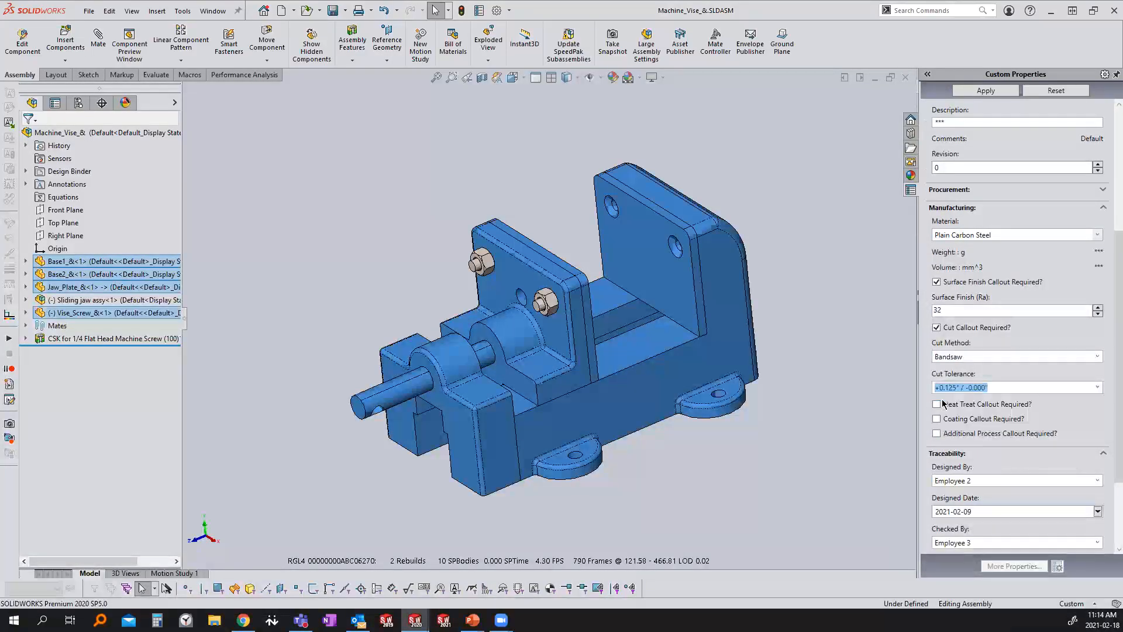
Step: Require a heat treat callout with the Harden method and a hardness (HRC) of 64
click(946, 405)
click(1097, 432)
click(977, 455)
click(966, 463)
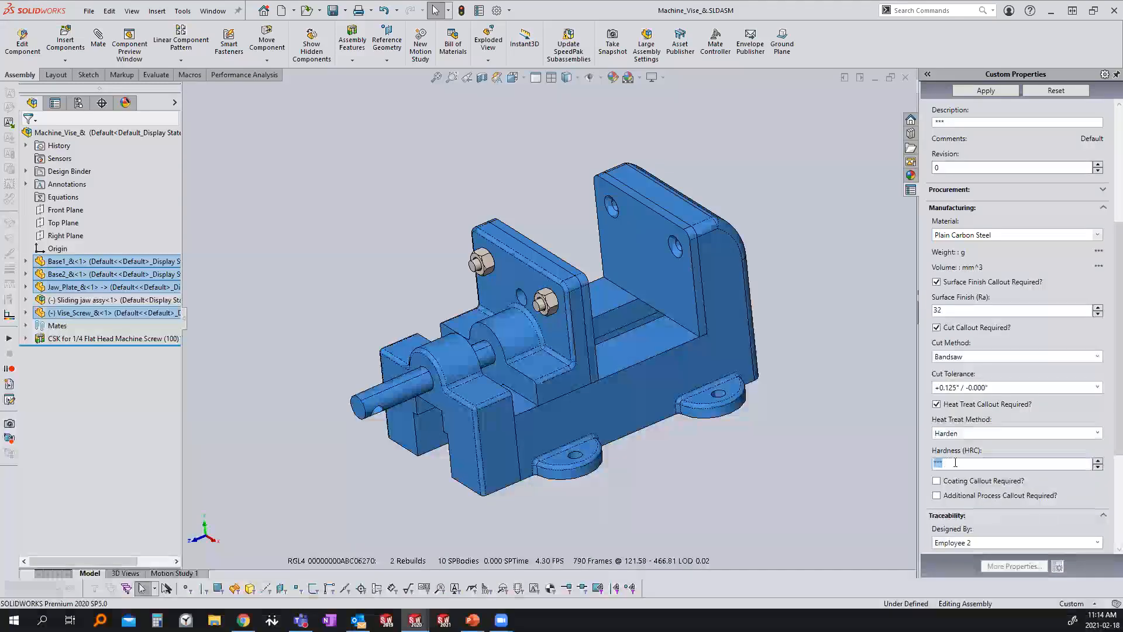
text(64)
Step: Require a coating callout and set the coating method to Paint
click(936, 480)
click(1102, 513)
click(959, 520)
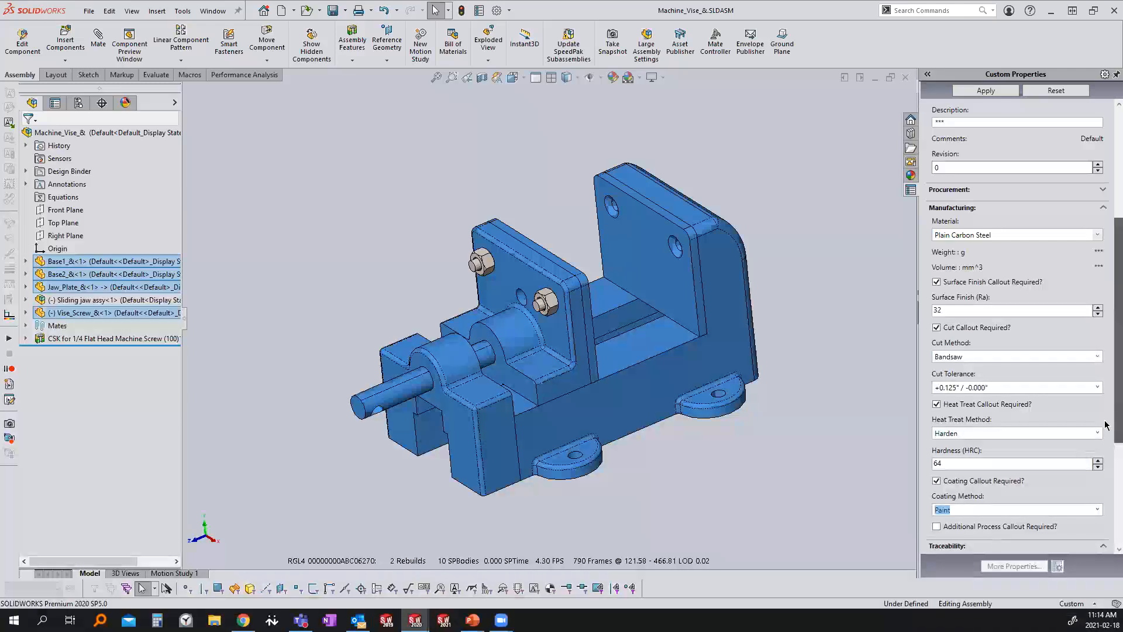
Step: Review the completed property form for the selected parts, particularly the material, weight and volume entries in the manufacturing properties
scroll(1098, 465, down, 3)
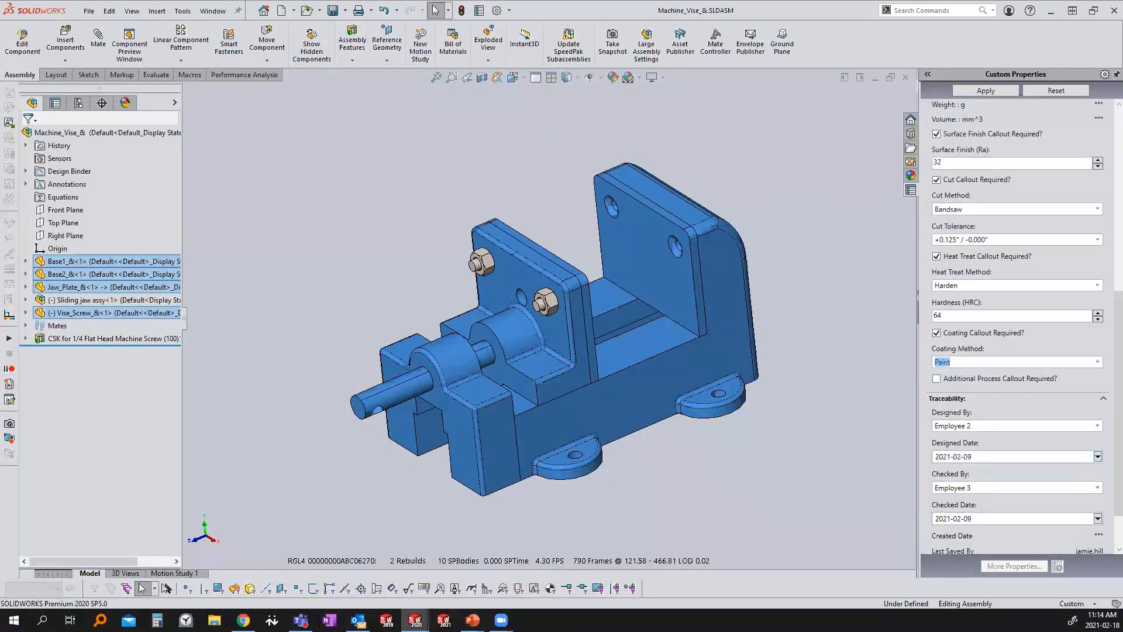
scroll(1105, 417, up, 2)
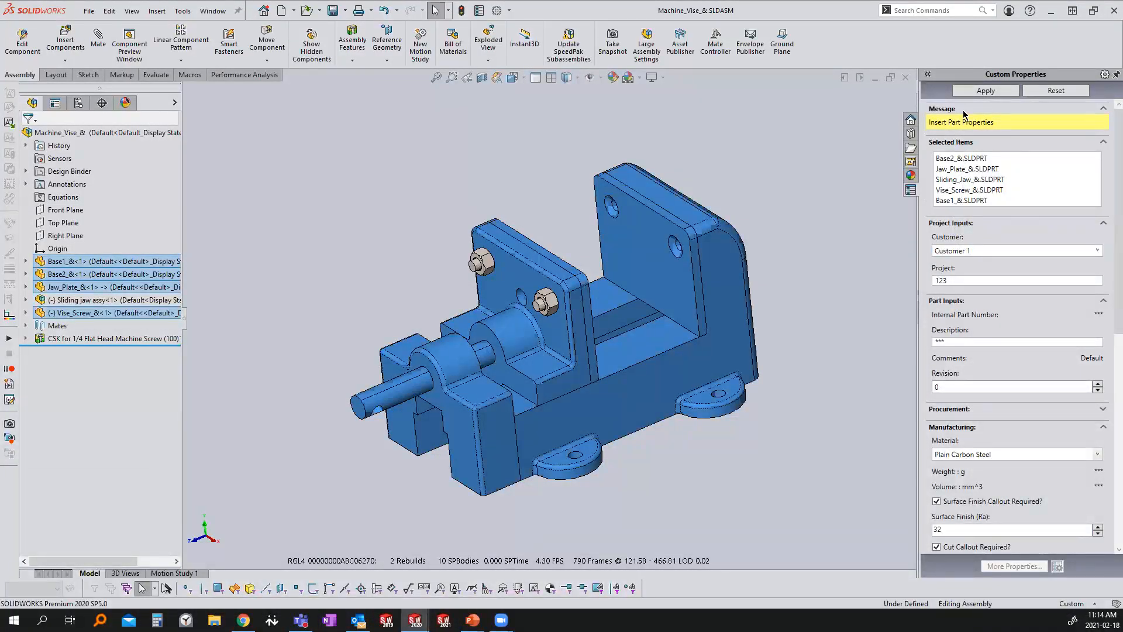
drag(1117, 254, 1117, 464)
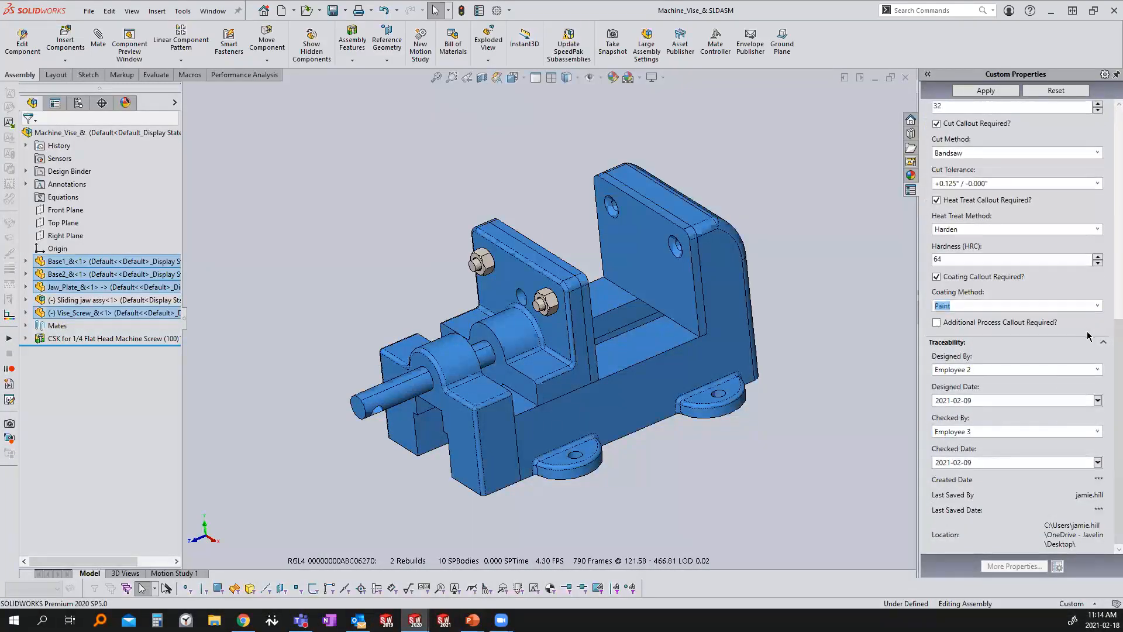
scroll(1106, 363, up, 10)
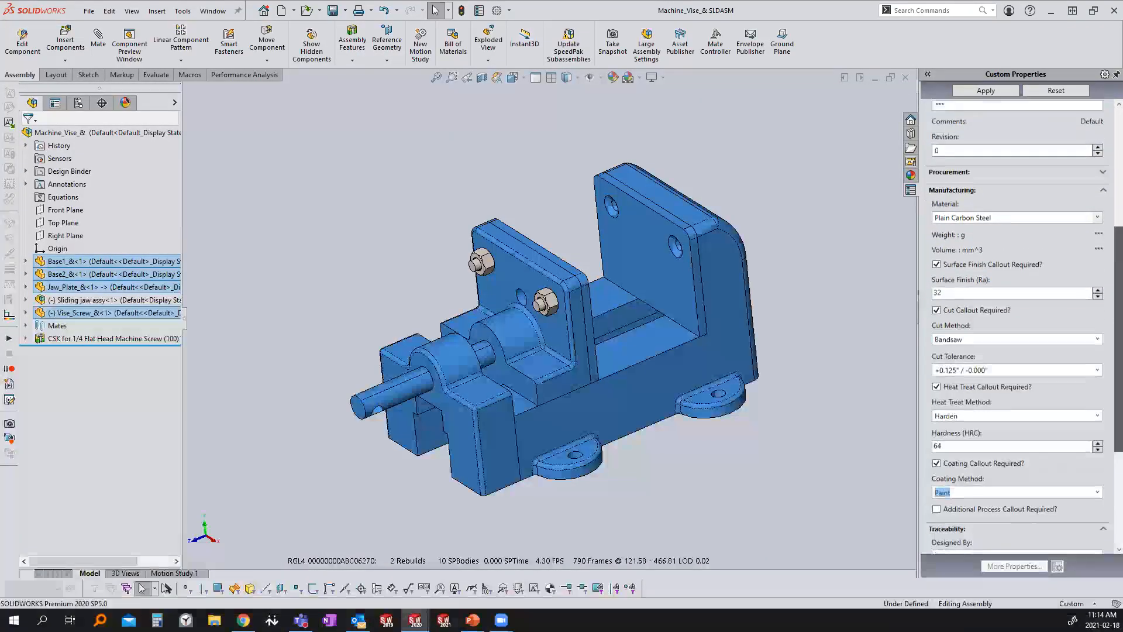
key(ctrl+2)
ctrl+shift+drag(927, 240, 774, 259)
ctrl+shift+drag(930, 255, 824, 268)
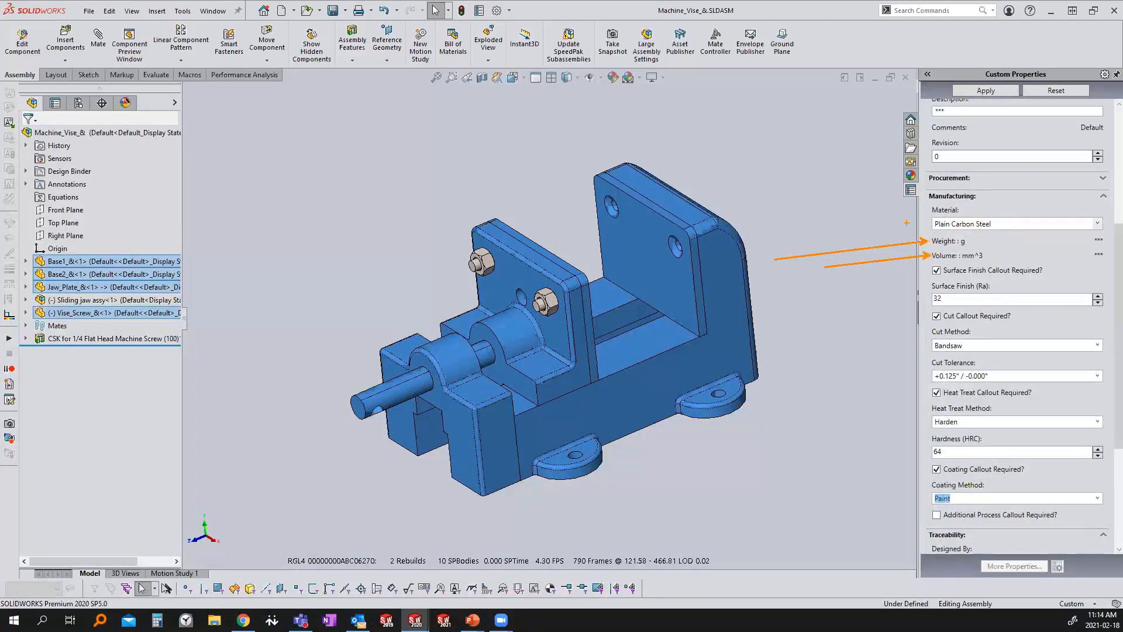
ctrl+shift+drag(919, 214, 767, 255)
key(Escape)
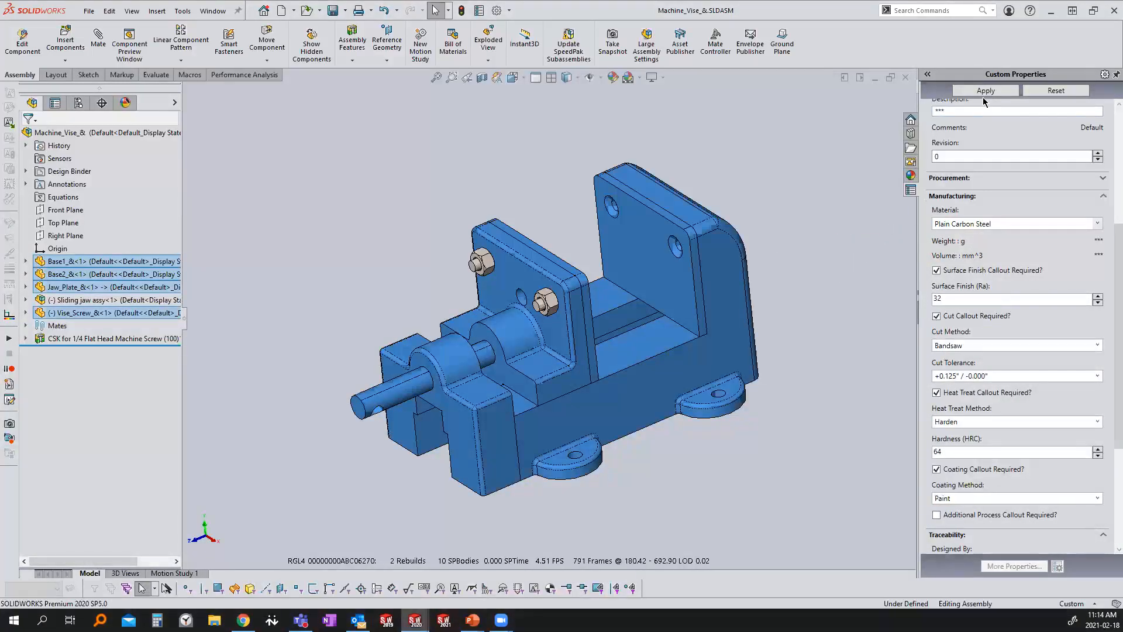
Step: Deselect the vise parts and save the custom property changes made to them
click(848, 356)
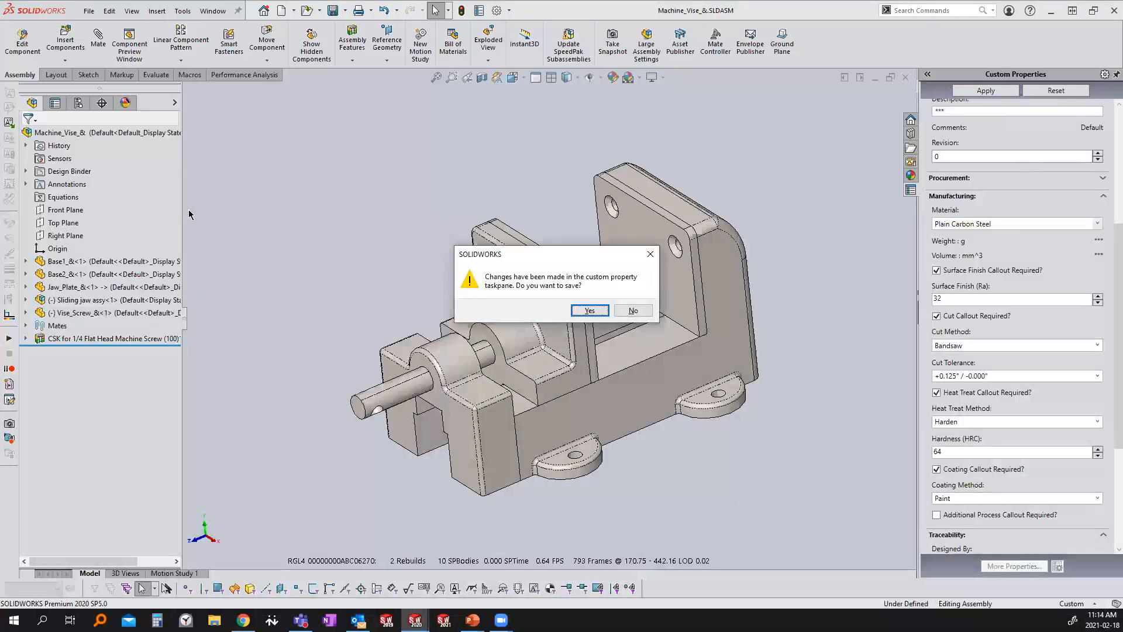
click(589, 310)
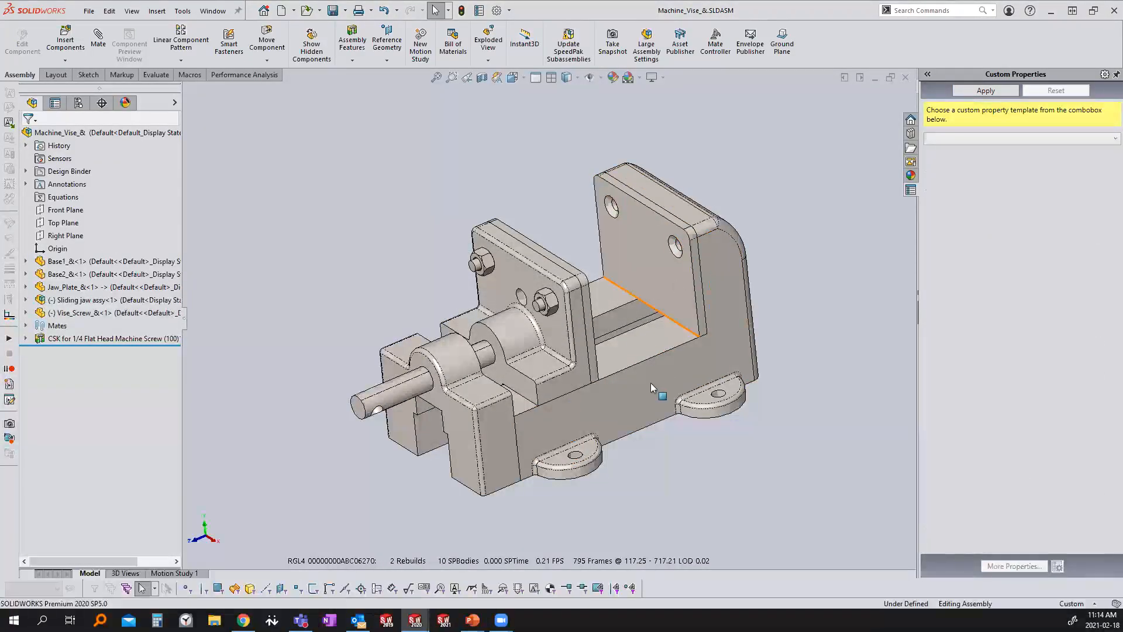
Step: Open the Base1_& part and examine its custom and configuration-specific file properties
click(718, 256)
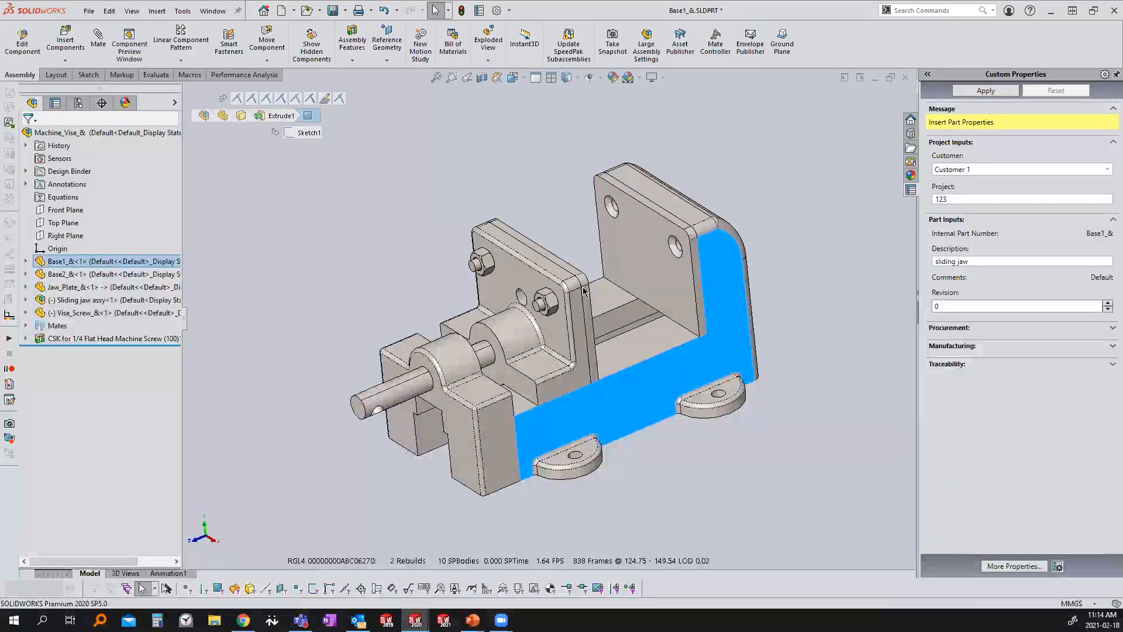
click(478, 11)
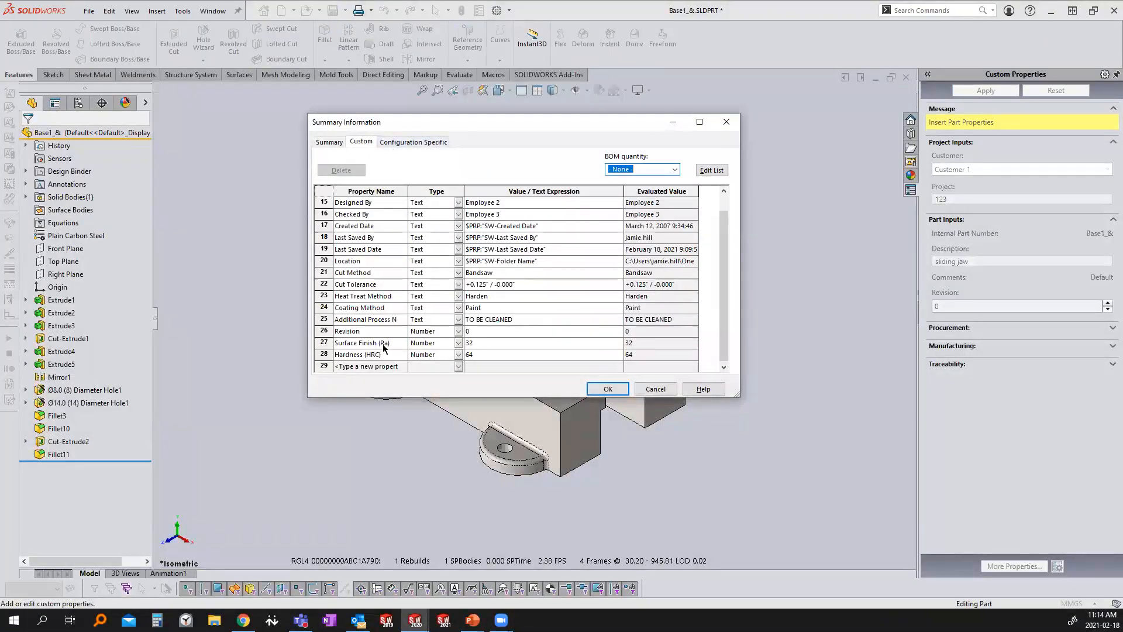
drag(721, 234, 722, 219)
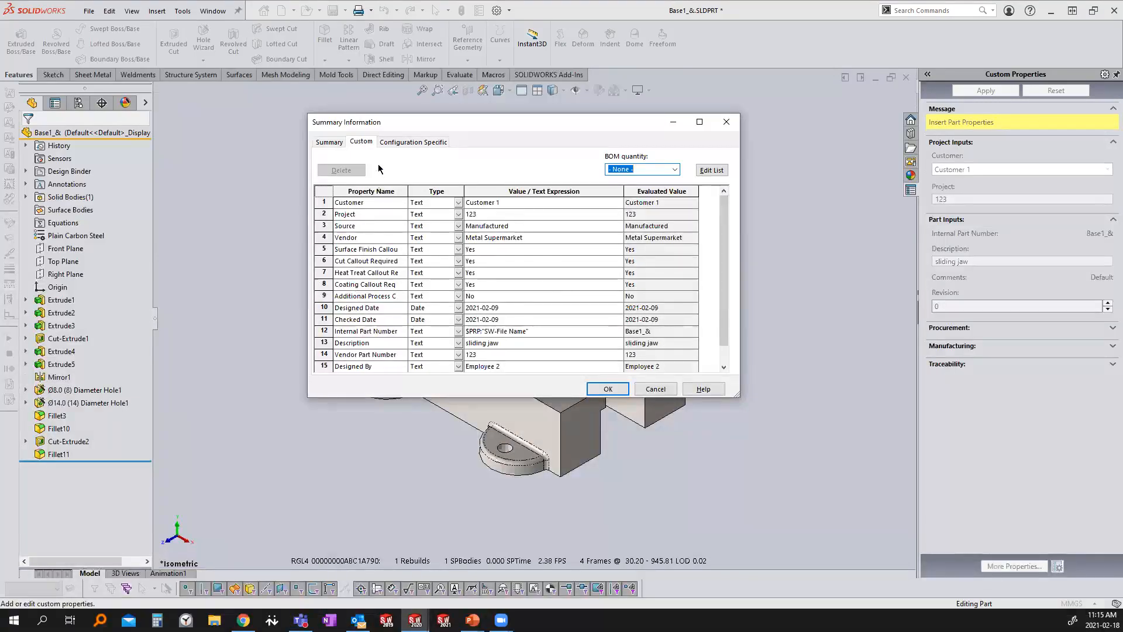
click(390, 144)
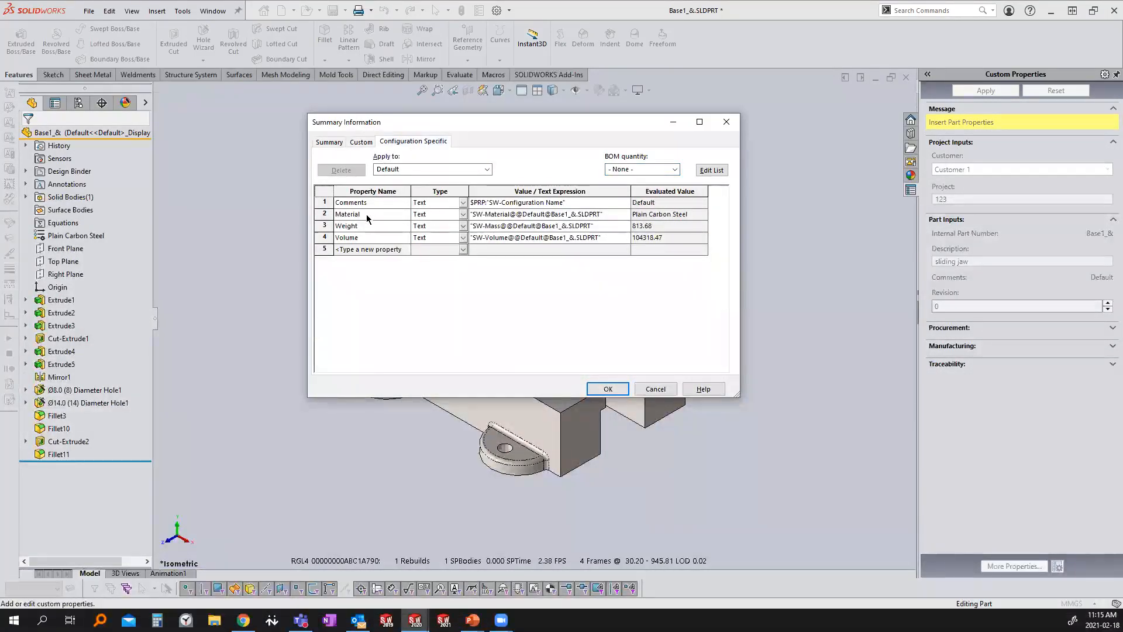
click(364, 142)
click(608, 390)
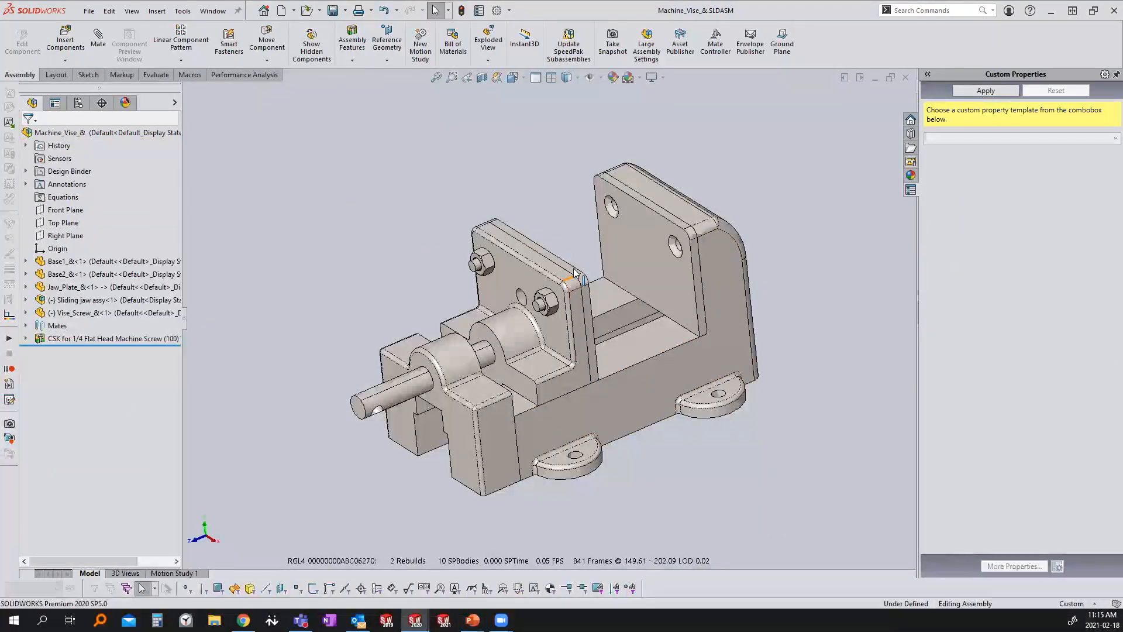
Step: Open the Jaw_Plate_& part of the sliding jaw and inspect its configuration-specific file properties
click(574, 271)
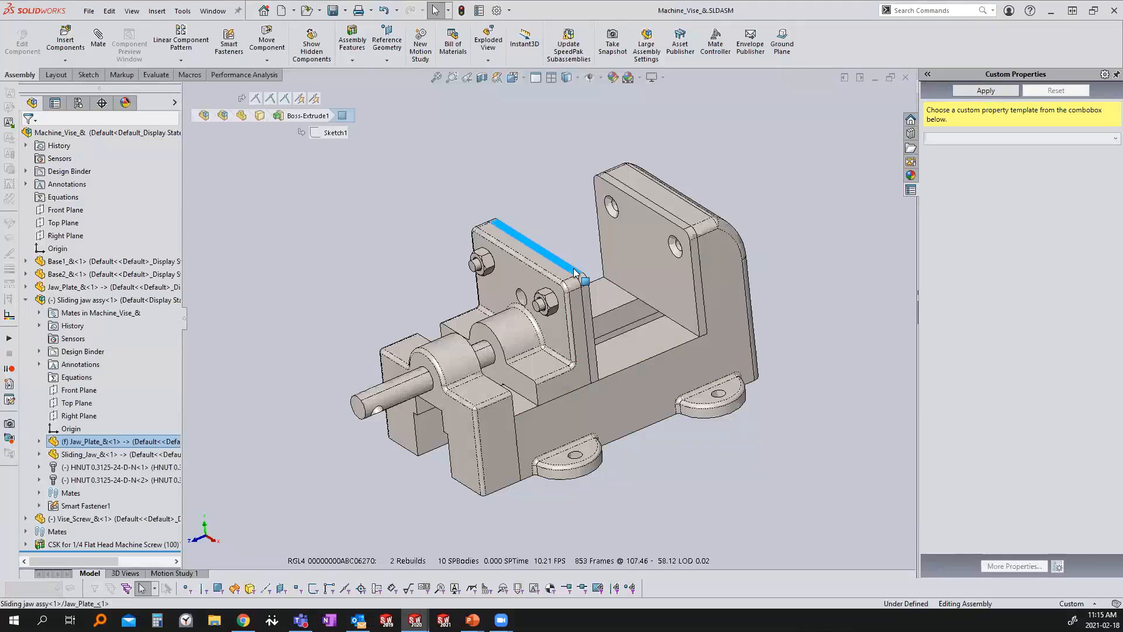
click(610, 148)
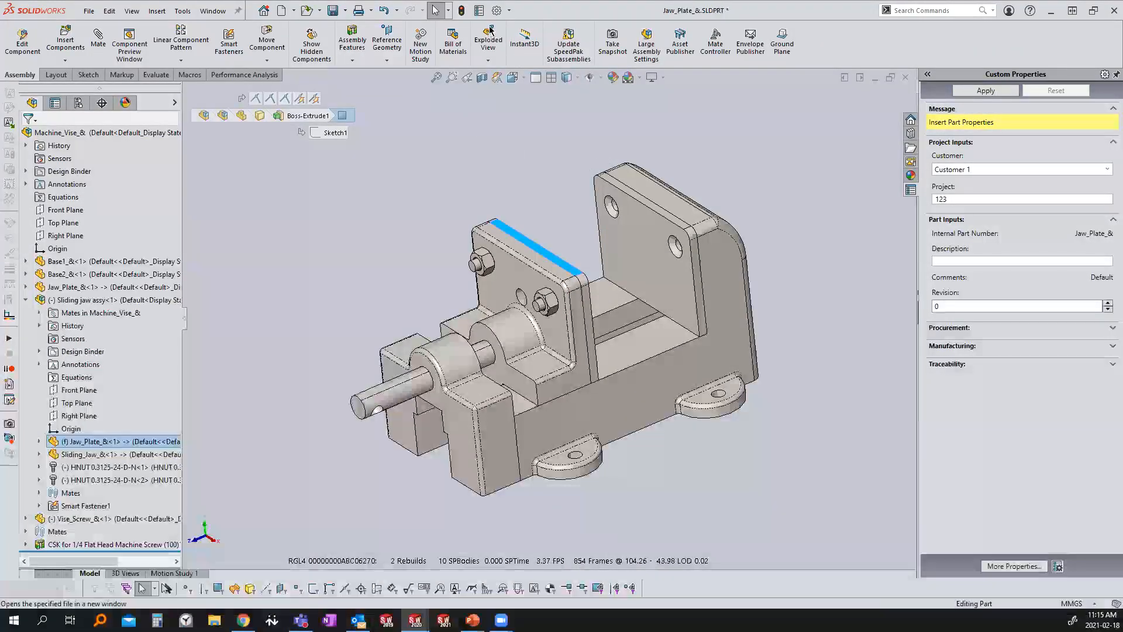
click(482, 10)
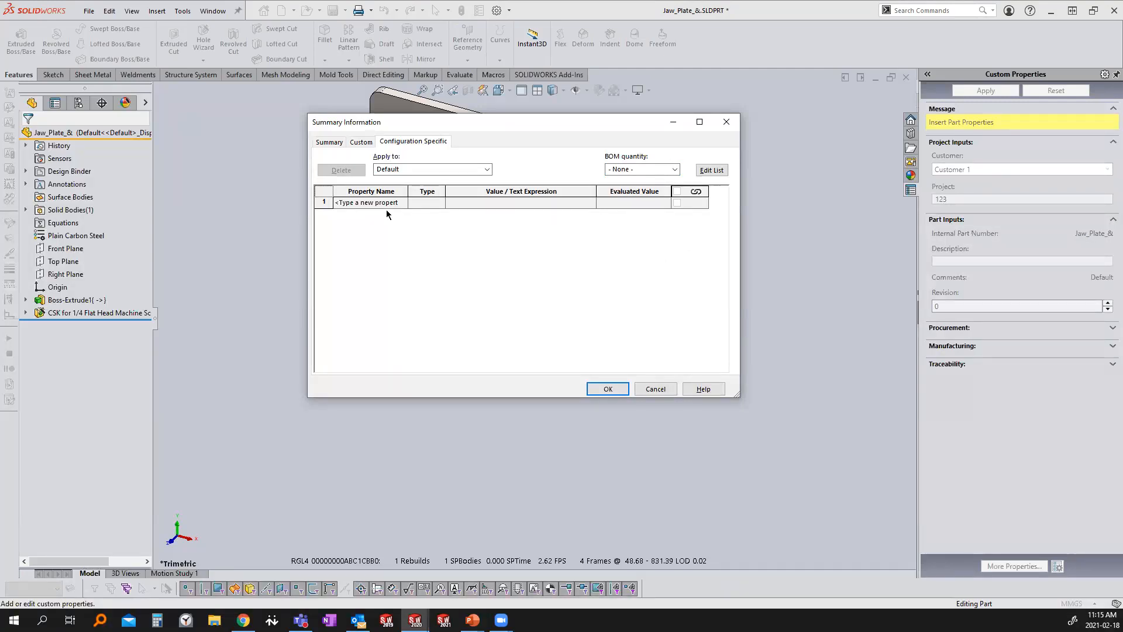
click(732, 125)
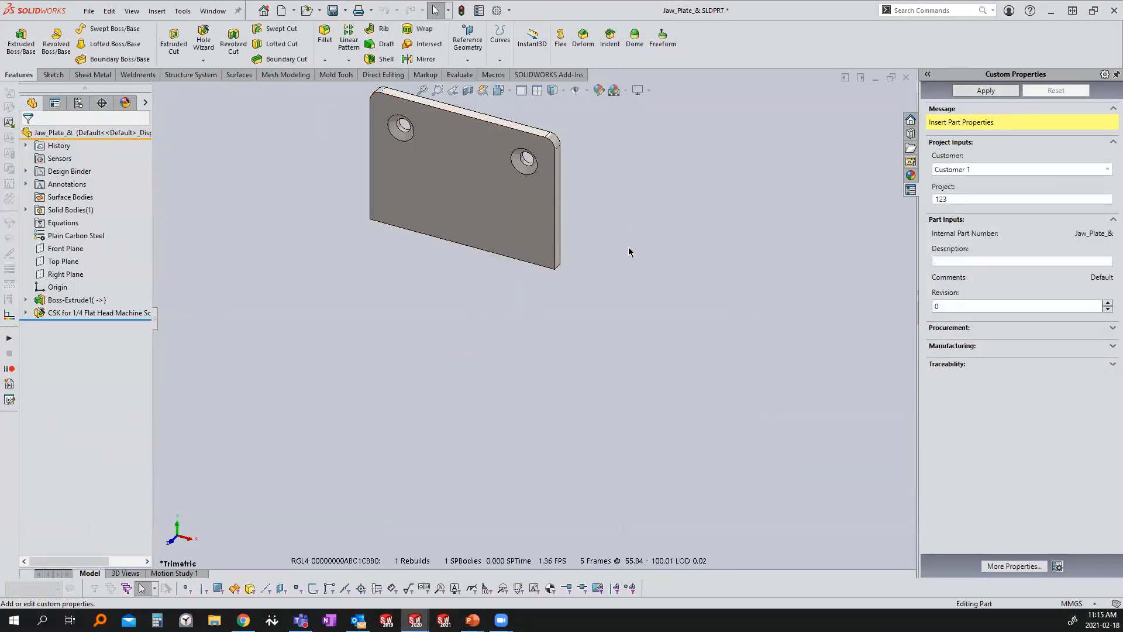
Step: Apply the property form with its manufacturing section to the jaw plate, check its configuration-specific properties and return to the vise assembly
click(1098, 346)
click(984, 91)
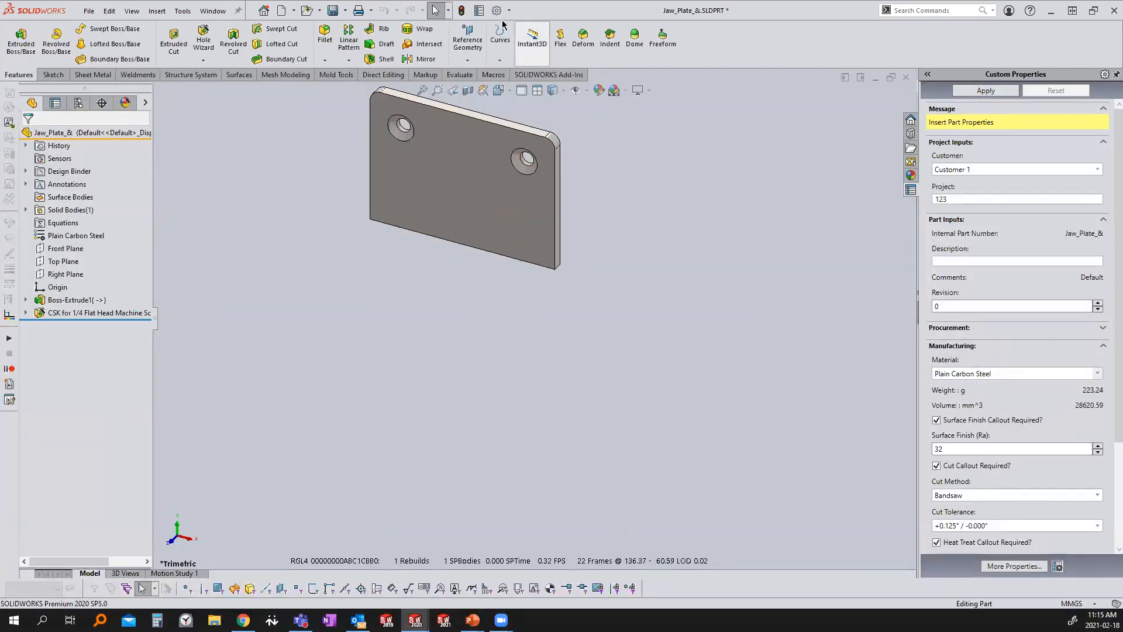
click(478, 11)
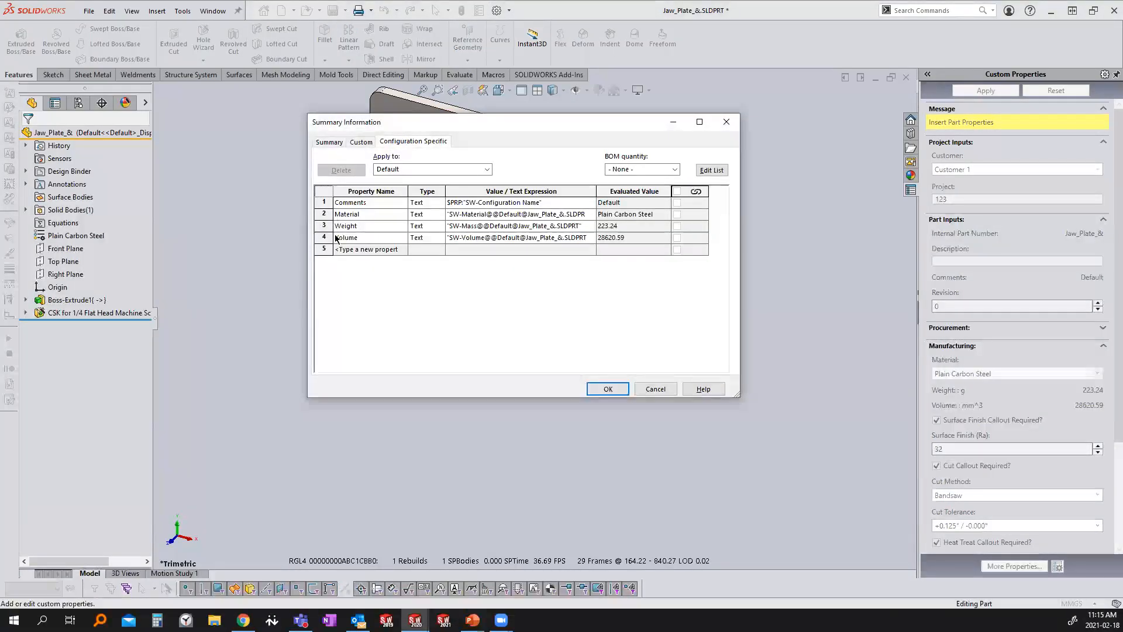
click(610, 392)
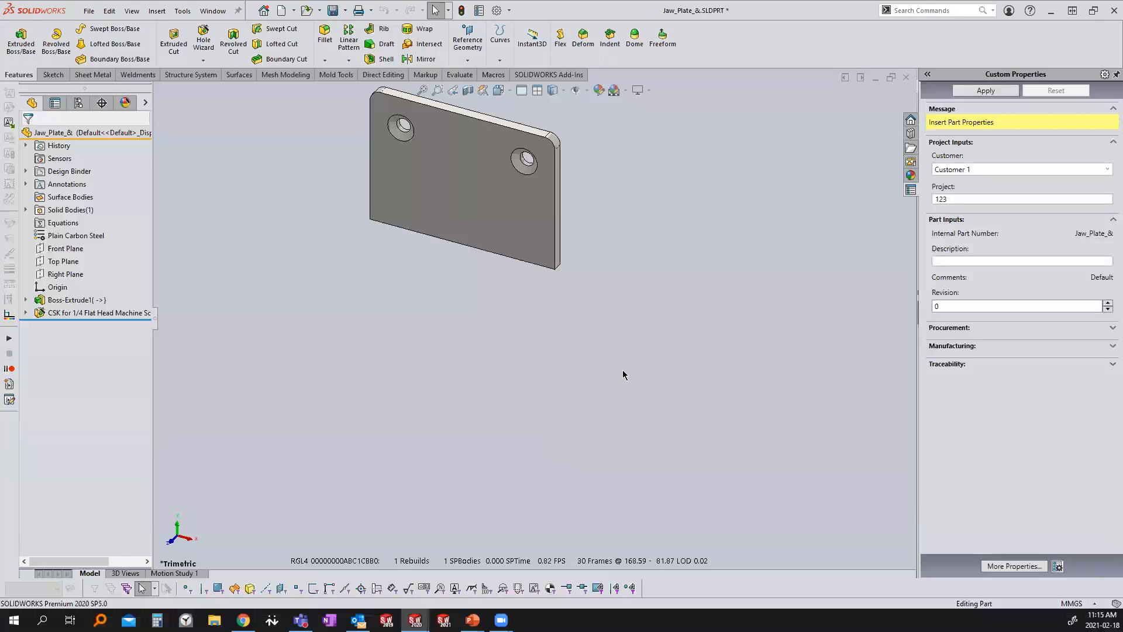
key(ctrl+Tab)
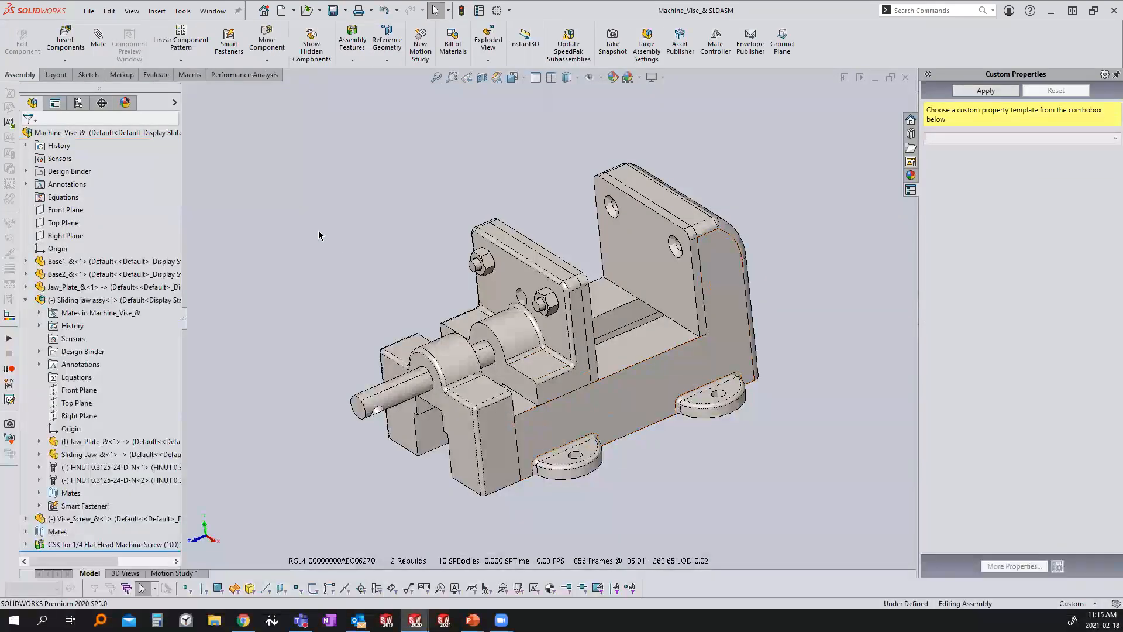
click(448, 10)
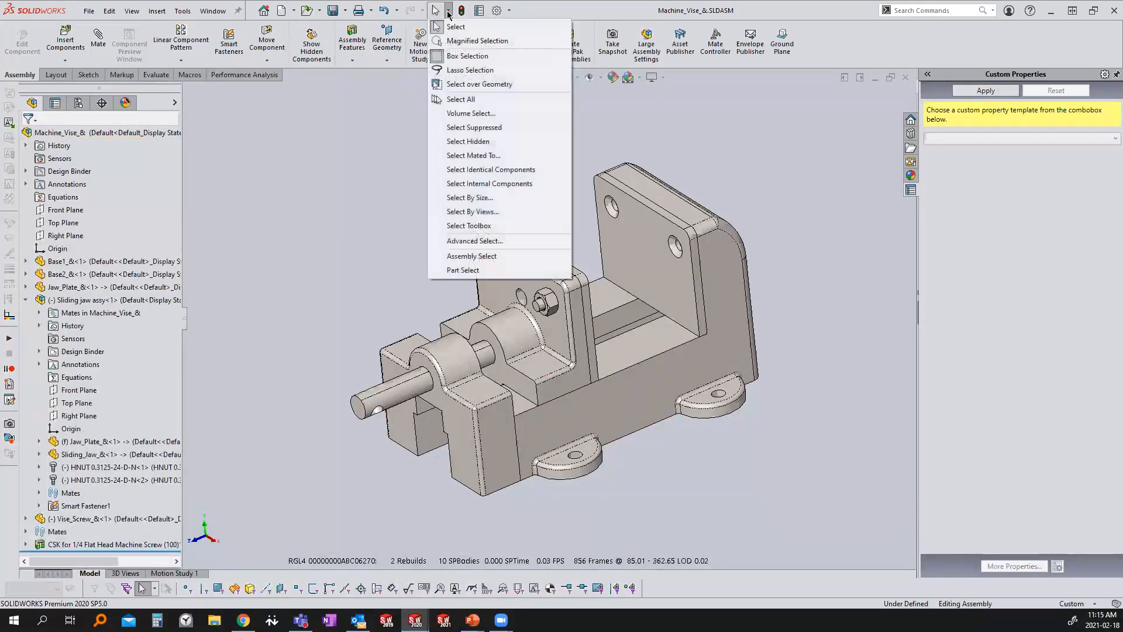
click(458, 26)
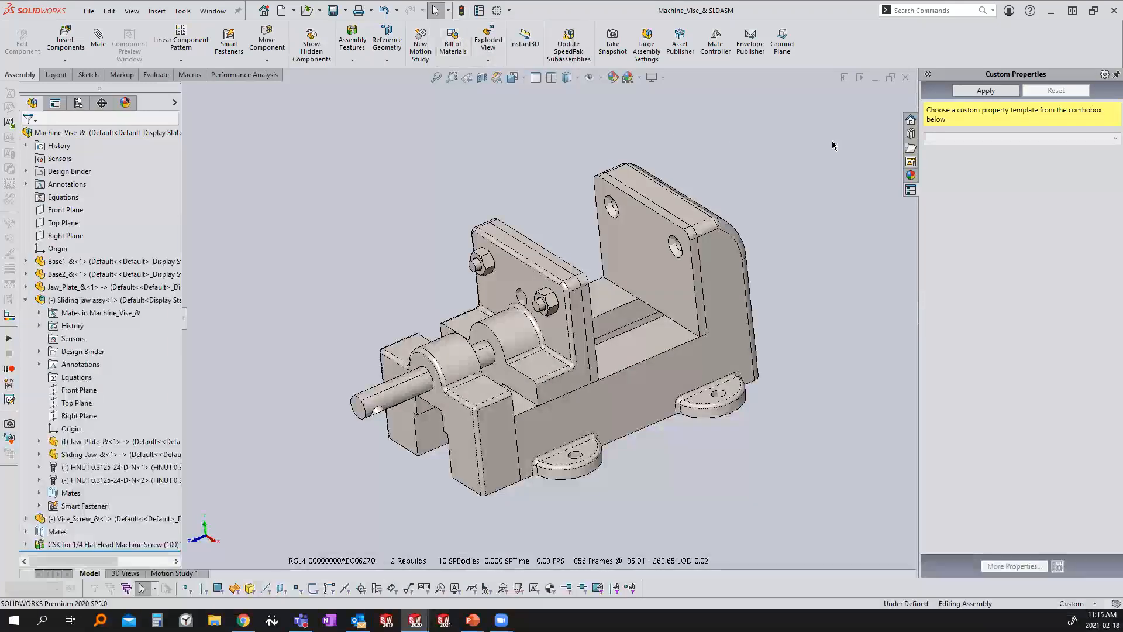
click(448, 10)
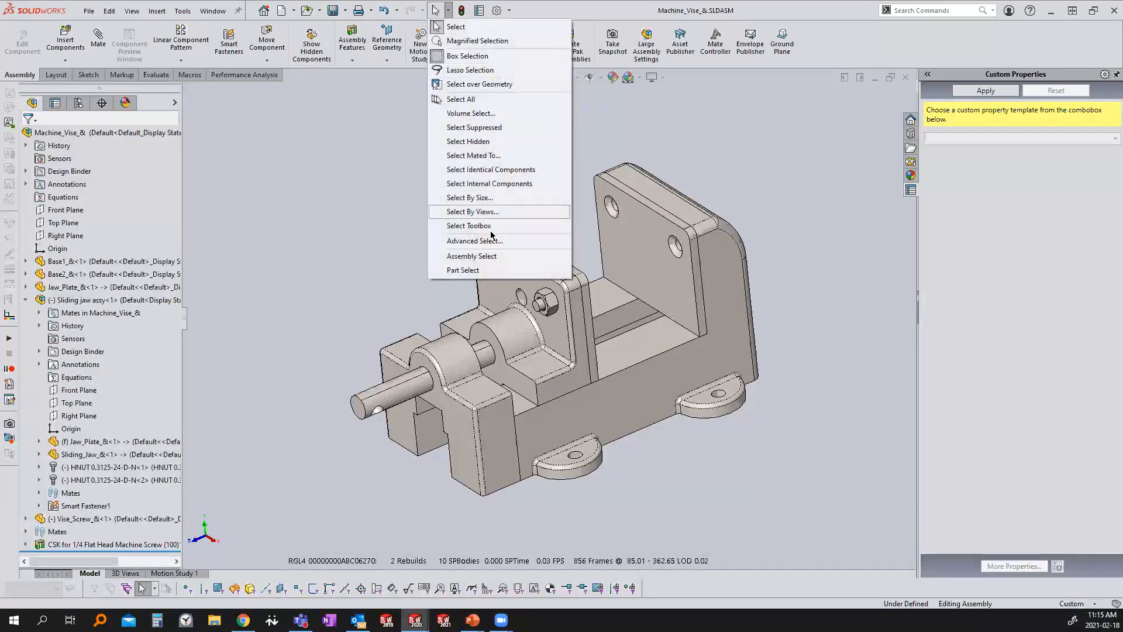
click(498, 255)
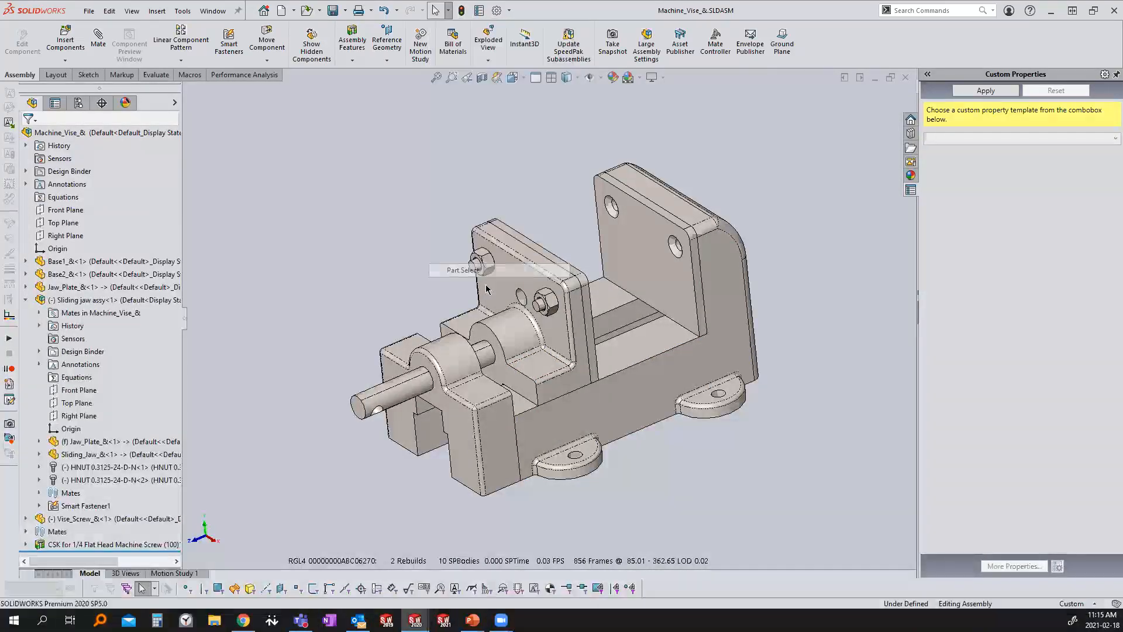
click(522, 502)
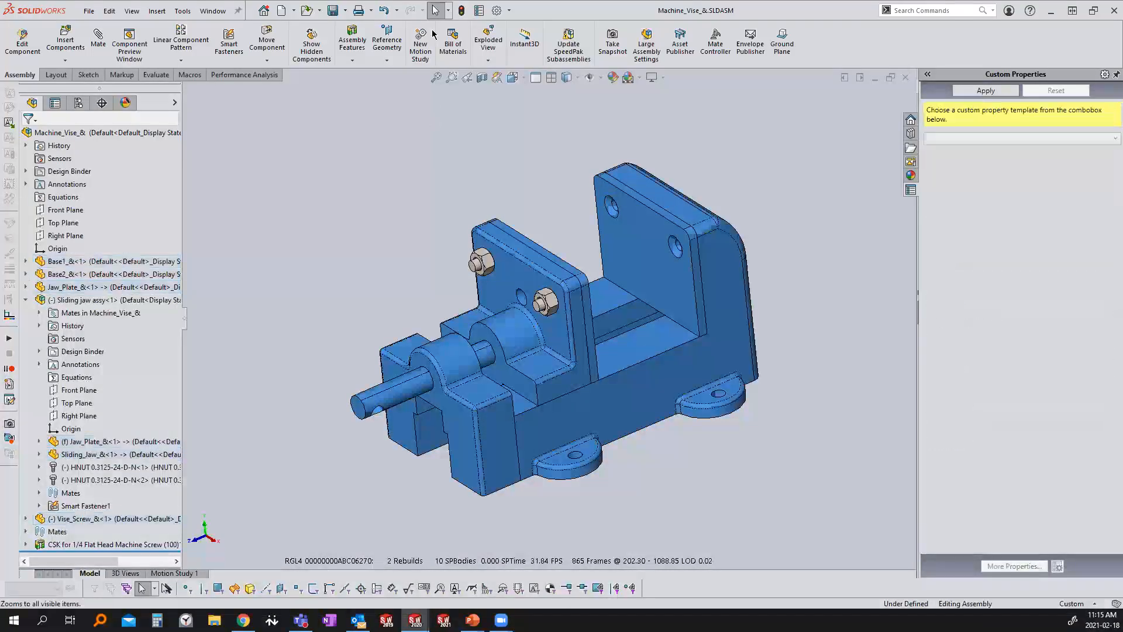
Step: Select the sliding jaw subassembly with Assembly Select and load the Assembly Properties.asmprp template for it
click(448, 11)
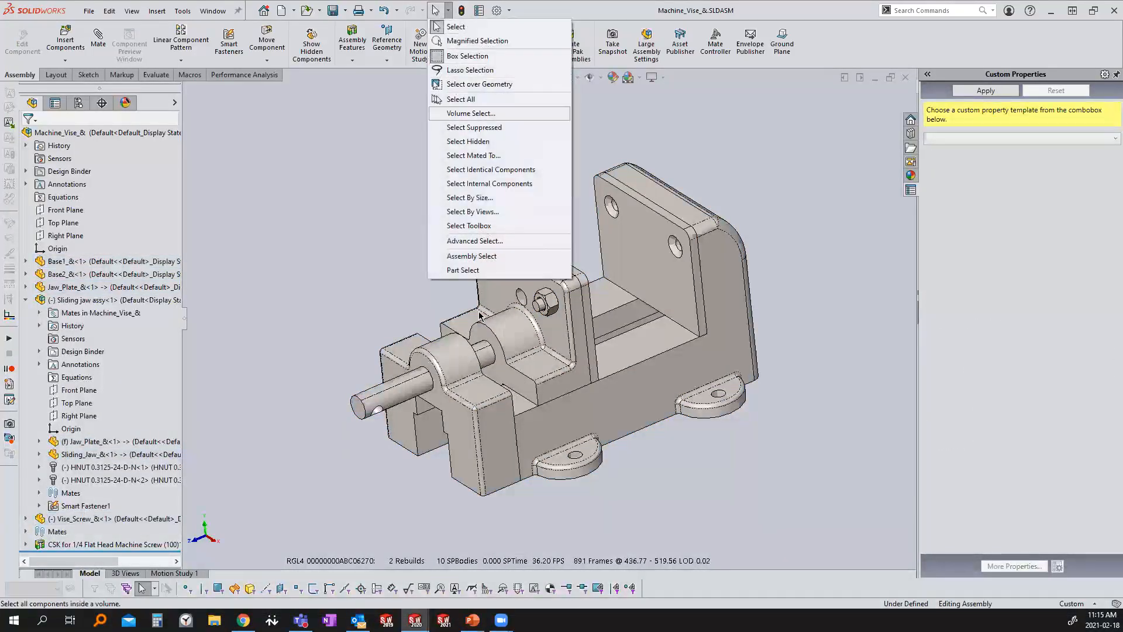
click(471, 263)
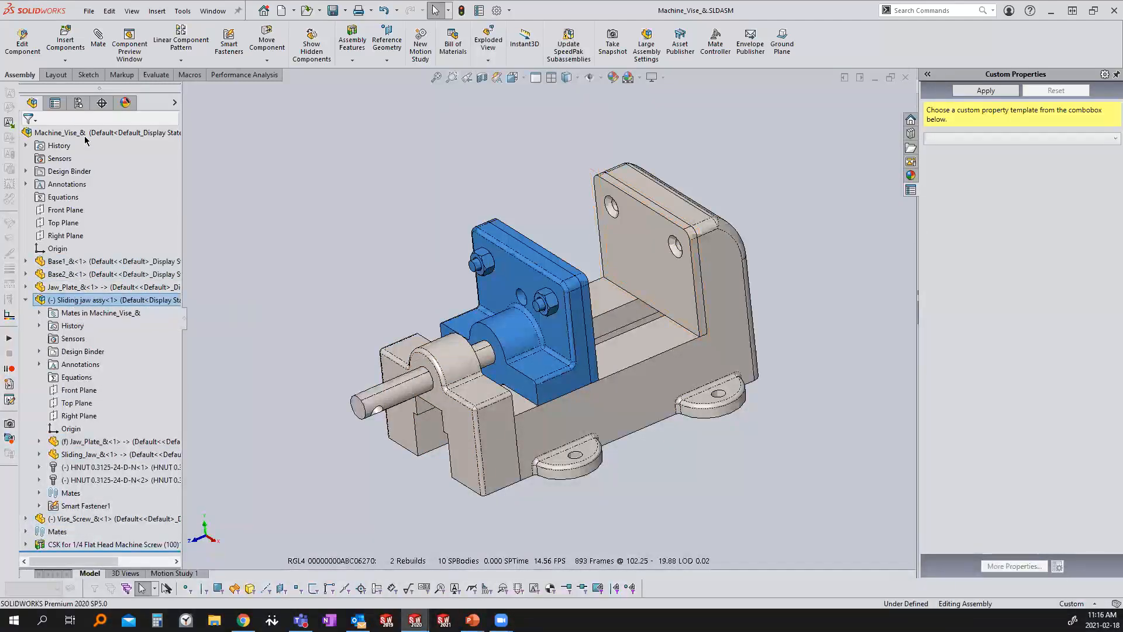
click(1019, 139)
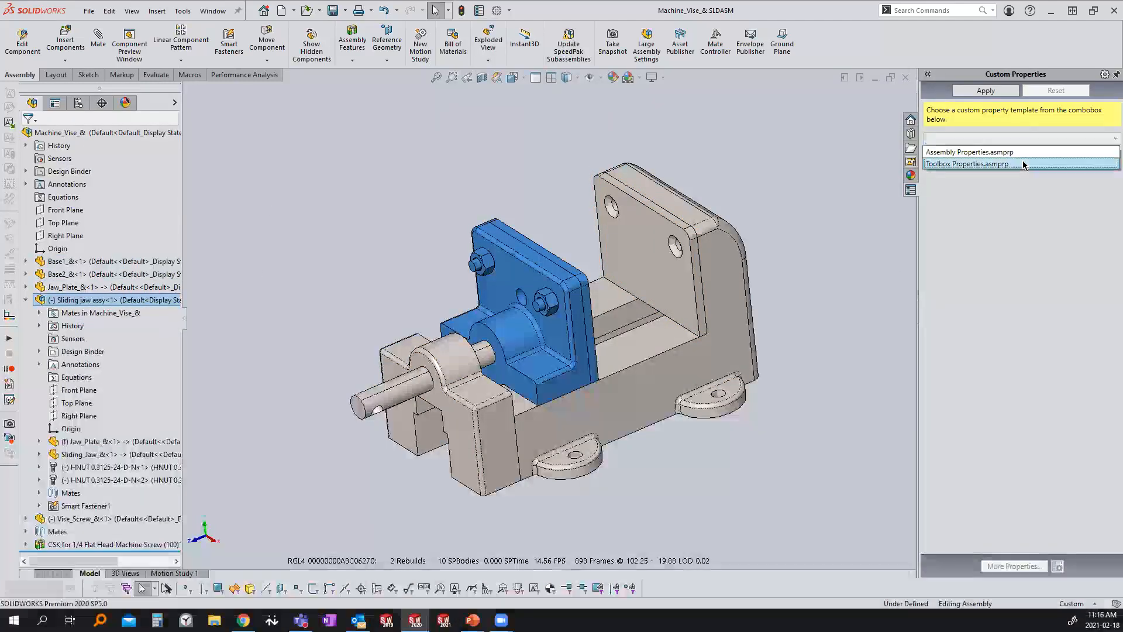
click(971, 150)
Step: Set the sliding jaw assembly's customer to Customer 3, project to 2252345, description to fdgdfgh and revision to 1
click(1105, 170)
click(1052, 203)
key(Tab)
text(2252345)
click(989, 262)
text(fdgdfgh)
click(1107, 303)
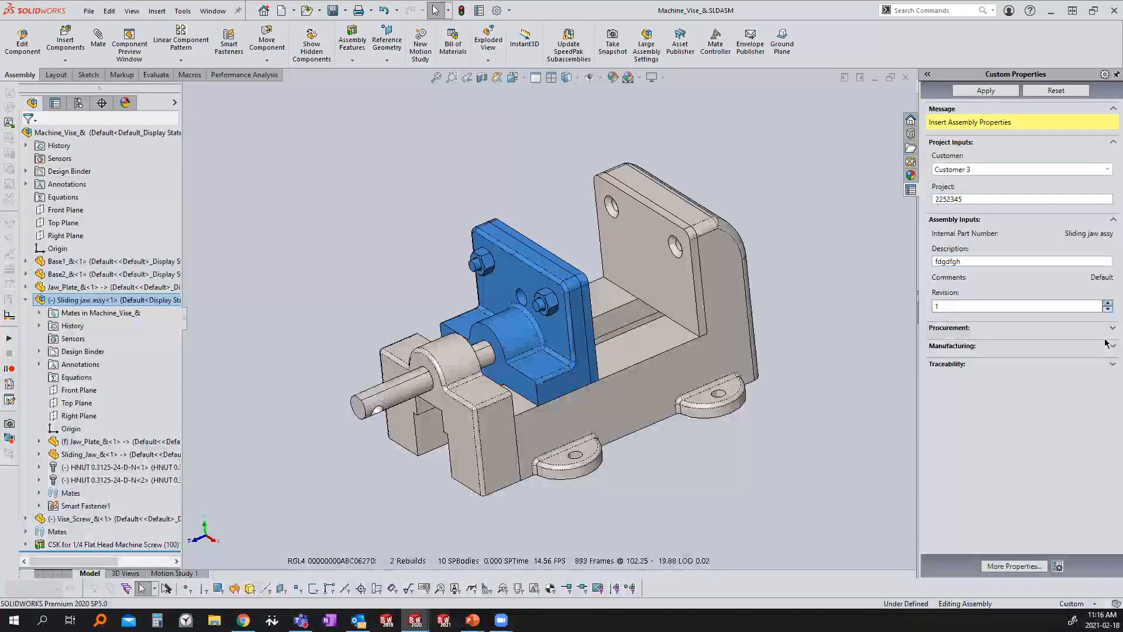
Step: Set the sliding jaw assembly's procurement source to Manufactured, vendor to N/A and vendor part number to 222
click(1108, 329)
click(1024, 355)
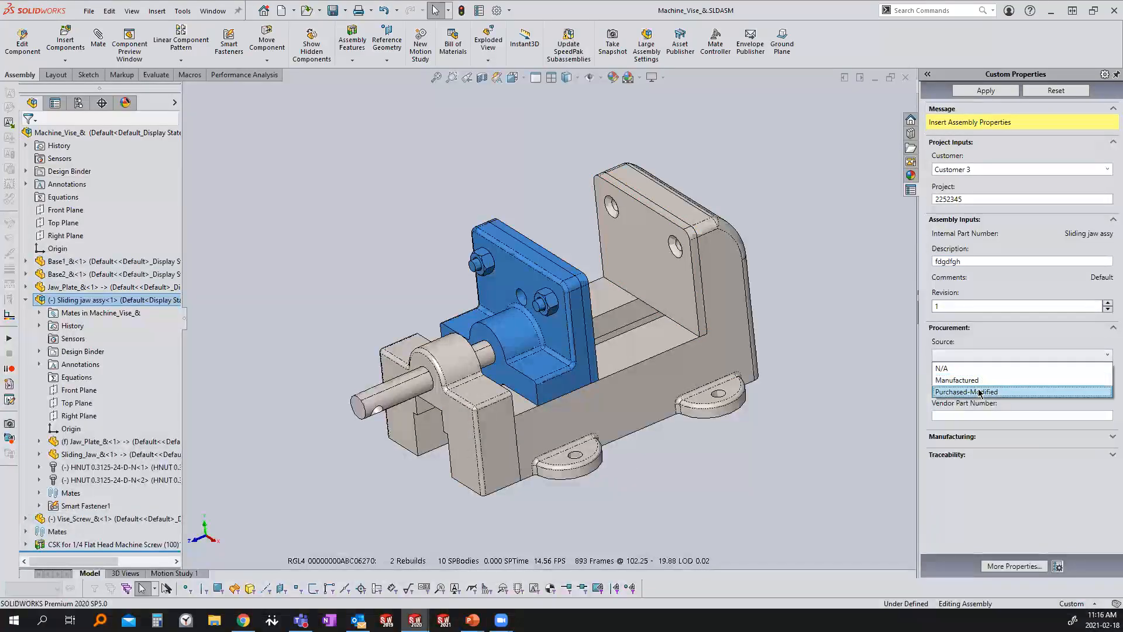
click(971, 381)
click(1107, 386)
click(941, 399)
click(1029, 415)
text(222)
Step: In the sliding jaw assembly's traceability properties, set the designer to Employee 3 and the designed date to 2021-02-10
click(1106, 438)
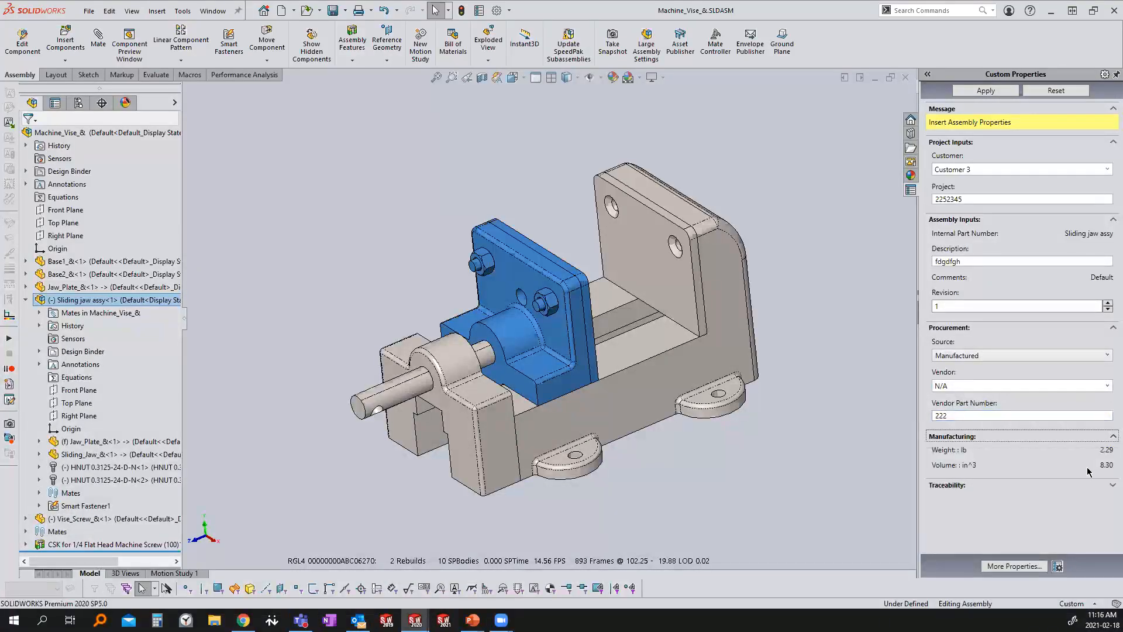
click(1102, 485)
scroll(981, 518, down, 3)
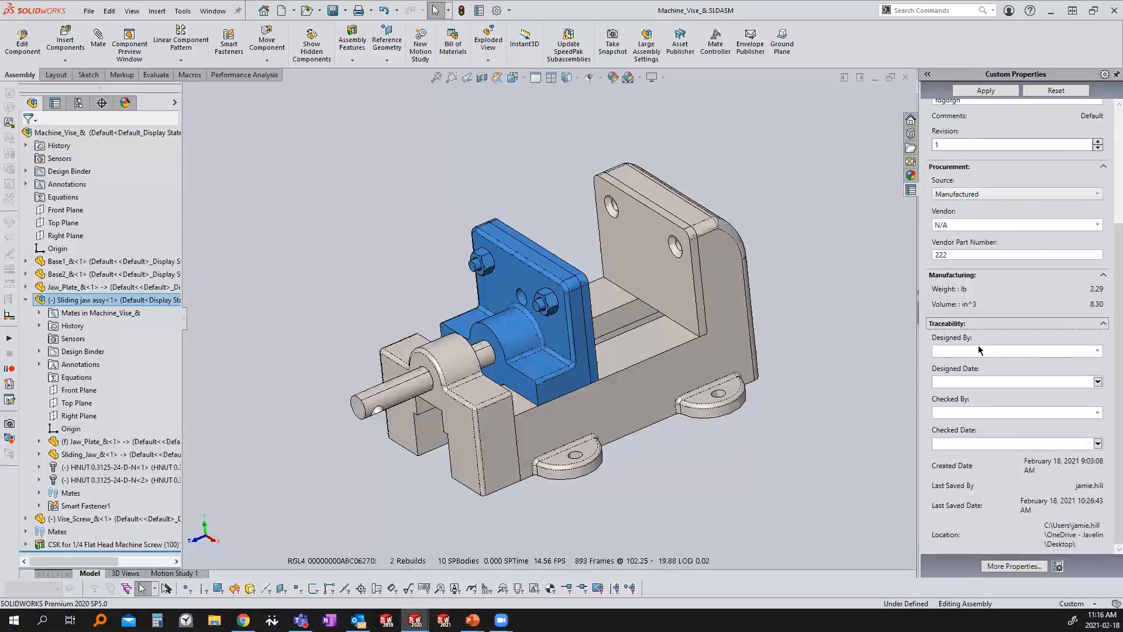
click(1098, 351)
click(1079, 368)
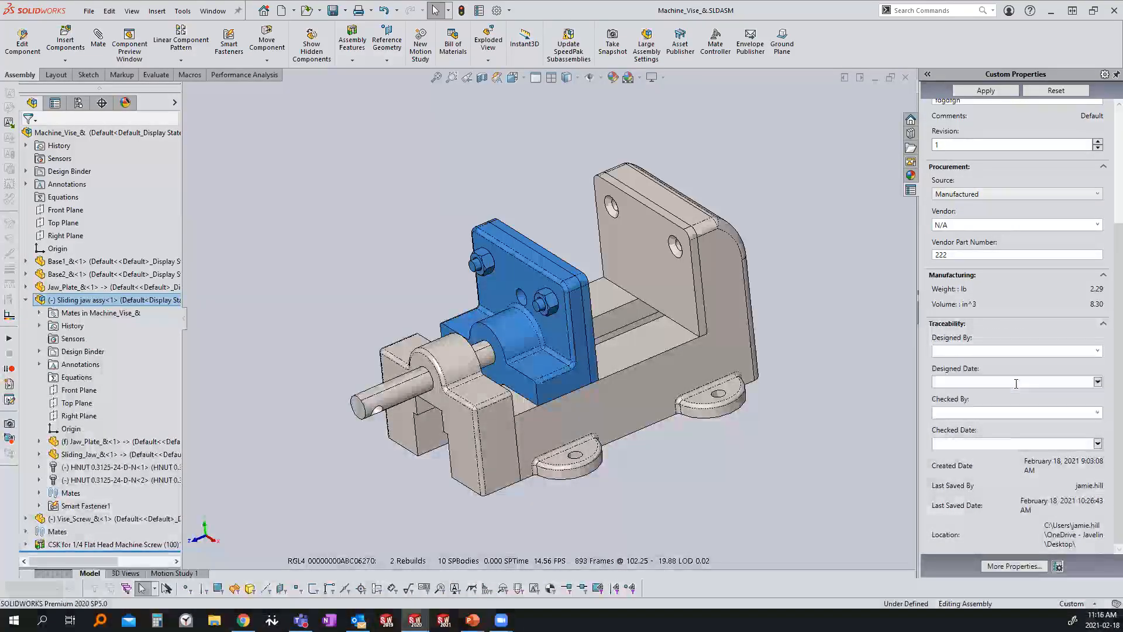
click(1096, 382)
click(1066, 431)
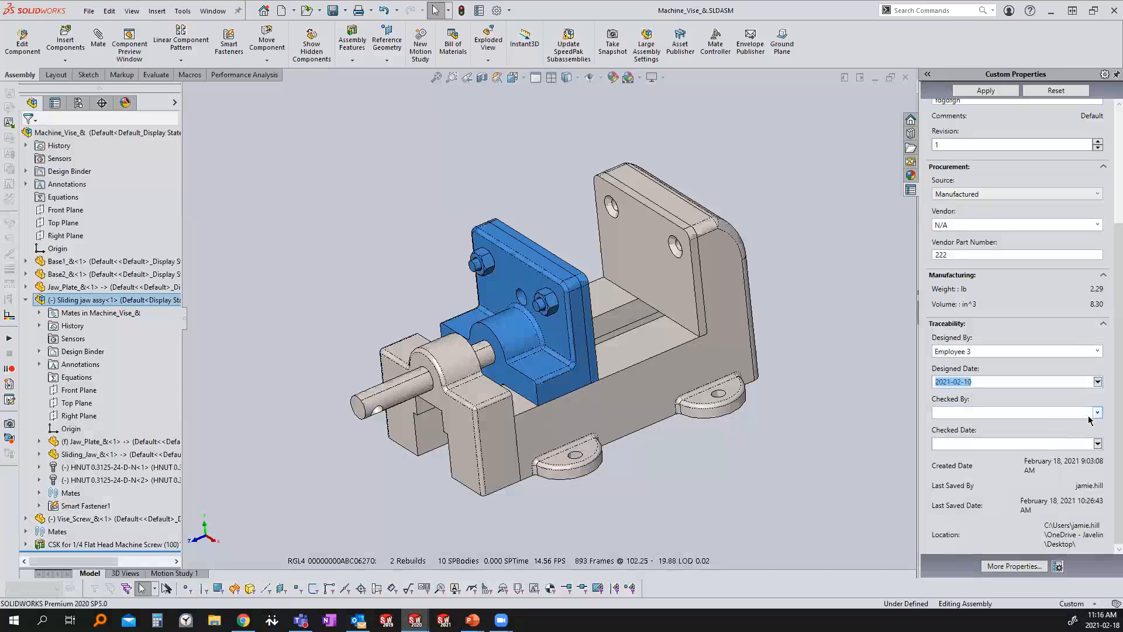
Step: Set the checker to Employee 2 and the checked date to 2021-02-09, and apply the properties to the sliding jaw assembly
click(1097, 412)
click(1066, 437)
click(1097, 444)
click(1027, 498)
click(981, 93)
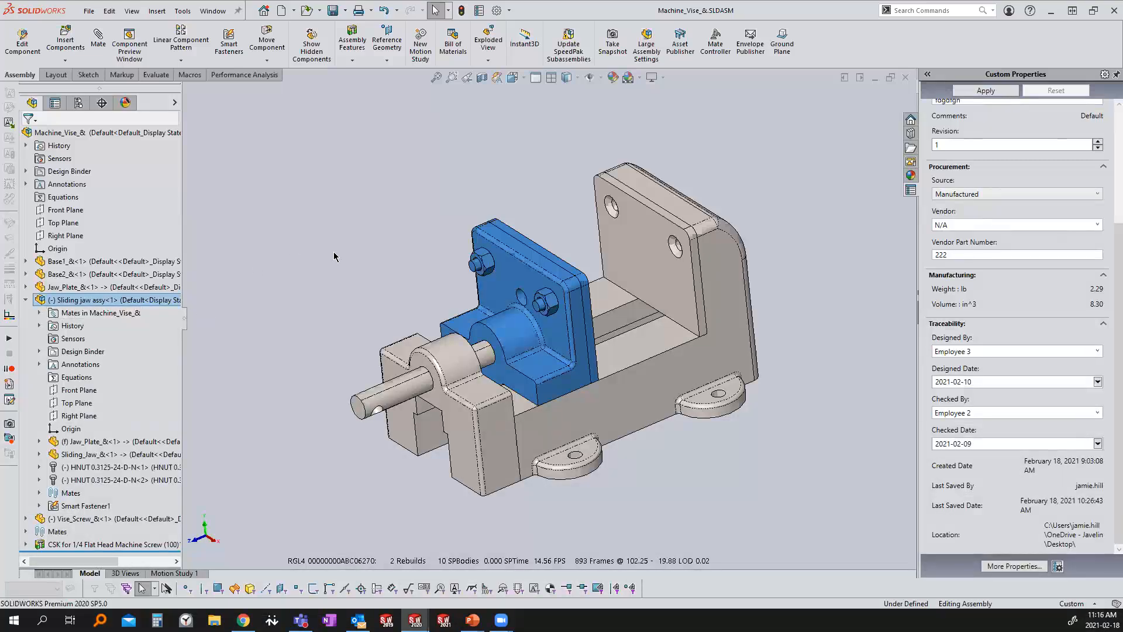
Step: Select the top-level Machine_Vise_& assembly and load the Assembly Properties.asmprp template for it
click(91, 134)
click(1005, 139)
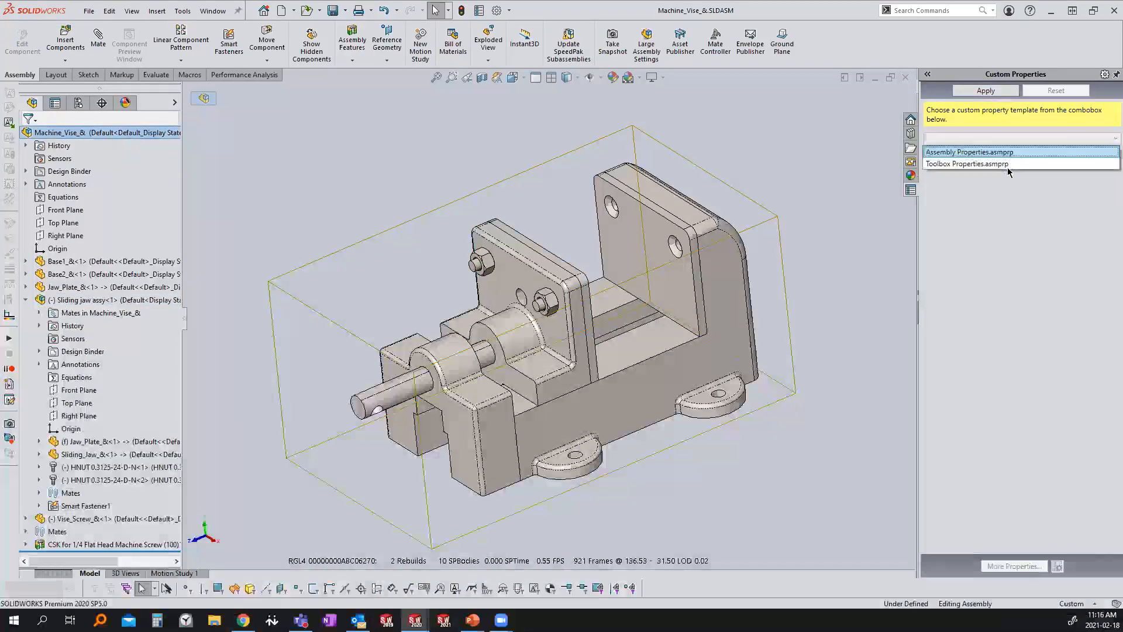
click(1006, 158)
Step: Set the machine vise assembly's customer to Customer 2, project to 2352, description to fdgbxdf and revision to 1
click(981, 168)
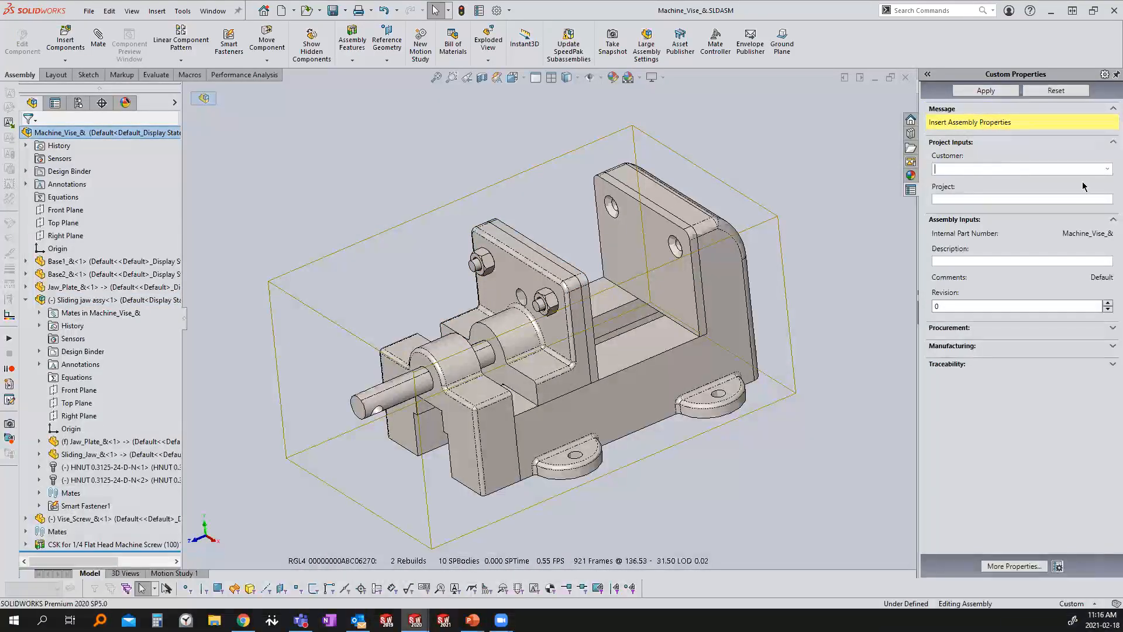
click(1105, 170)
click(951, 193)
click(987, 199)
text(2352)
click(986, 261)
text(fdgbxdf)
click(1107, 303)
Step: Set the machine vise assembly's procurement source to Manufactured, vendor to N/A and vendor part number to 346
click(1110, 328)
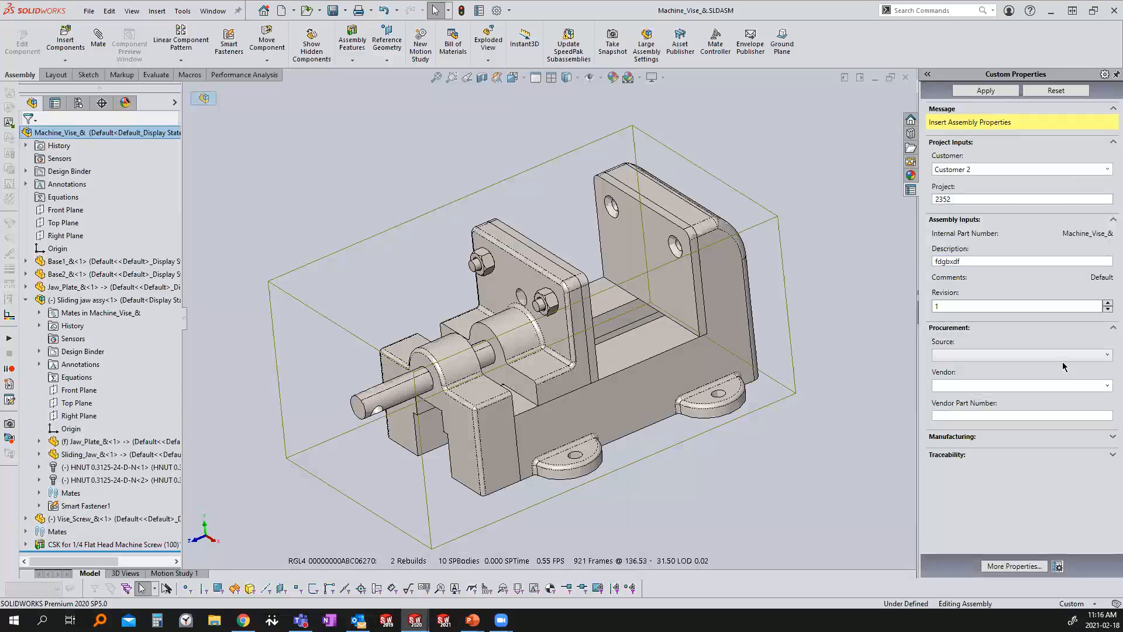
click(1105, 354)
click(1018, 381)
click(1105, 386)
click(1004, 401)
click(1106, 386)
click(1050, 397)
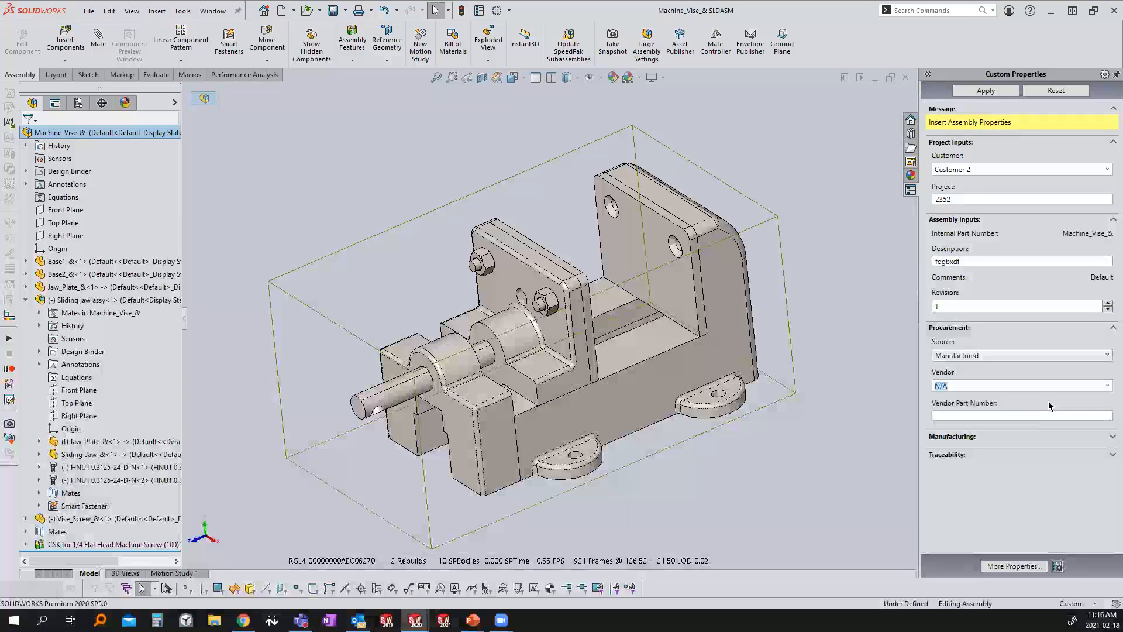
Step: Set both the designer and the checker of the machine vise assembly to Employee 3 in its traceability properties
click(1105, 436)
click(1108, 486)
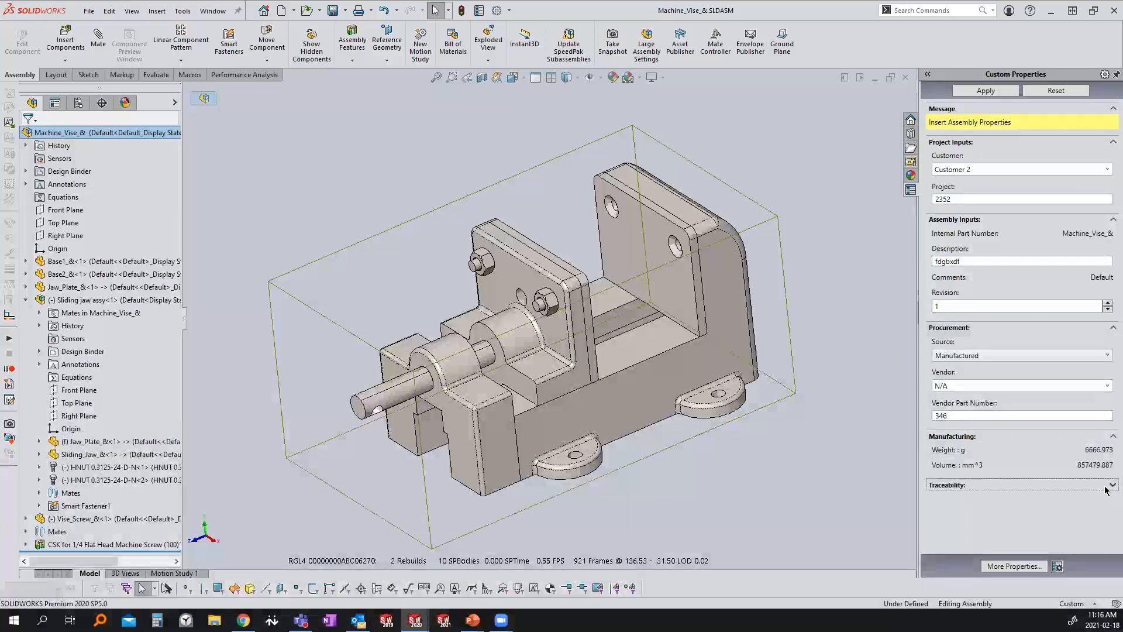
click(1099, 512)
click(960, 551)
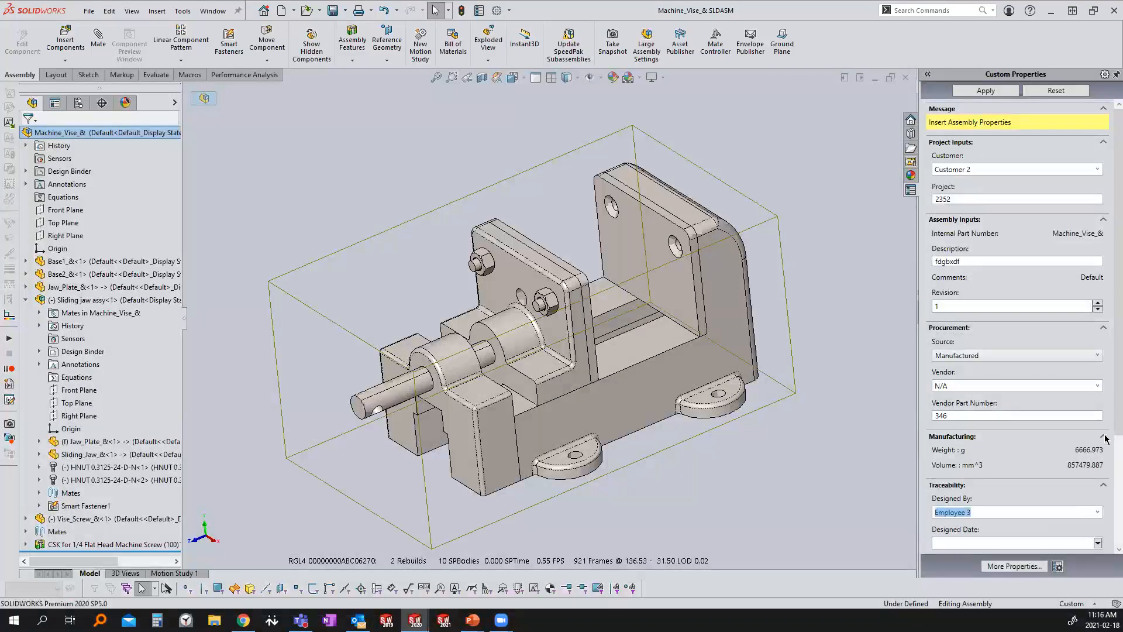
scroll(1095, 443, down, 2)
click(1096, 445)
click(959, 484)
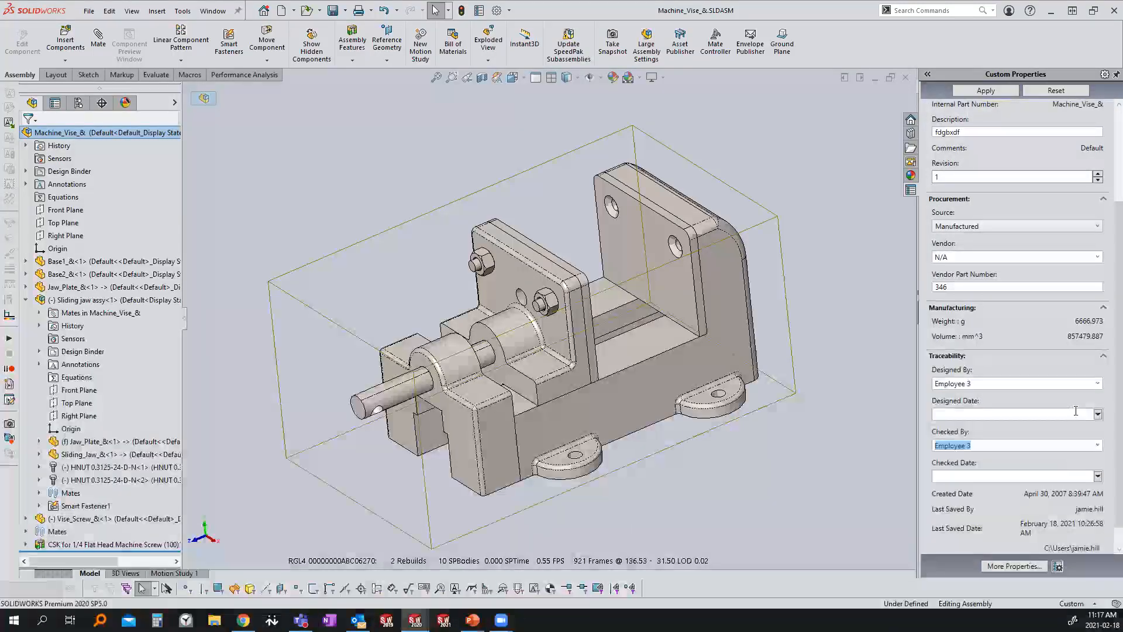
Step: Set the designed date to 2021-02-09 and the checked date to 2021-02-22, and apply the properties to the machine vise assembly
click(1098, 414)
click(1043, 462)
click(1098, 476)
click(1028, 548)
click(1001, 91)
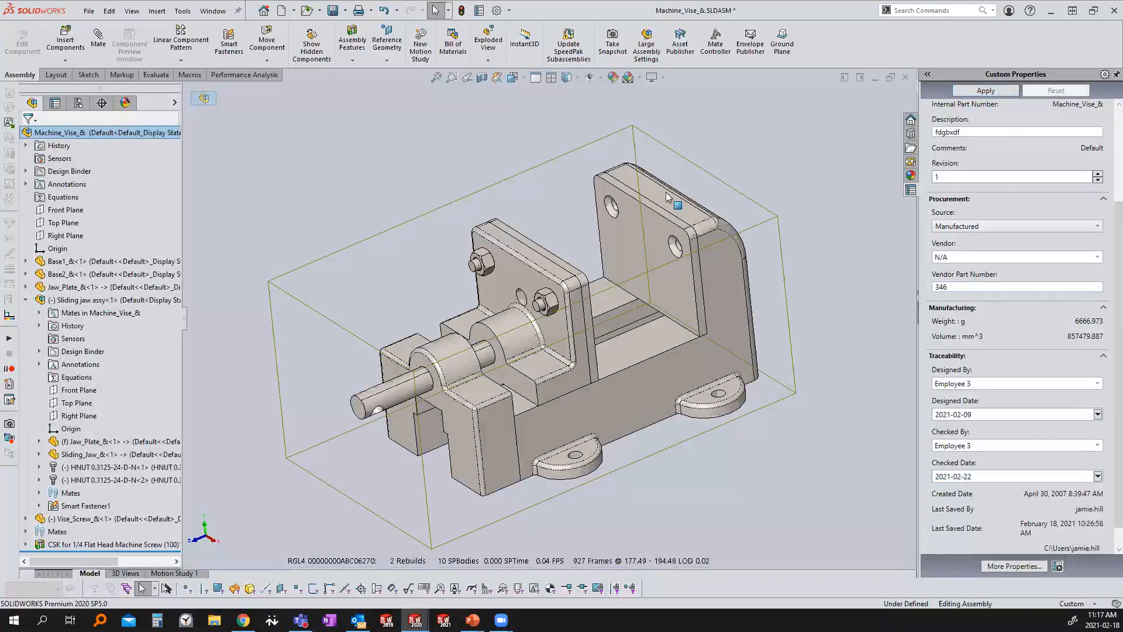
click(819, 195)
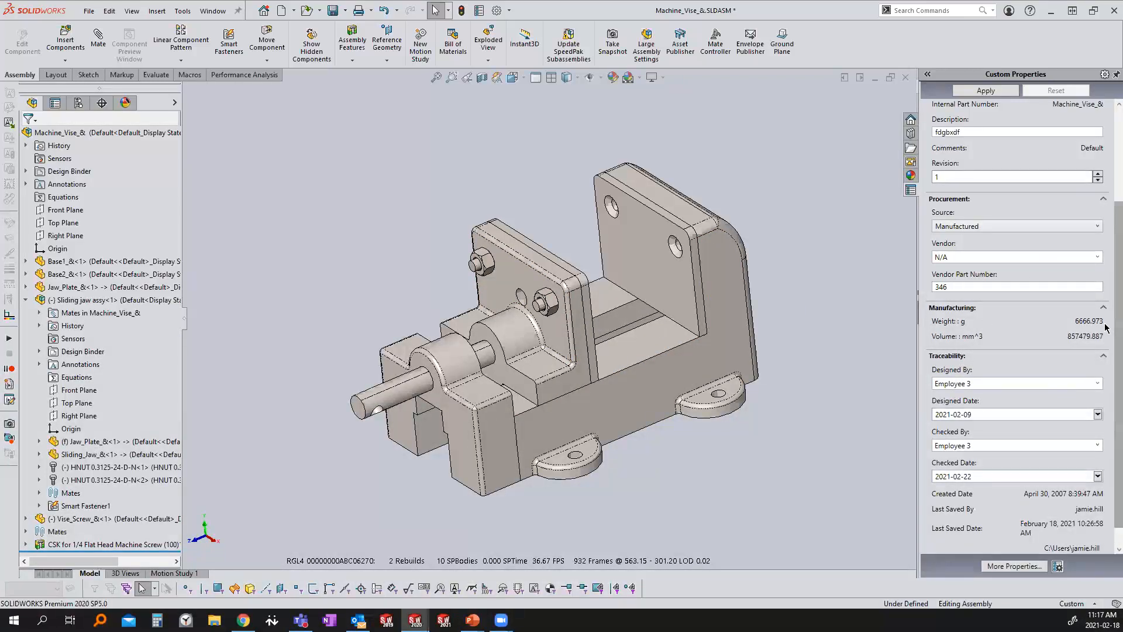
scroll(1106, 296, up, 1)
scroll(1105, 296, up, 5)
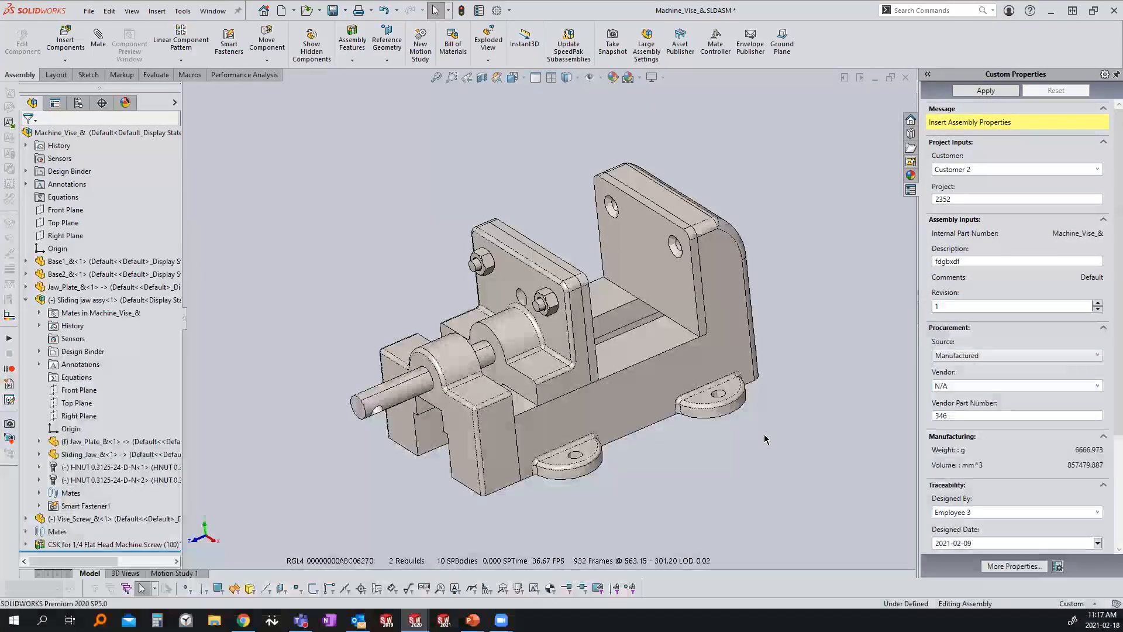
Step: Select all Toolbox components in the vise assembly and load the Toolbox Properties.prtprp template for them
click(449, 10)
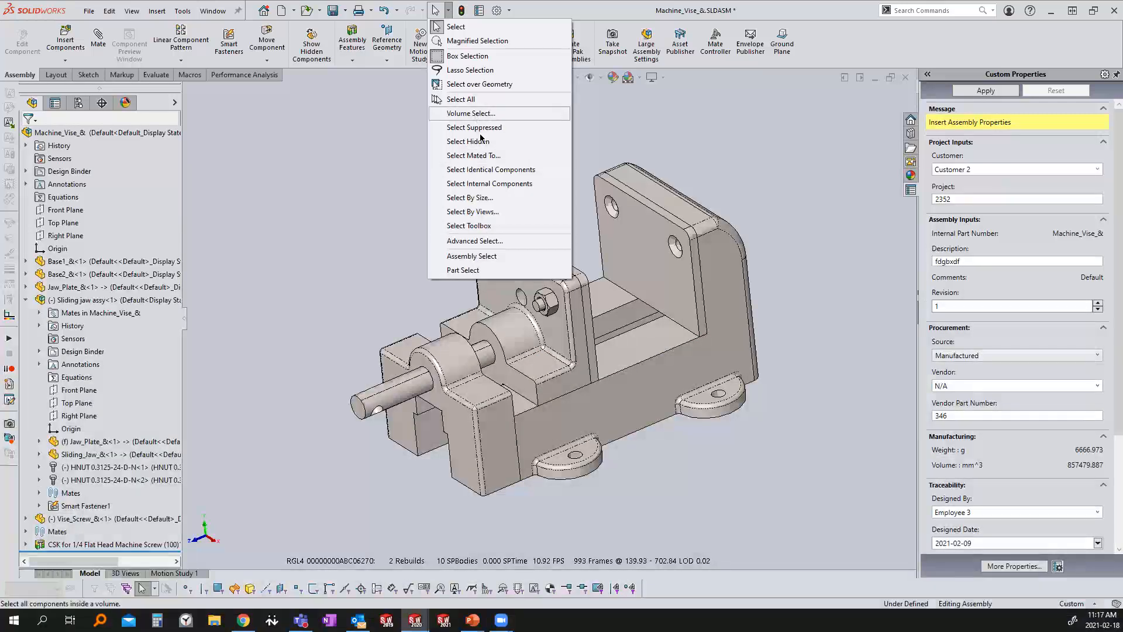
click(470, 226)
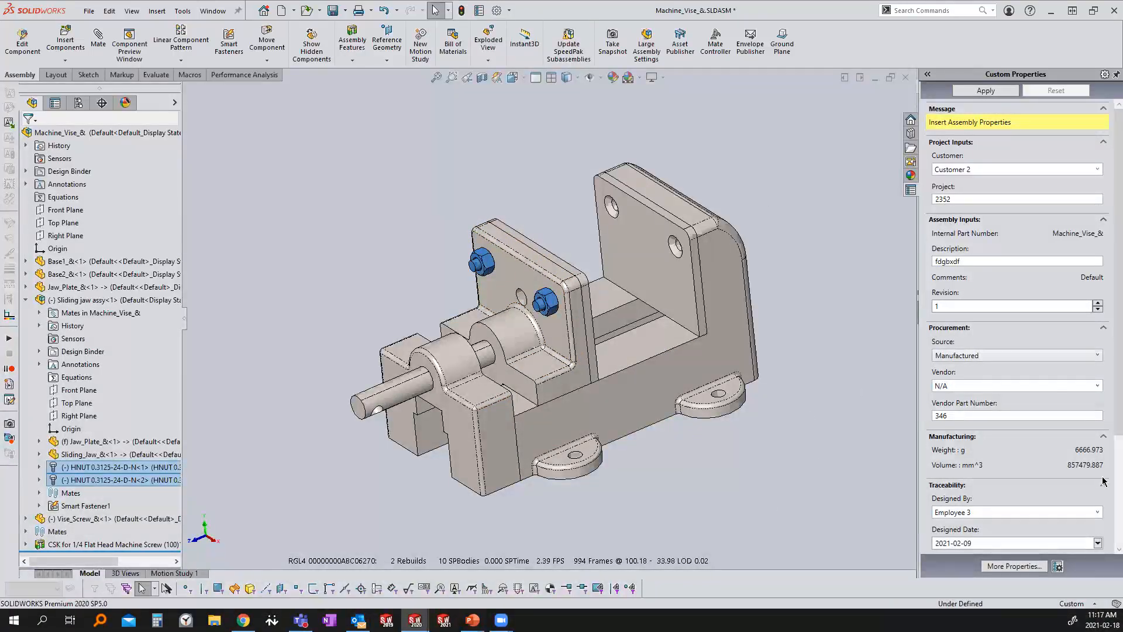
click(1057, 566)
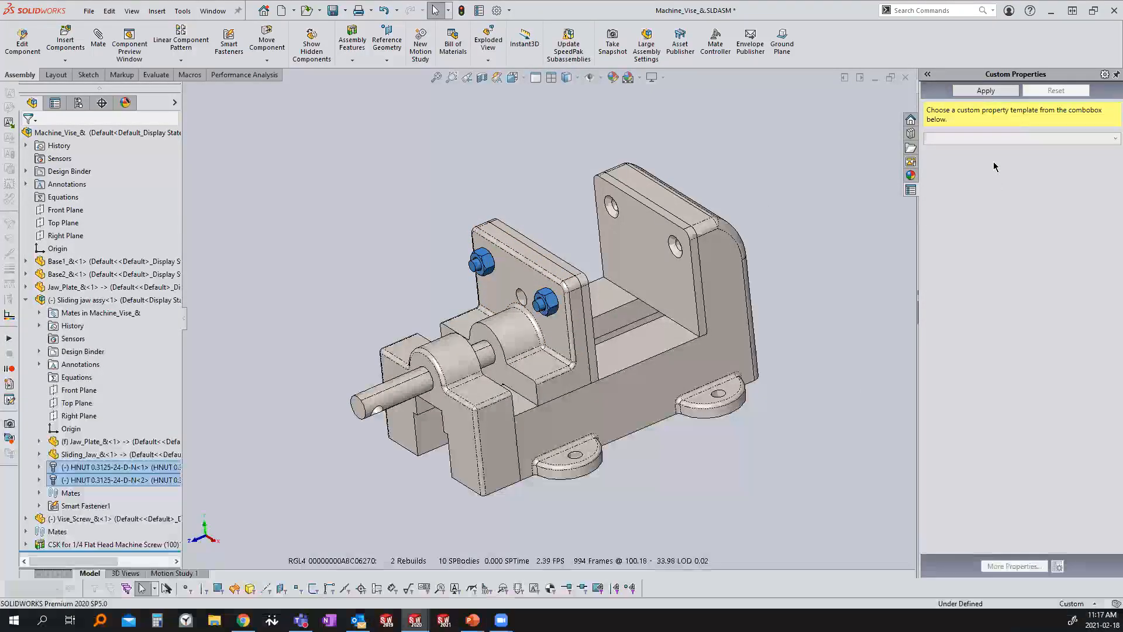
click(994, 139)
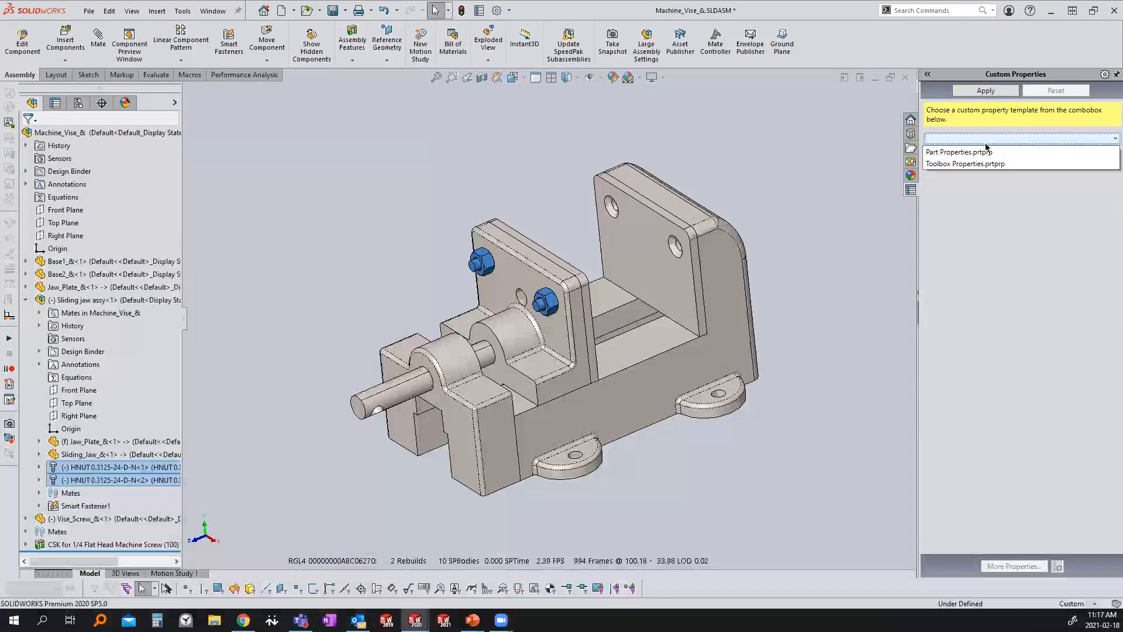
click(950, 165)
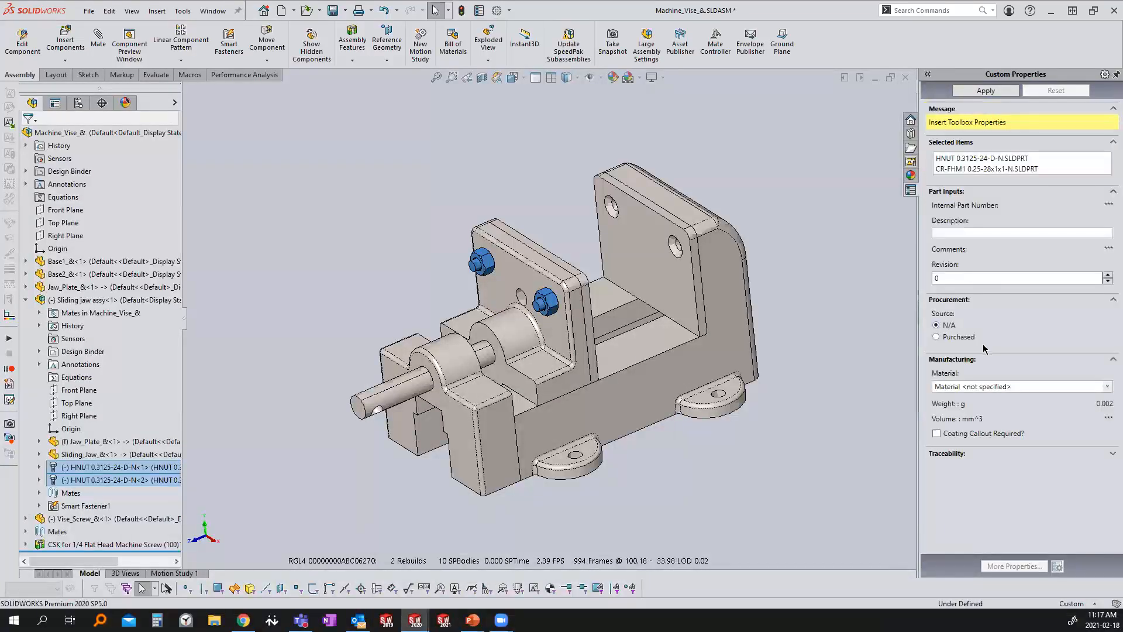
Step: Set the Toolbox hardware's material to Plain Carbon Steel and require a coating callout with the Galvanize method
click(1106, 456)
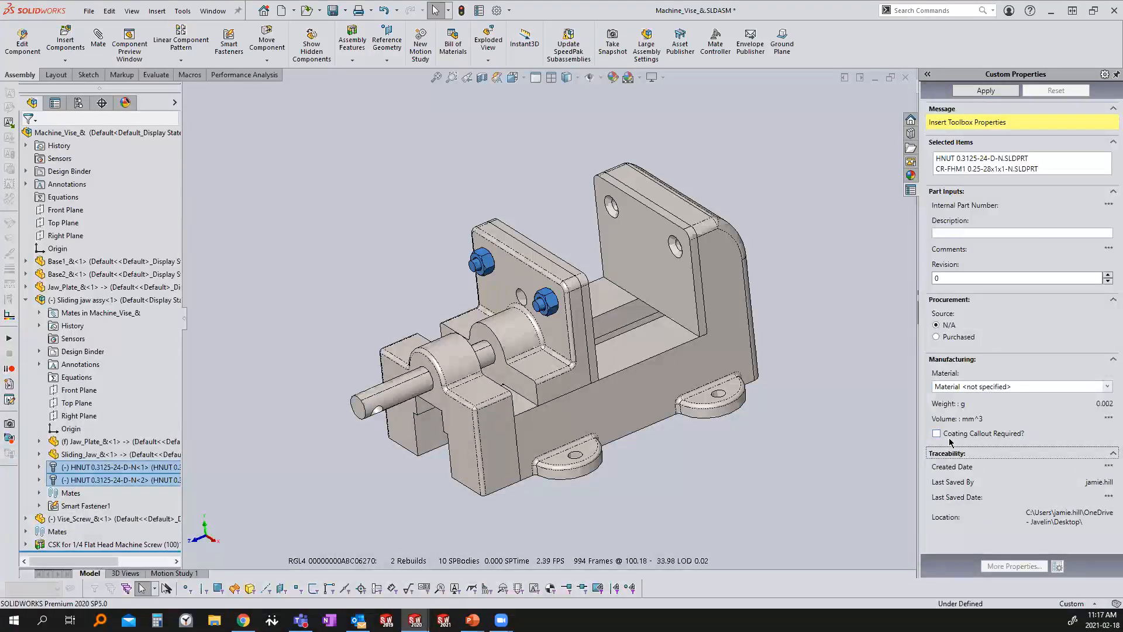
click(1107, 386)
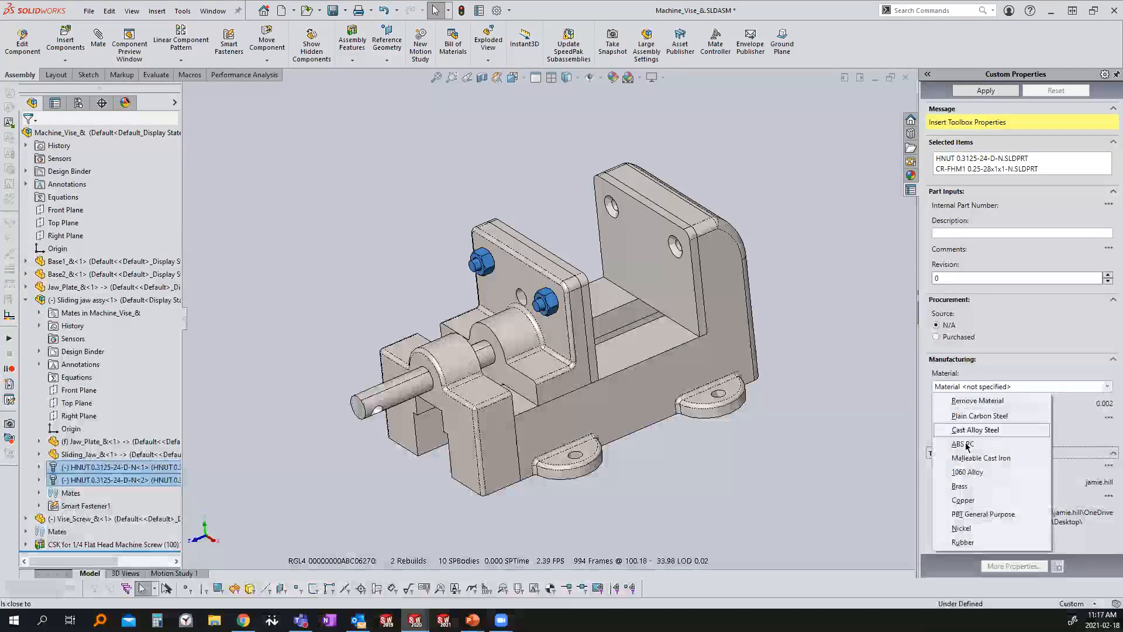
click(968, 415)
click(937, 433)
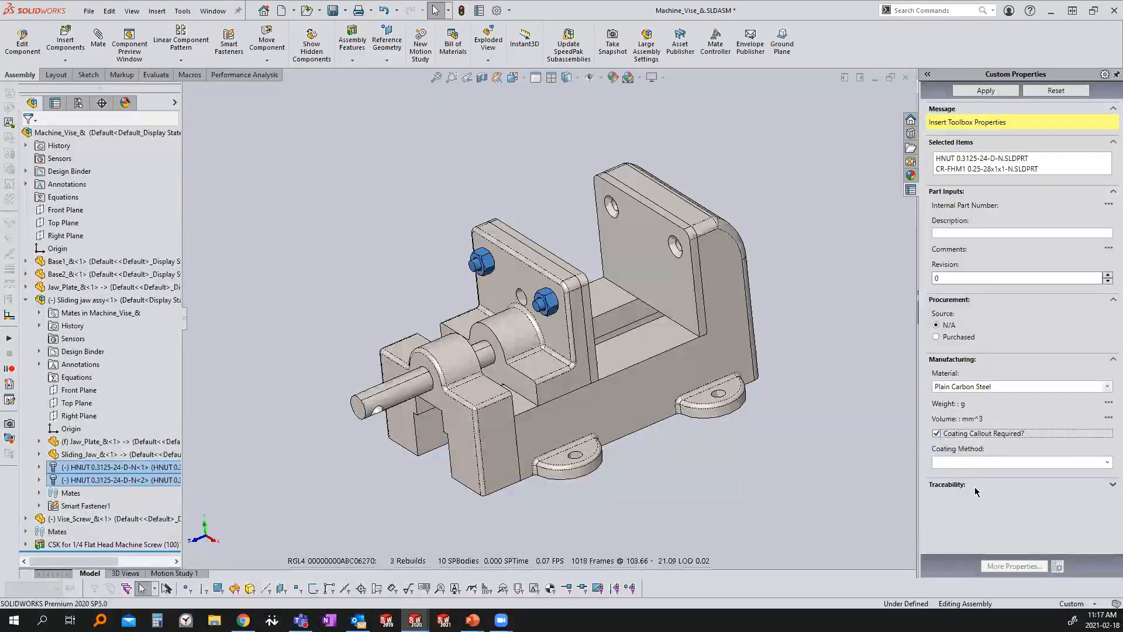
click(1106, 463)
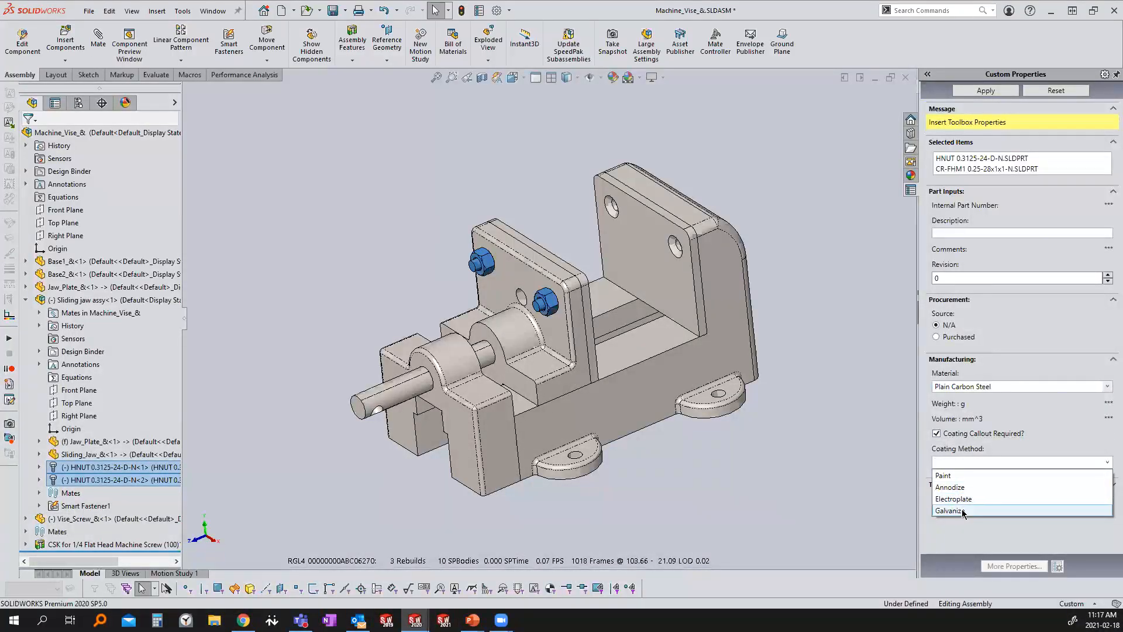
click(959, 499)
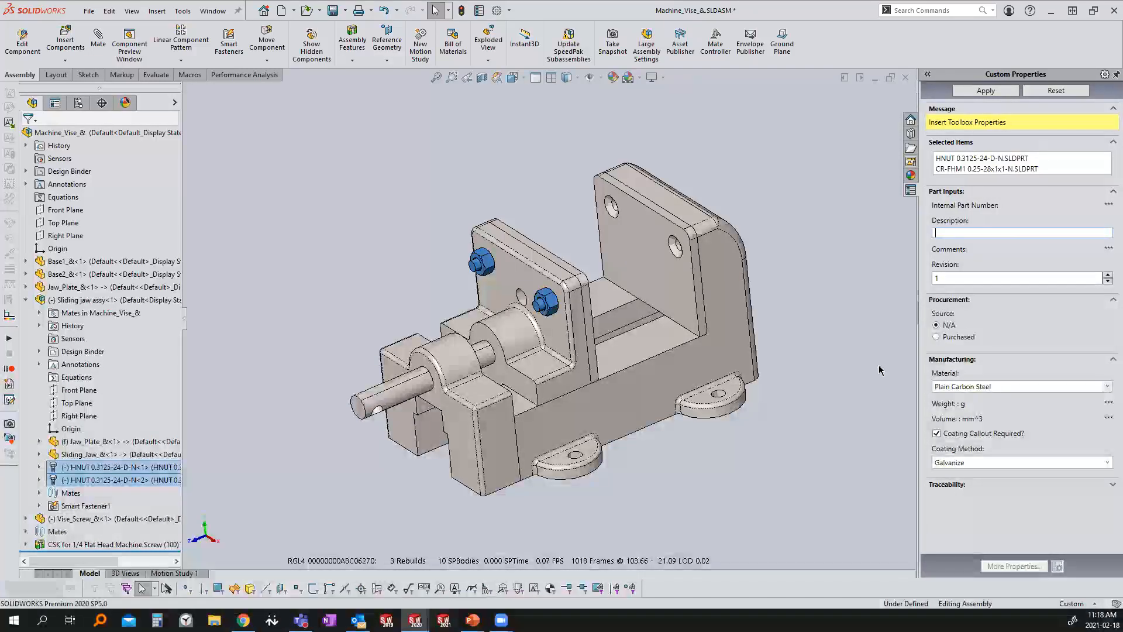
Step: Give the Toolbox hardware description 1/4-20 x 1, revision 1, source Purchased, vendor McMaster-Carr and vendor part number 123456, and apply the properties
text(1/4-20 x 1)
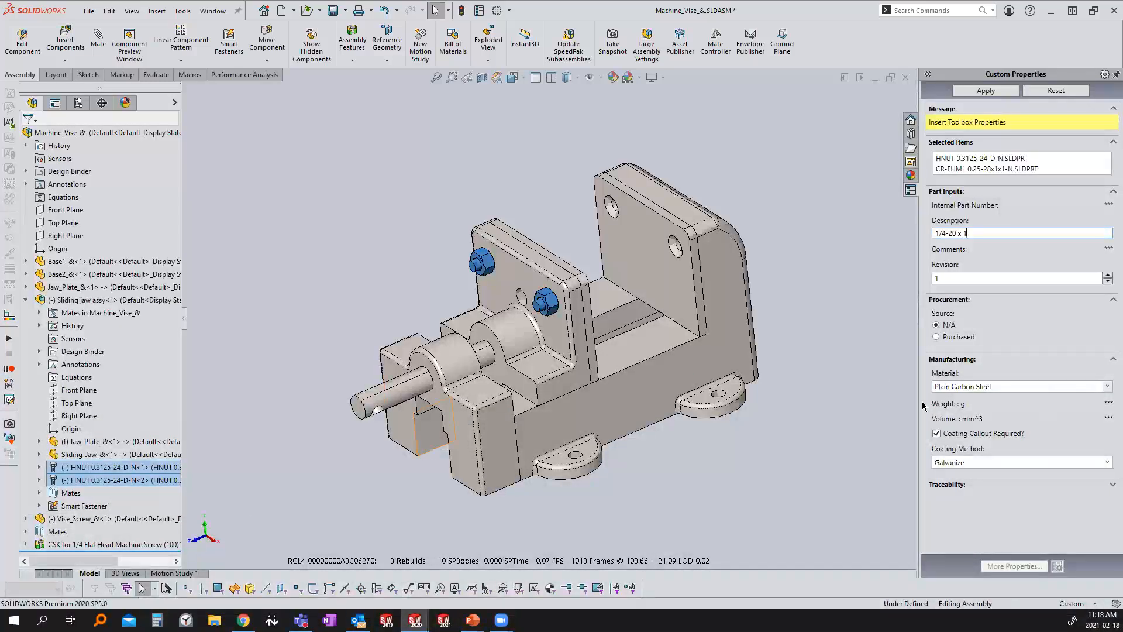
click(936, 337)
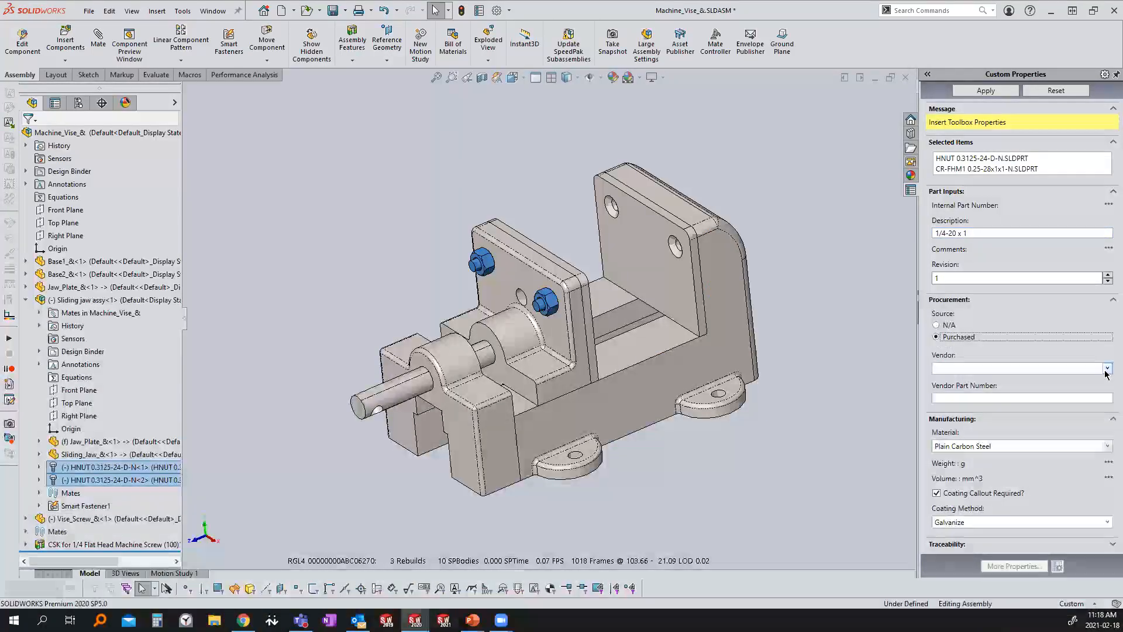
click(1106, 367)
click(972, 381)
click(1080, 398)
text(123456)
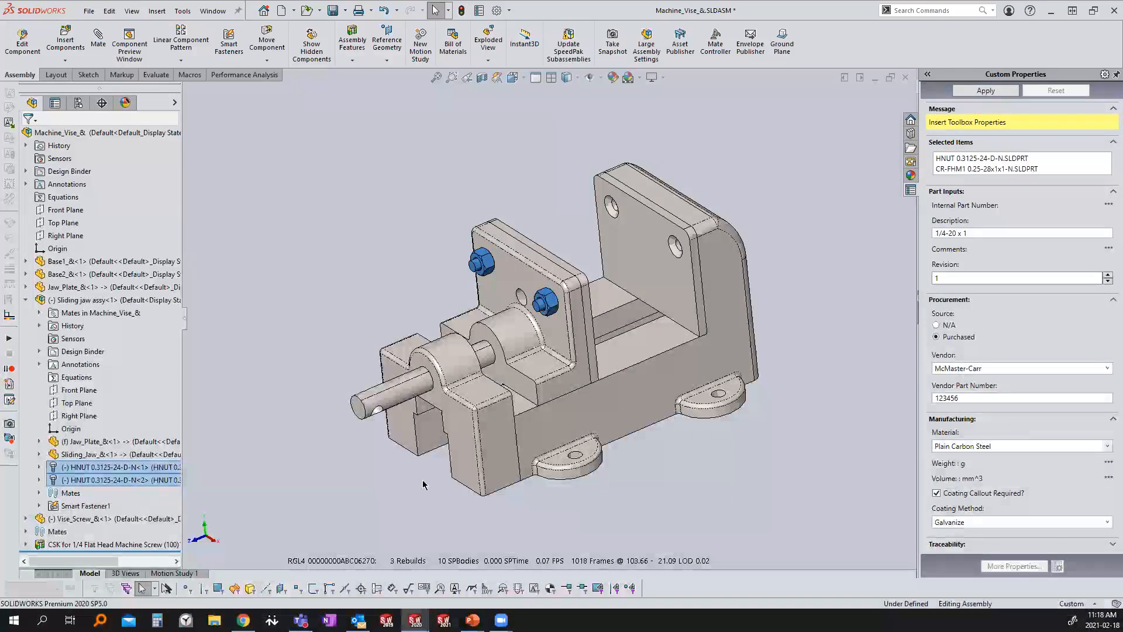
click(372, 231)
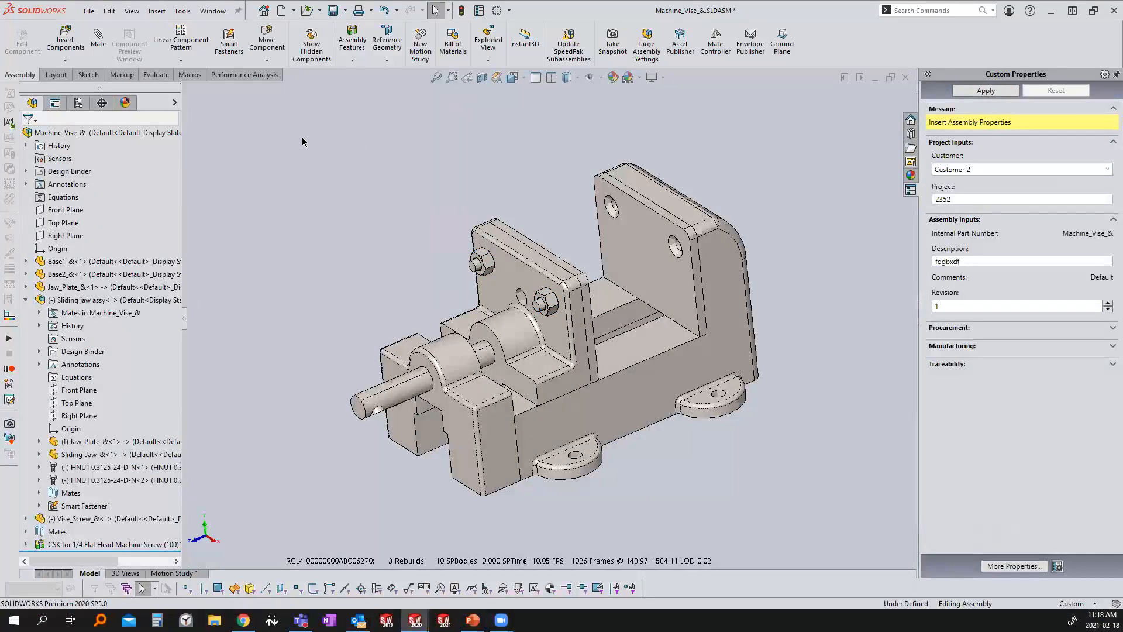
Step: Open the HNUT 0.3125-24-D-N nut as a part and check its custom and configuration-specific file properties
click(116, 468)
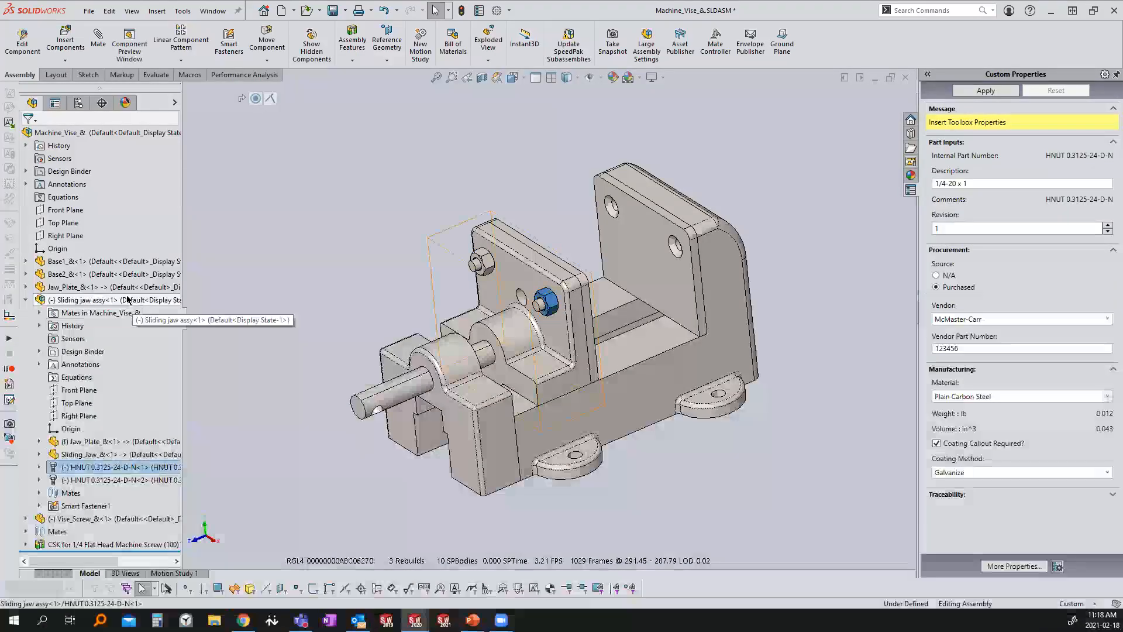
right_click(150, 466)
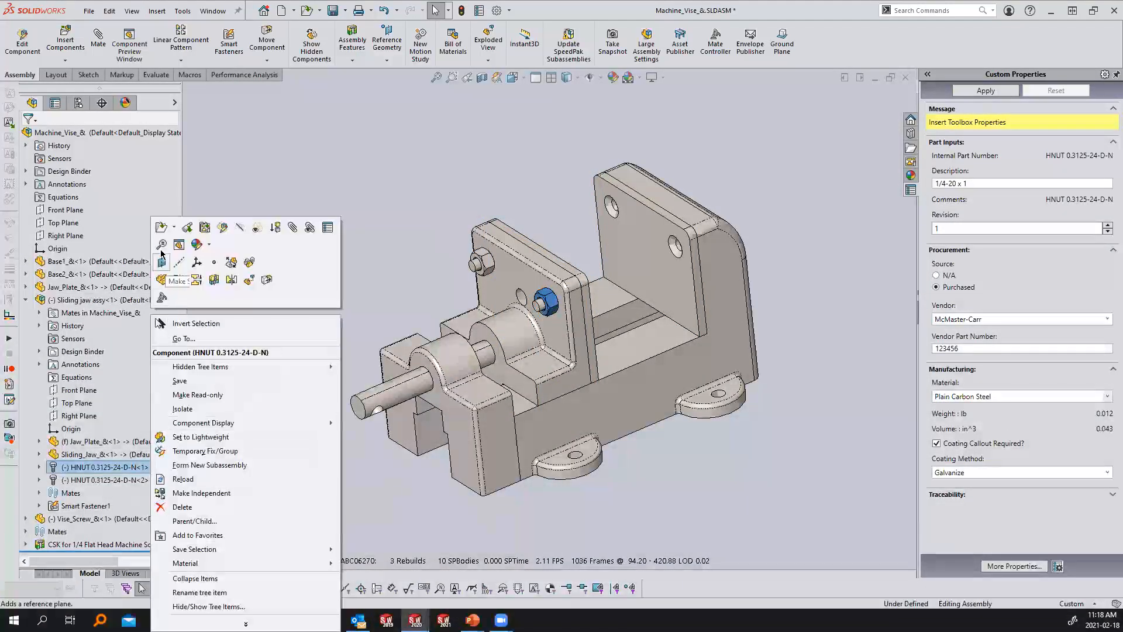
click(161, 227)
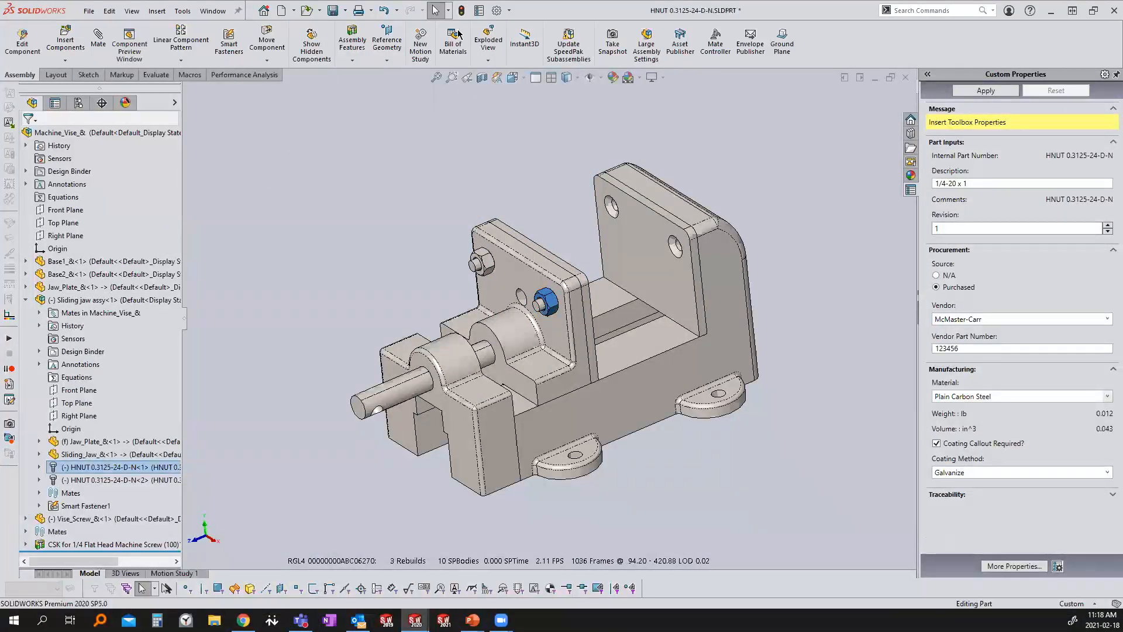
click(479, 13)
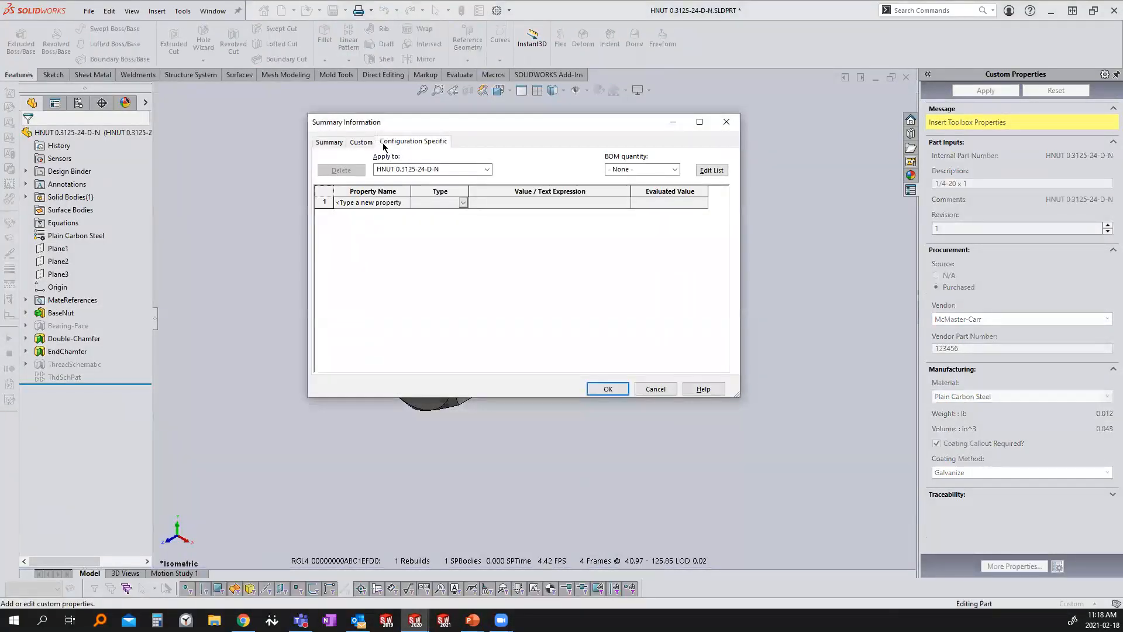
click(362, 143)
click(413, 141)
click(726, 122)
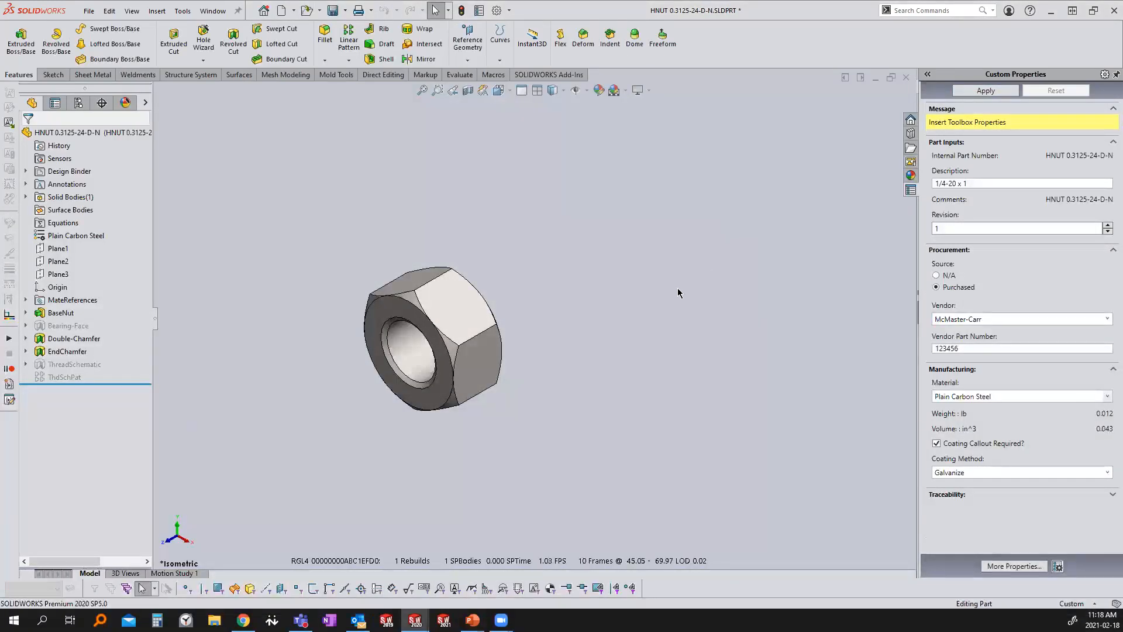
Step: Save the nut part and the CR-FHM1 0.25-28x1x1-N screw part, returning to the machine vise assembly
click(333, 11)
key(ctrl+Tab)
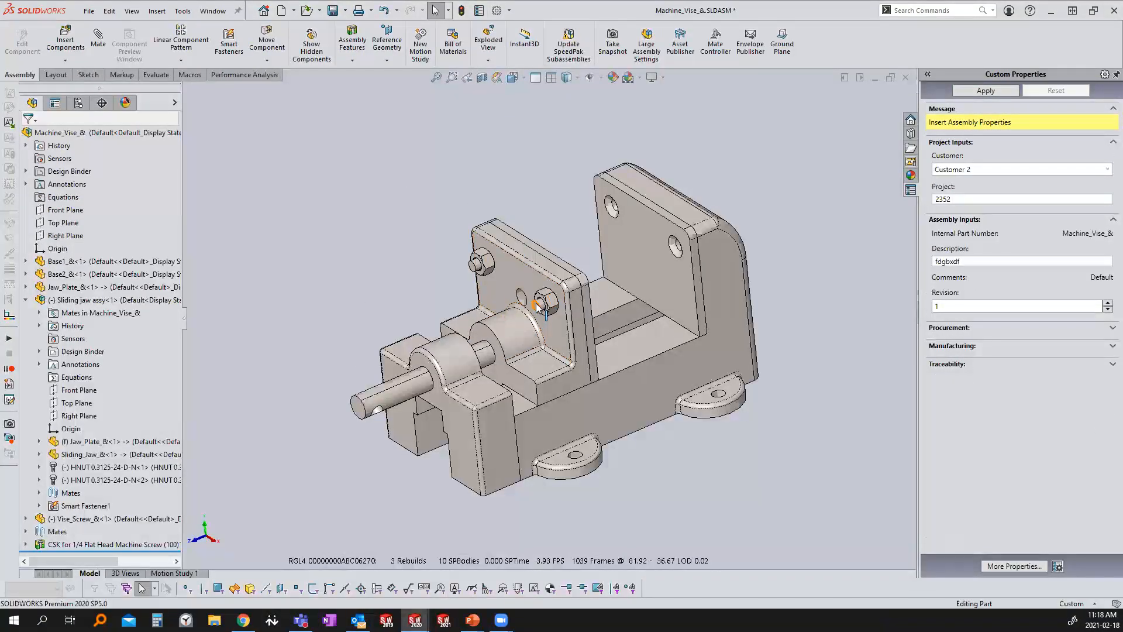
click(536, 303)
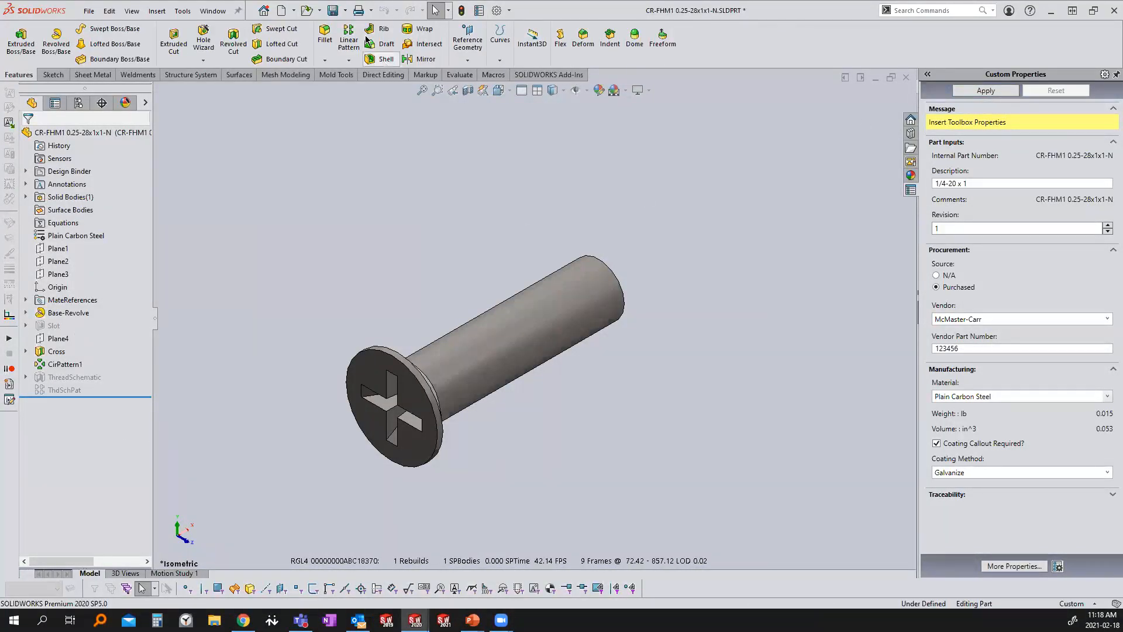
click(327, 11)
key(ctrl+Tab)
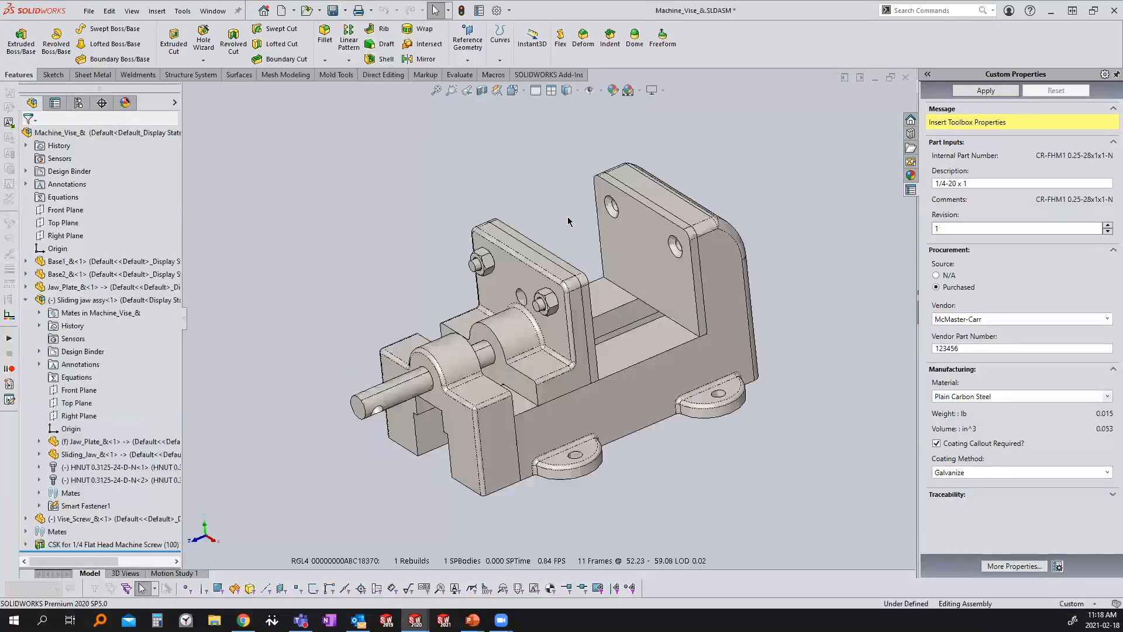
Step: Start a new drawing from the vise model and preview the C Landscape - METRIC and C Landscape - INCH drawing templates without creating a drawing
key(ctrl+shift+z)
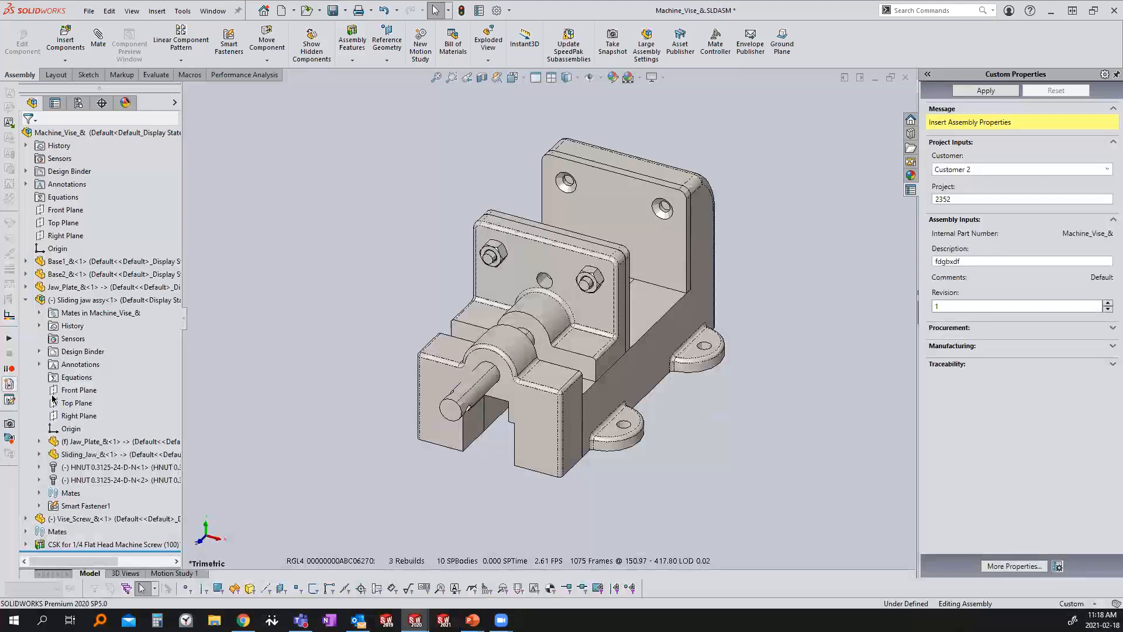
key(shift+c)
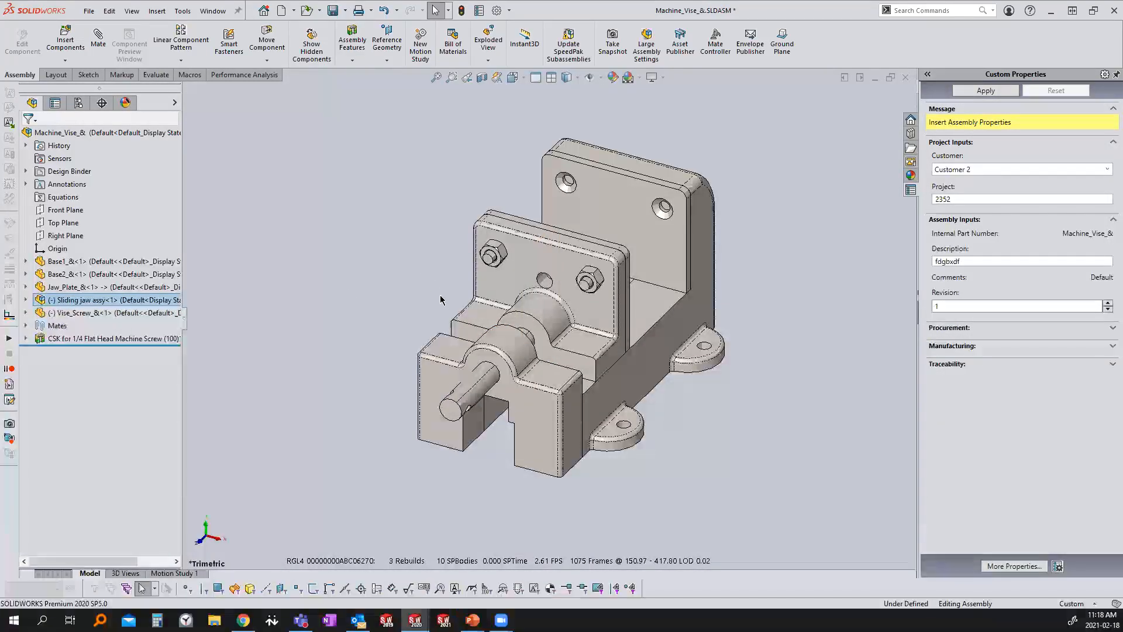
click(591, 305)
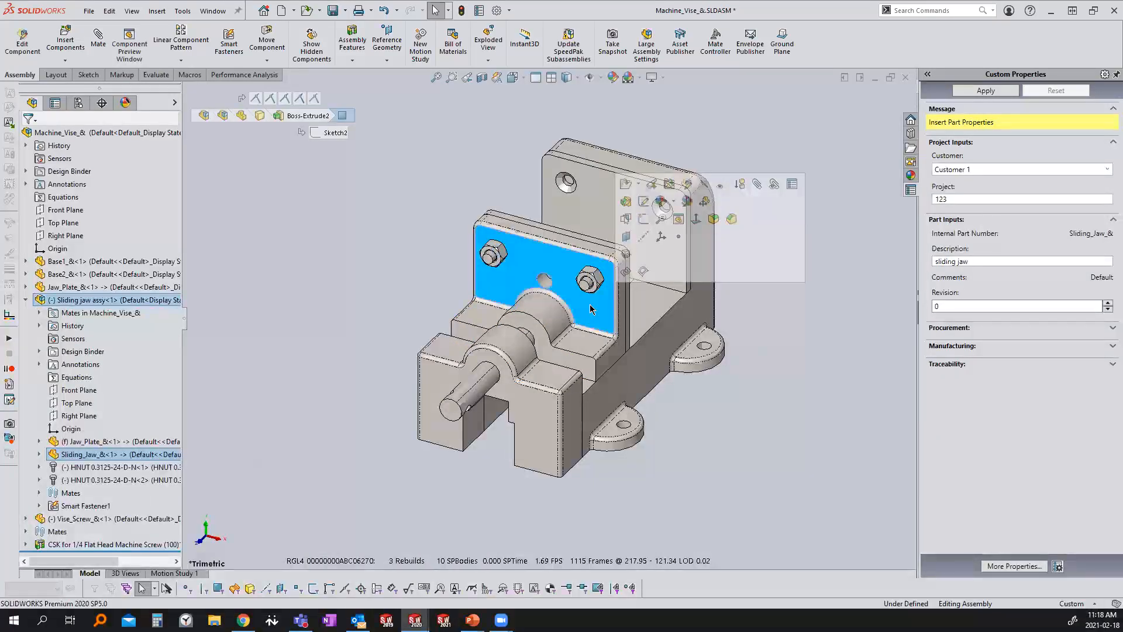
click(89, 11)
click(145, 106)
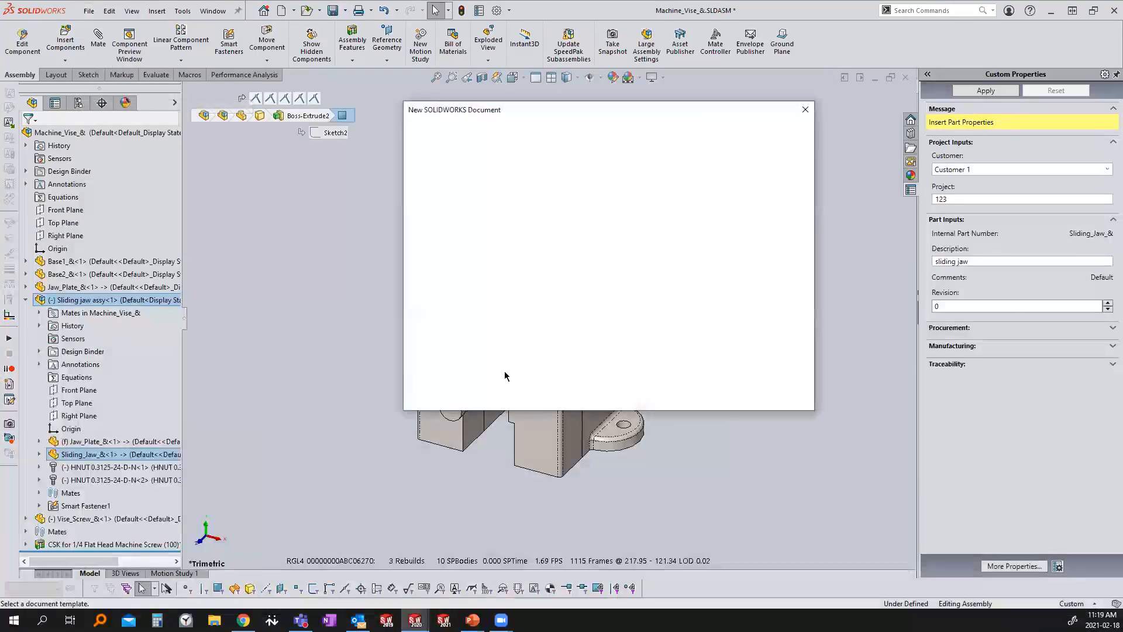
click(565, 206)
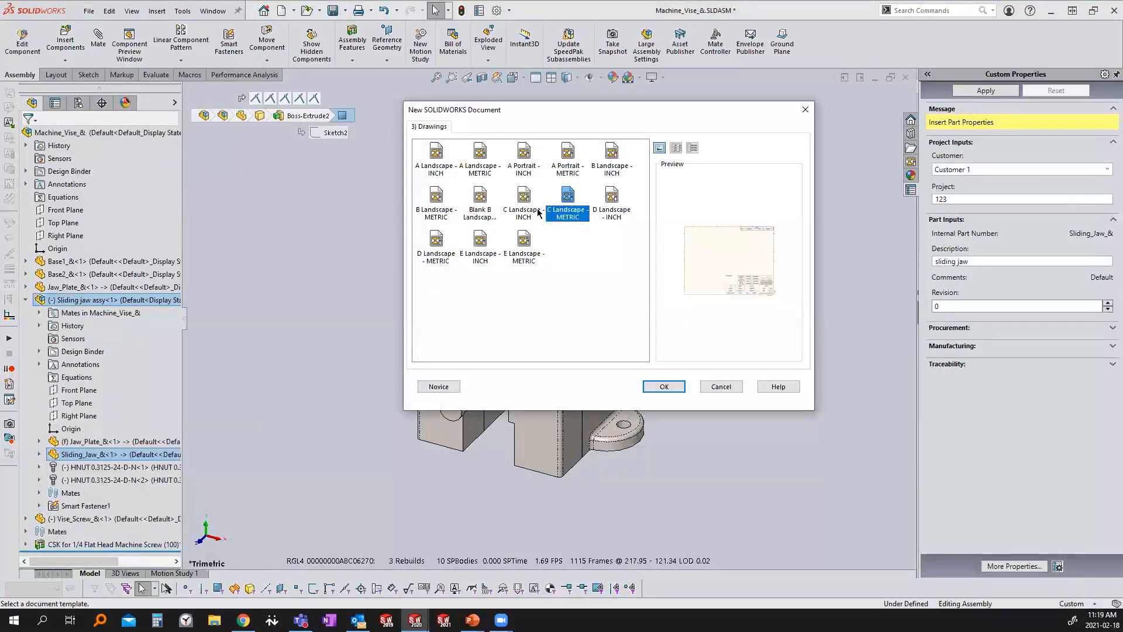
click(537, 210)
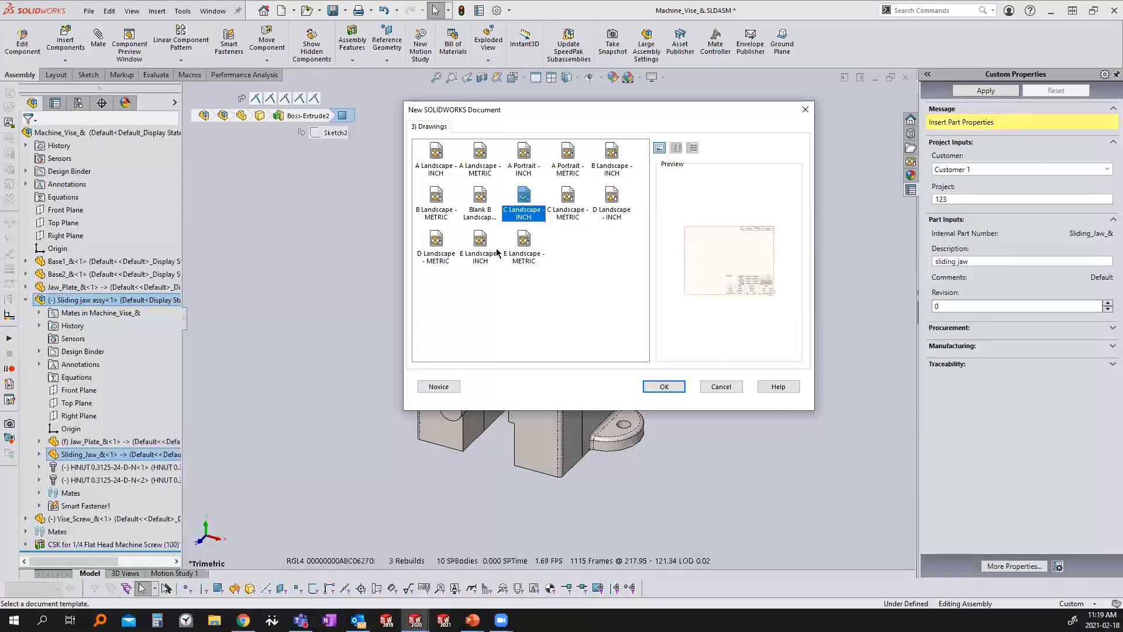
key(Escape)
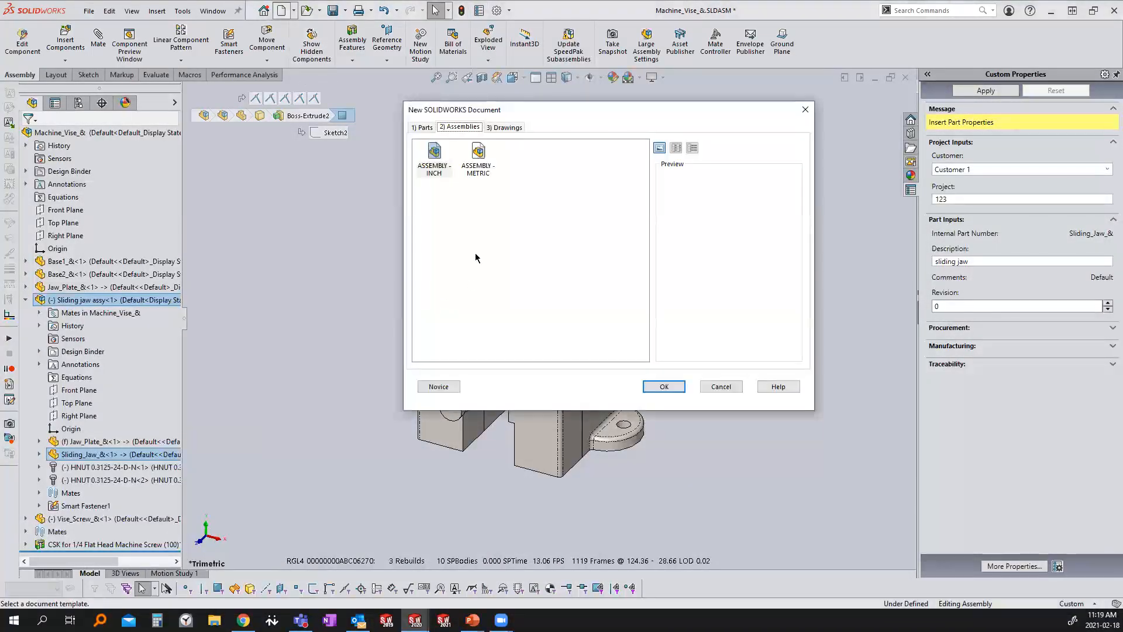
Step: Review the available part, assembly and drawing templates without creating a document
click(421, 127)
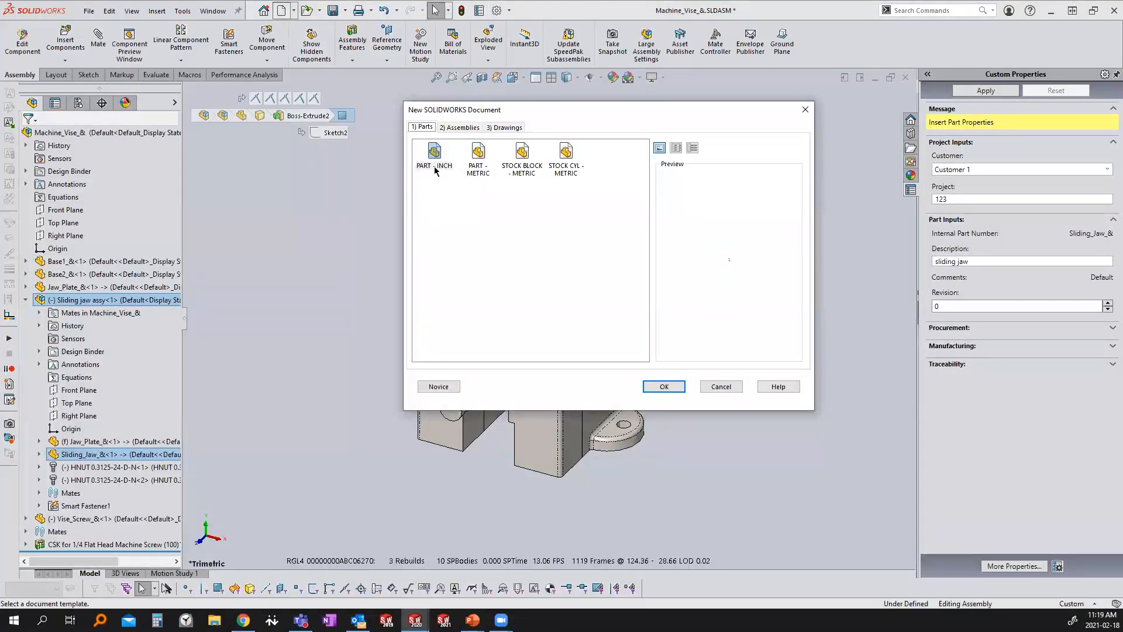
click(462, 128)
click(503, 128)
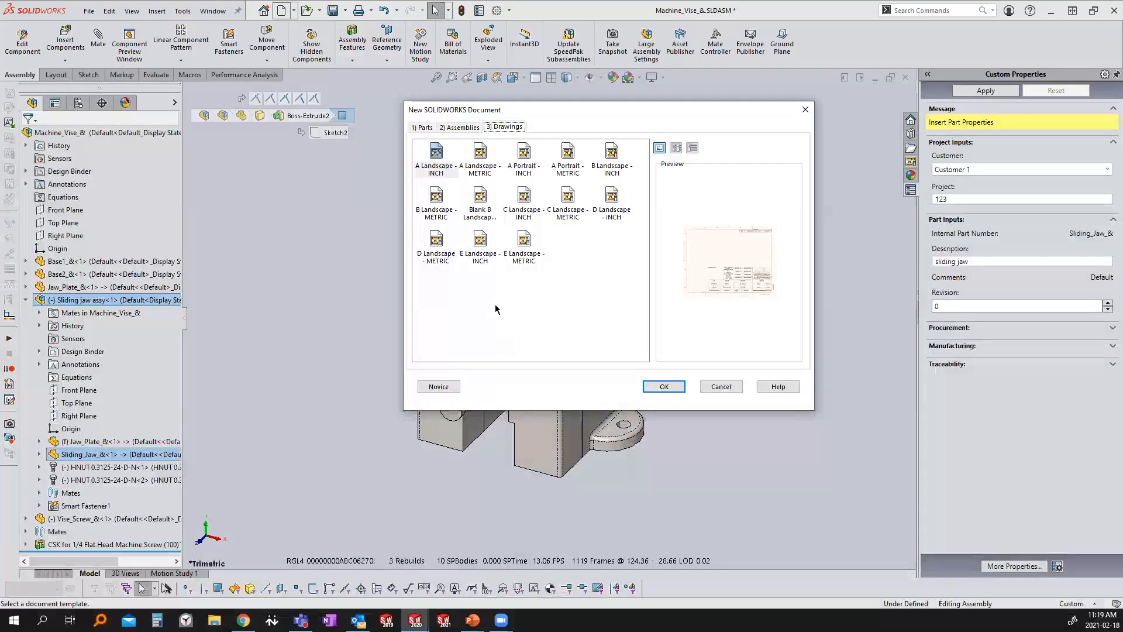
key(Escape)
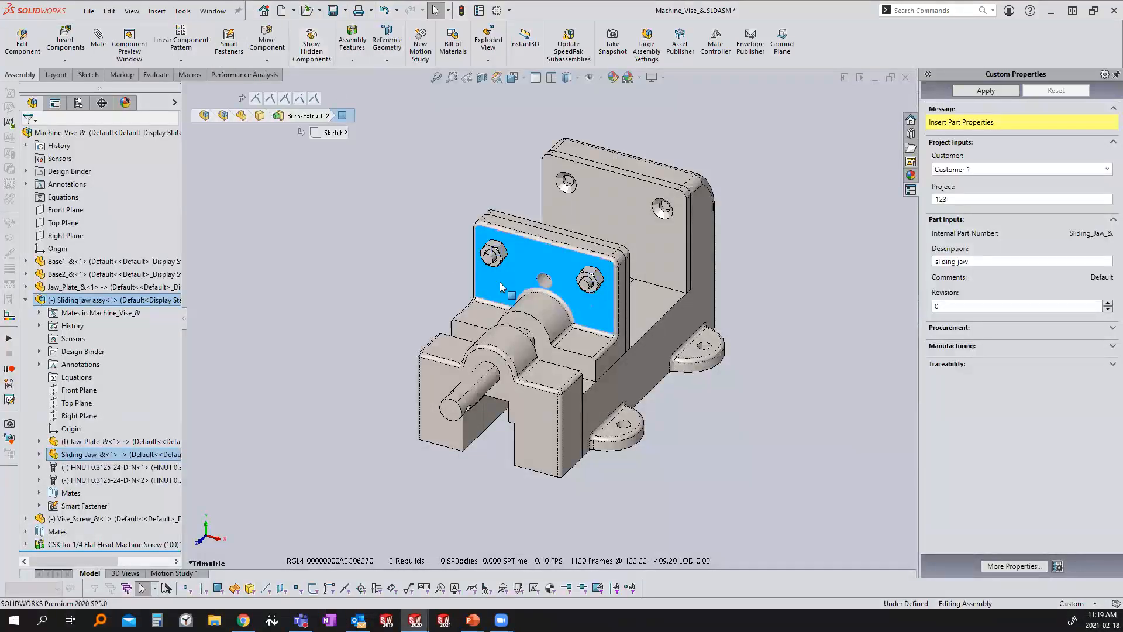
Step: Open the sliding jaw part on its own and create a drawing of it from the C Landscape - INCH template
click(88, 10)
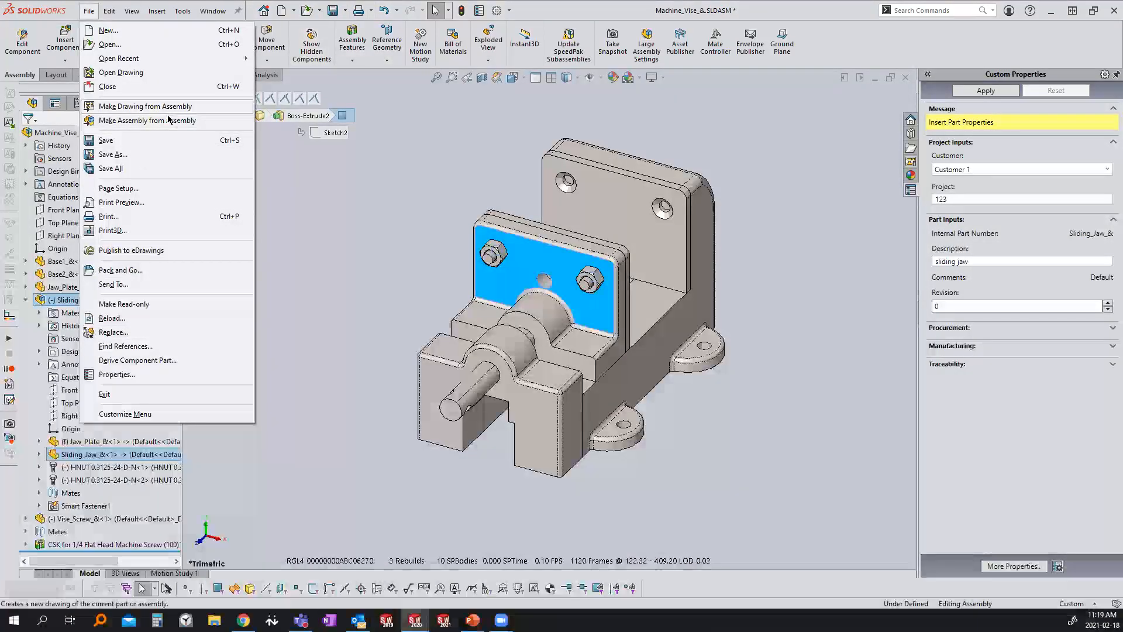
key(Escape)
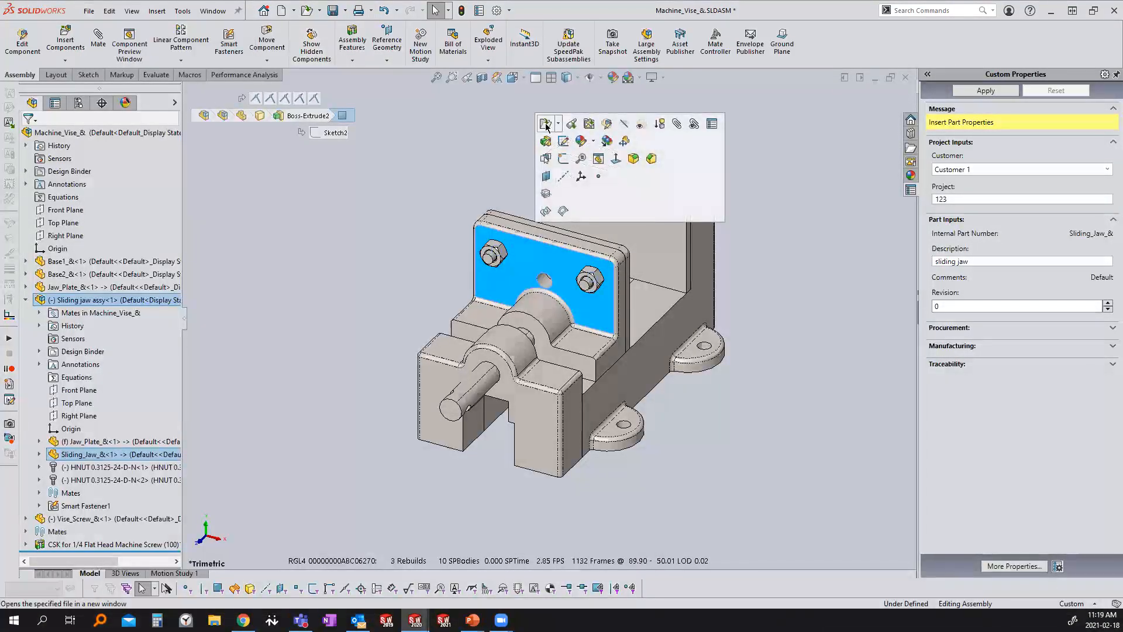
click(549, 153)
click(88, 11)
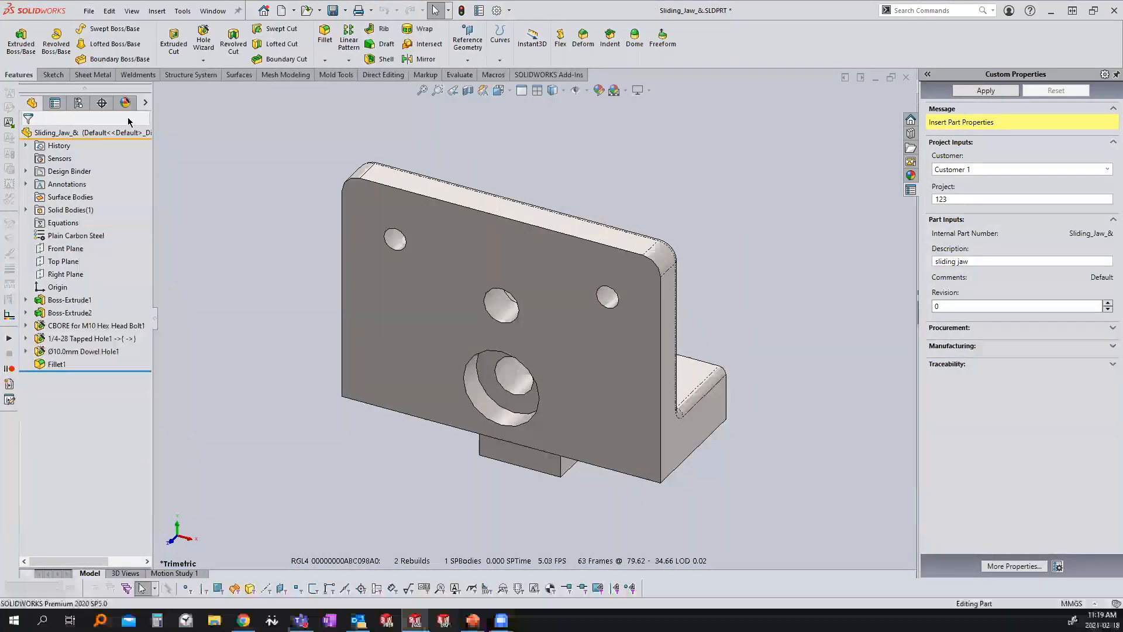
click(141, 105)
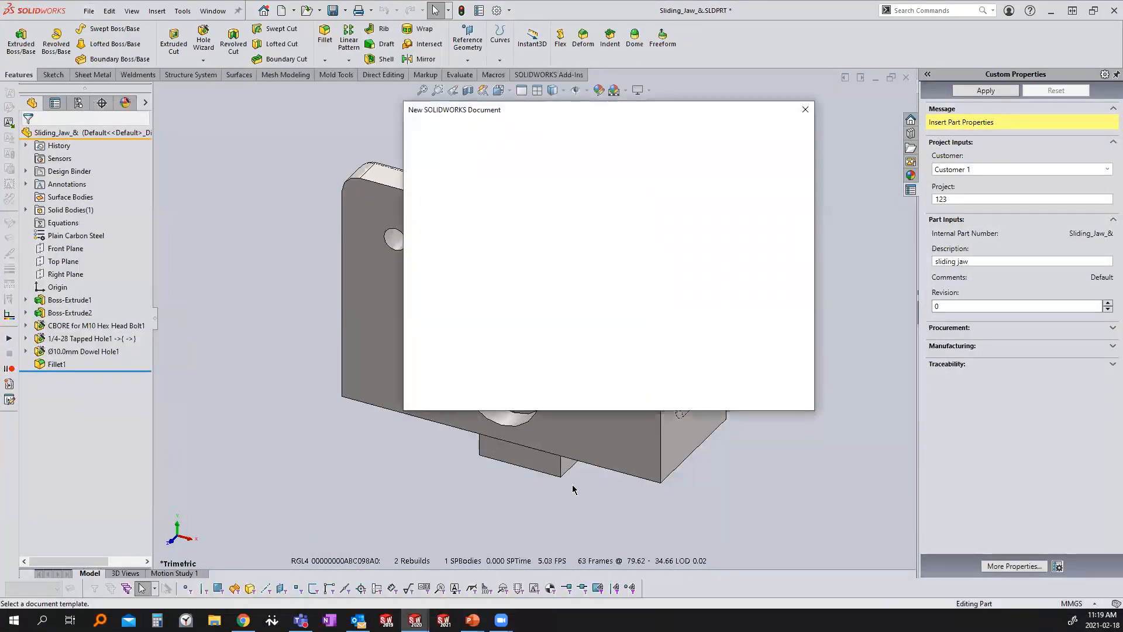
click(521, 213)
click(660, 387)
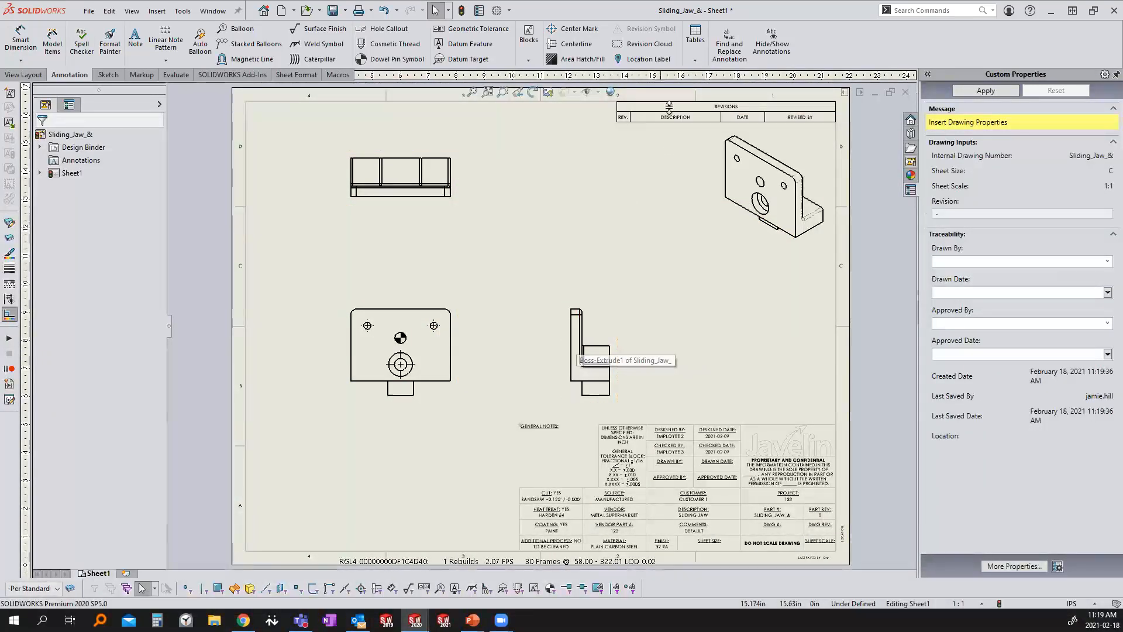
Step: Set the drawing properties to drawn by Employee 2 on 2021-02-10 and approved by Employee 3 on 2021-02-14, and apply them
click(1105, 265)
click(1066, 292)
click(1106, 294)
click(1056, 336)
click(1107, 323)
click(1037, 361)
click(1107, 355)
click(1011, 427)
click(992, 507)
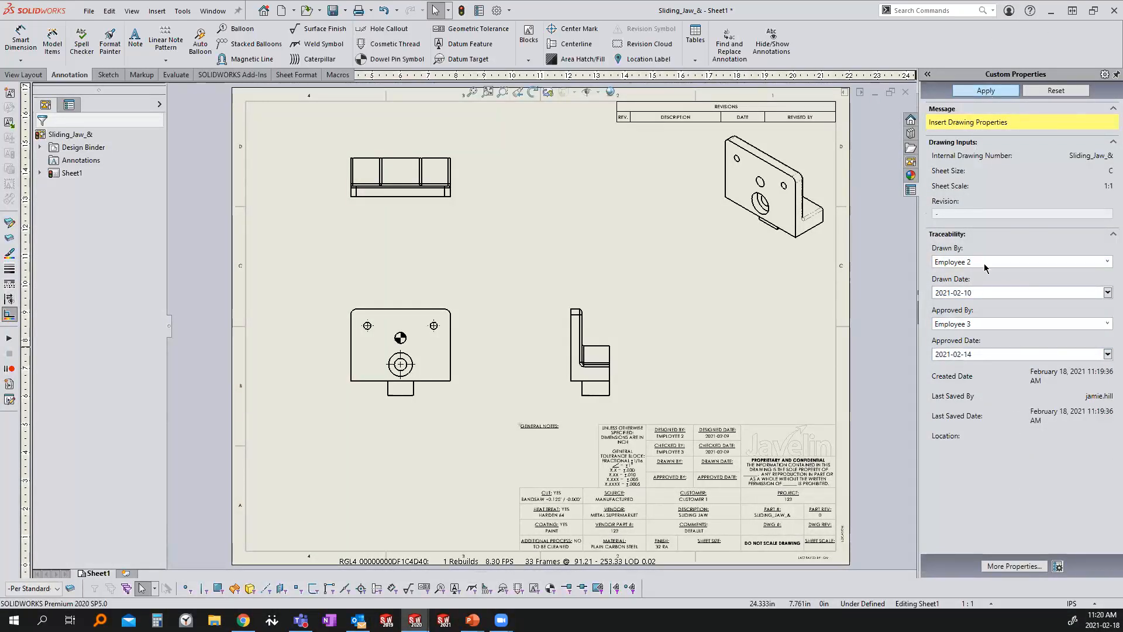
click(985, 91)
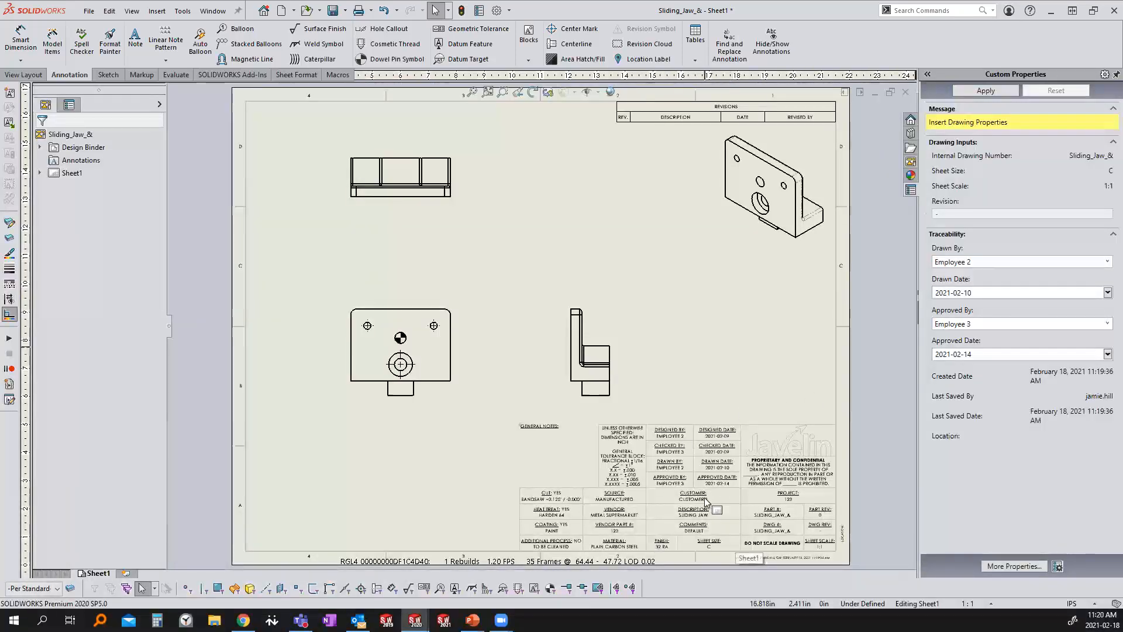
Step: Examine the title block's property fields on the sliding jaw drawing and return to the full sheet
scroll(705, 501, down, 4)
middle_drag(687, 492, 702, 451)
scroll(702, 452, up, 1)
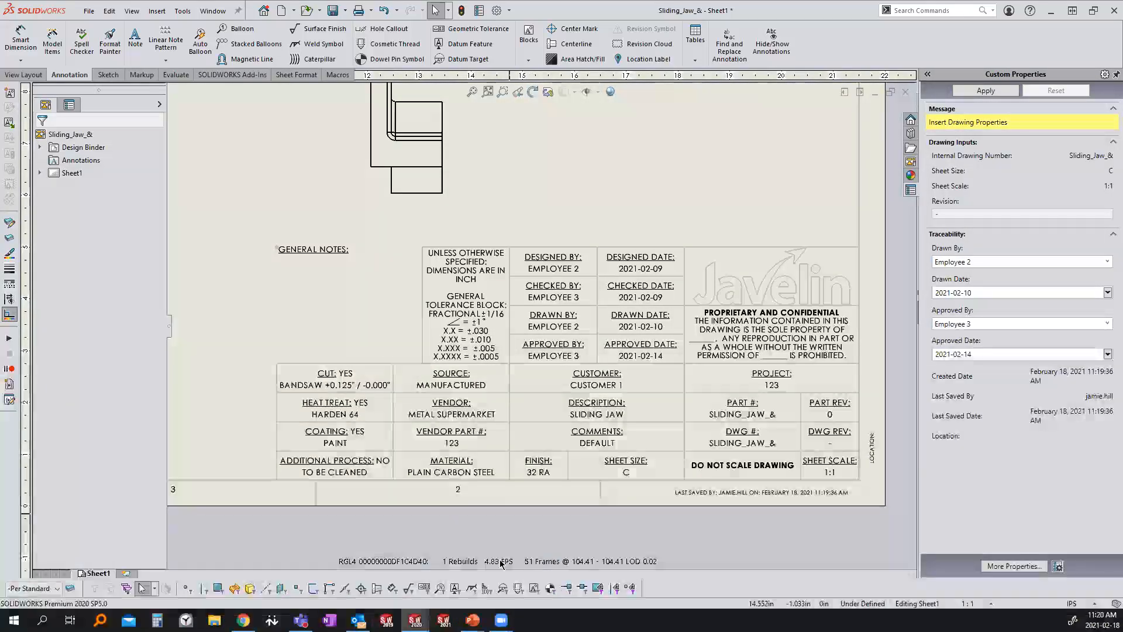
key(f)
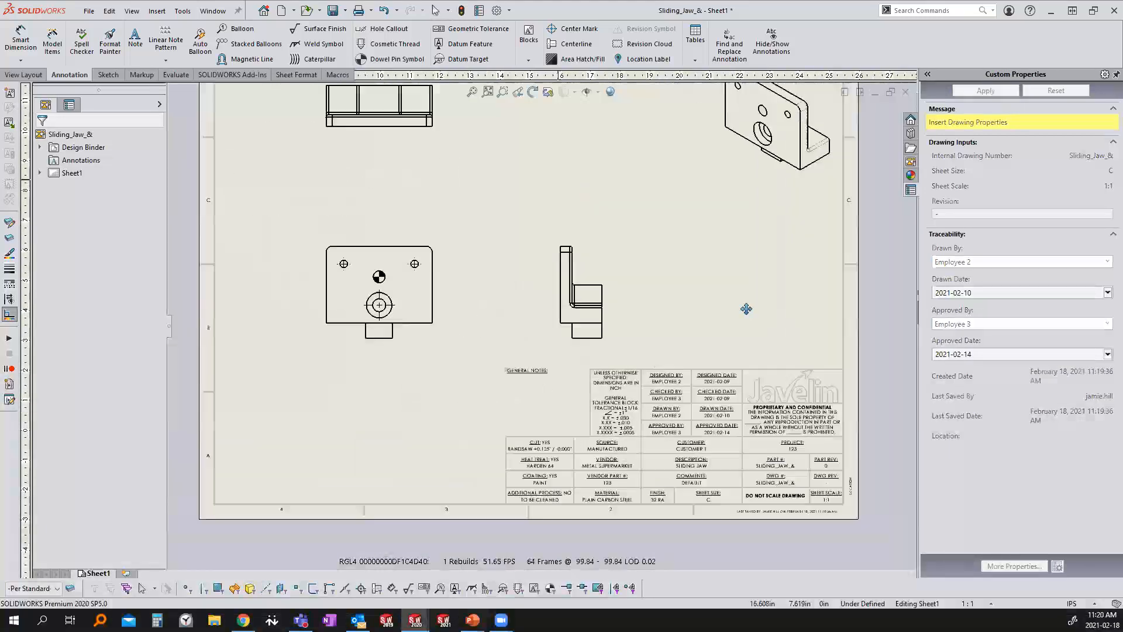
middle_drag(747, 309, 778, 339)
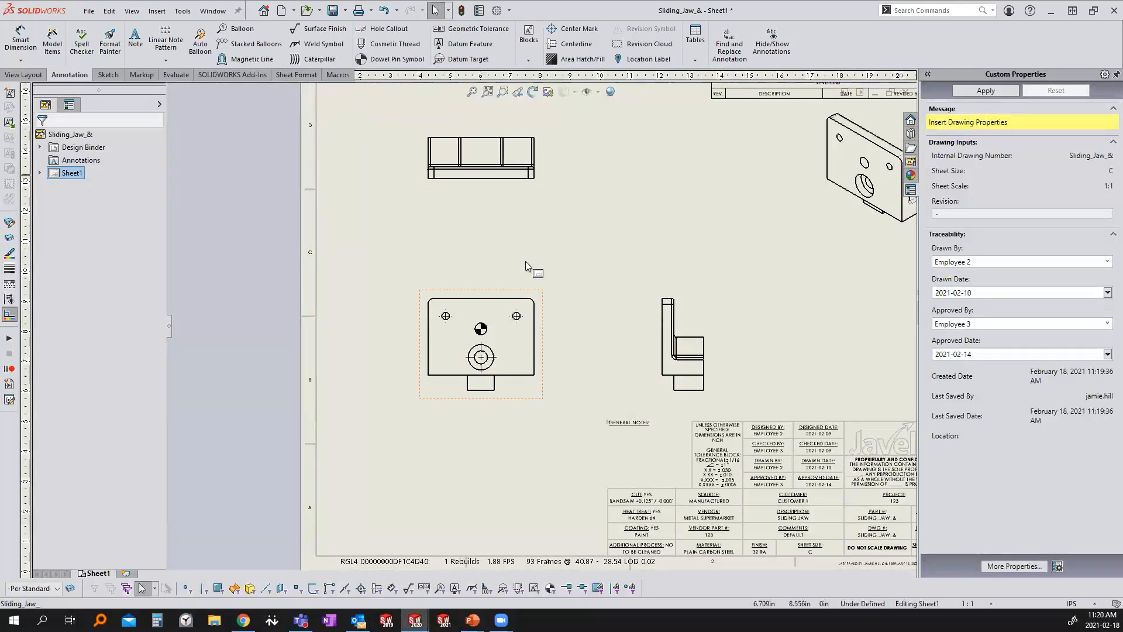
key(f)
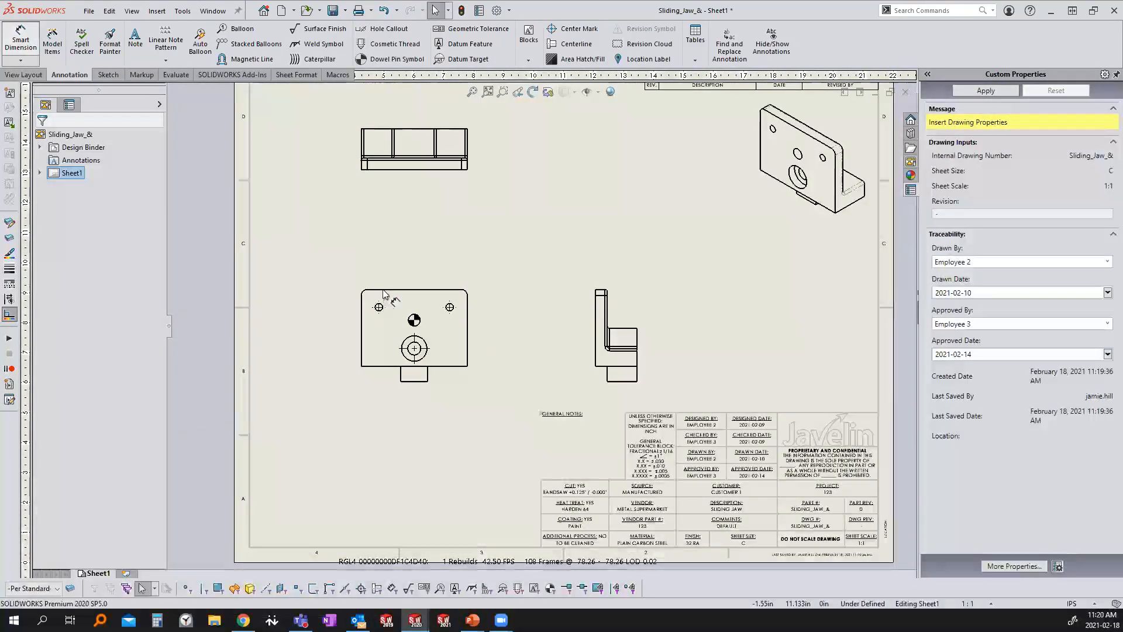
Step: Dimension the jaw plate's overall height and width in the front view
click(377, 290)
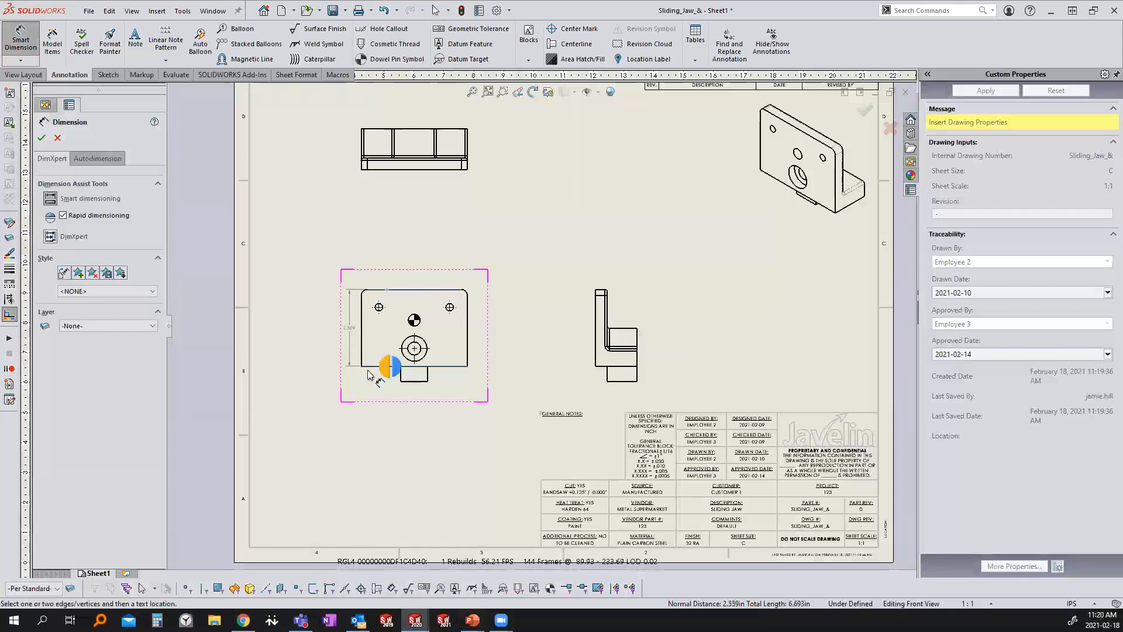
click(342, 374)
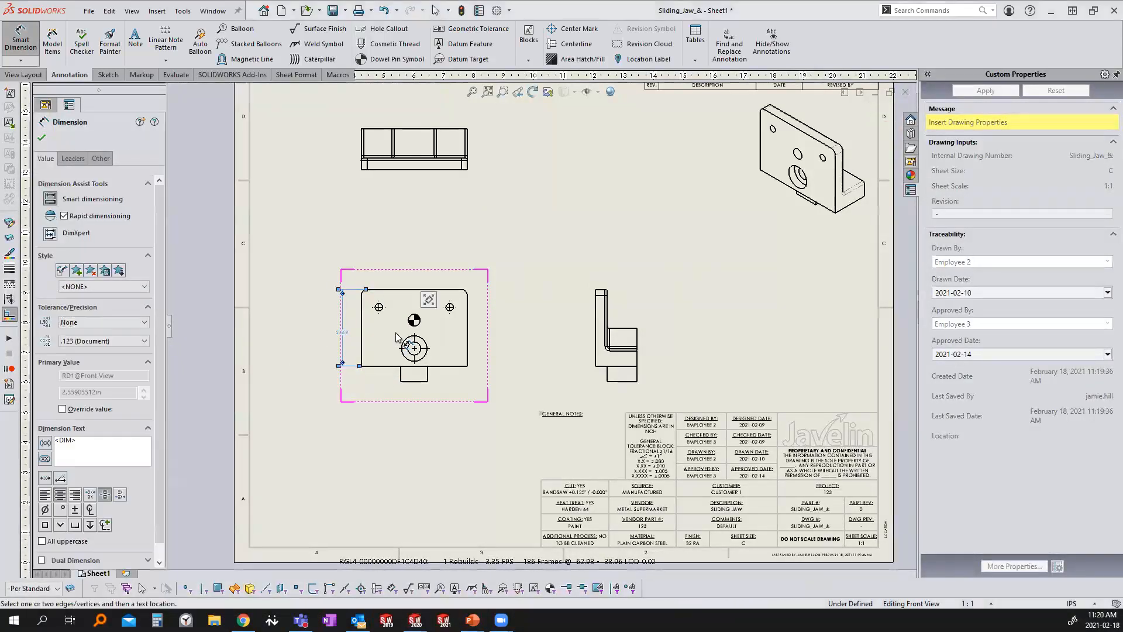
scroll(351, 338, down, 3)
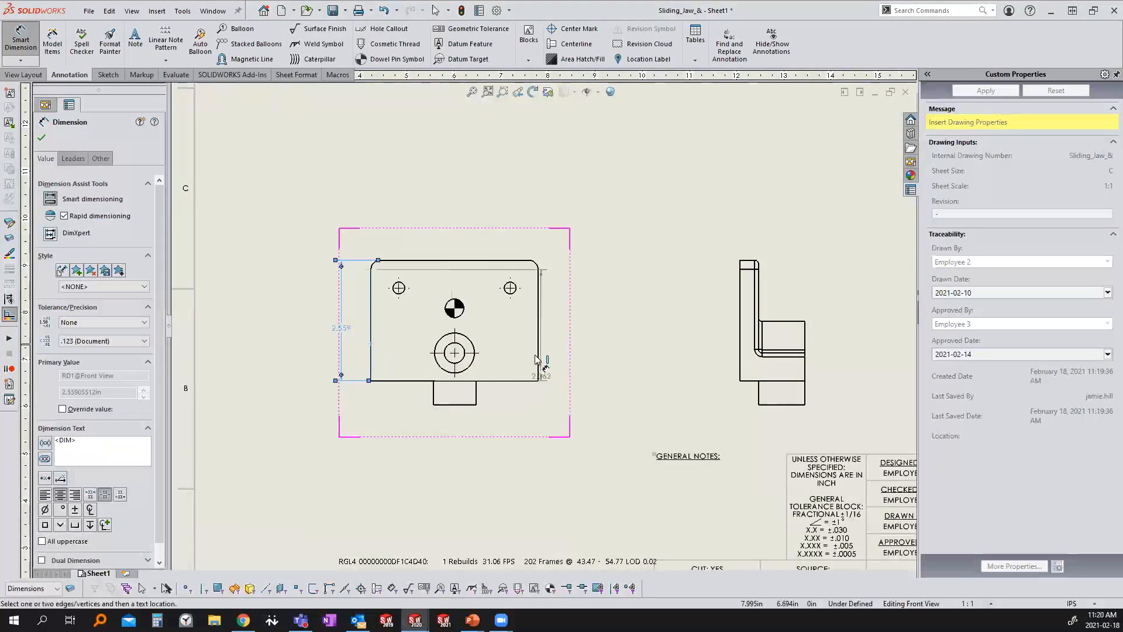
click(537, 358)
click(455, 426)
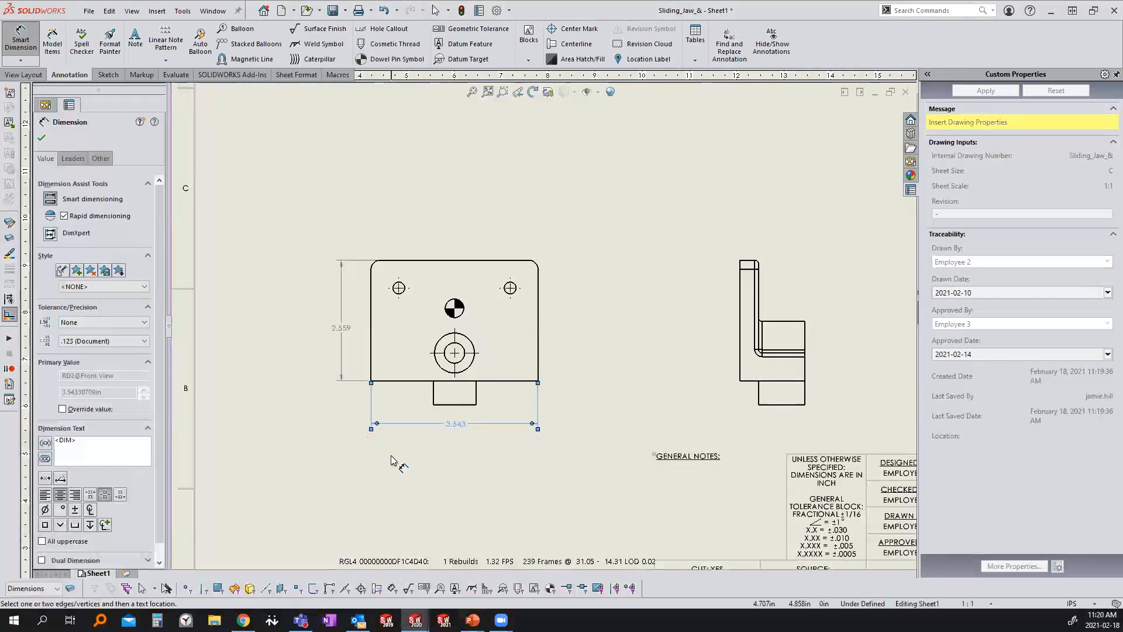
key(Escape)
Step: Apply the saved bilateral tolerance style of +0.05 -0.025 to the front view's height and width dimensions
click(343, 330)
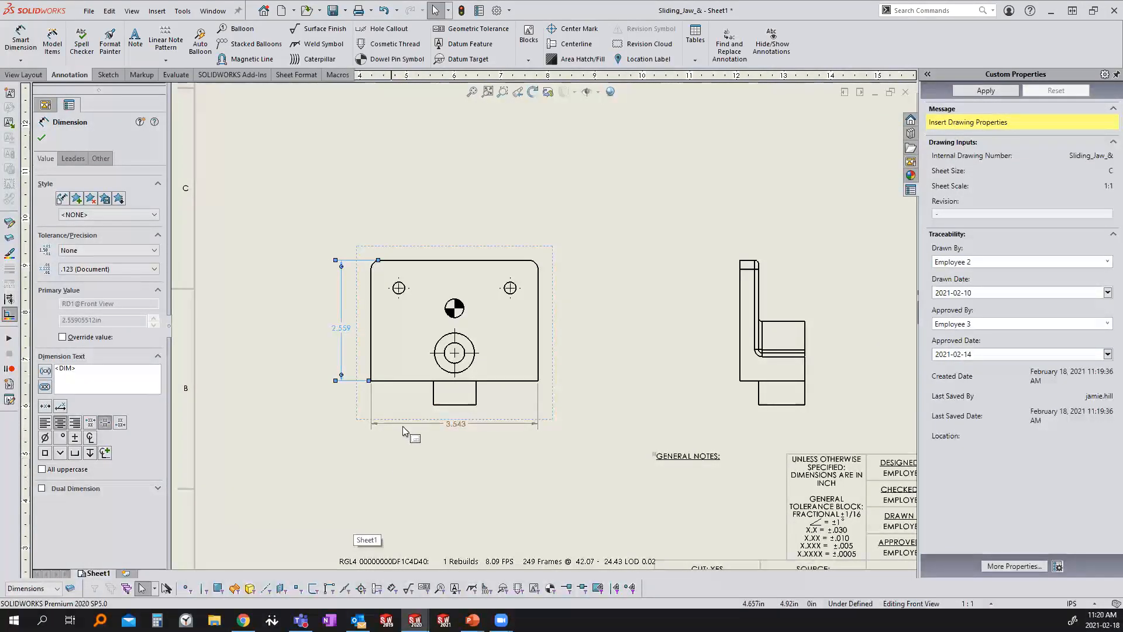
click(92, 217)
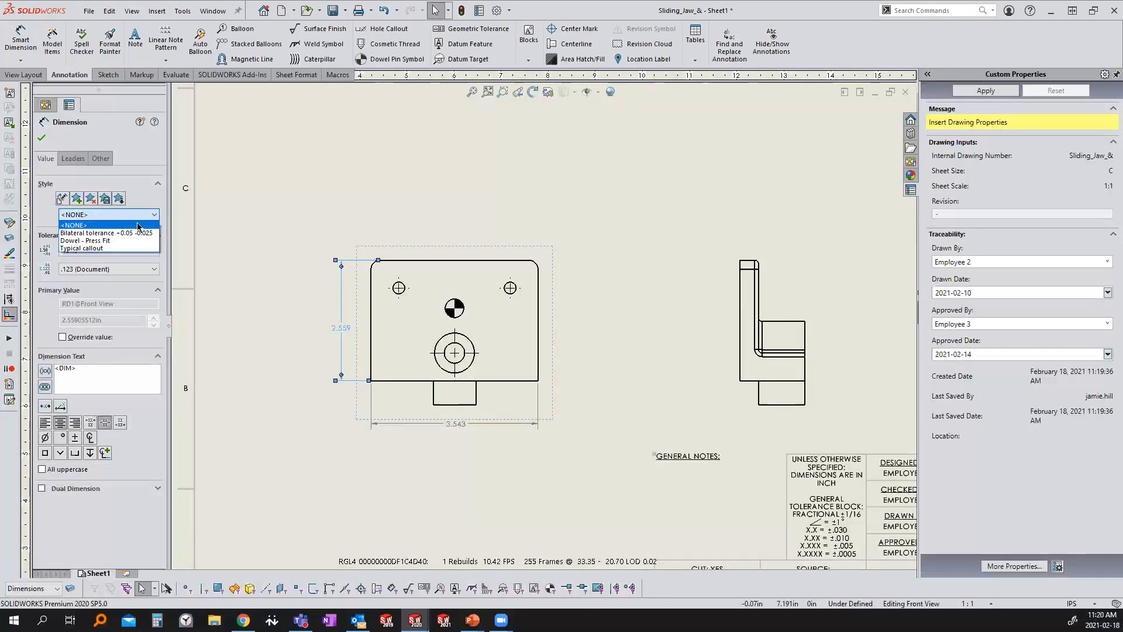
click(97, 233)
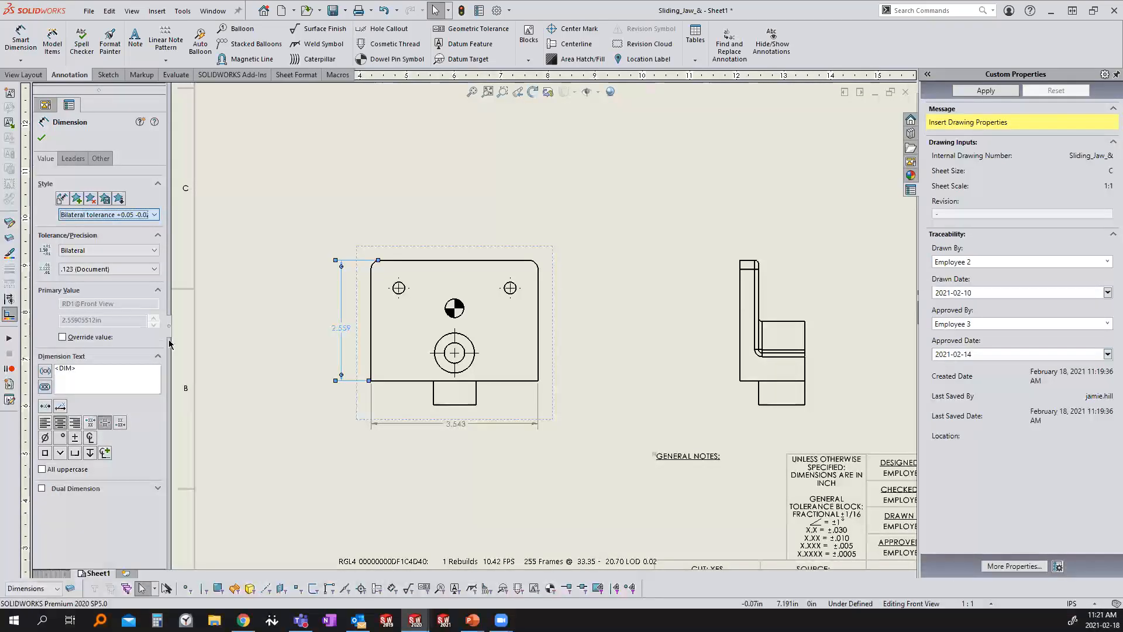
click(459, 430)
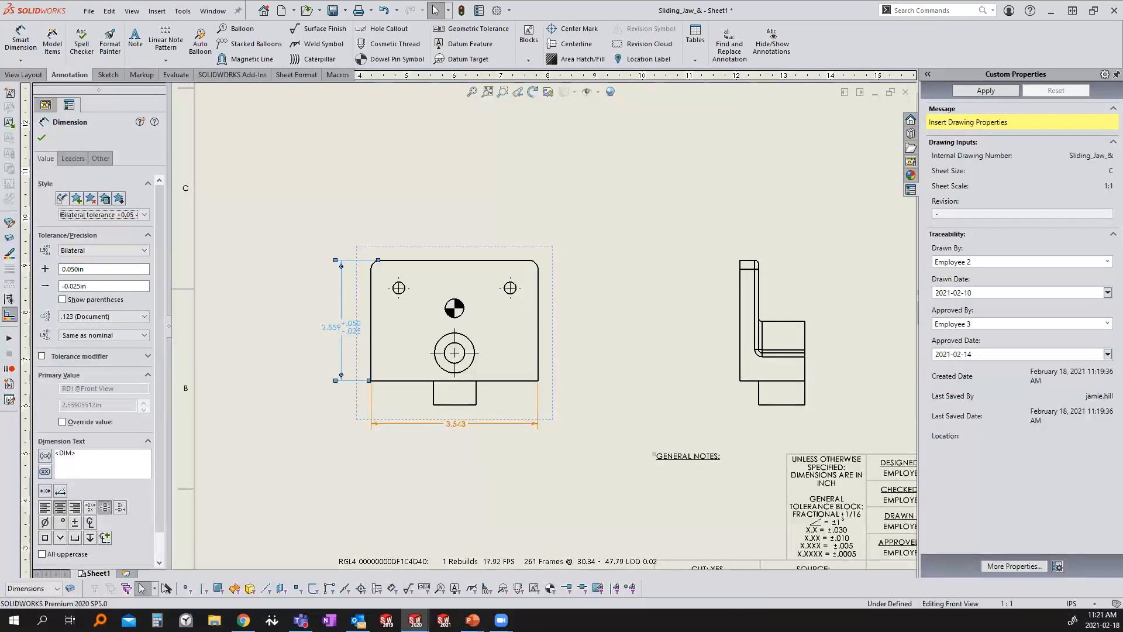
click(109, 218)
click(108, 232)
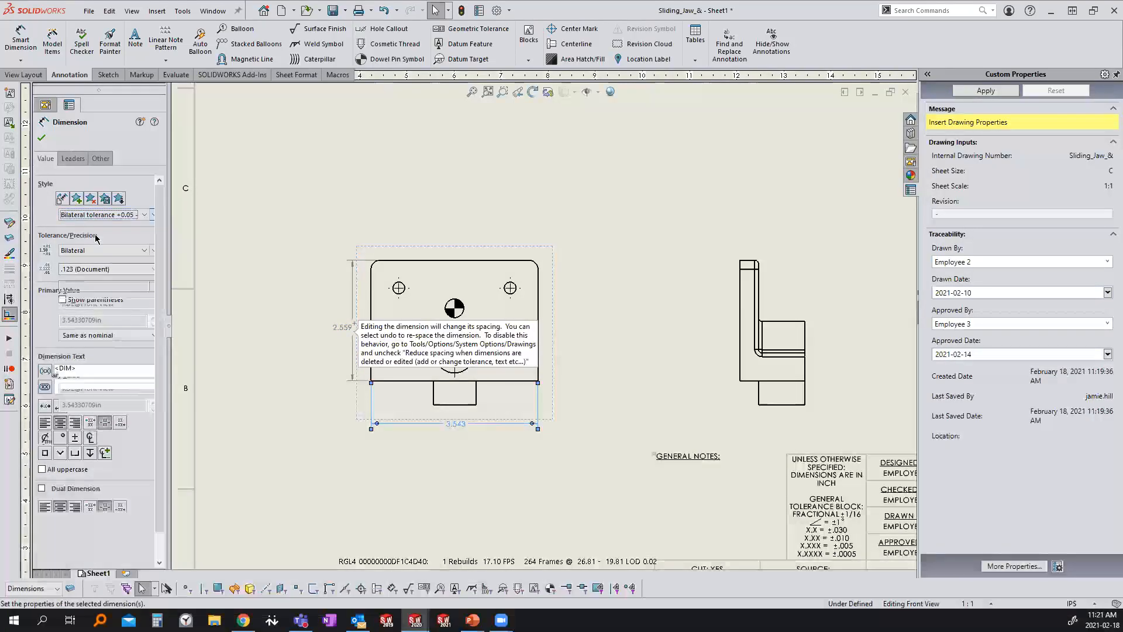
click(353, 484)
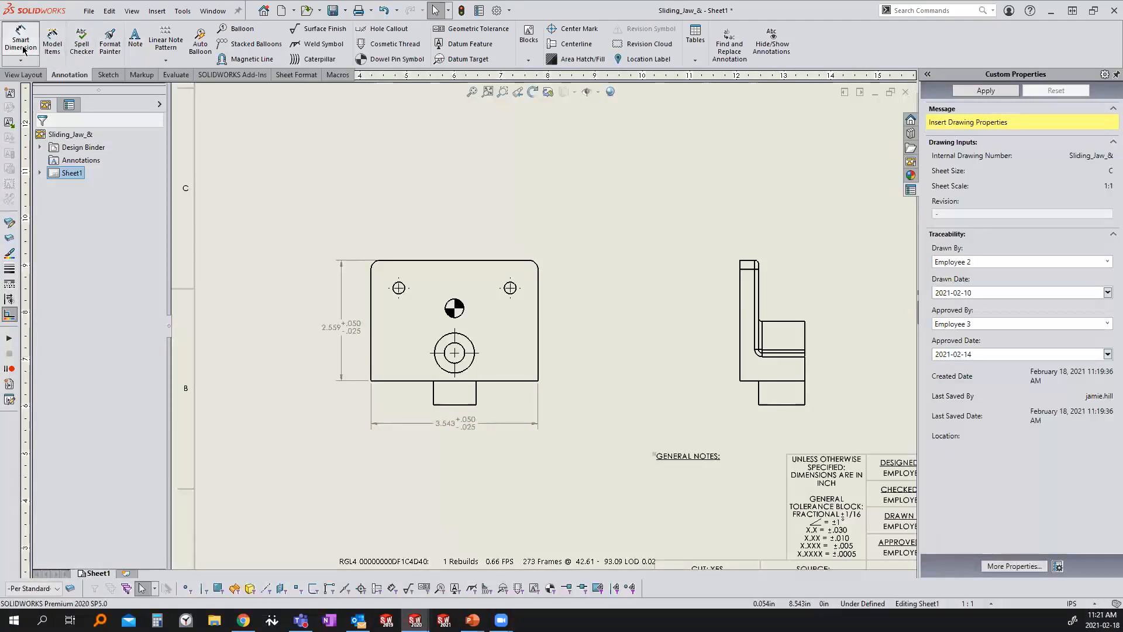
Step: Dimension the radius of the plate's upper fillet in the right view and give it the Typical callout style
scroll(752, 296, down, 2)
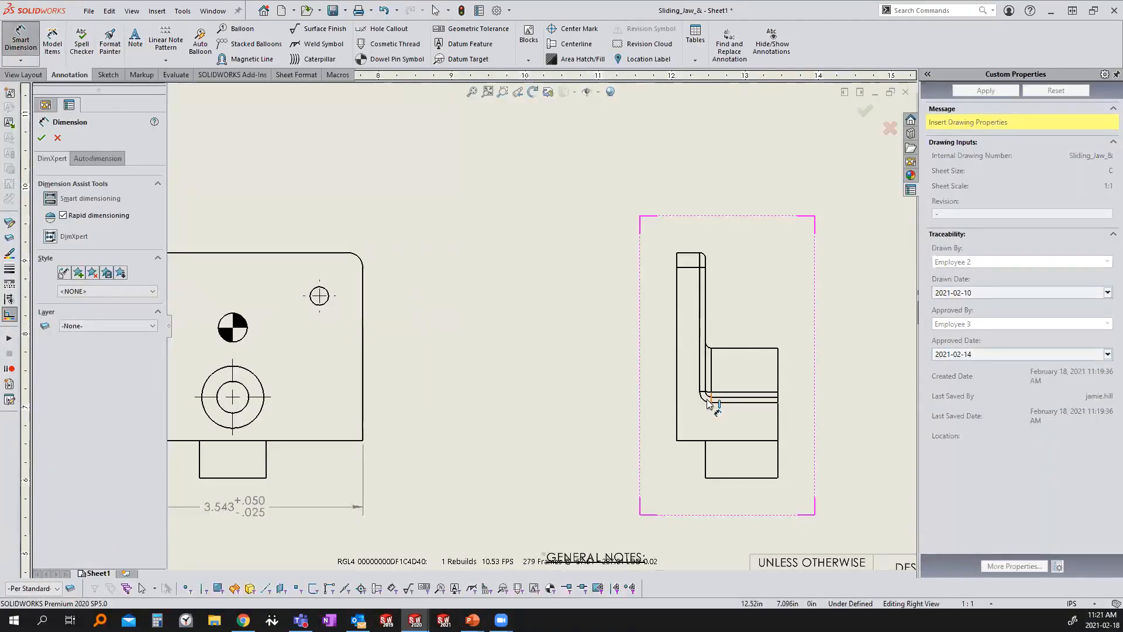
click(704, 254)
click(783, 215)
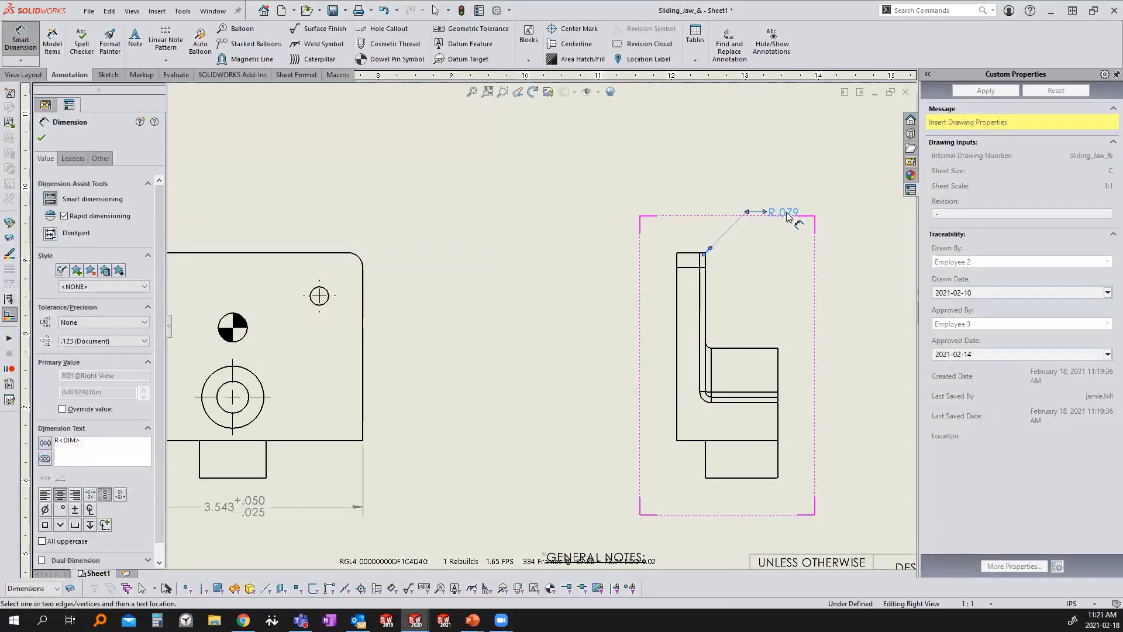
click(116, 288)
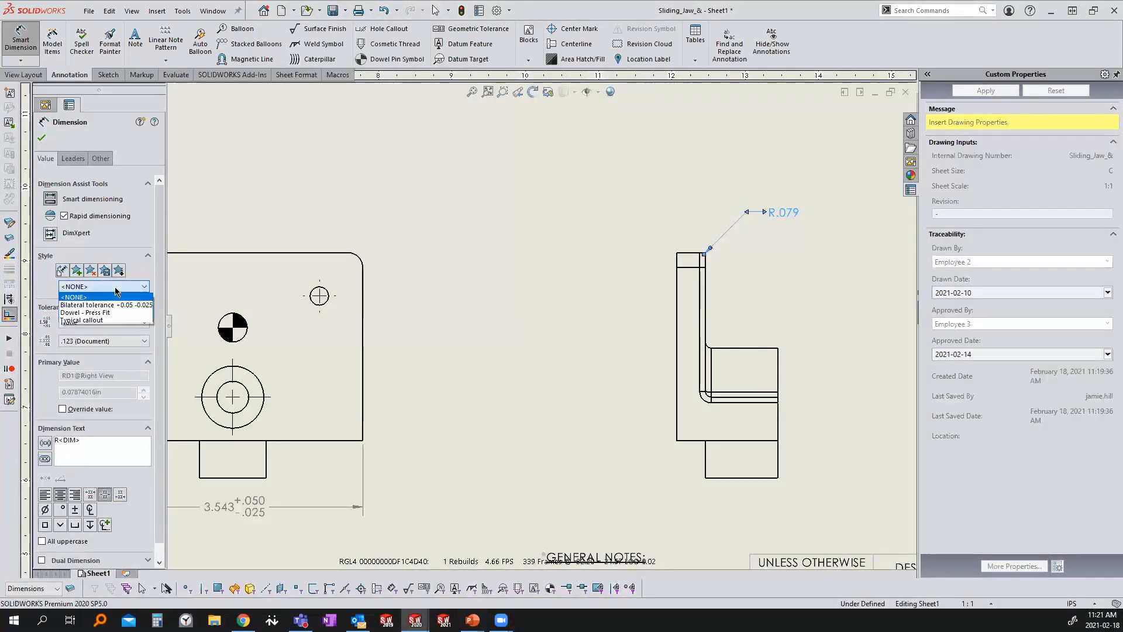
click(81, 320)
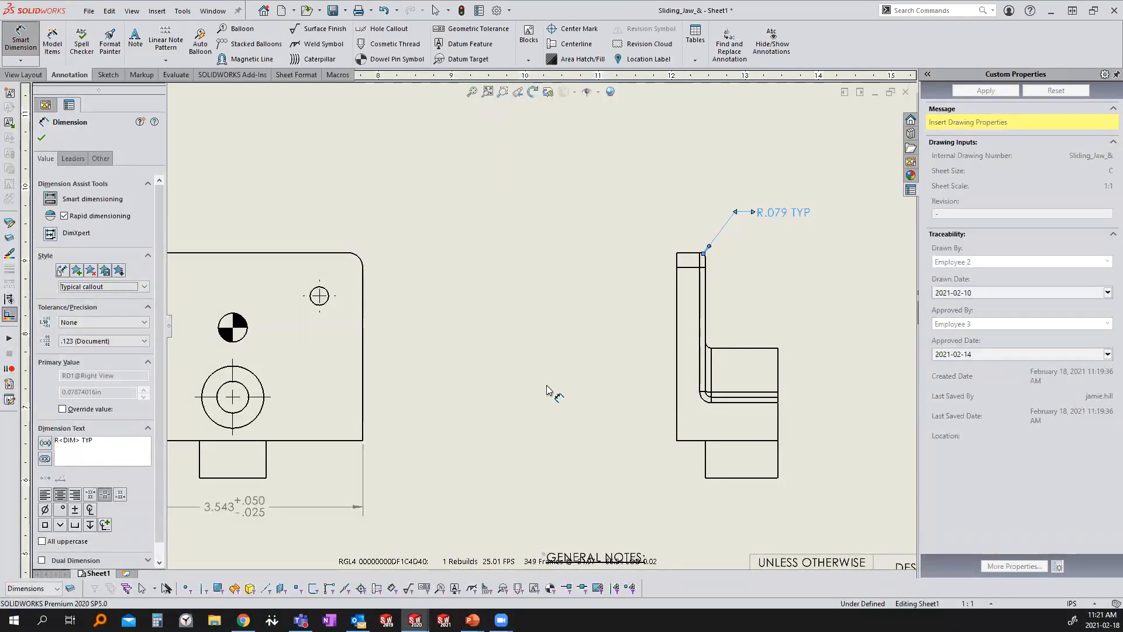
click(506, 341)
scroll(496, 339, up, 2)
middle_drag(452, 331, 557, 344)
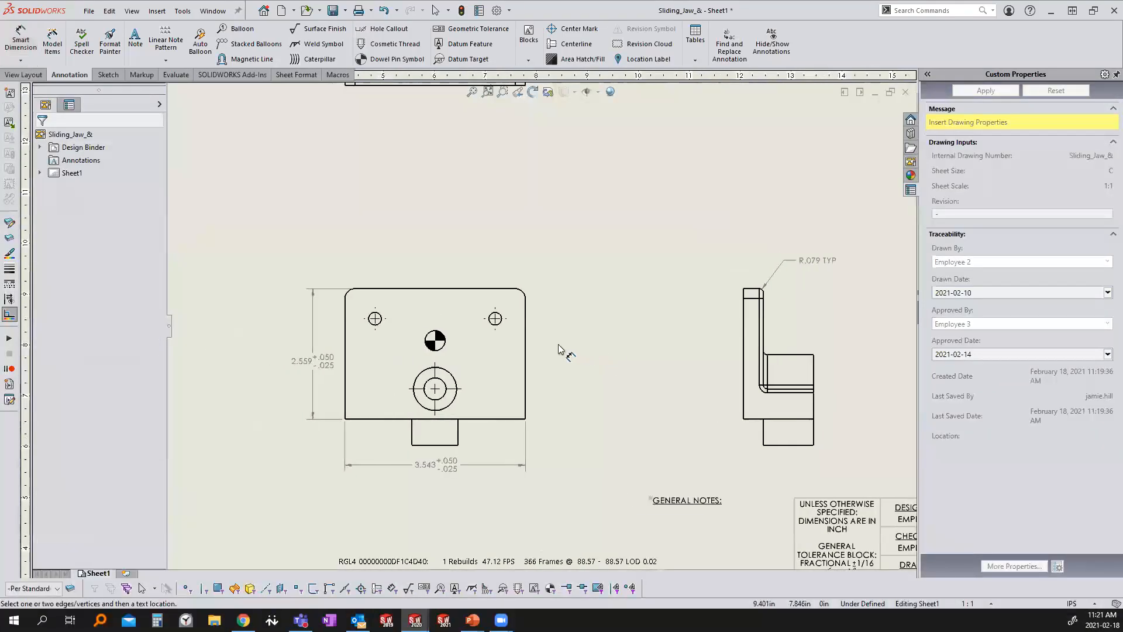
Step: Browse the Drawing Annotations and Drawing Notes folders of the Custom Design Library
click(314, 44)
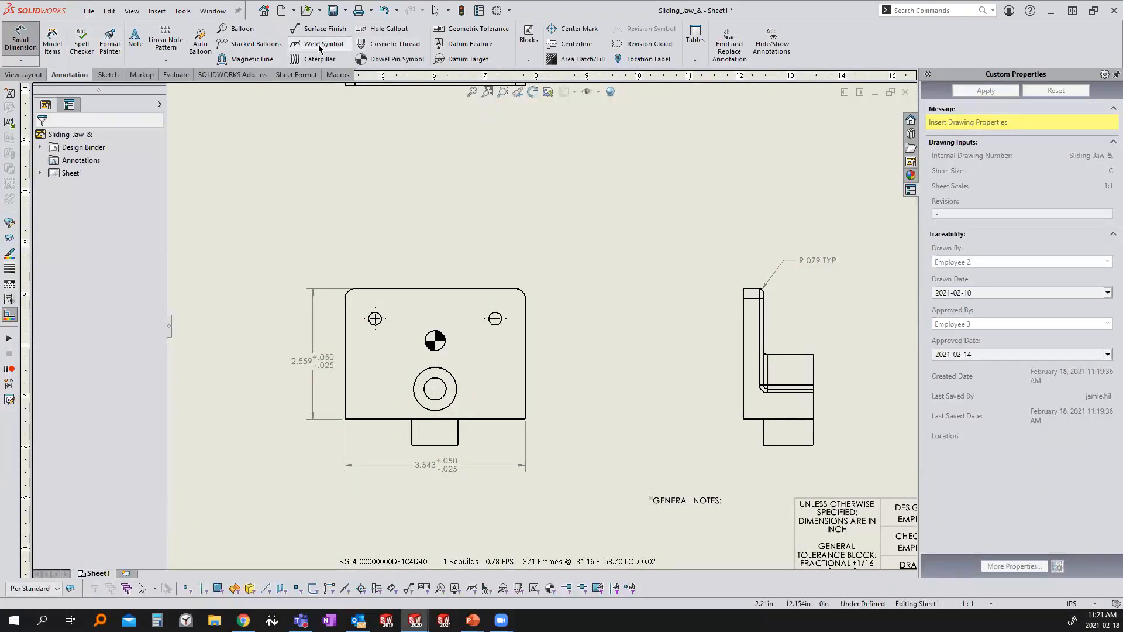
scroll(589, 350, up, 2)
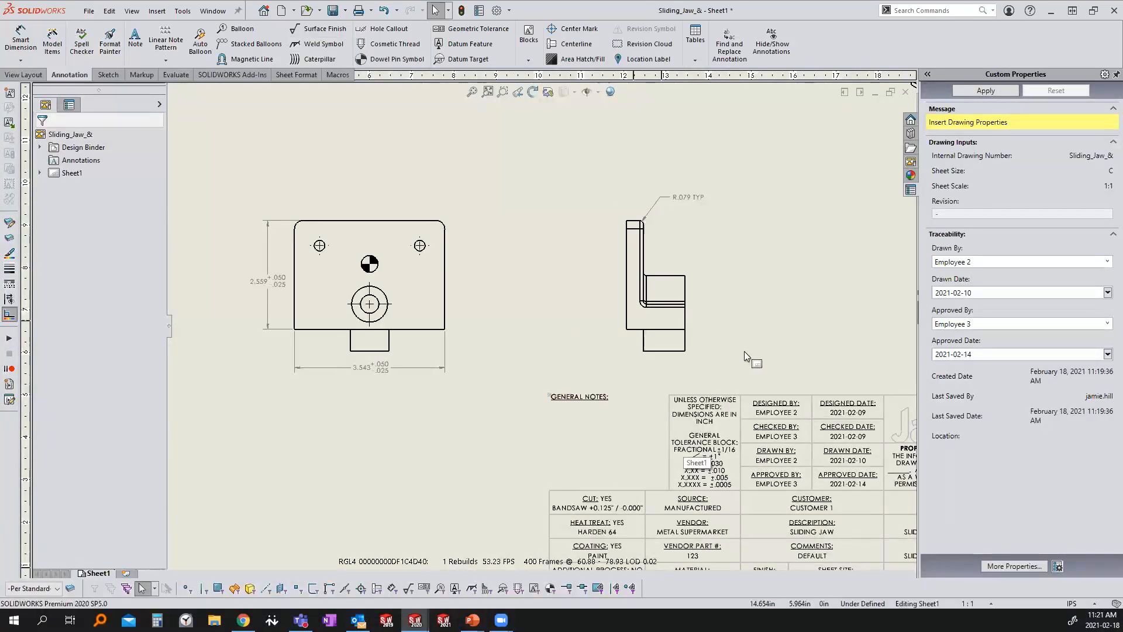
click(911, 134)
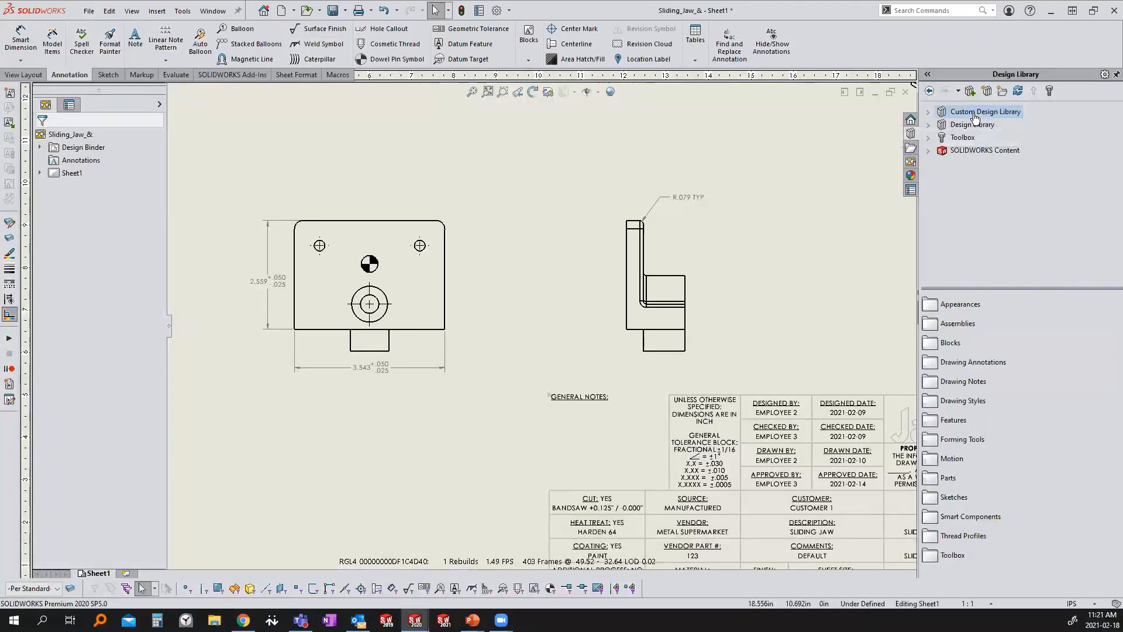
click(974, 362)
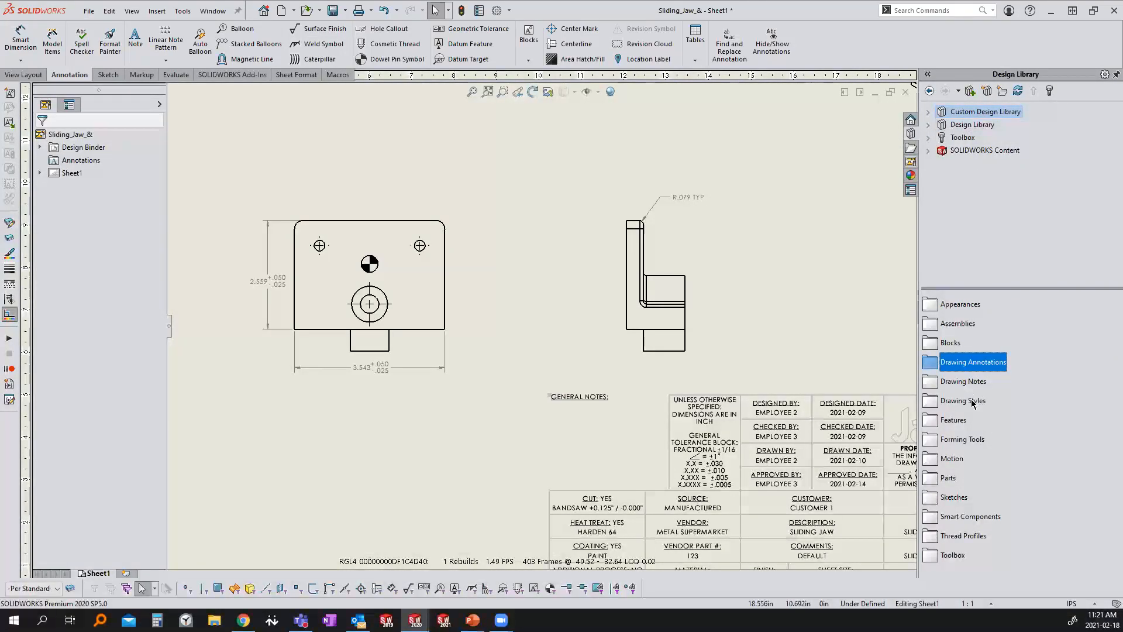
double_click(969, 365)
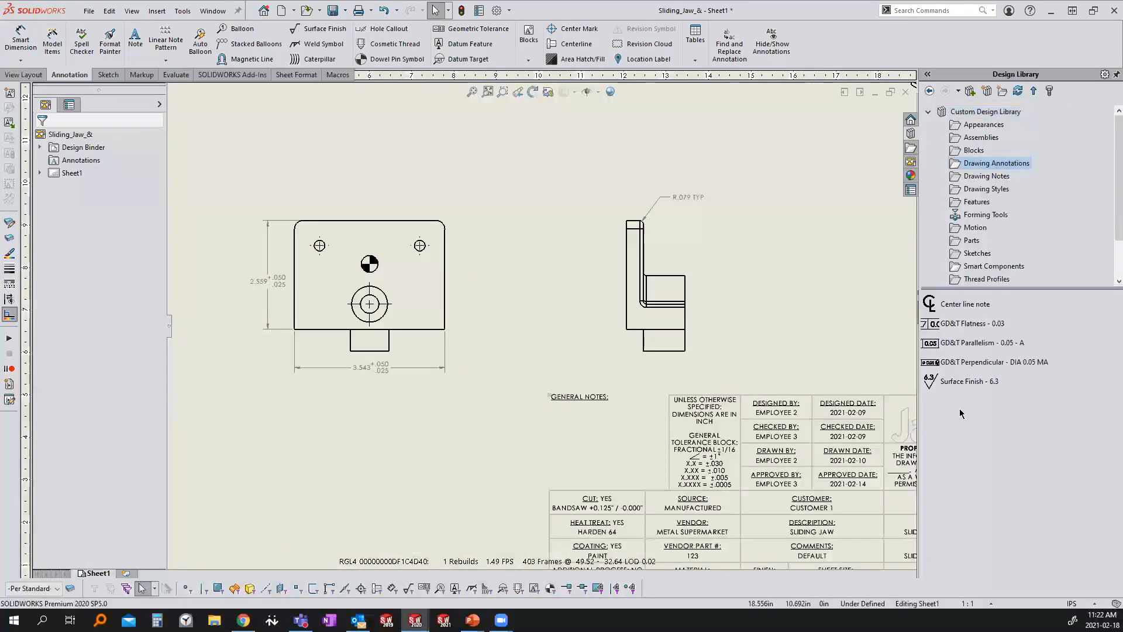
click(983, 177)
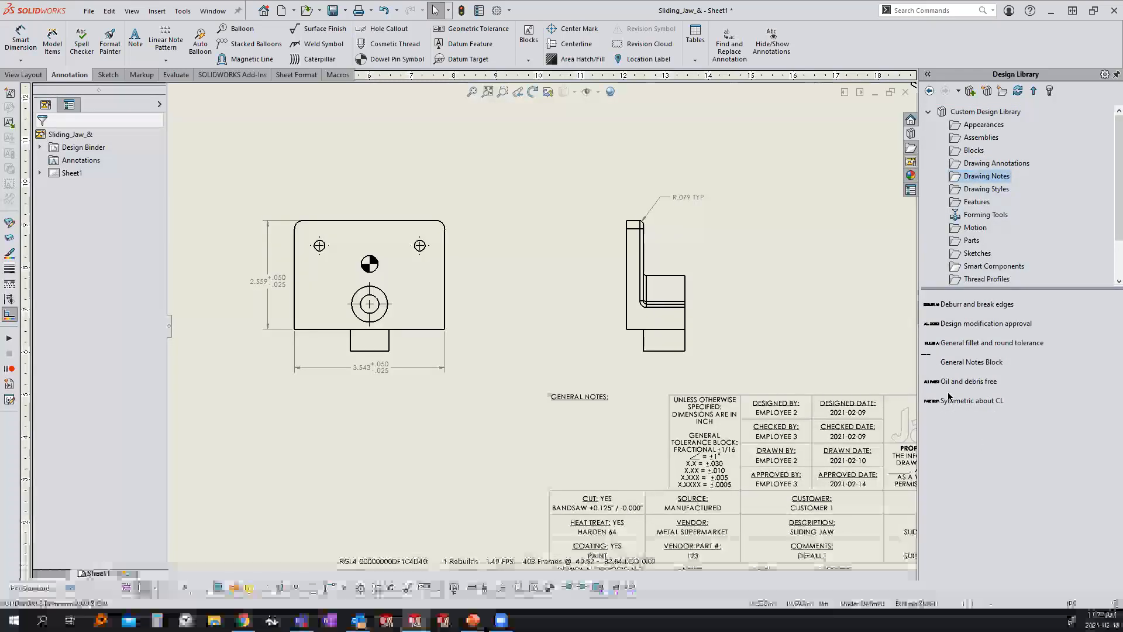
Step: Add the library notes for oil and debris free, deburr and break edges, and symmetric about CL under the General Notes heading
mouse_move(959, 381)
mouse_down()
mouse_move(851, 390)
mouse_move(653, 468)
mouse_move(617, 401)
mouse_move(566, 405)
mouse_up()
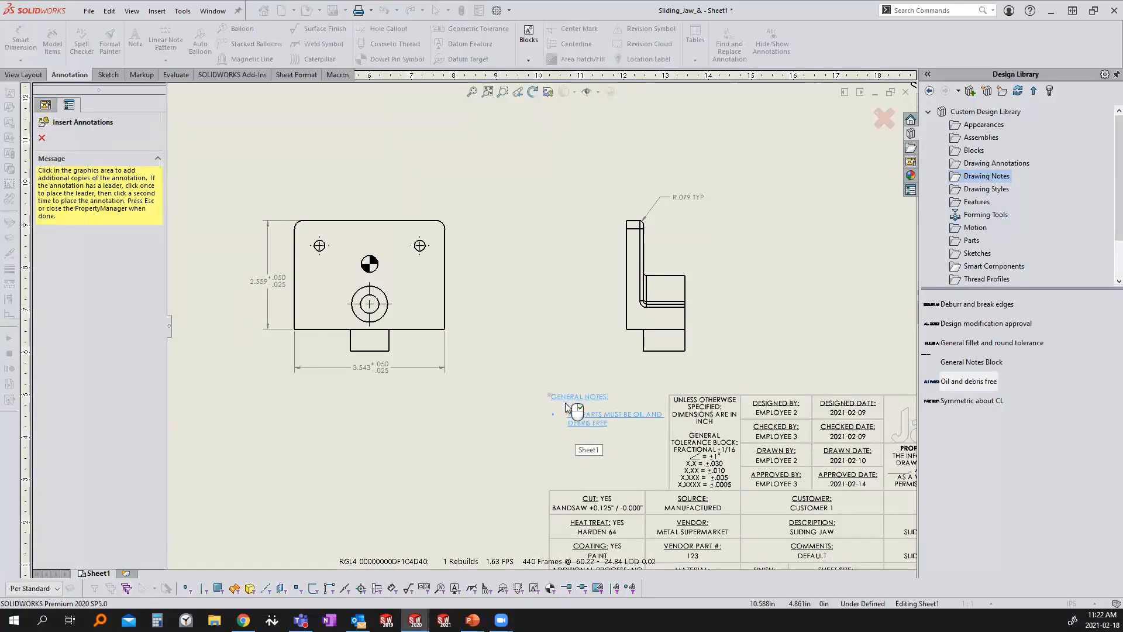
key(Escape)
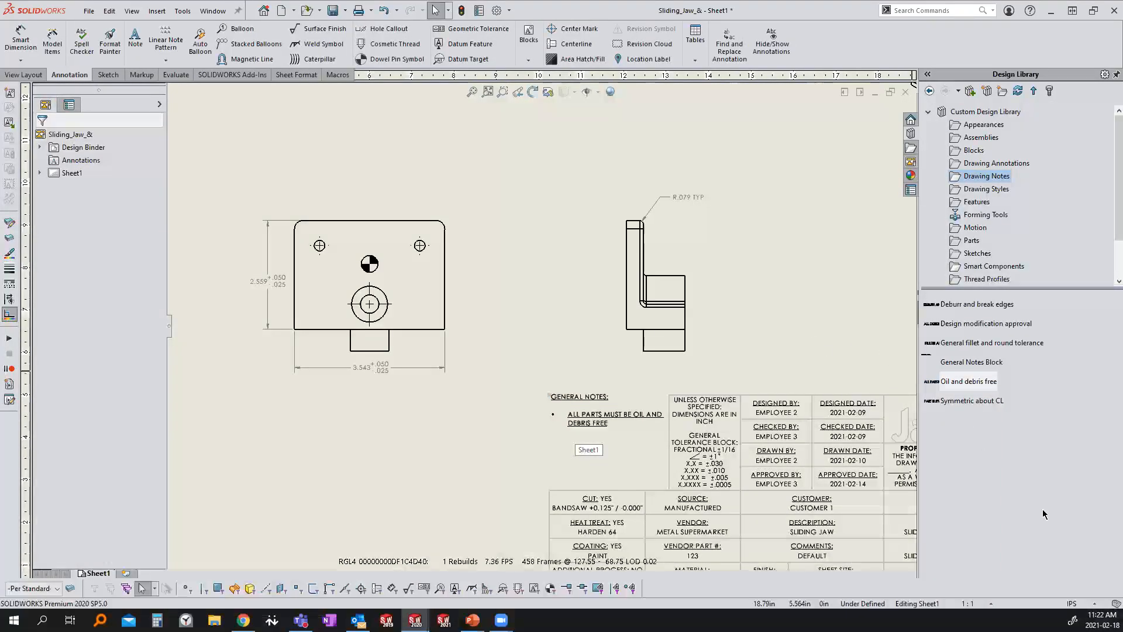
mouse_move(983, 307)
mouse_down()
mouse_move(571, 405)
mouse_move(591, 473)
mouse_move(557, 412)
mouse_up()
key(Escape)
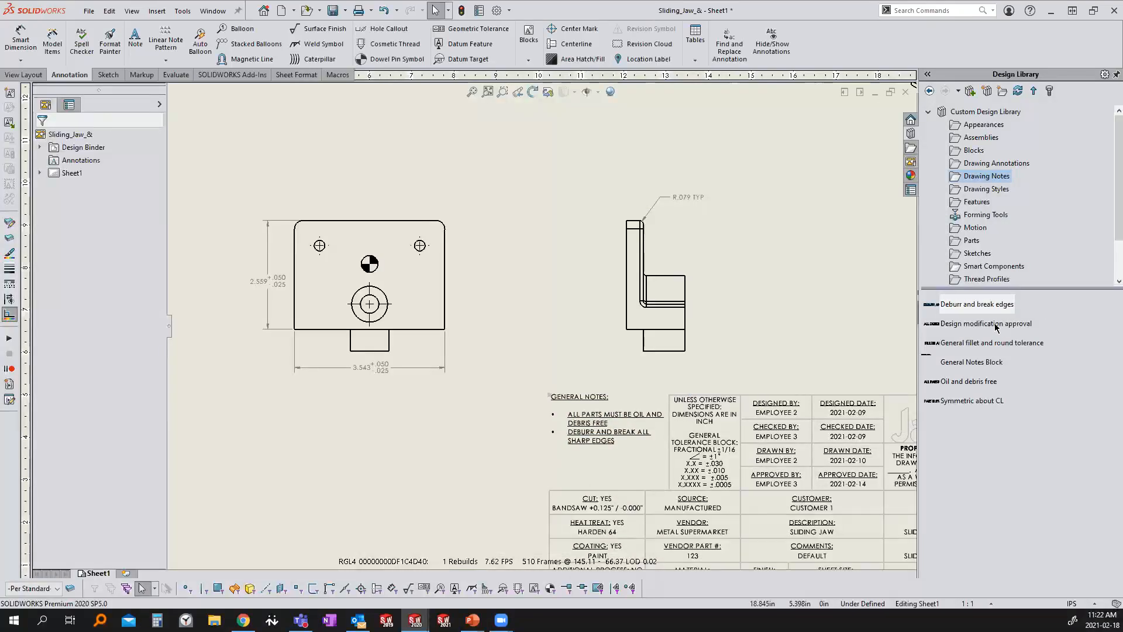
mouse_move(987, 328)
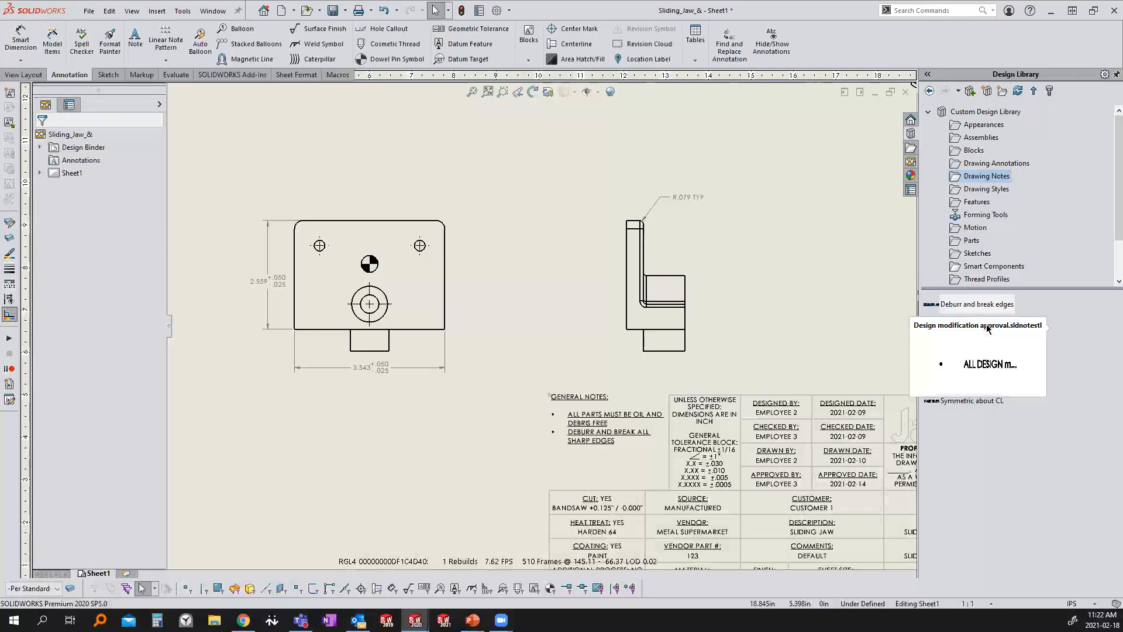
drag(979, 409, 577, 466)
key(Escape)
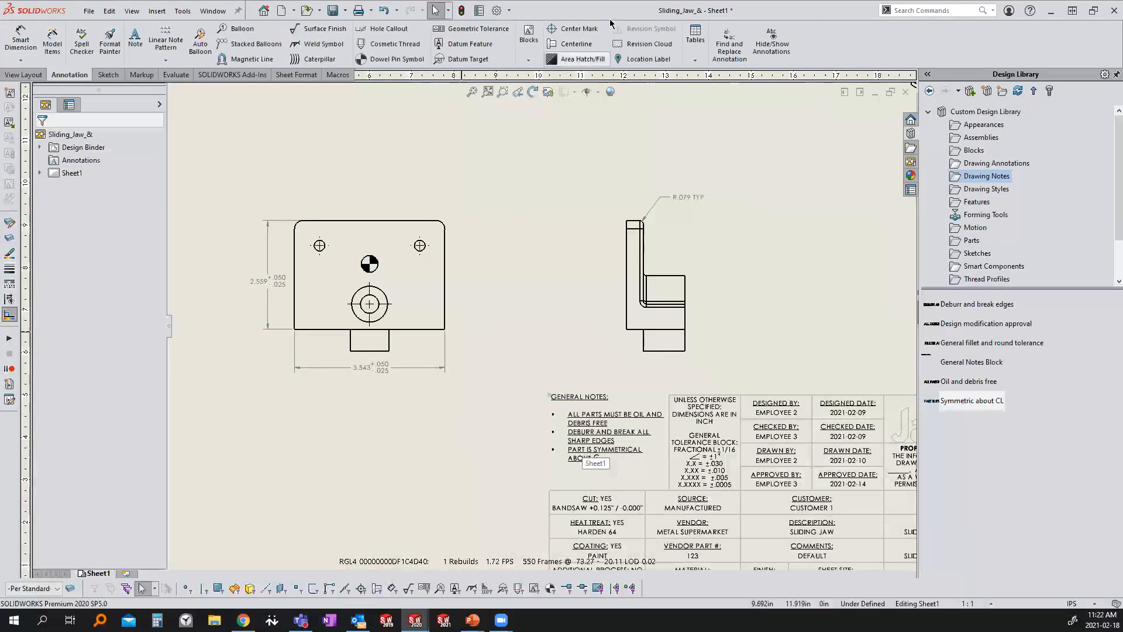
Step: Insert a vertical centerline between the jaw plate's two side edges in the front view and extend it below the lower tab
click(566, 44)
click(444, 280)
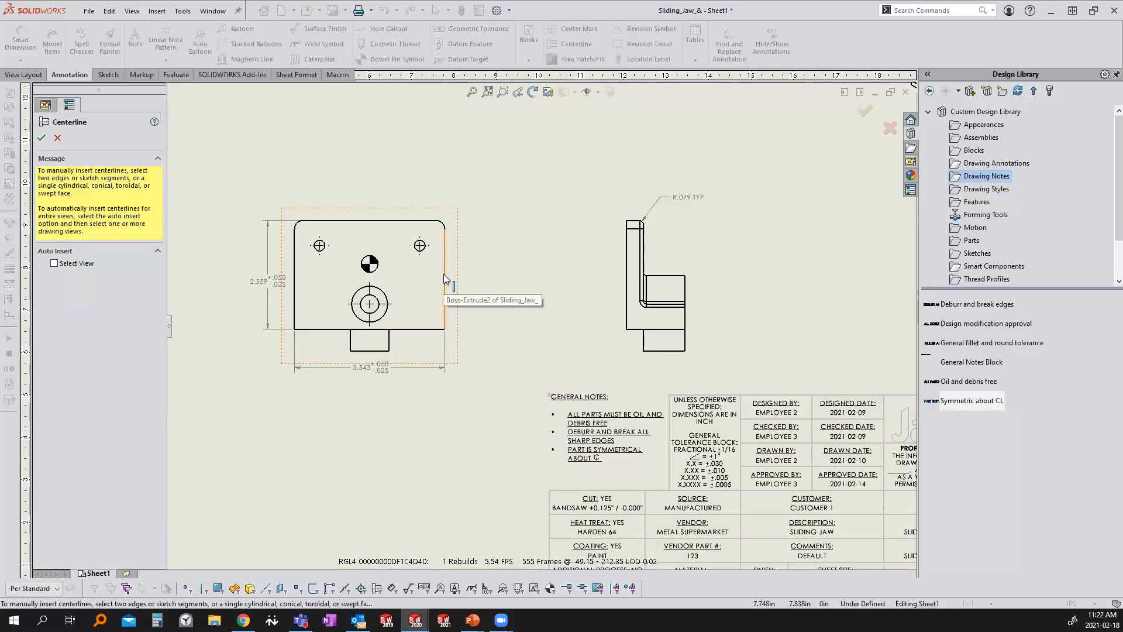
click(294, 267)
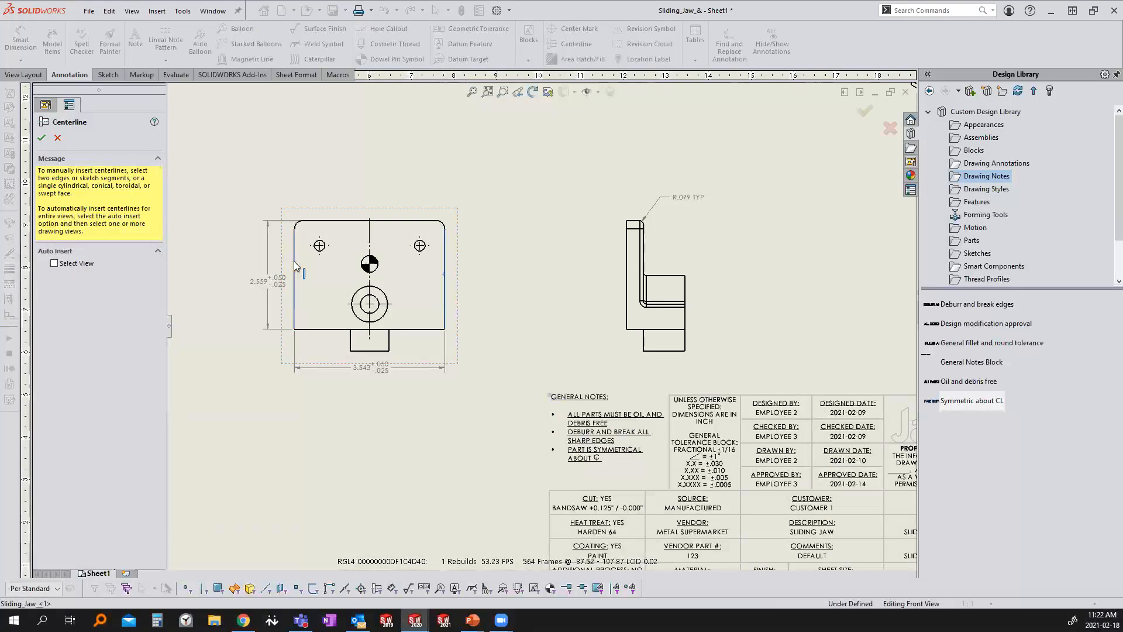
key(Escape)
click(370, 334)
drag(369, 339, 370, 359)
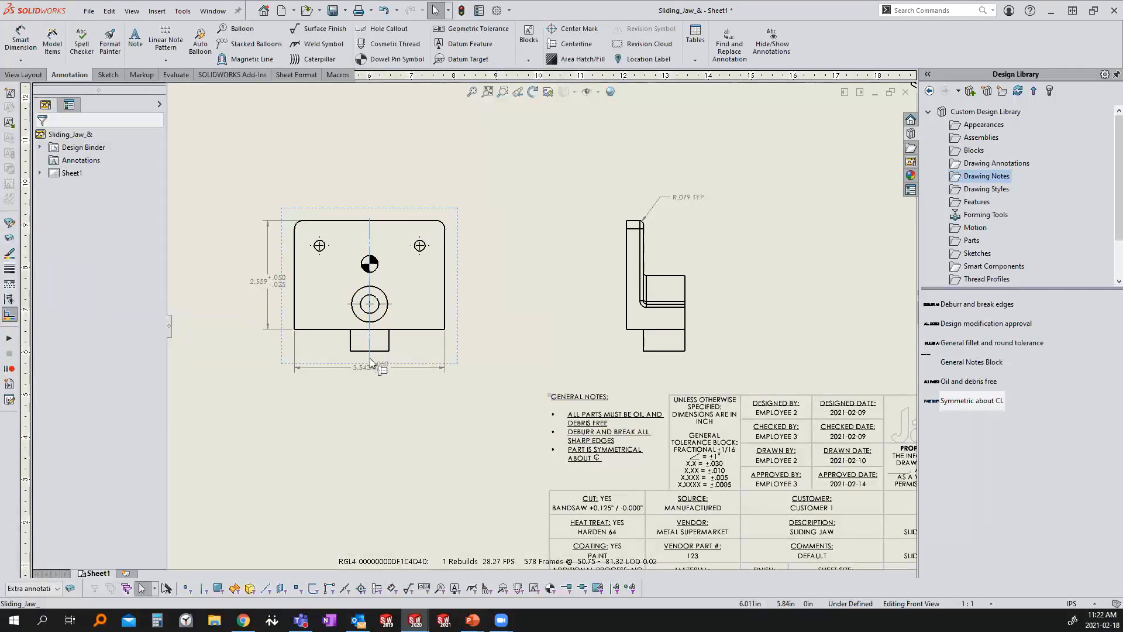
click(412, 408)
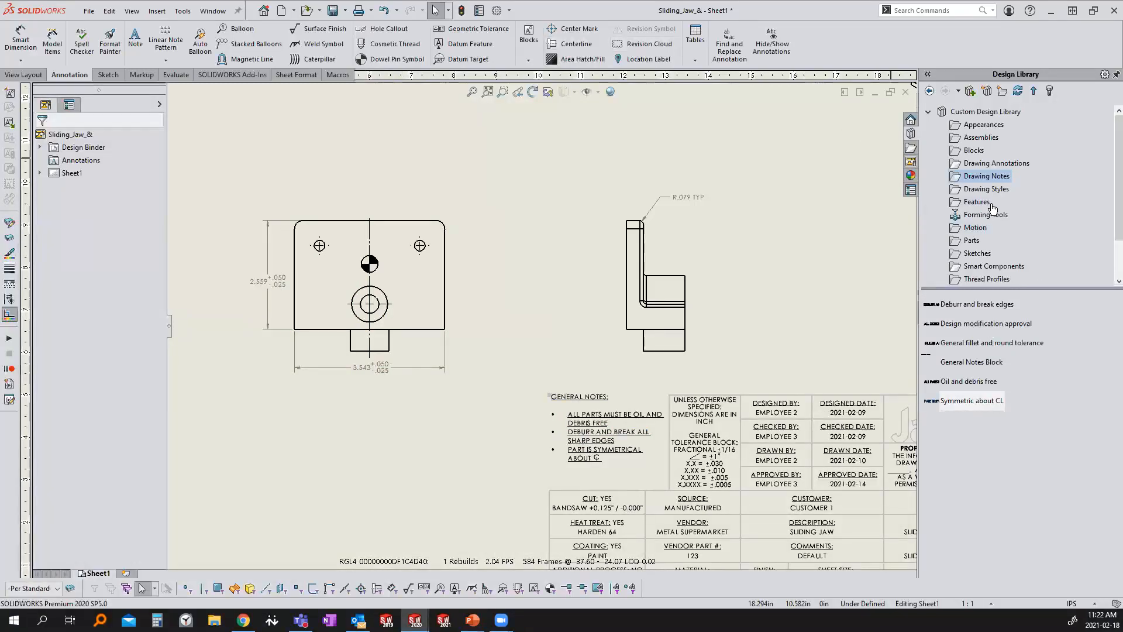
Step: Place the library's center line note above the vertical centerline in the front view
click(1003, 166)
mouse_move(966, 308)
mouse_down()
mouse_move(368, 225)
mouse_move(360, 214)
mouse_move(369, 211)
mouse_up()
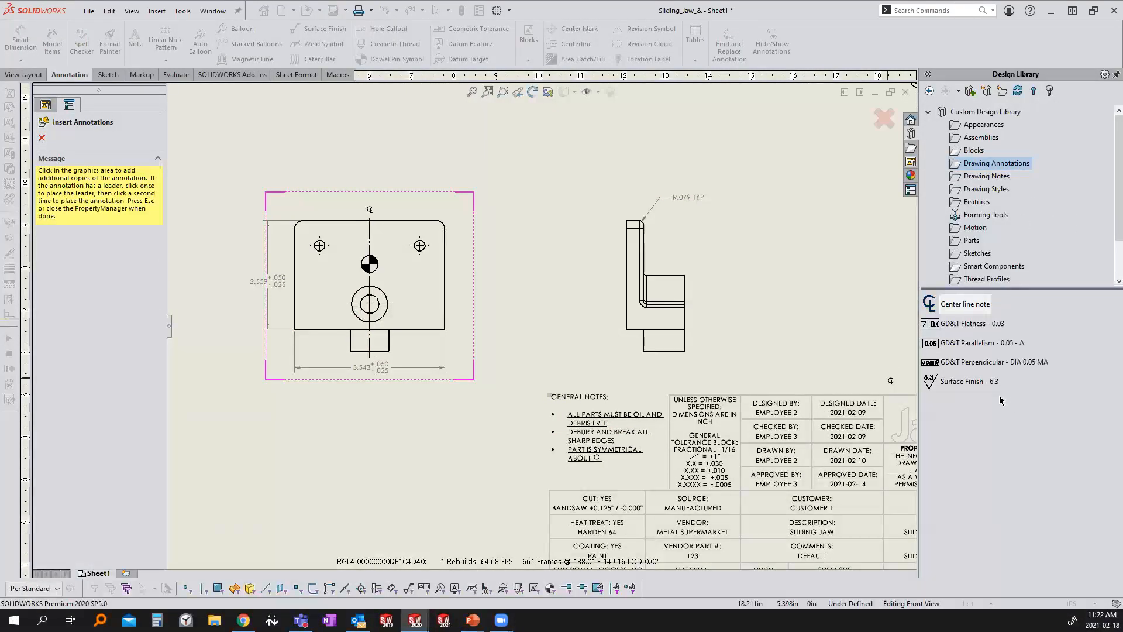
key(Escape)
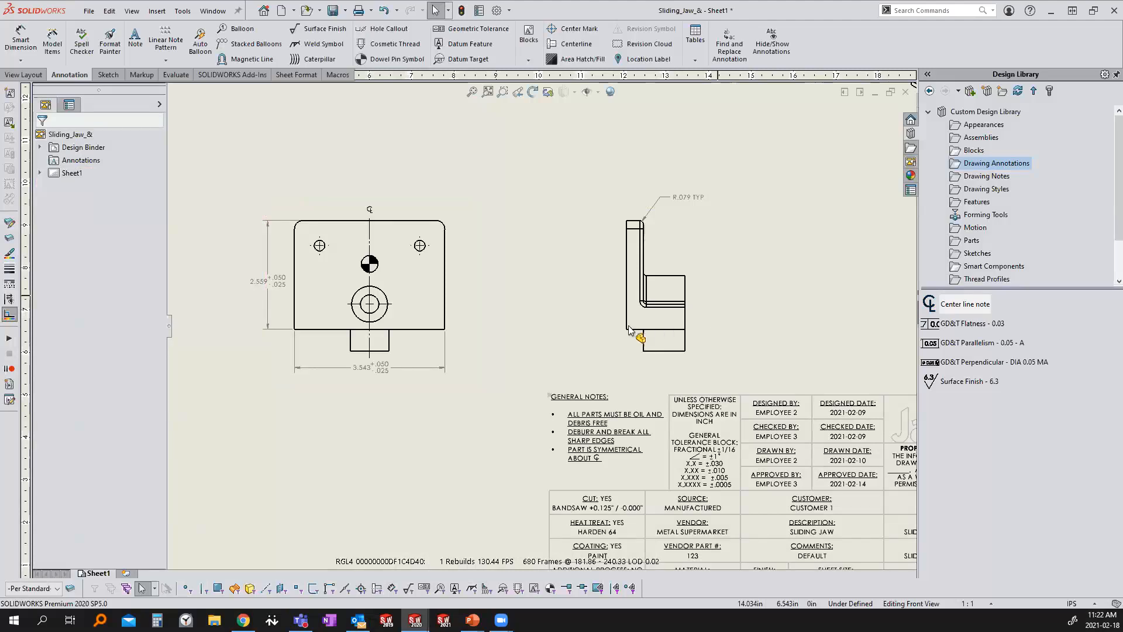
Step: Attach the library's 6.3 surface finish symbol to the jaw plate's upper edge in the front view
scroll(630, 290, down, 2)
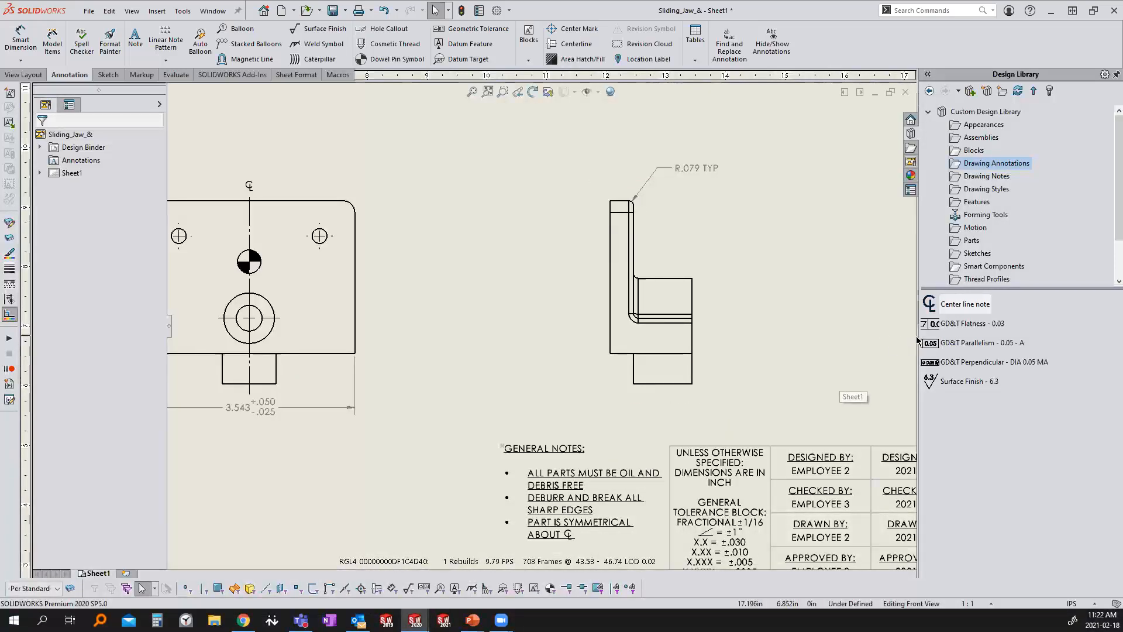
mouse_move(963, 386)
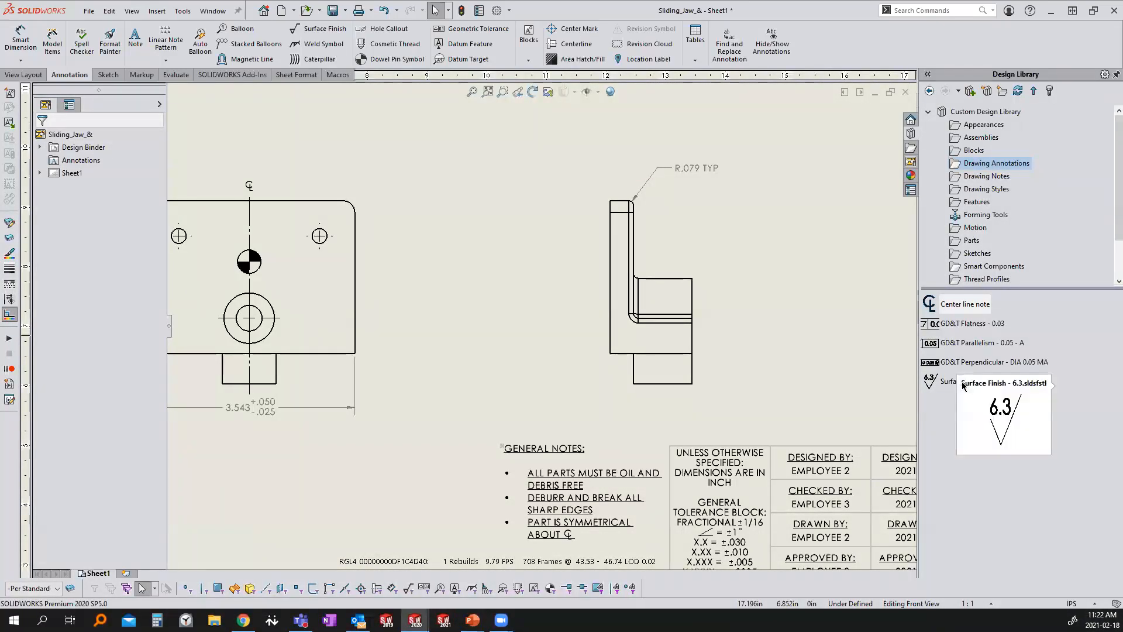
mouse_move(948, 383)
mouse_down()
mouse_move(328, 193)
mouse_move(468, 187)
mouse_move(280, 201)
mouse_up()
key(Escape)
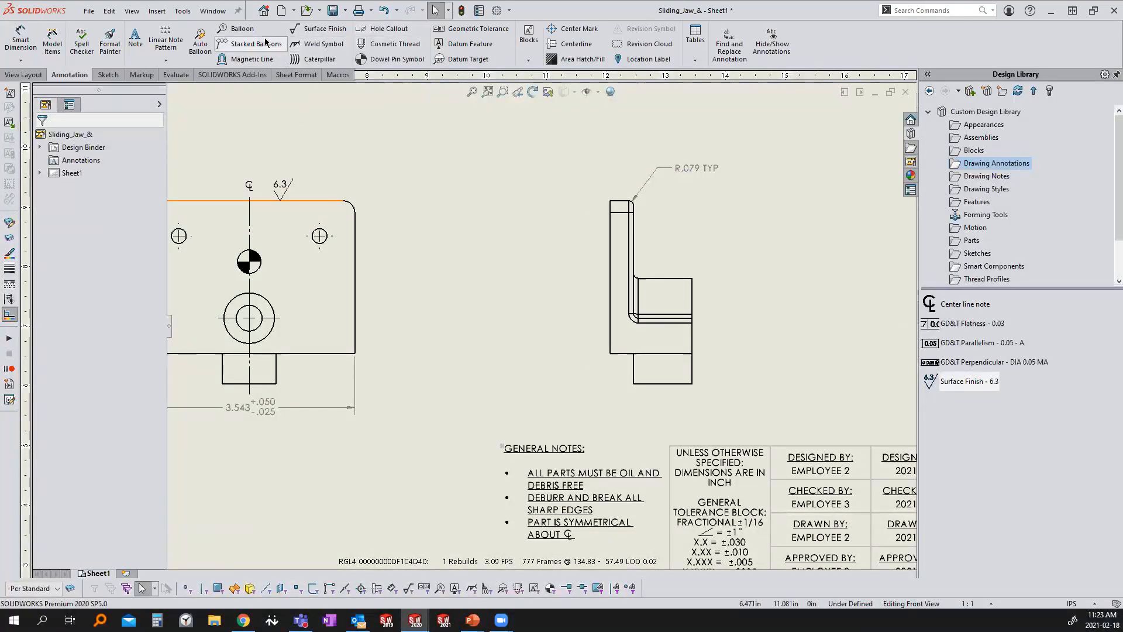
Step: Add datum feature A to the horizontal edge just above the tab in the right view, placing its label outside the part
click(470, 43)
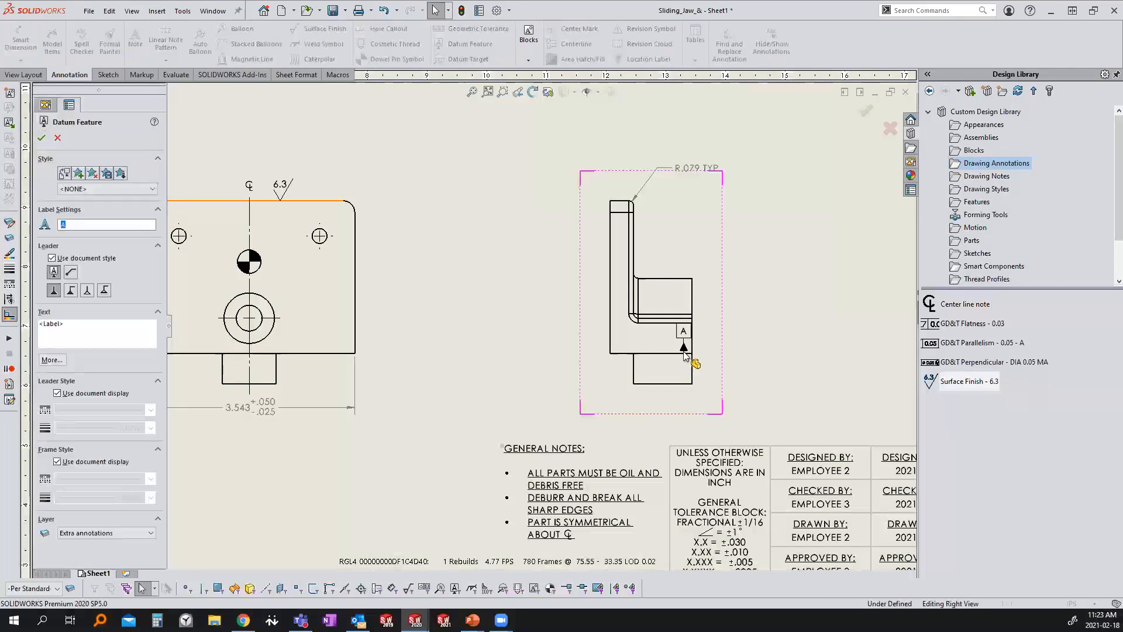
click(685, 354)
click(720, 379)
key(Escape)
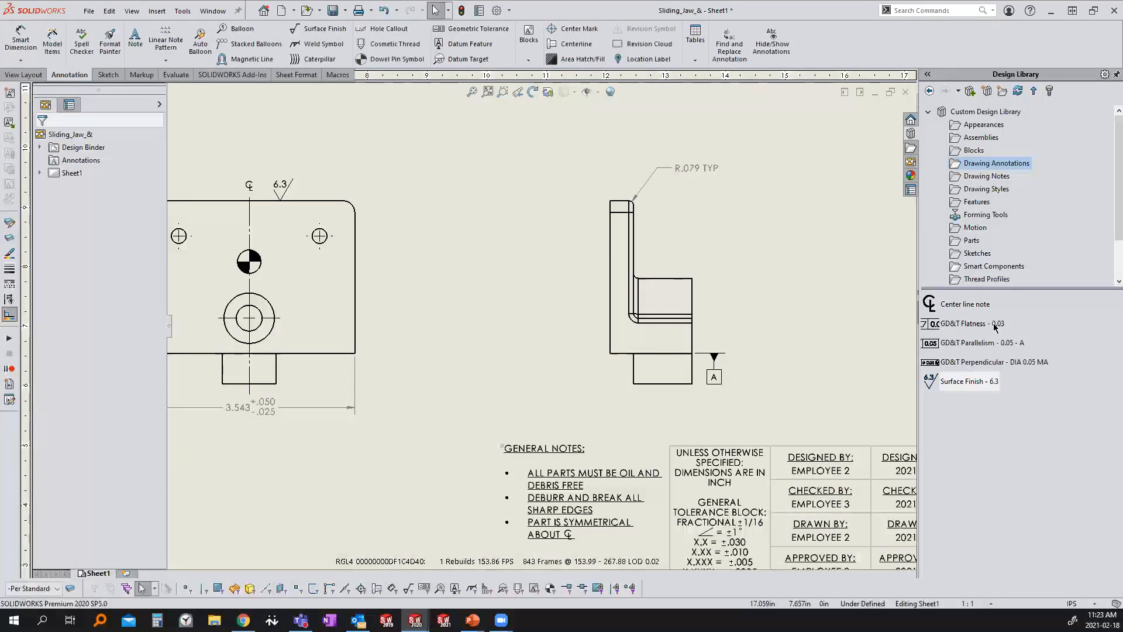
Step: Add the library's 0.05 perpendicularity tolerance with a leader to the right view's tall vertical back edge, and stack the 0.03 flatness tolerance above it
mouse_move(963, 365)
mouse_down()
mouse_move(584, 351)
mouse_move(497, 310)
mouse_up()
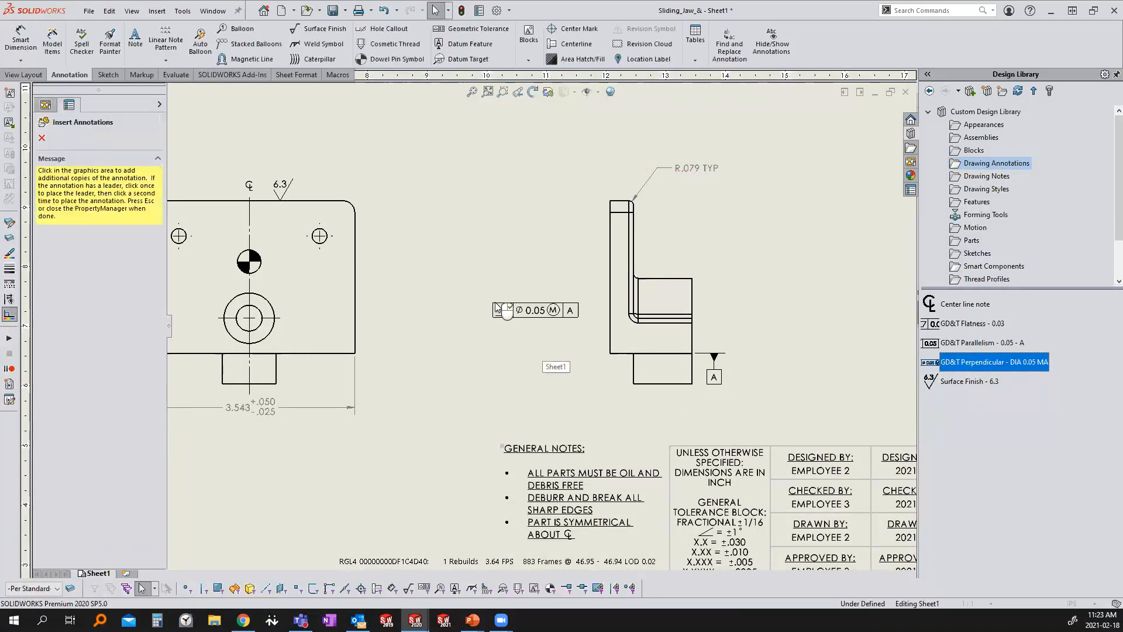
key(Escape)
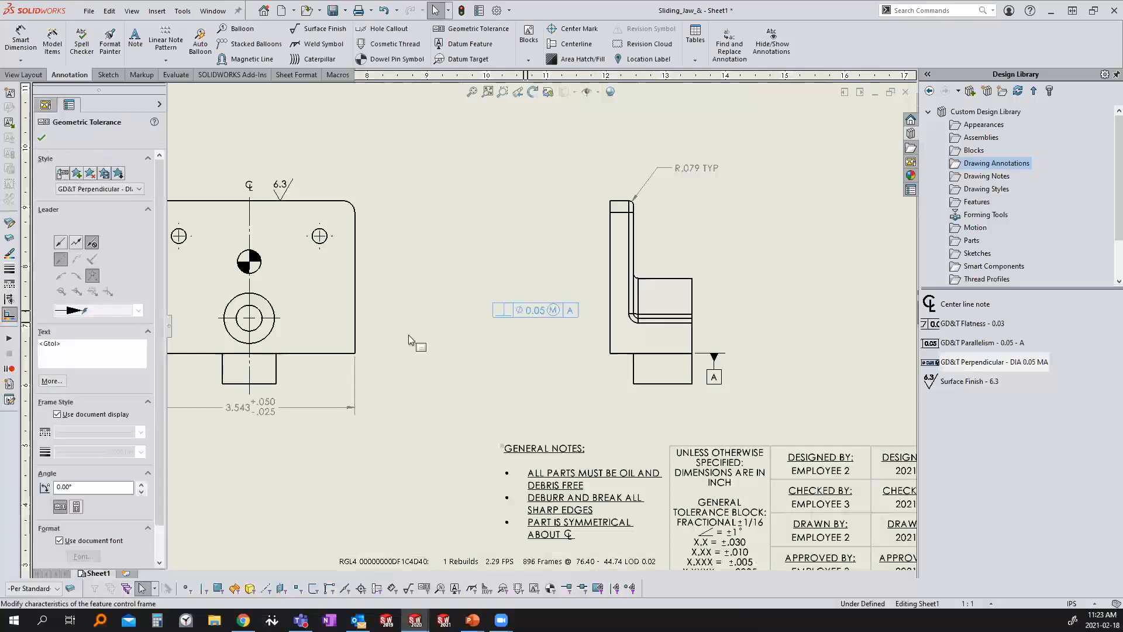
click(61, 244)
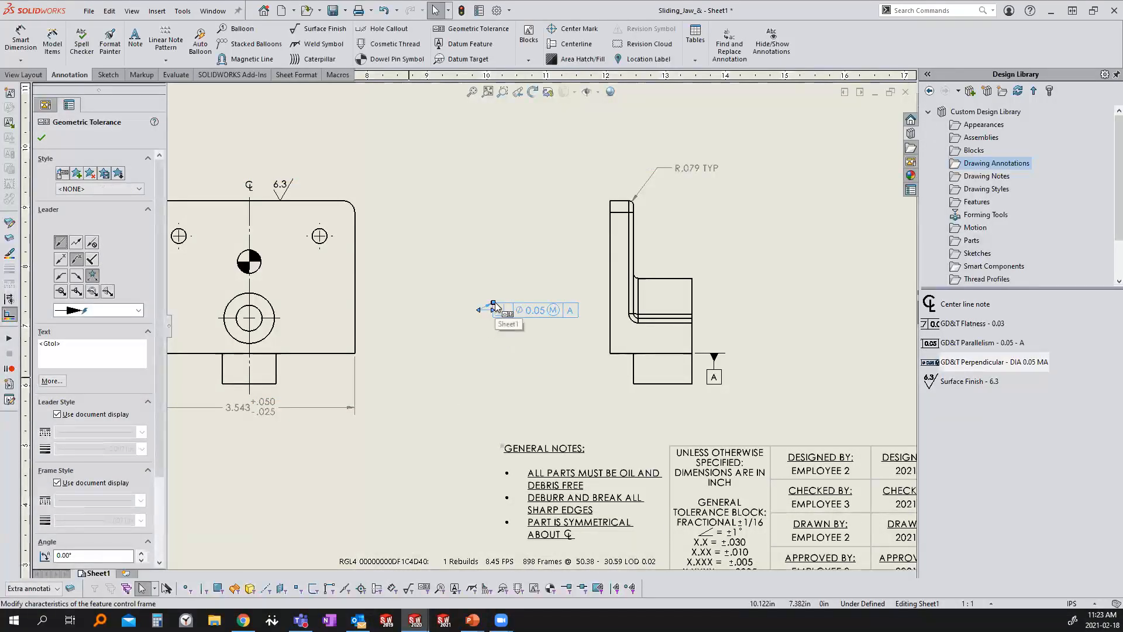
drag(494, 306, 466, 235)
drag(493, 301, 610, 292)
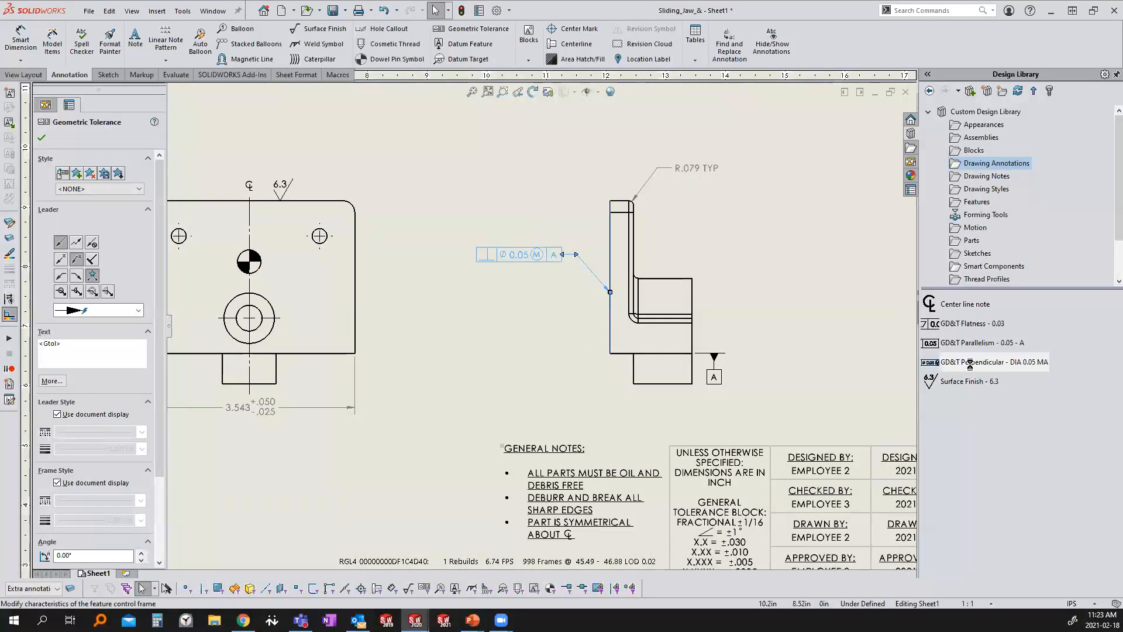
key(Escape)
mouse_move(973, 328)
mouse_down()
mouse_move(713, 305)
mouse_move(476, 233)
mouse_up()
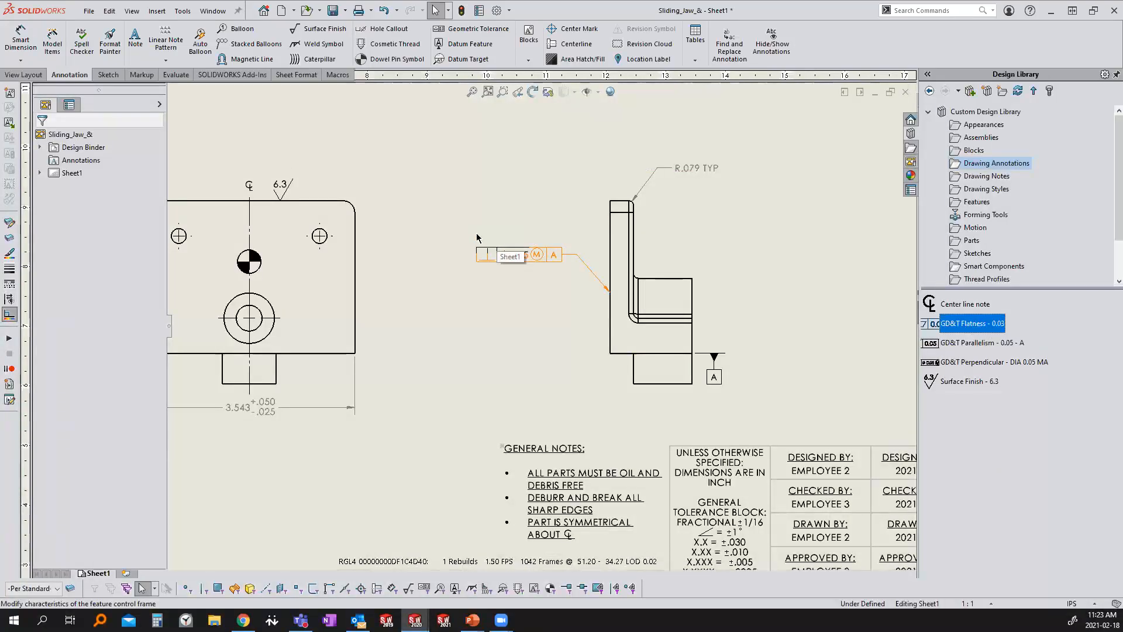
click(533, 363)
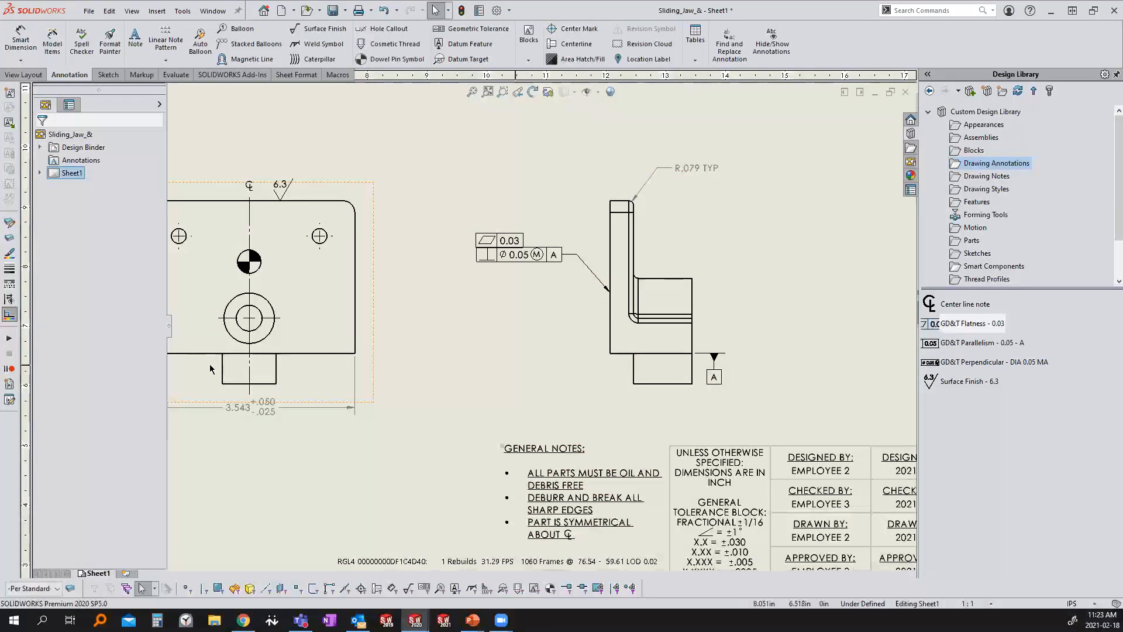
Step: Look through the Drawing Notes folder of the custom design library, including the General Notes Block
scroll(680, 352, up, 5)
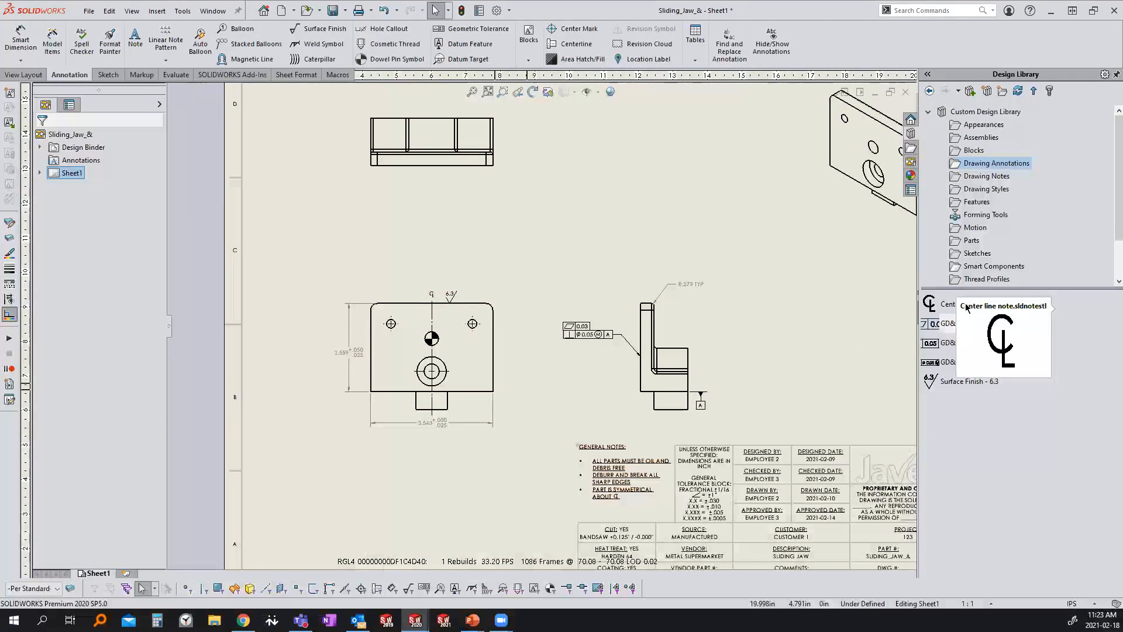
click(989, 177)
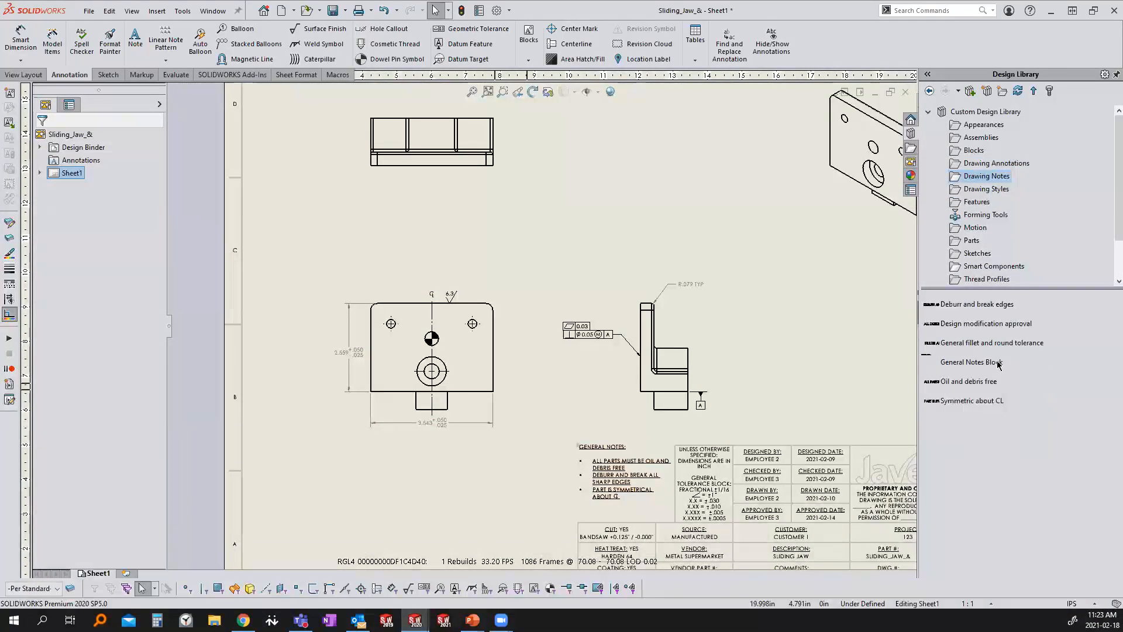
drag(979, 358, 454, 465)
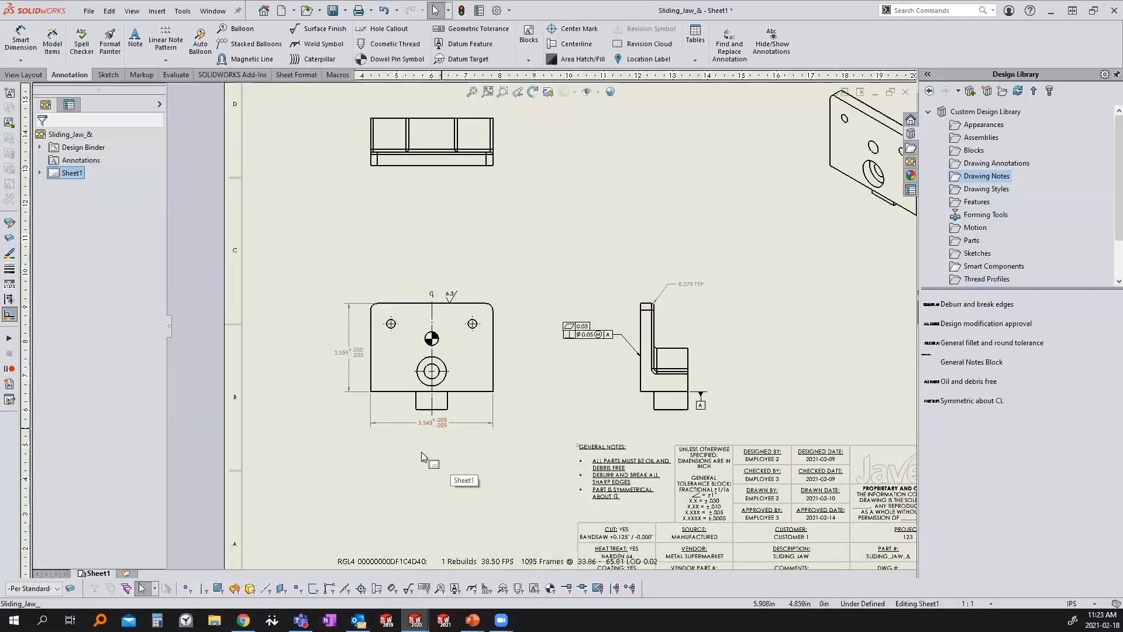
drag(703, 542, 658, 560)
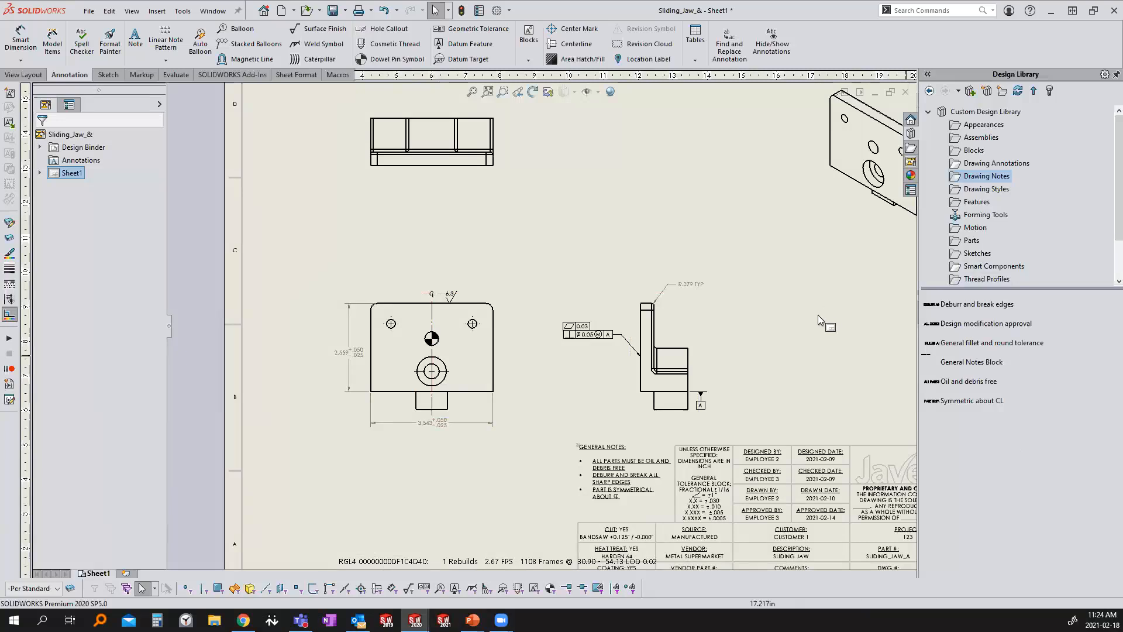
Step: Add a revision row to the revision table and place its triangular symbol just above the side view's flatness and perpendicularity frame
key(f)
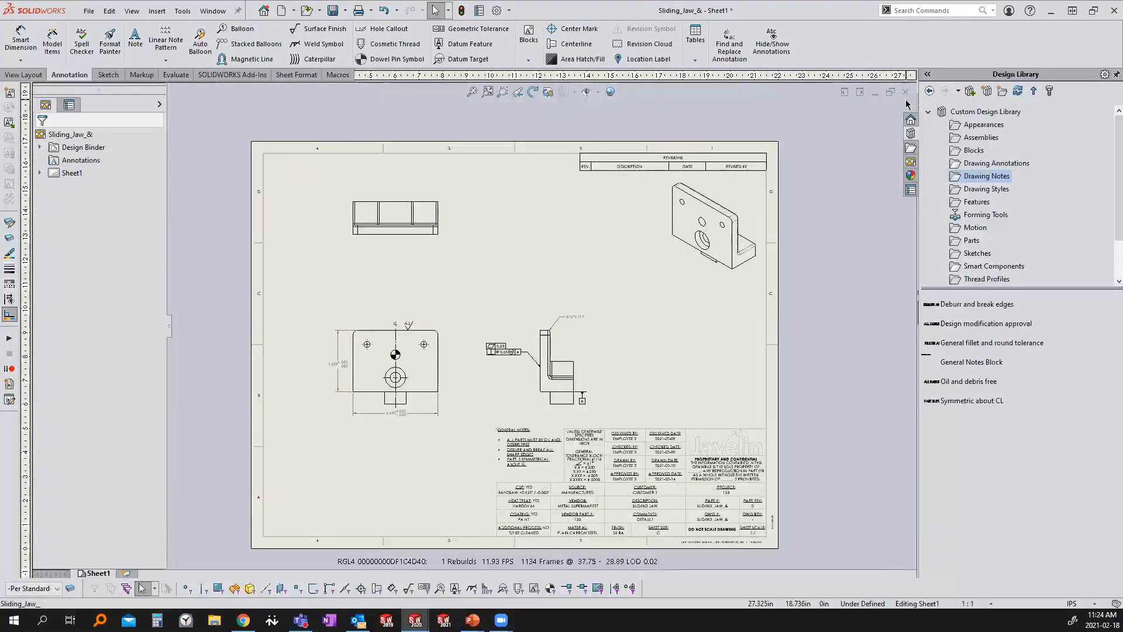
scroll(645, 250, down, 3)
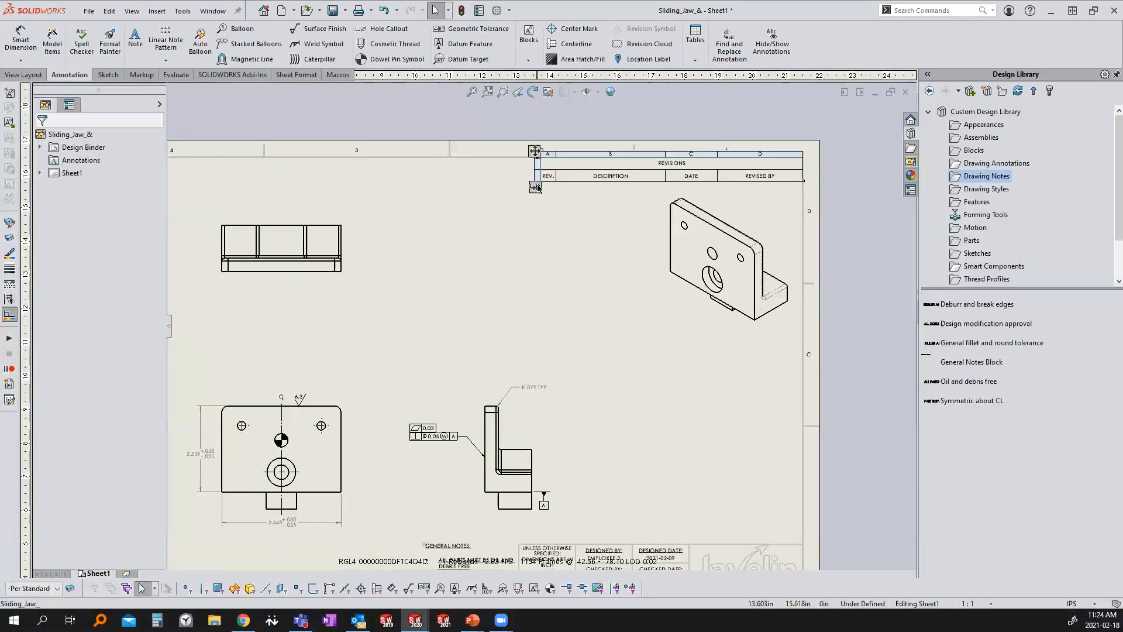
click(537, 187)
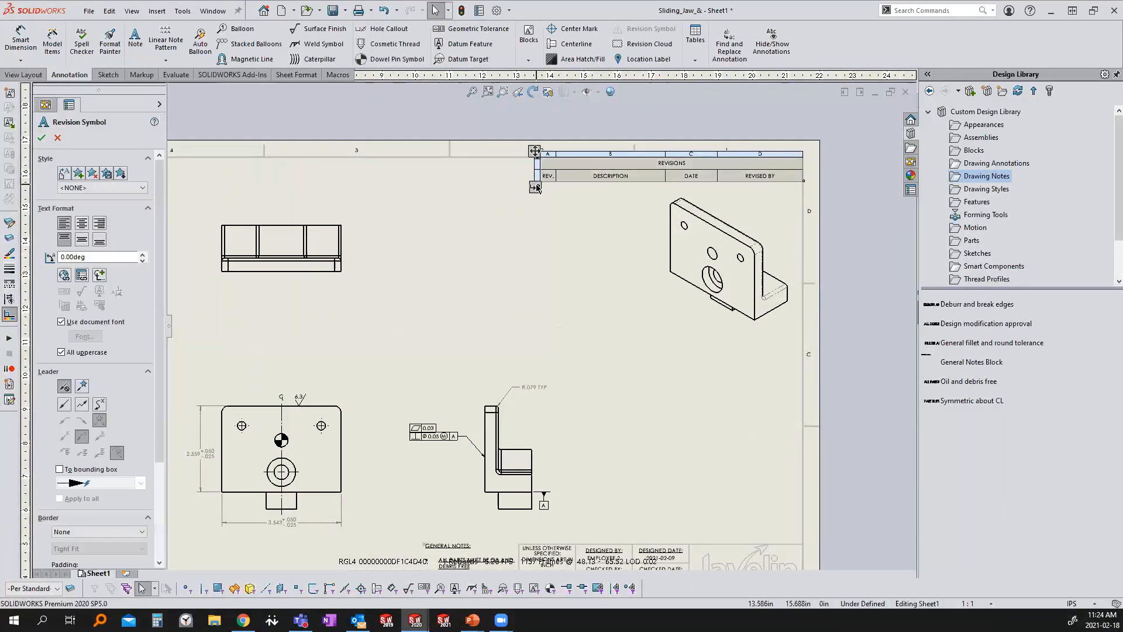
right_click(538, 188)
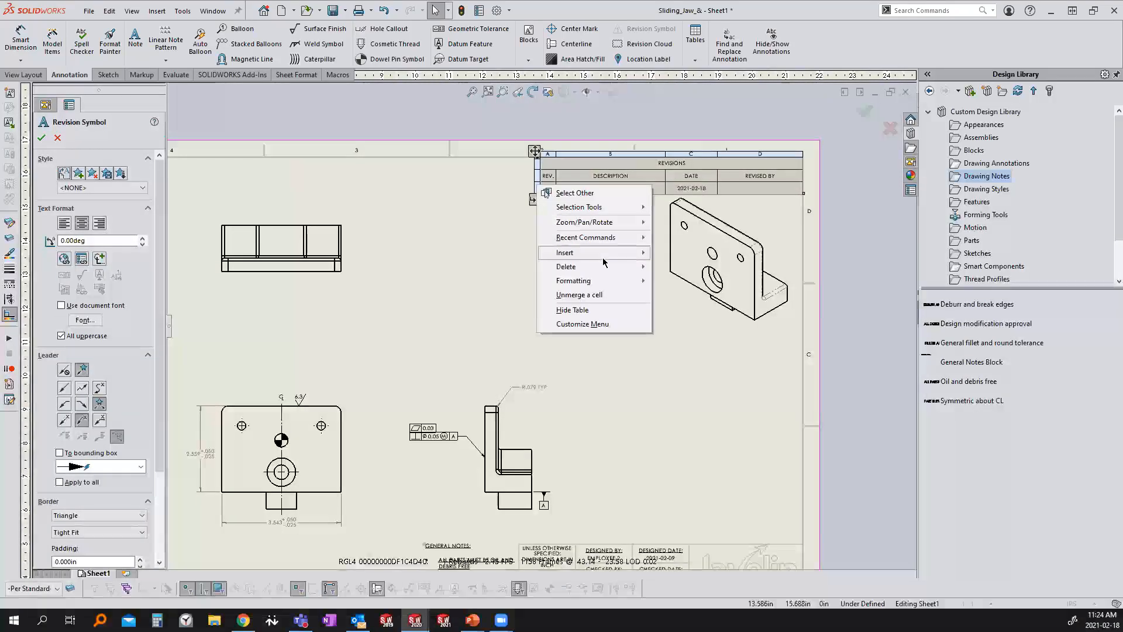
mouse_move(610, 256)
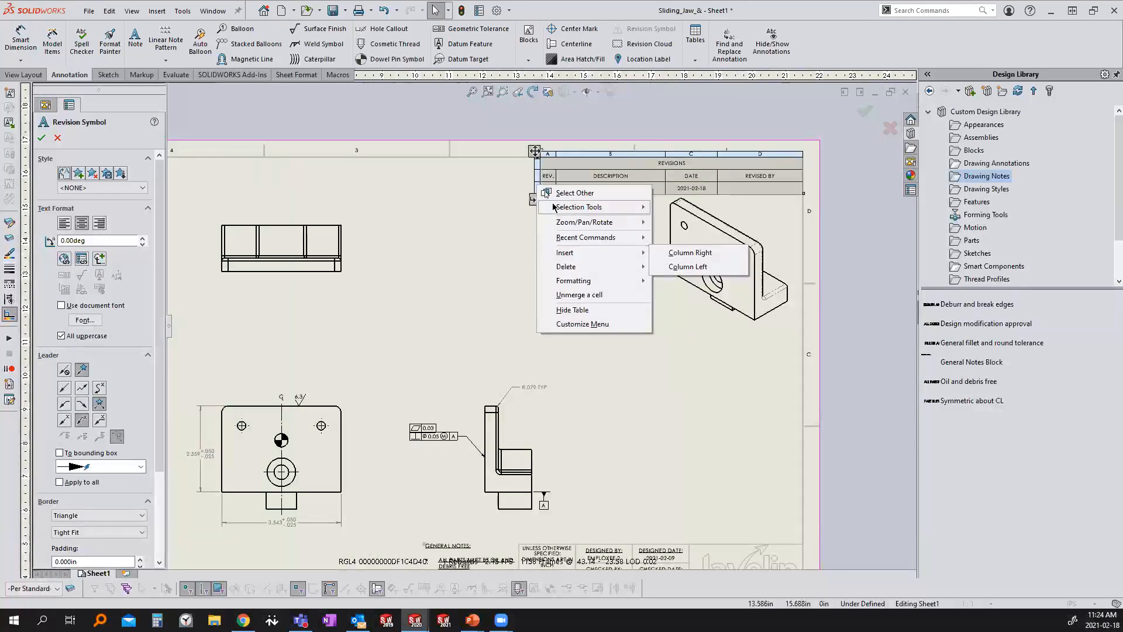
key(Escape)
key(Escape)
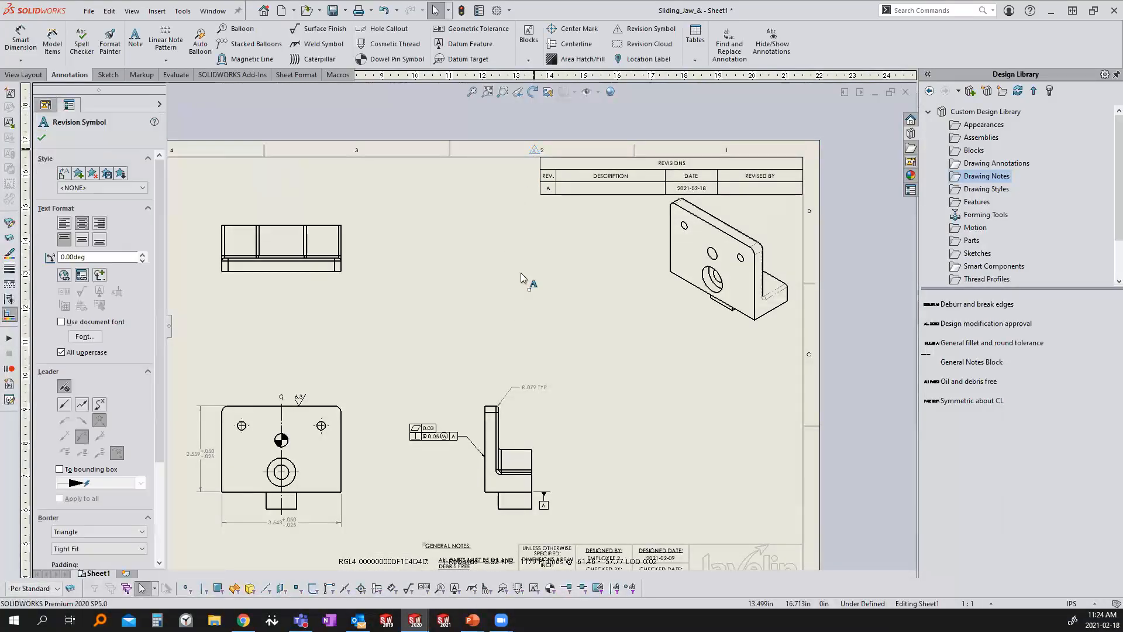
drag(533, 151, 446, 428)
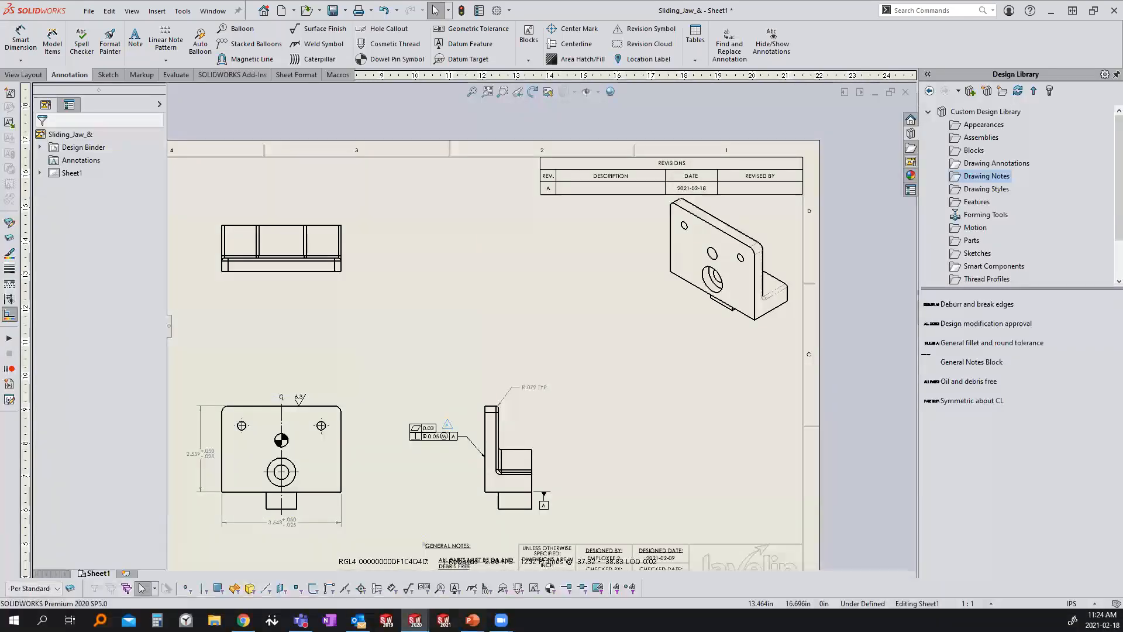
click(579, 274)
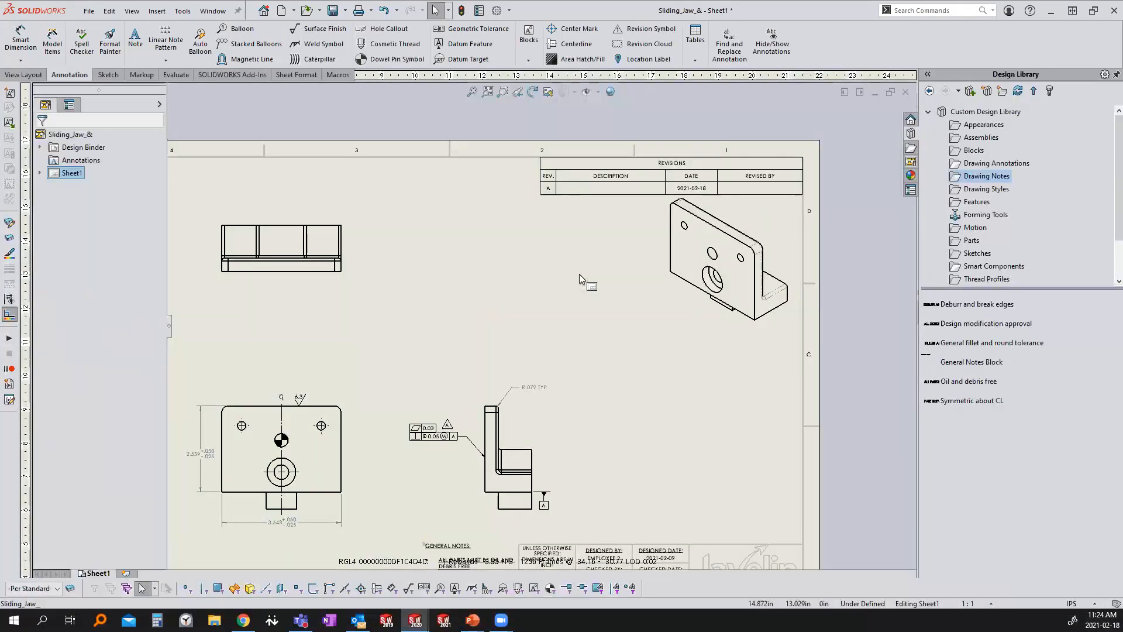
Step: Enter "THIS KIS A CHANGE" as the description of revision A in the revision table
click(600, 187)
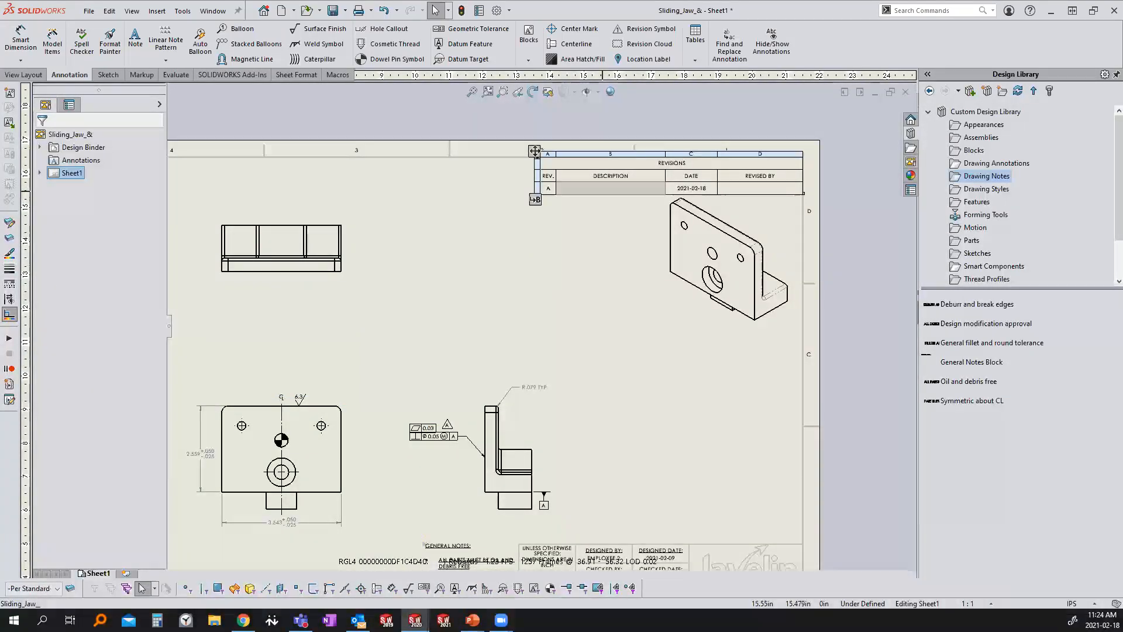
double_click(600, 187)
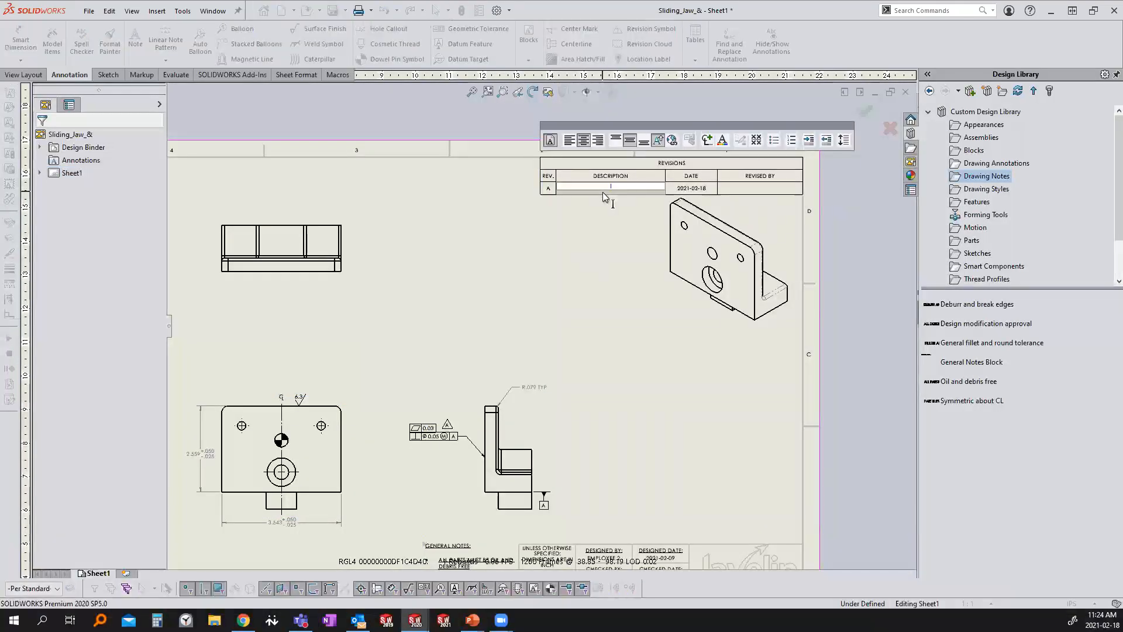
text(THIS KIS )
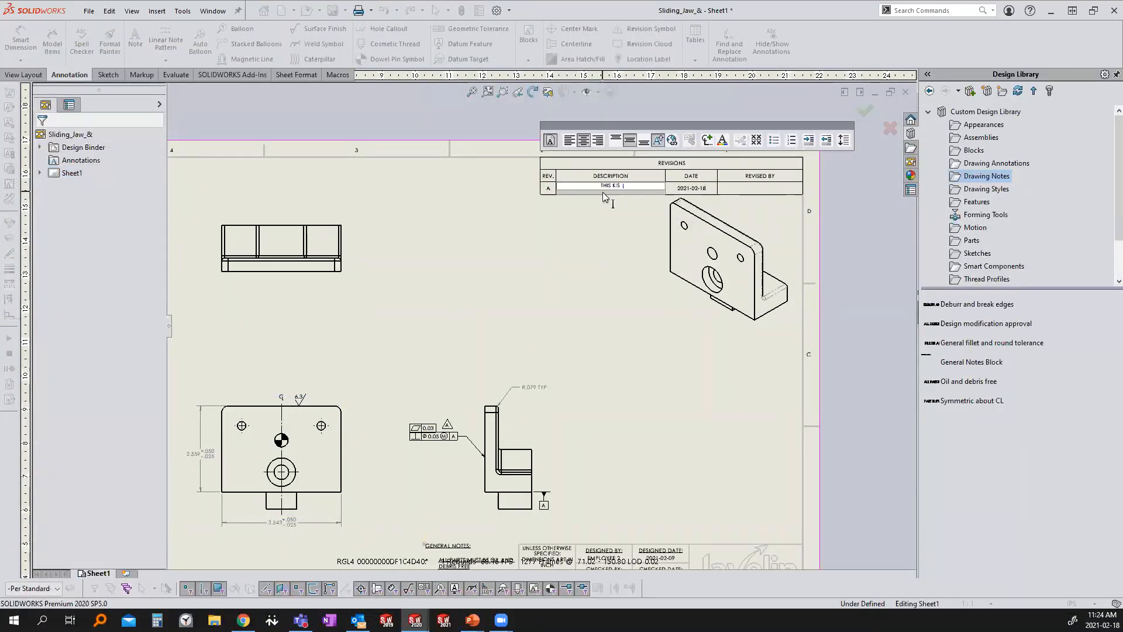
text(A CHANGE)
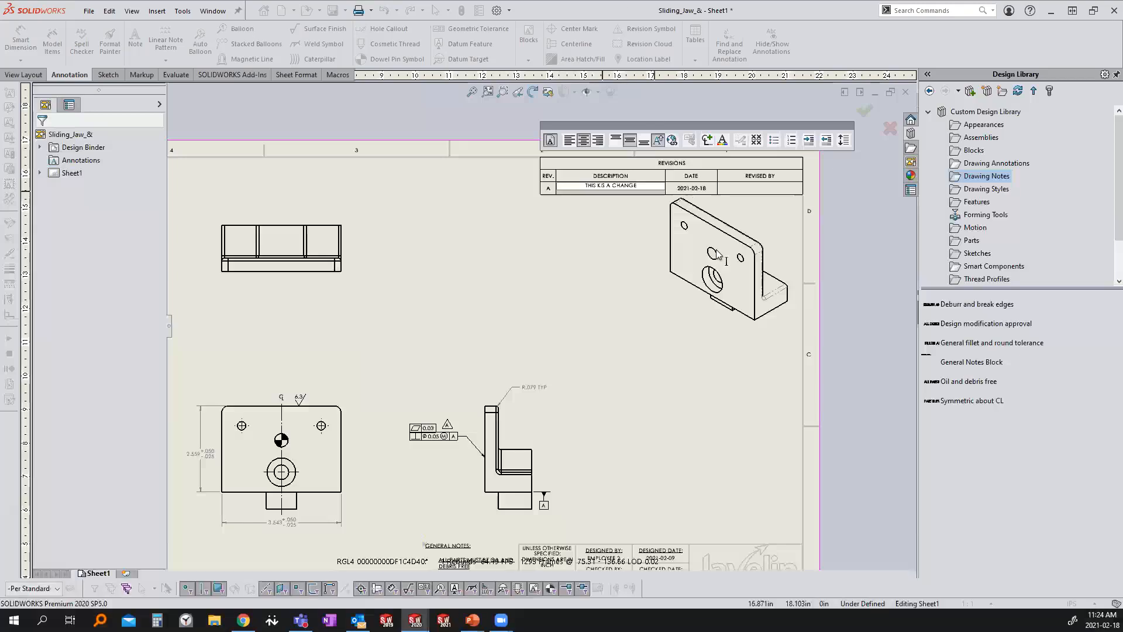
click(592, 292)
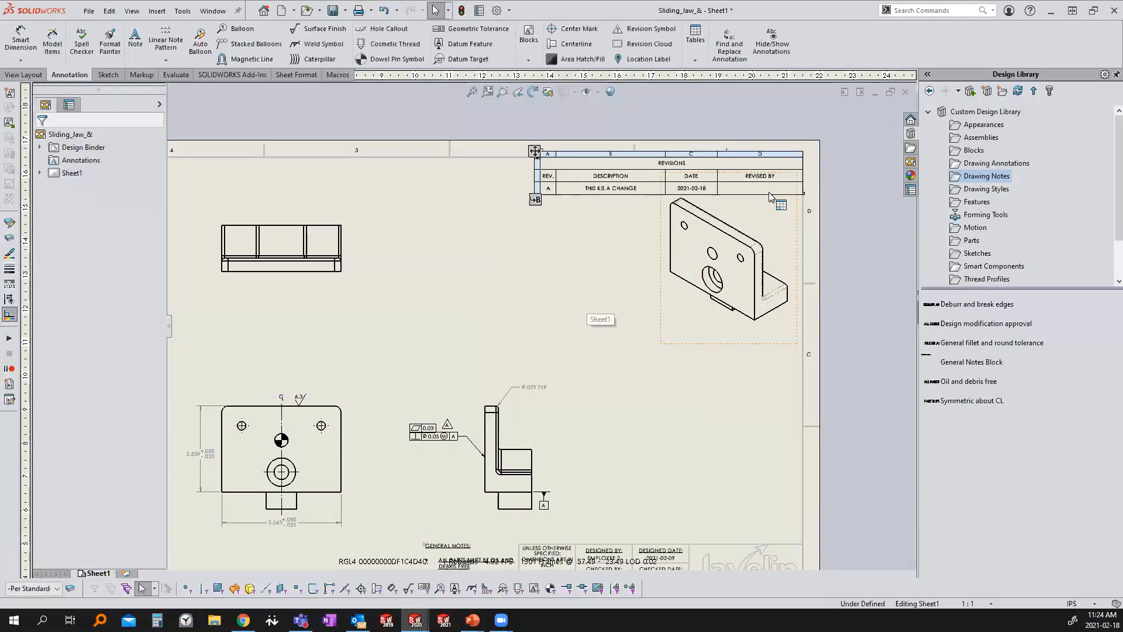
Step: Insert a column directly right of the REV. column in the revision table and set its column property to Zone
mouse_move(567, 178)
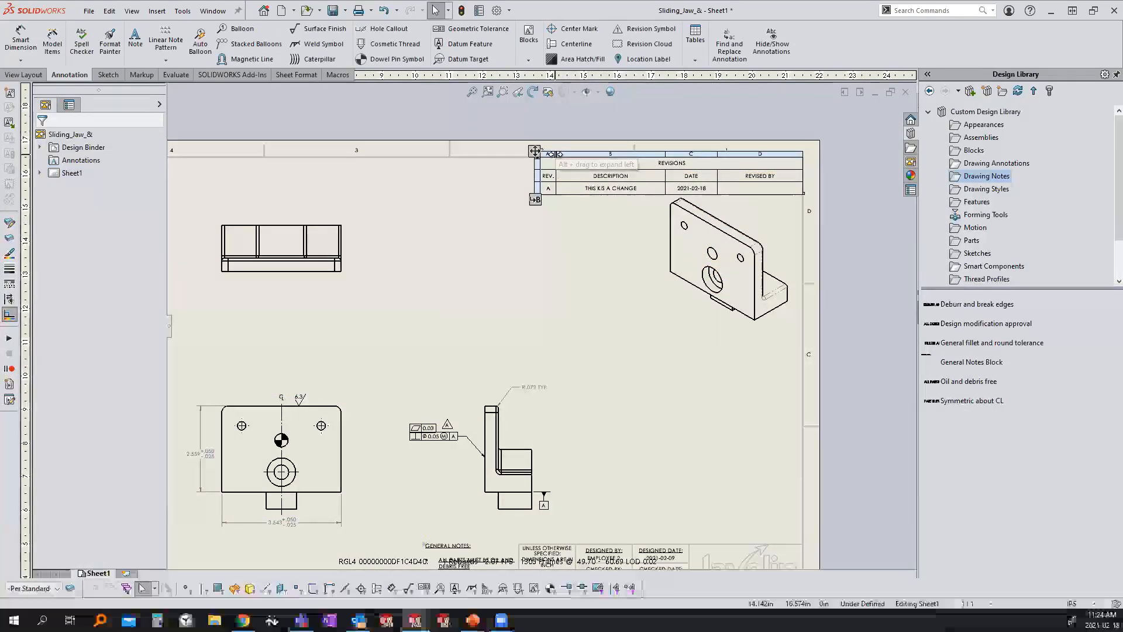
click(548, 153)
right_click(554, 154)
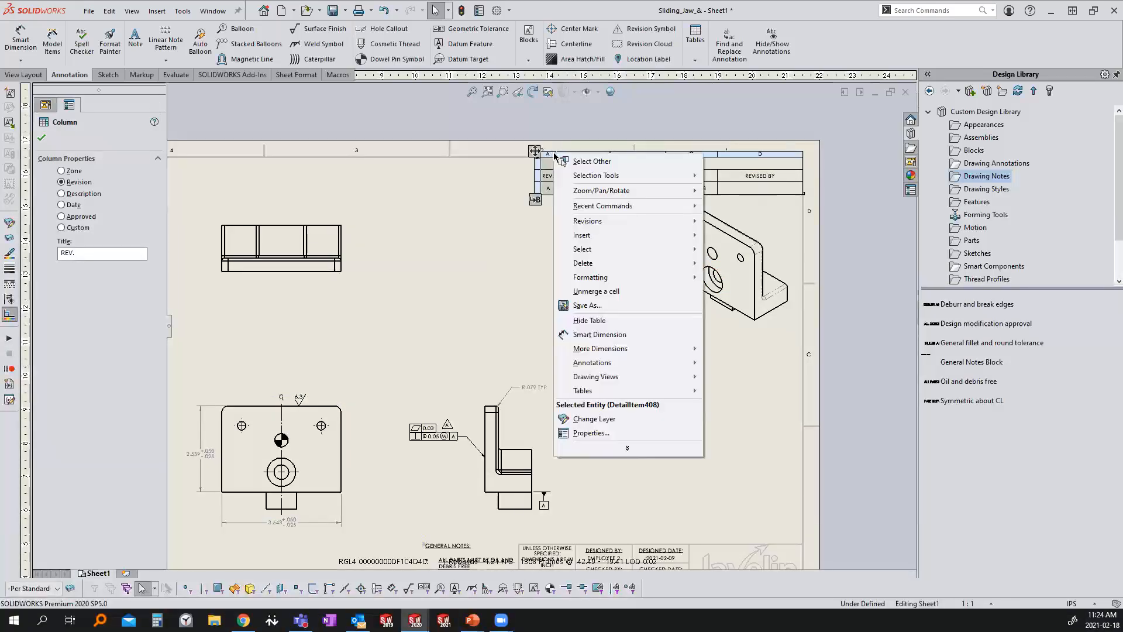
mouse_move(625, 220)
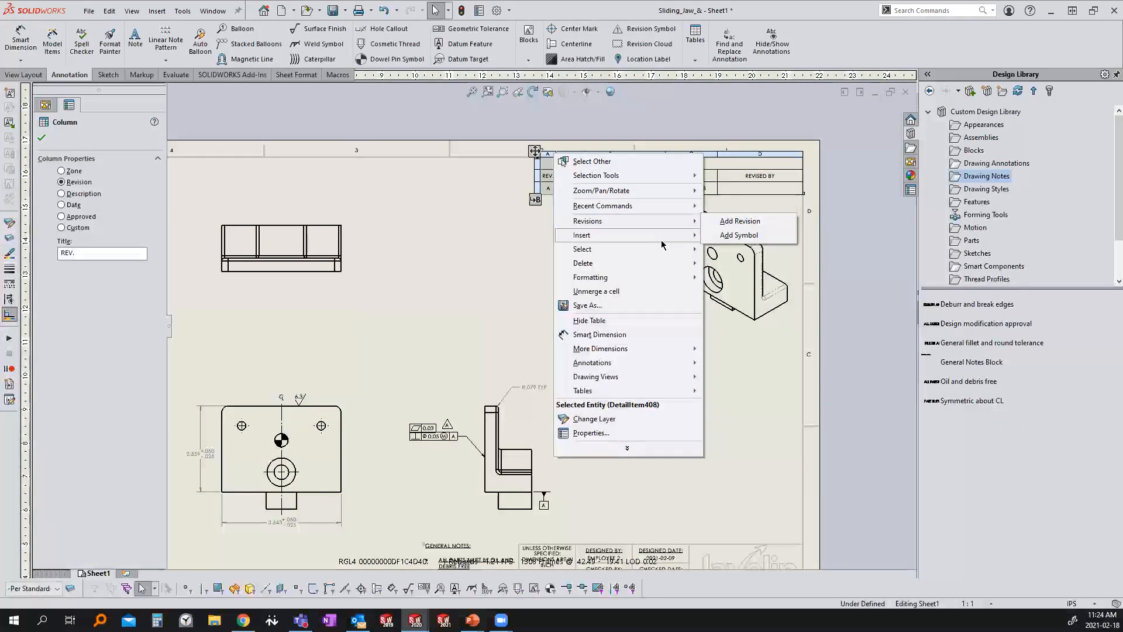
click(727, 239)
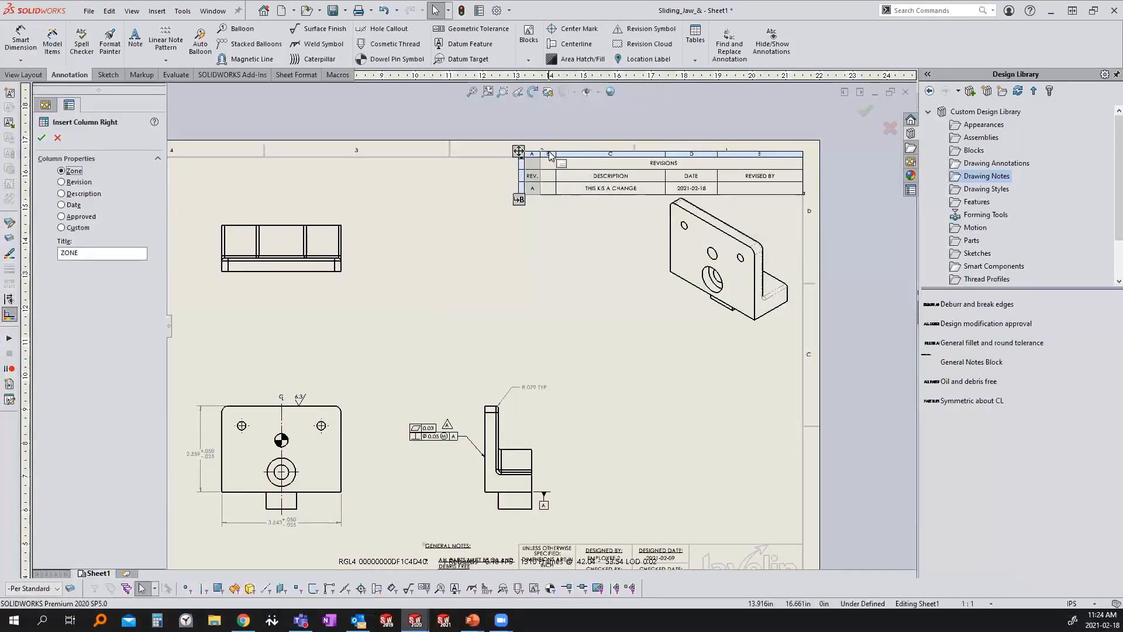
key(Escape)
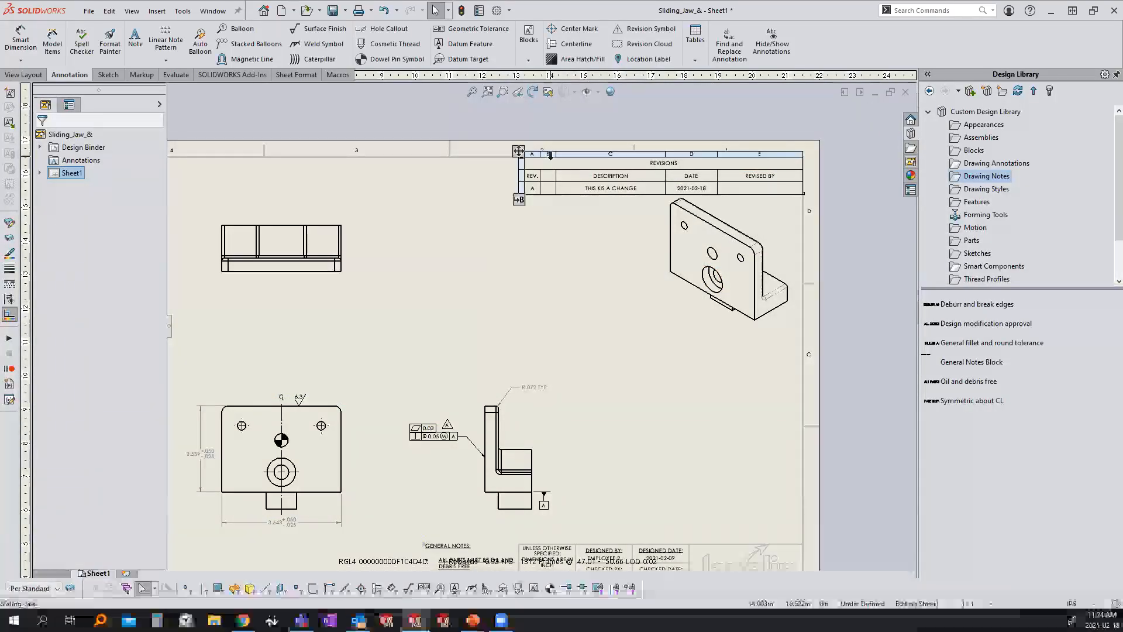
click(549, 154)
click(72, 171)
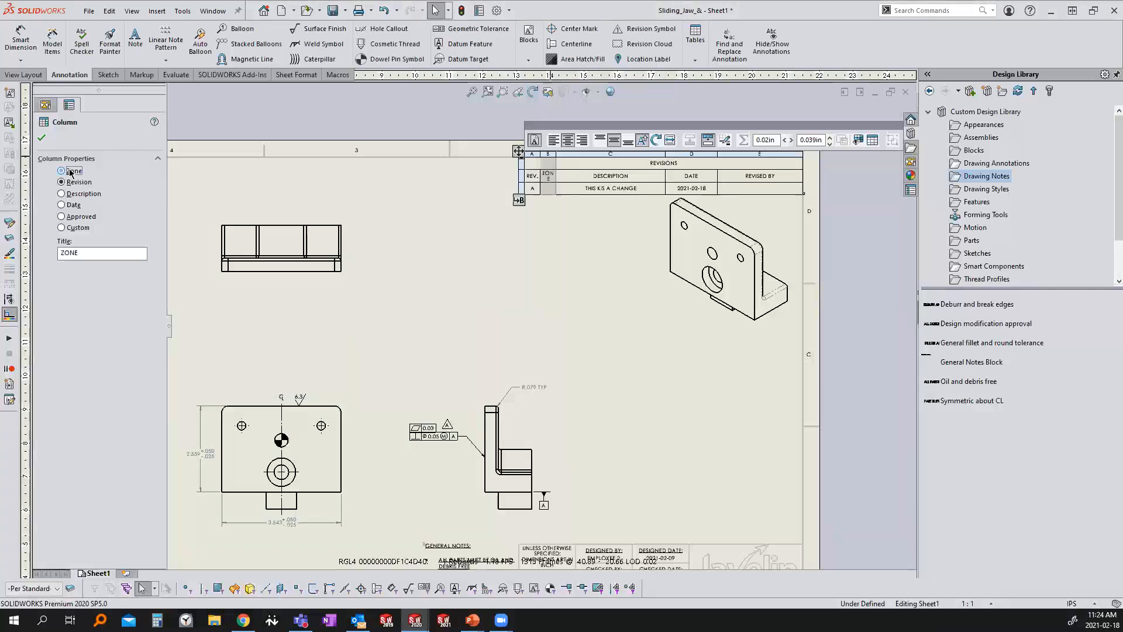
click(41, 139)
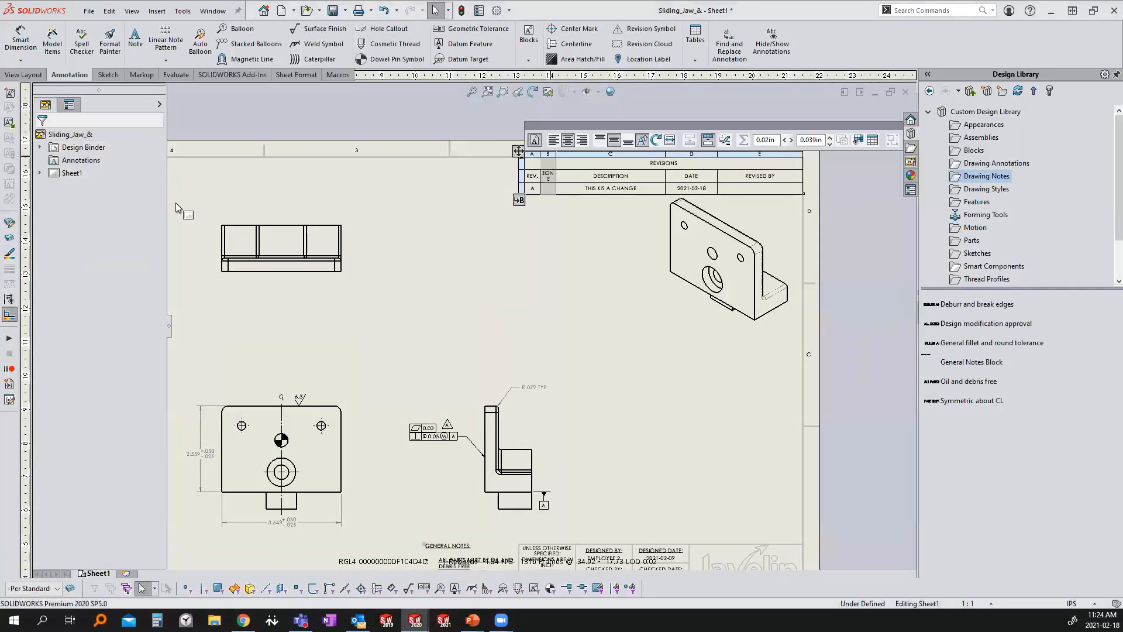
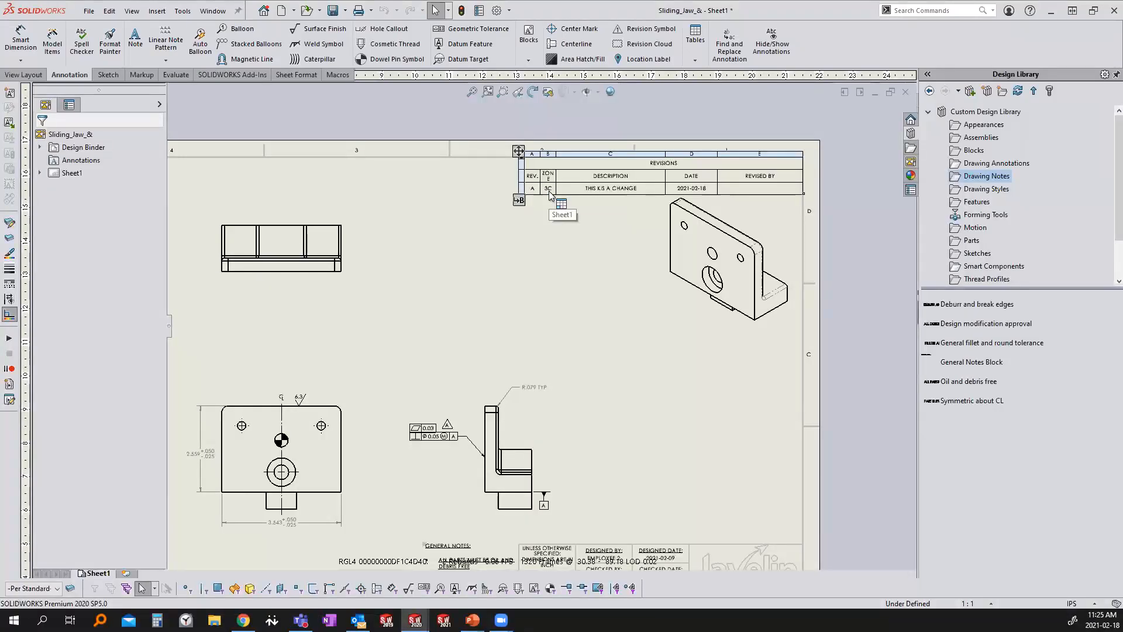
Step: Trace from the sheet's border zone markers to the revision symbol to check its zone
mouse_move(414, 145)
mouse_down()
mouse_move(383, 321)
mouse_move(392, 426)
mouse_up()
drag(811, 412, 459, 436)
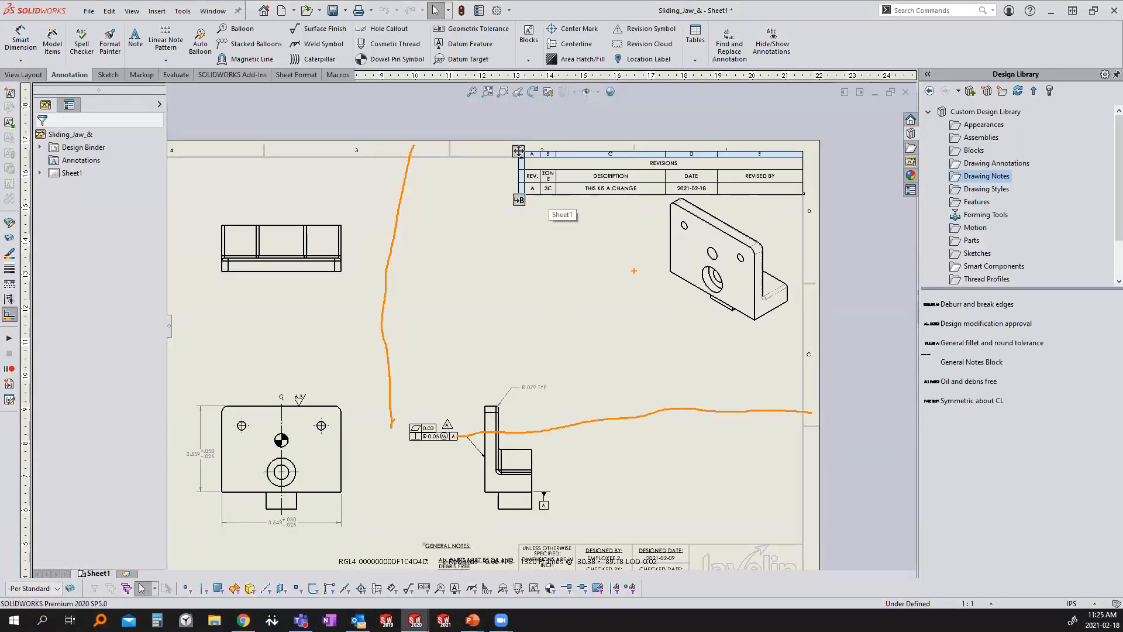
key(Escape)
Step: Examine the title block, including its drawing revision, location and last-saved fields
middle_drag(569, 208, 561, 128)
middle_drag(581, 476, 554, 307)
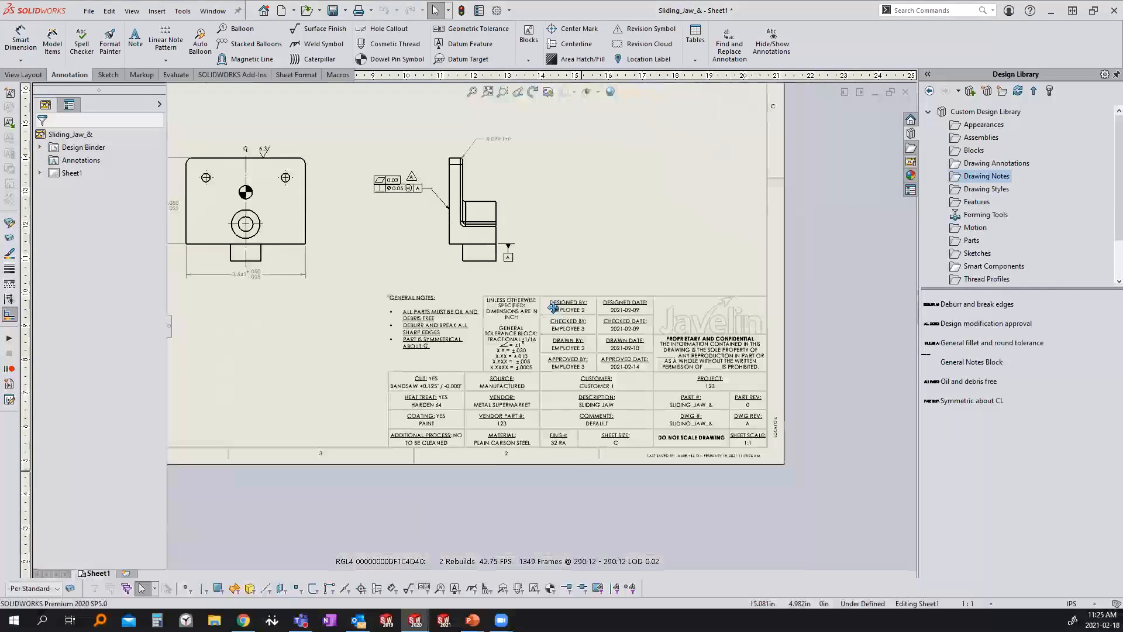
scroll(742, 429, down, 5)
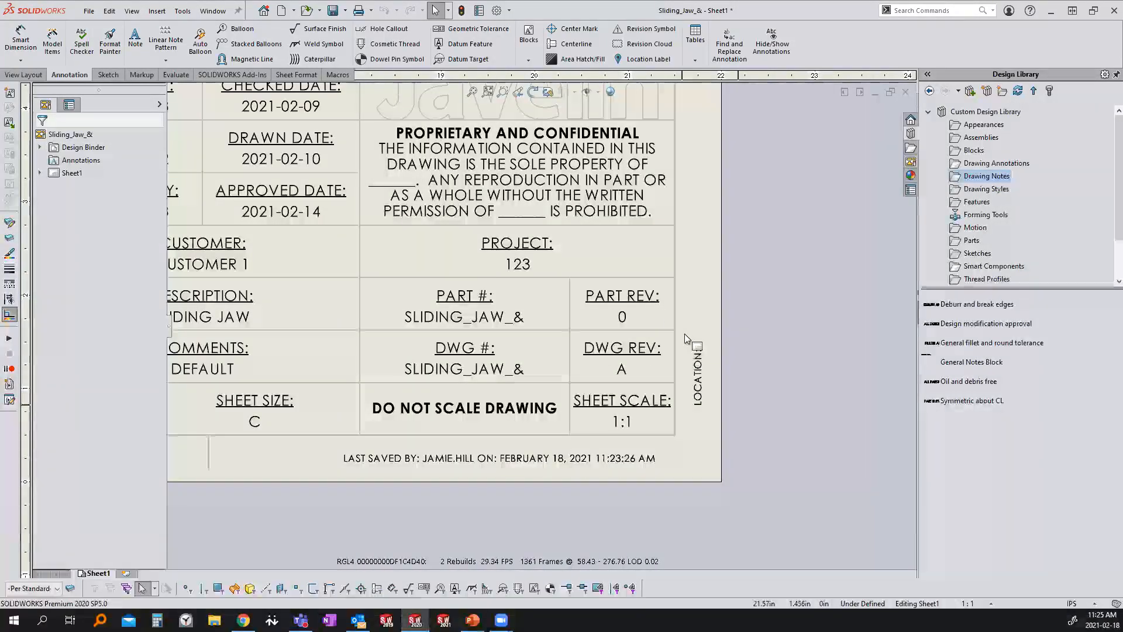
key(f)
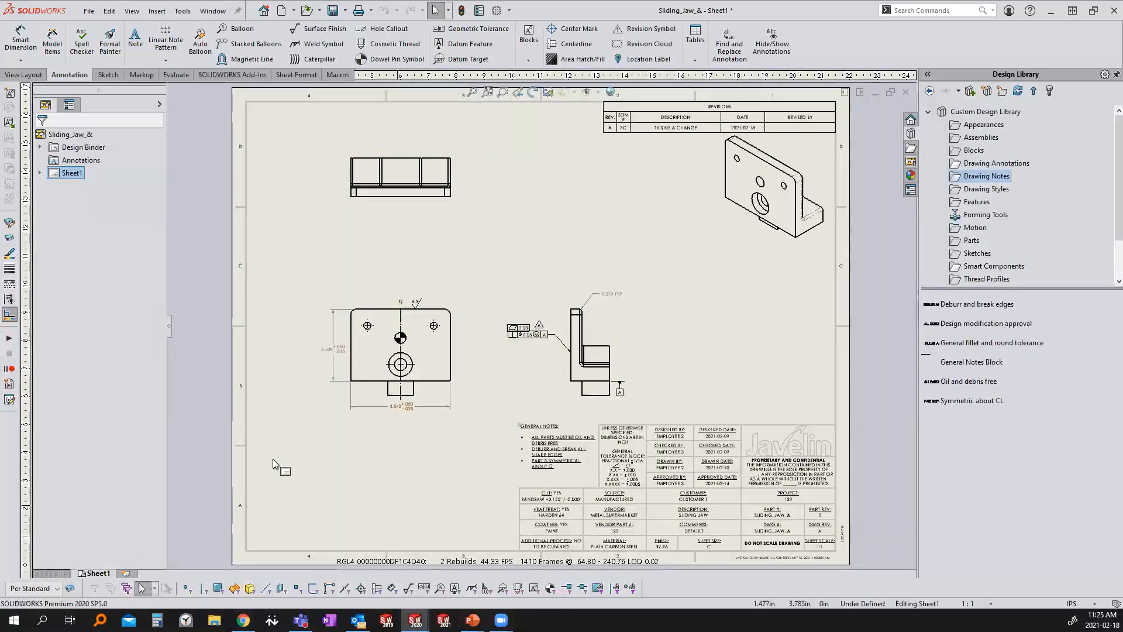
scroll(642, 494, down, 5)
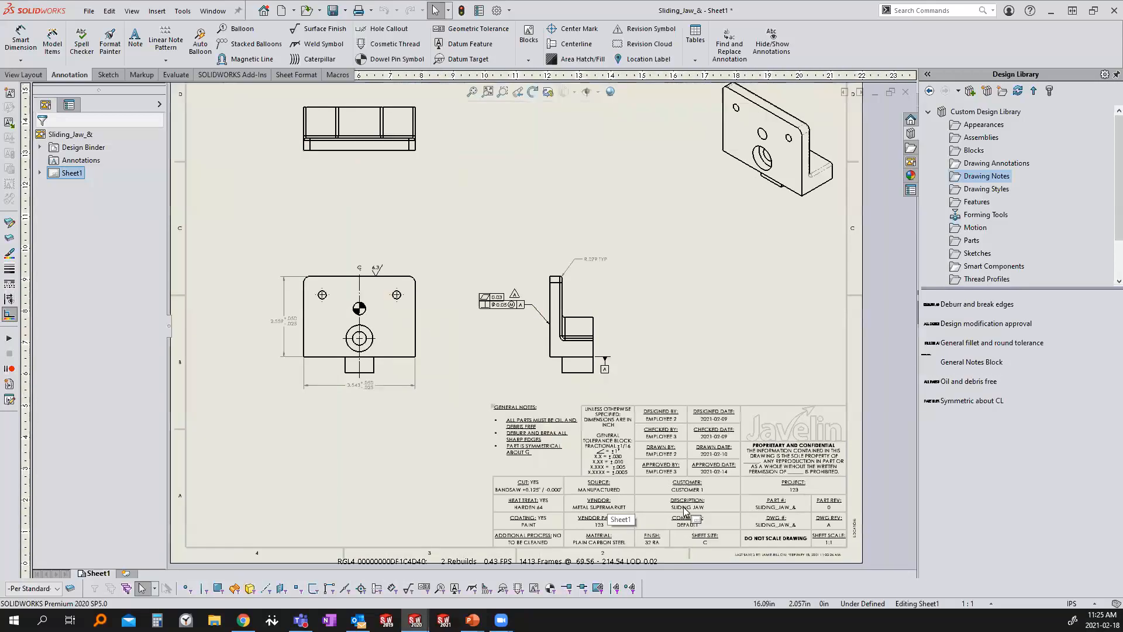
scroll(640, 491, down, 1)
middle_drag(621, 493, 561, 476)
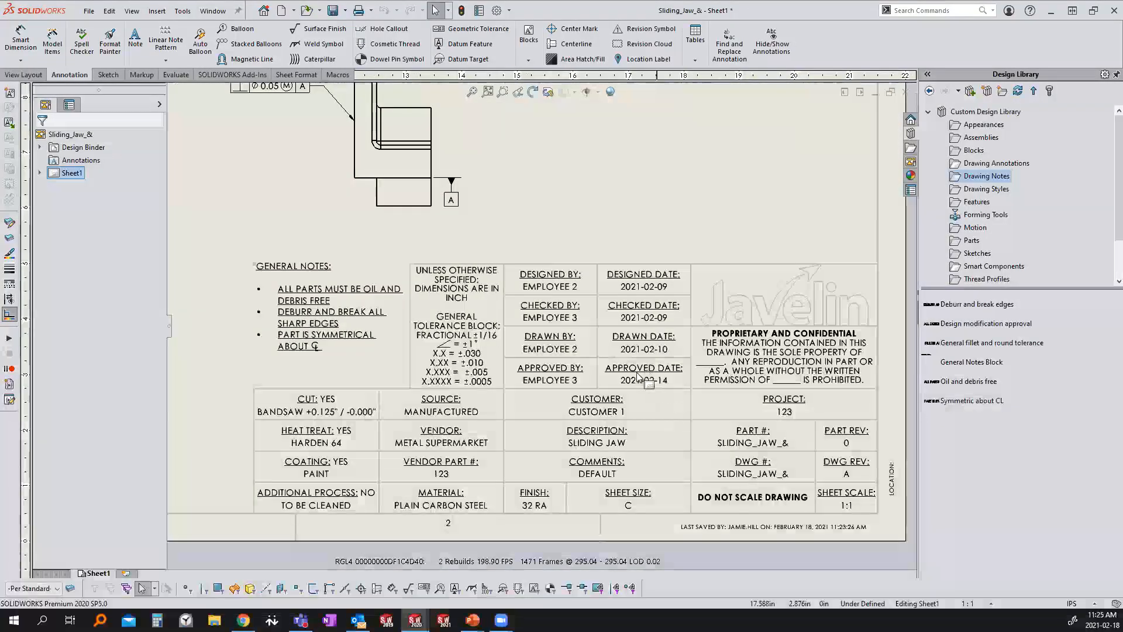
middle_drag(732, 521, 632, 526)
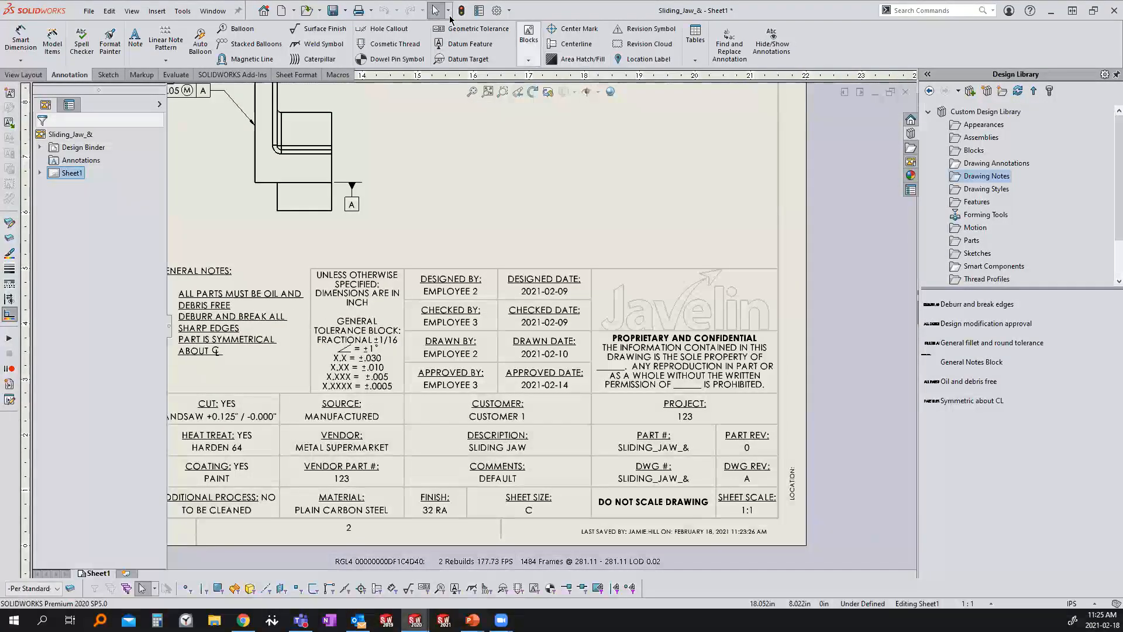
Step: Save the drawing to the Desktop as Sliding_Jaw_&.SLDDRW, together with its modified part
click(332, 10)
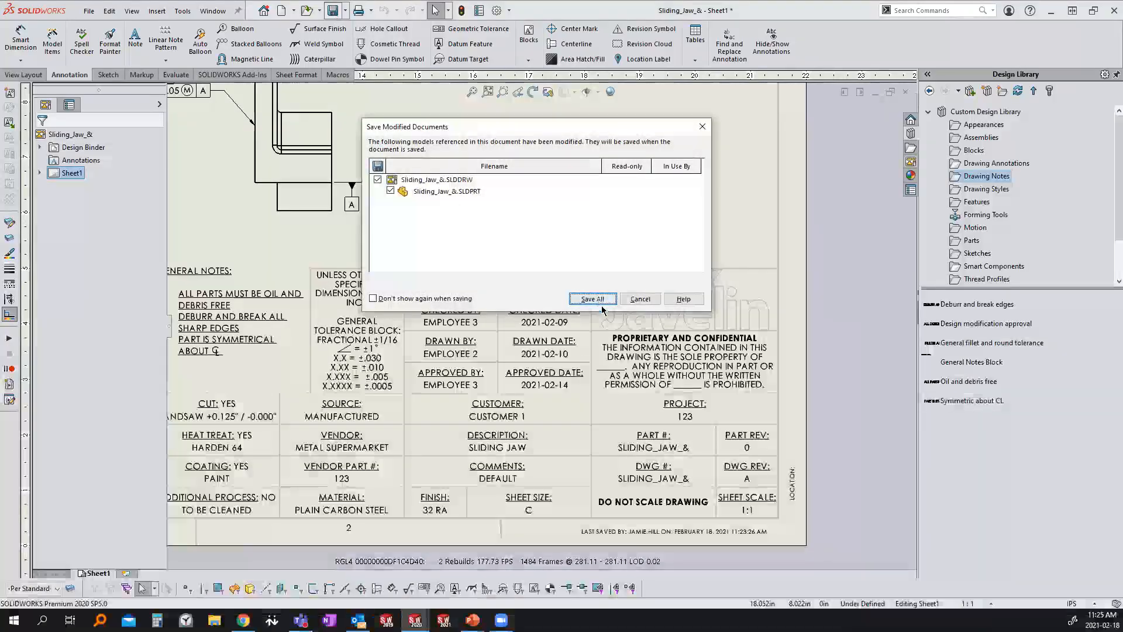
click(597, 297)
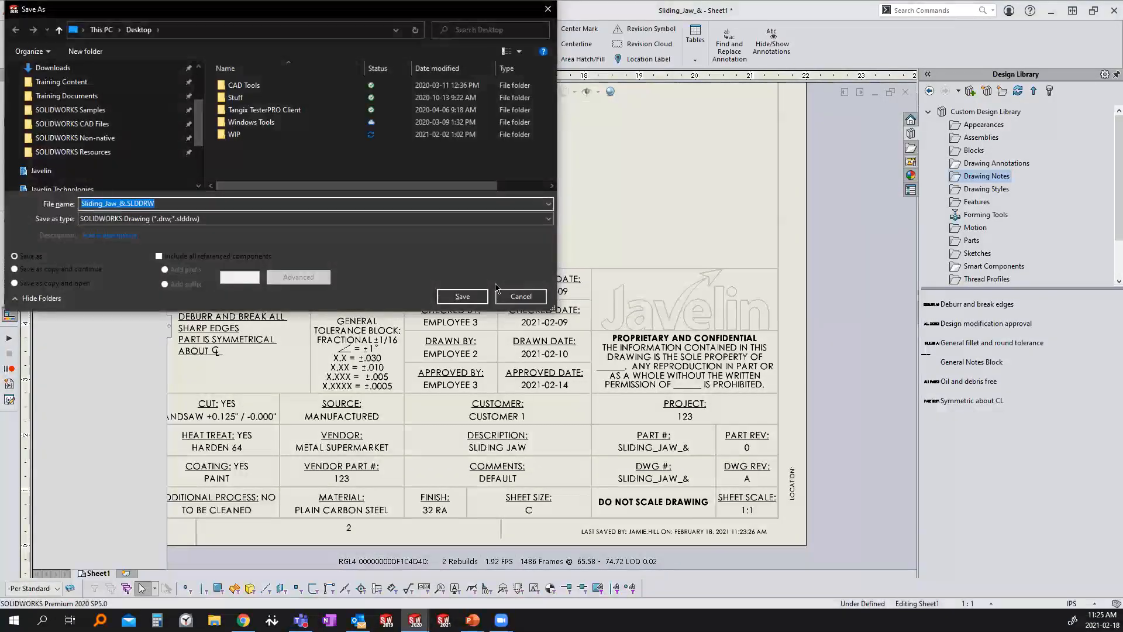
click(468, 301)
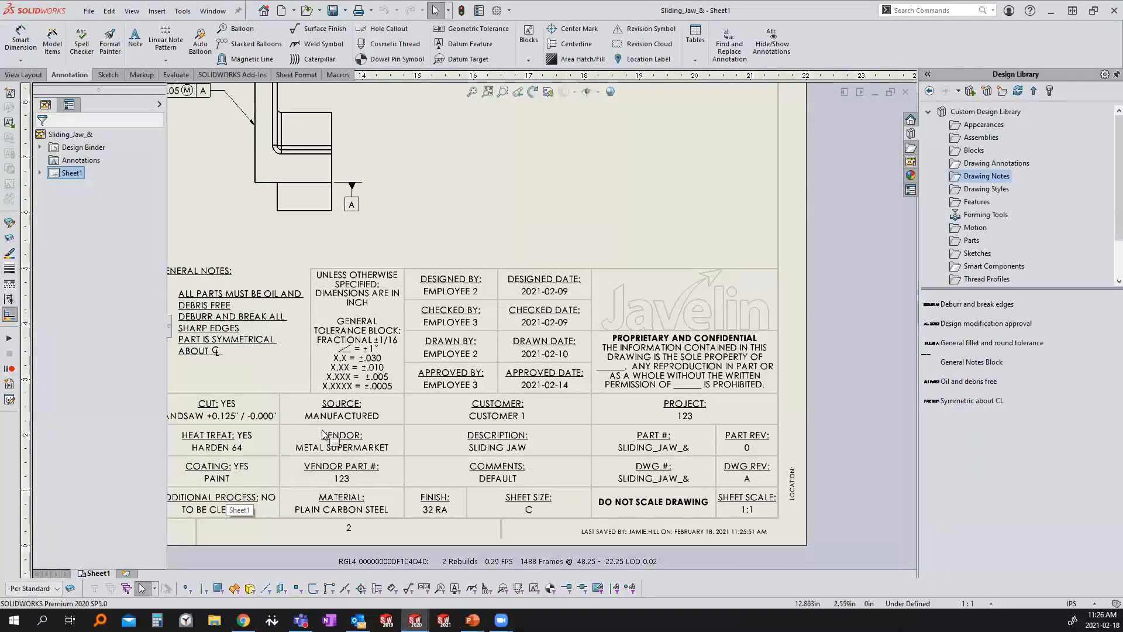
Step: Turn off printing for the Internal info layer in the drawing's layer properties
scroll(382, 450, up, 4)
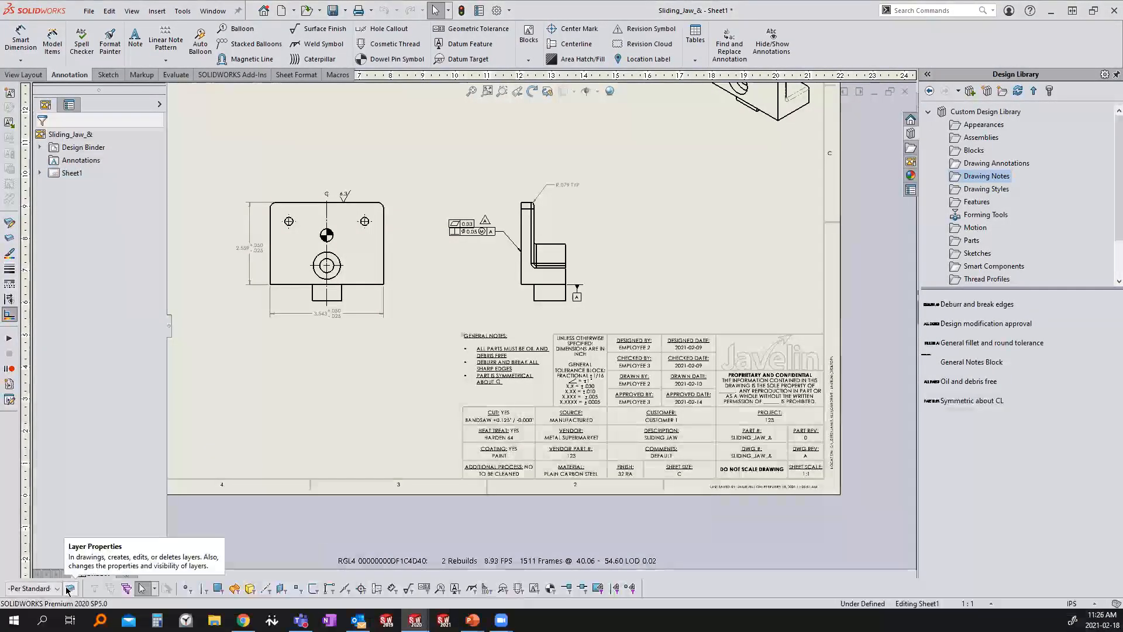
click(69, 588)
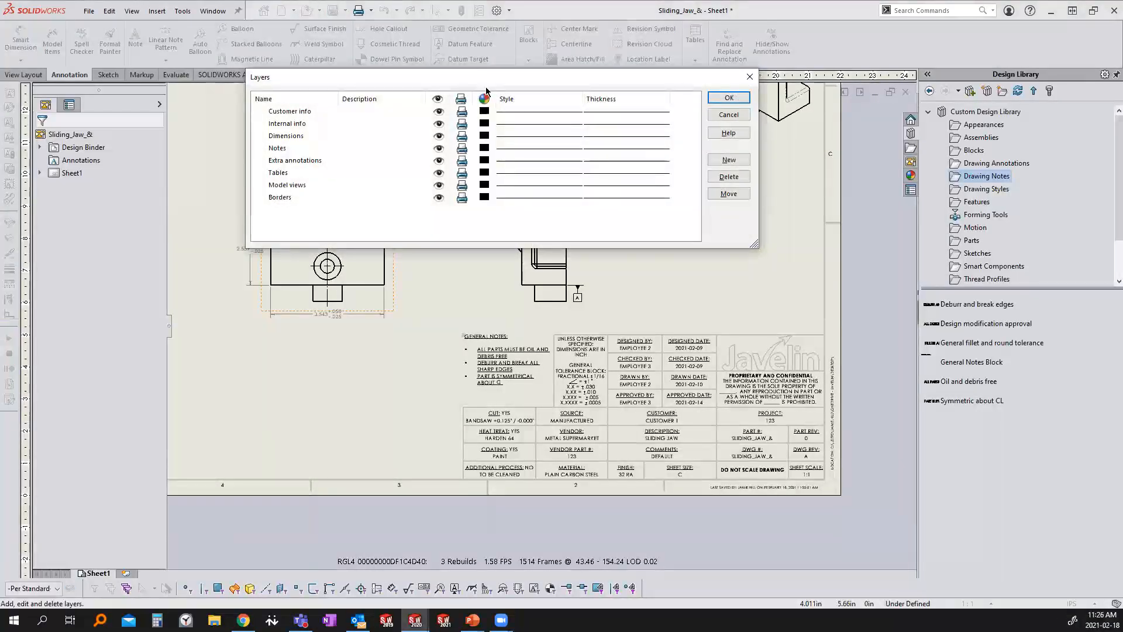
drag(486, 78, 419, 153)
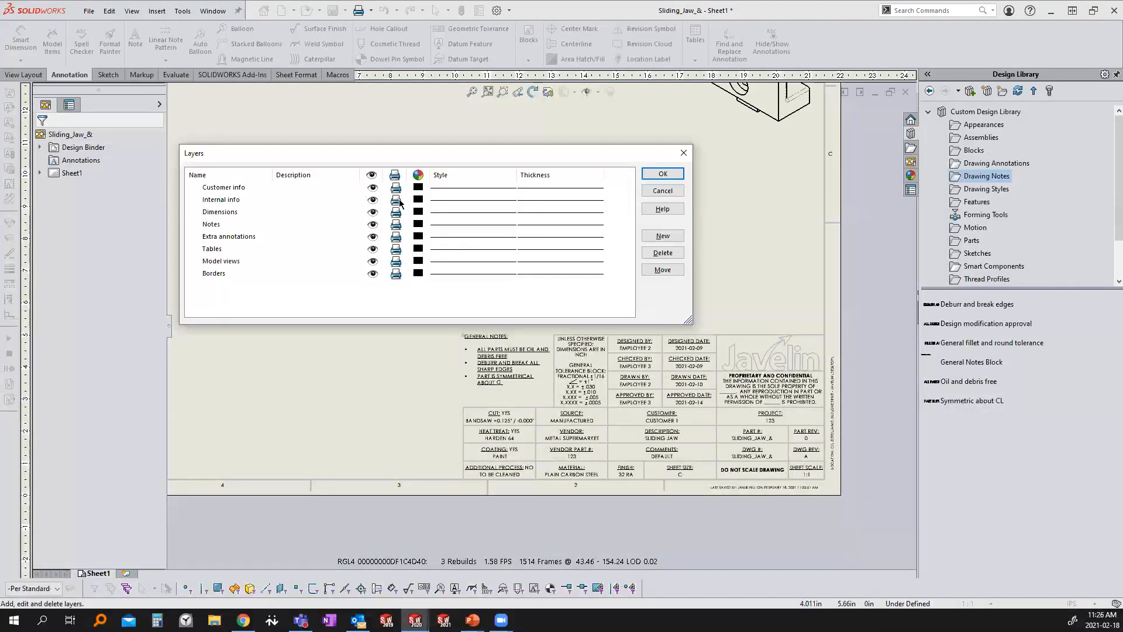
click(396, 200)
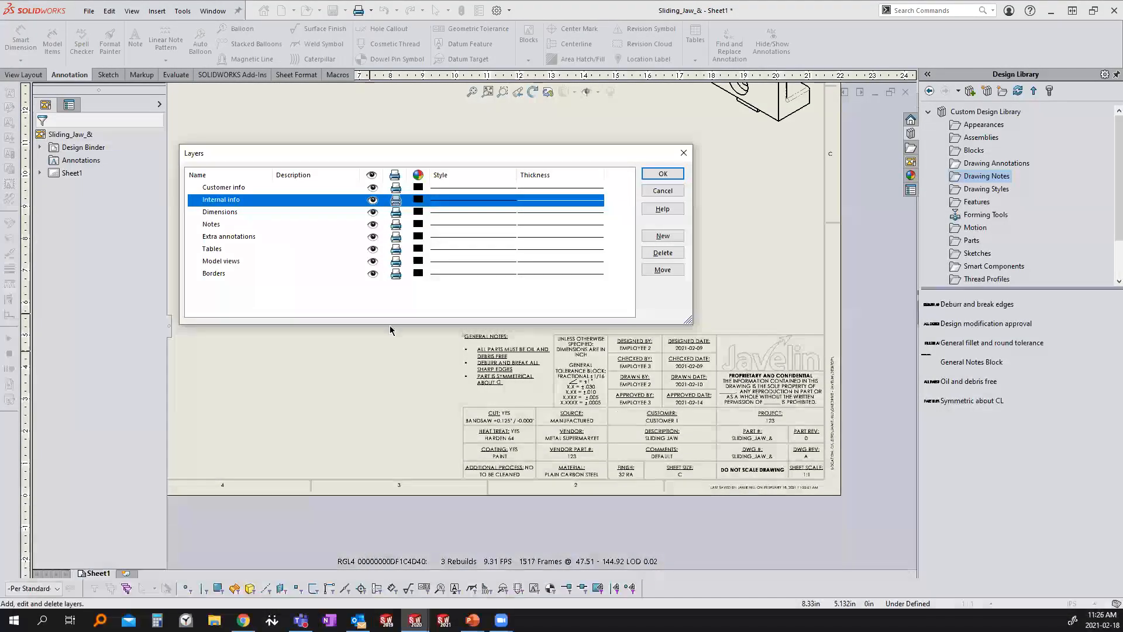
click(393, 305)
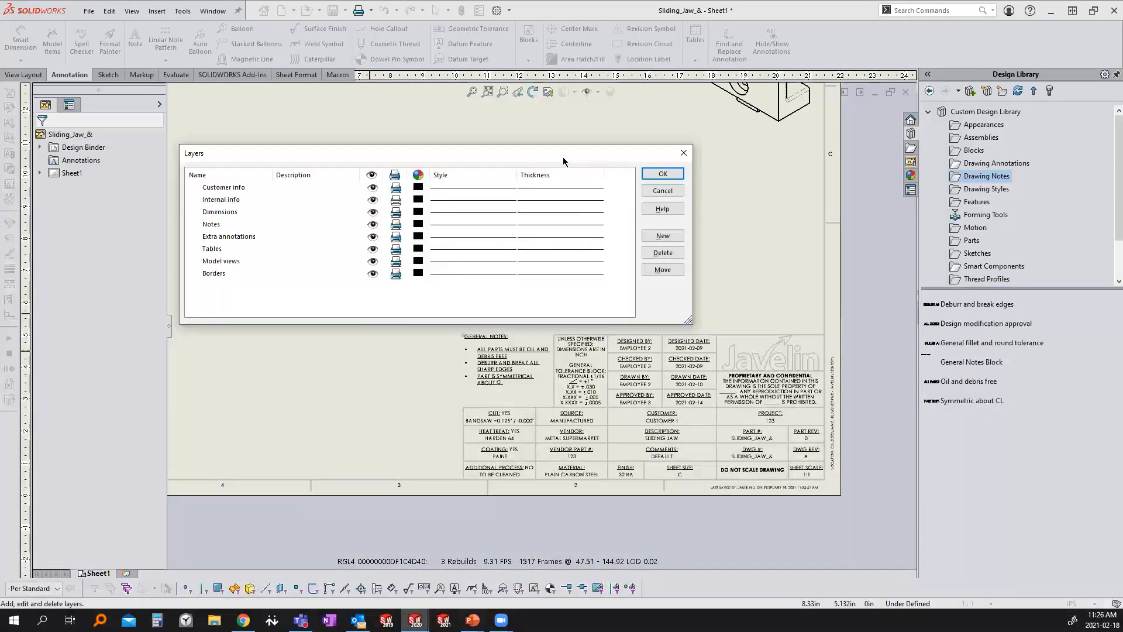
Step: Hide and show again the Notes, Customer info and Internal info layers one at a time to check what each contains
drag(564, 155, 660, 90)
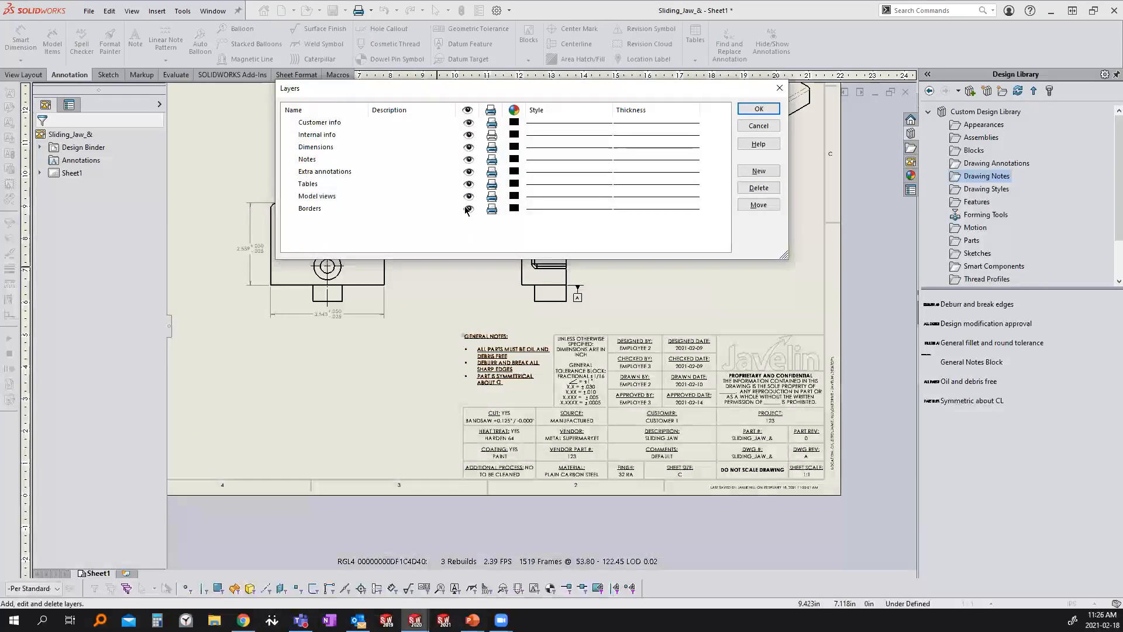
click(466, 160)
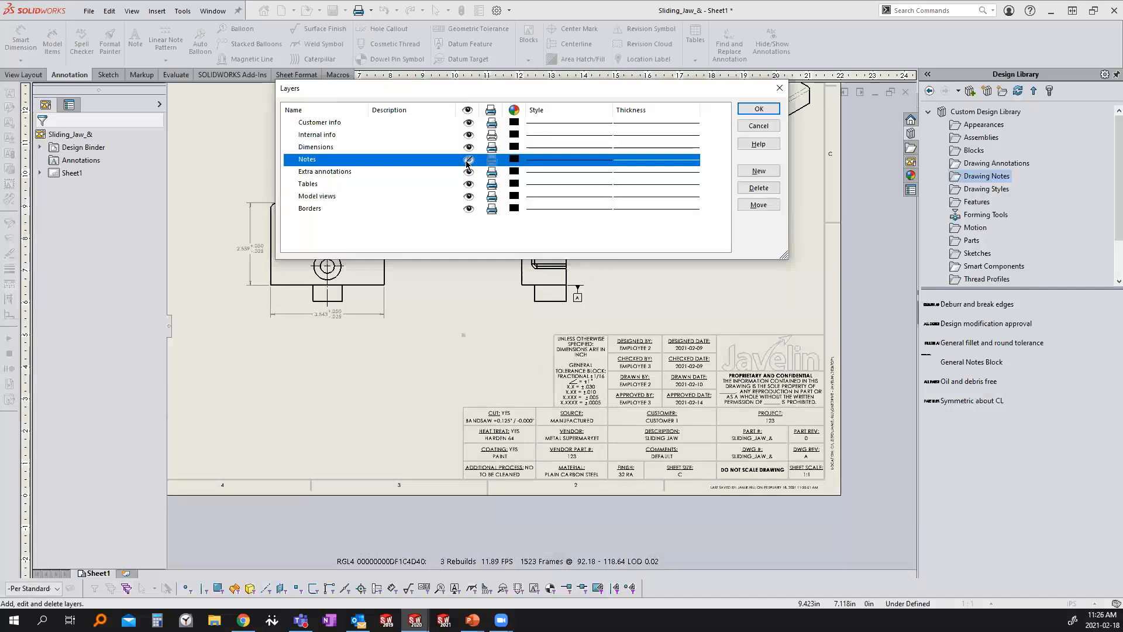
click(467, 123)
click(467, 124)
click(467, 124)
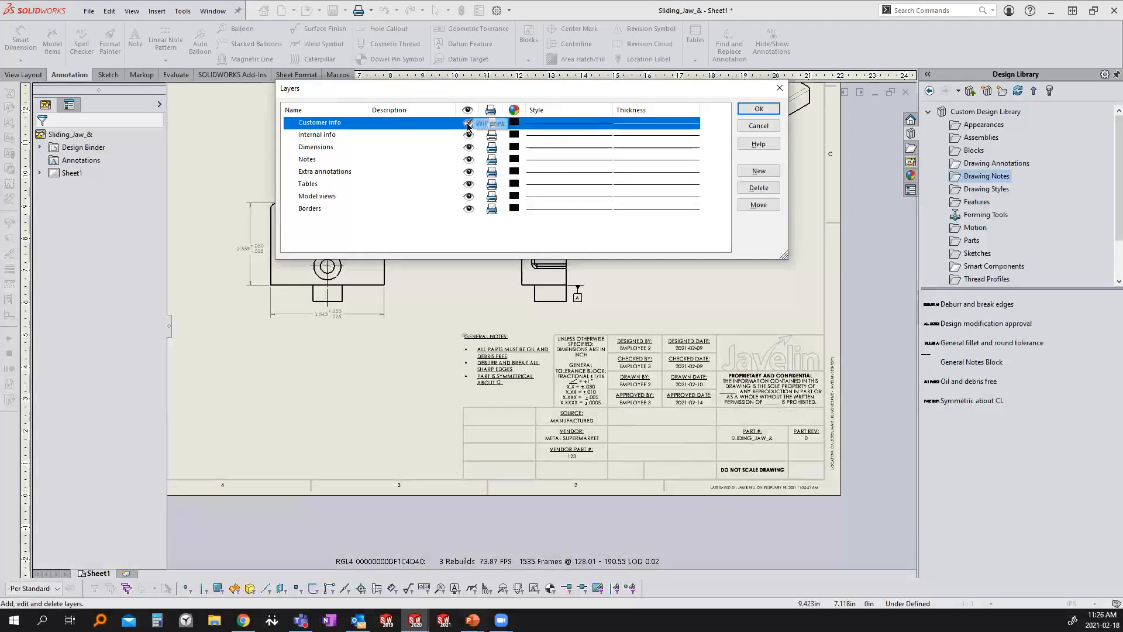
click(467, 124)
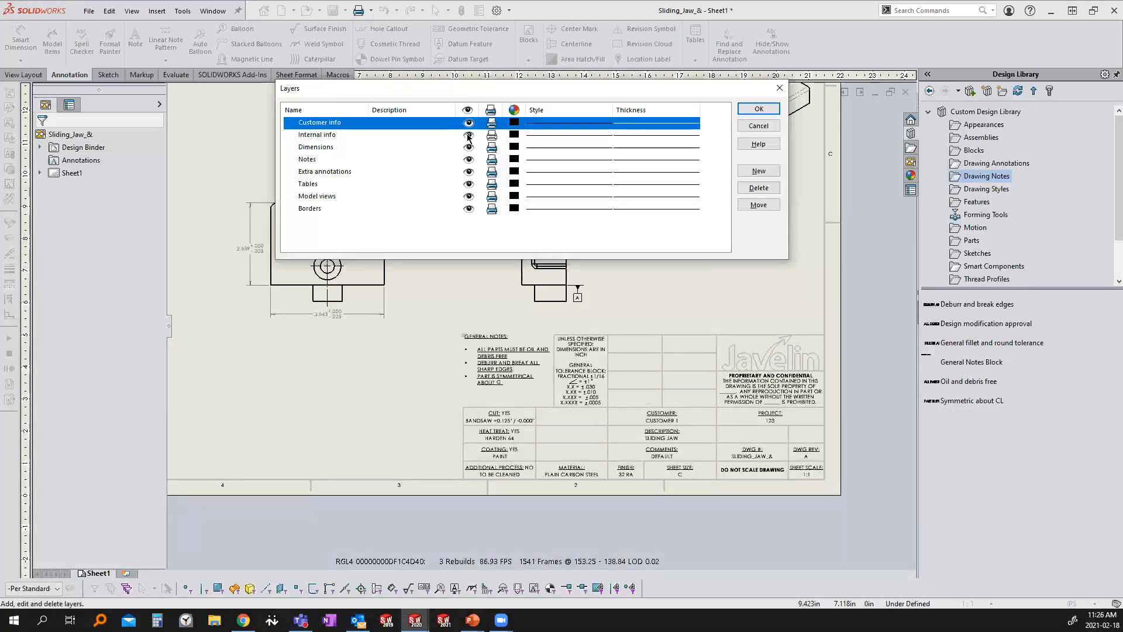
click(468, 135)
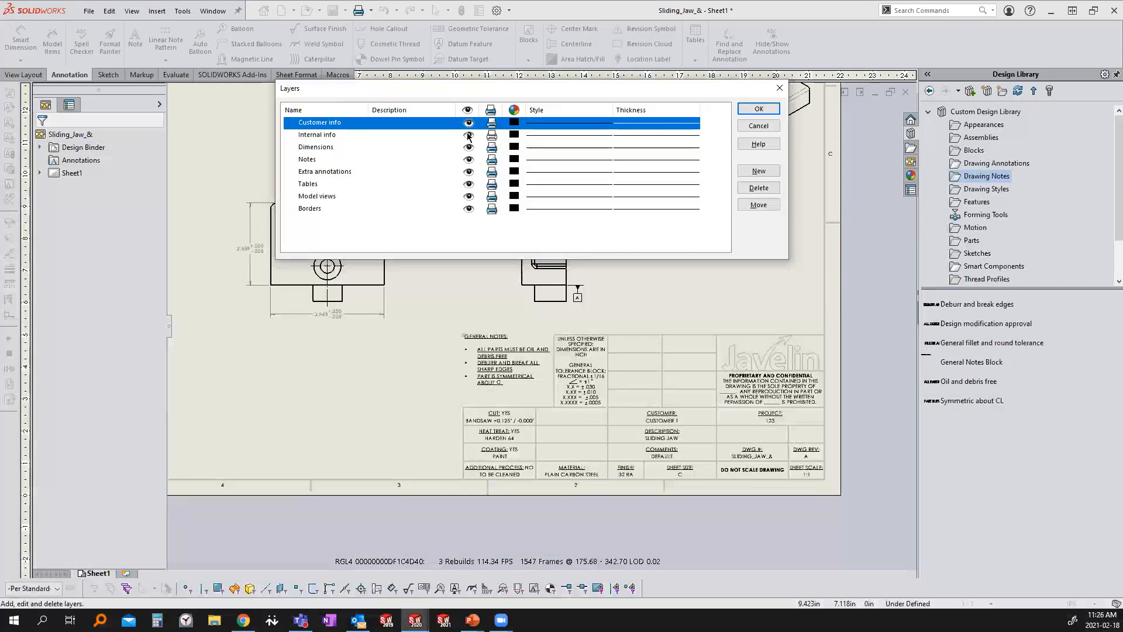
click(500, 136)
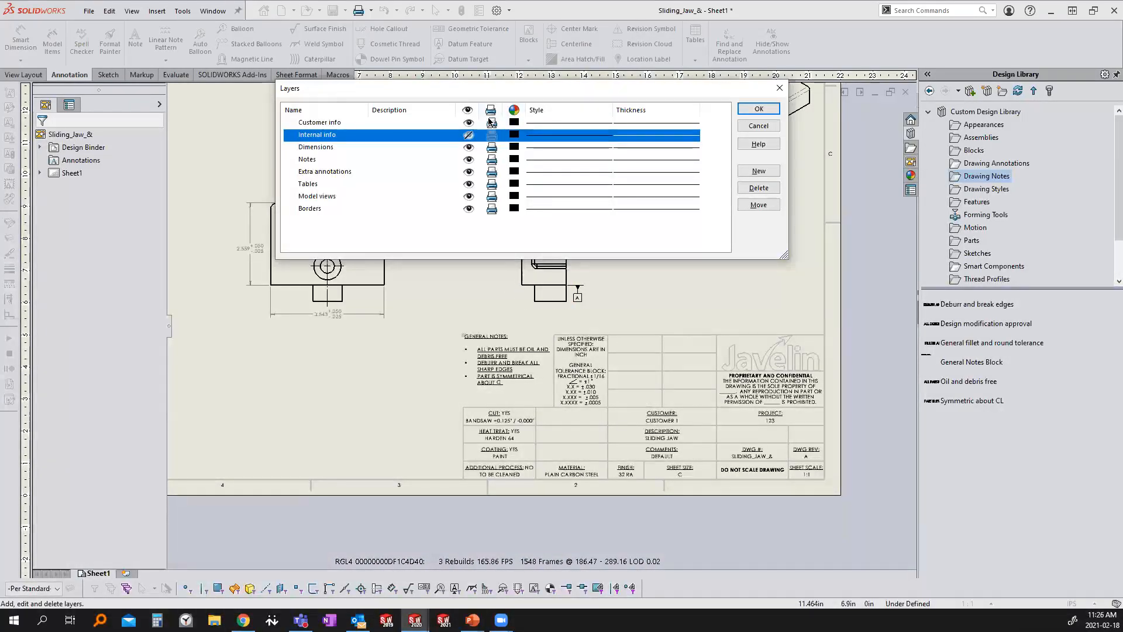
click(468, 136)
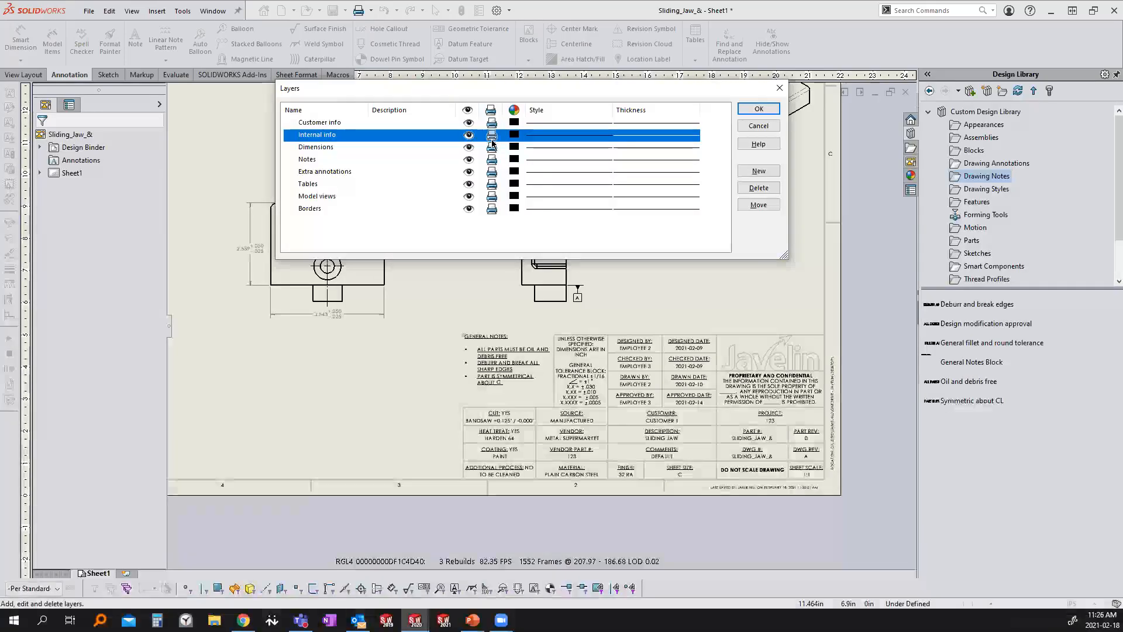
click(459, 236)
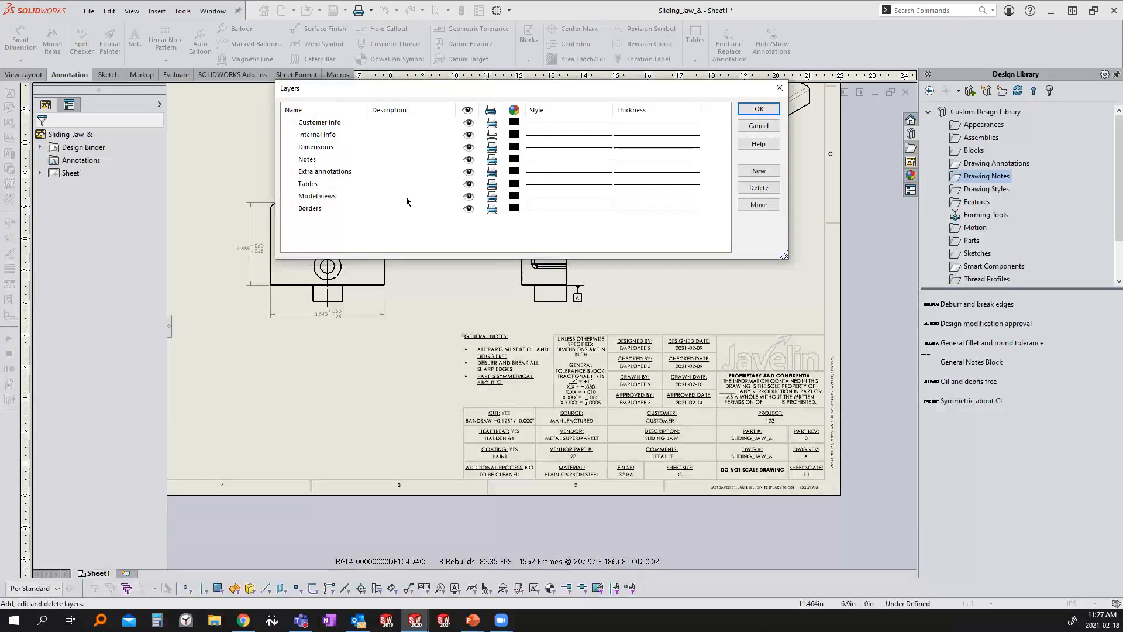
Step: Hide and show again the Extra annotations and Tables layers to check which items they control
click(468, 172)
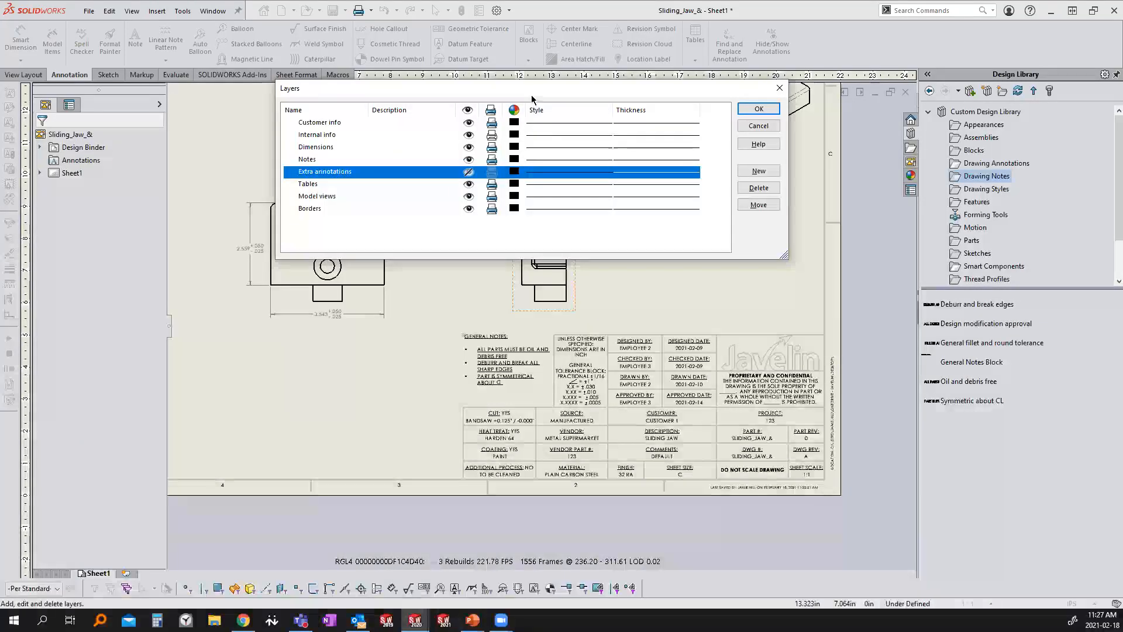
drag(531, 95, 536, 48)
click(473, 124)
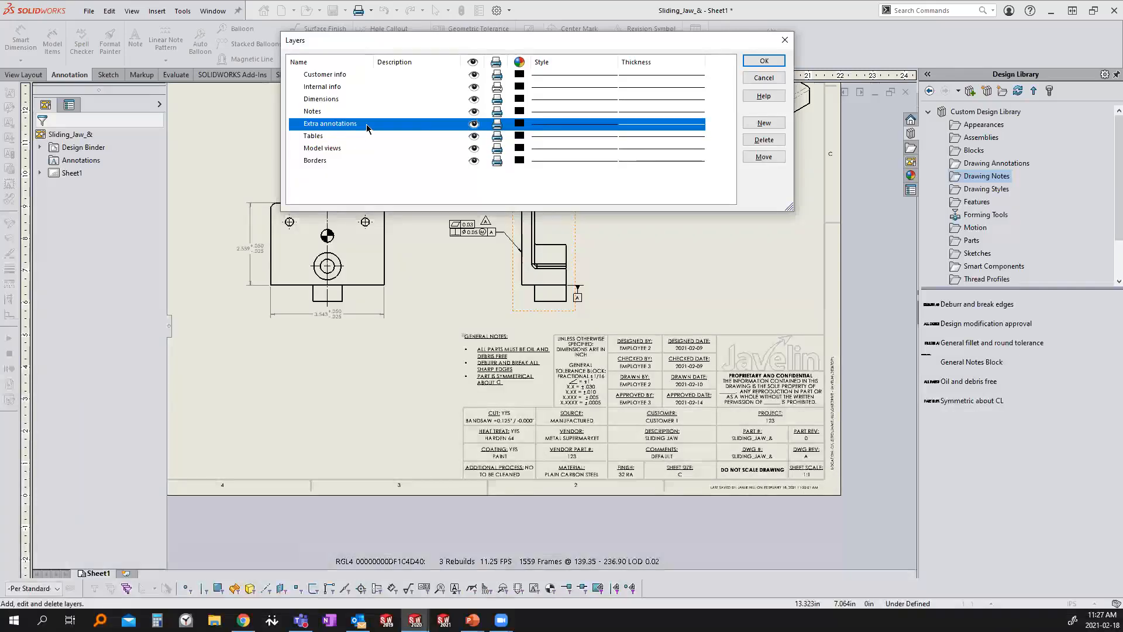
click(474, 136)
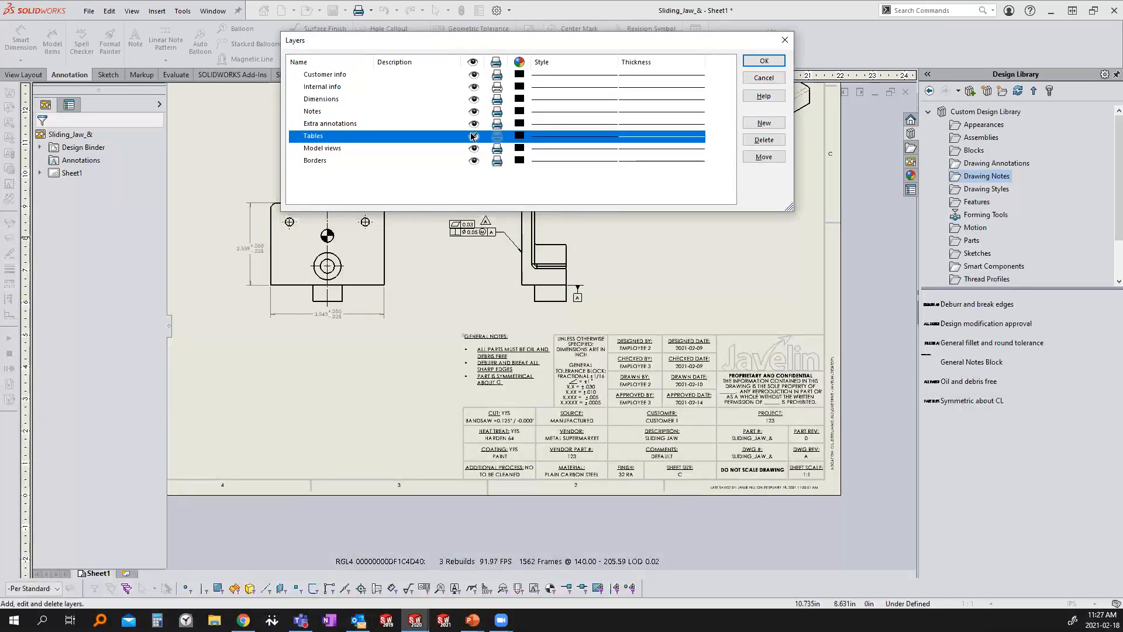
click(473, 136)
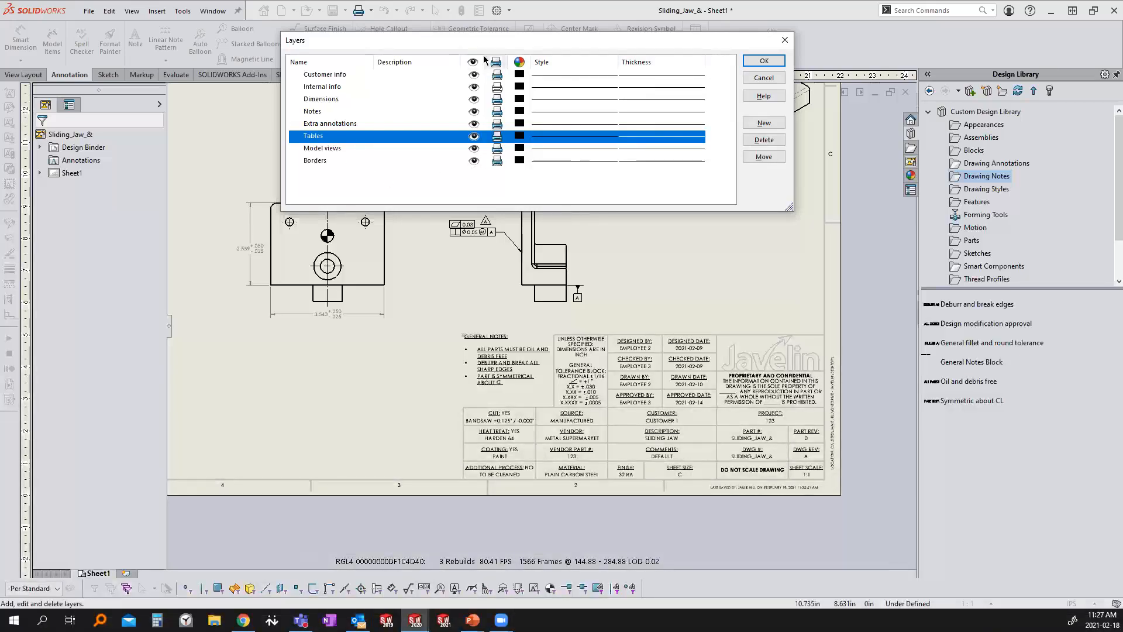
Step: Apply the layer settings and fit the whole drawing sheet in view
click(763, 61)
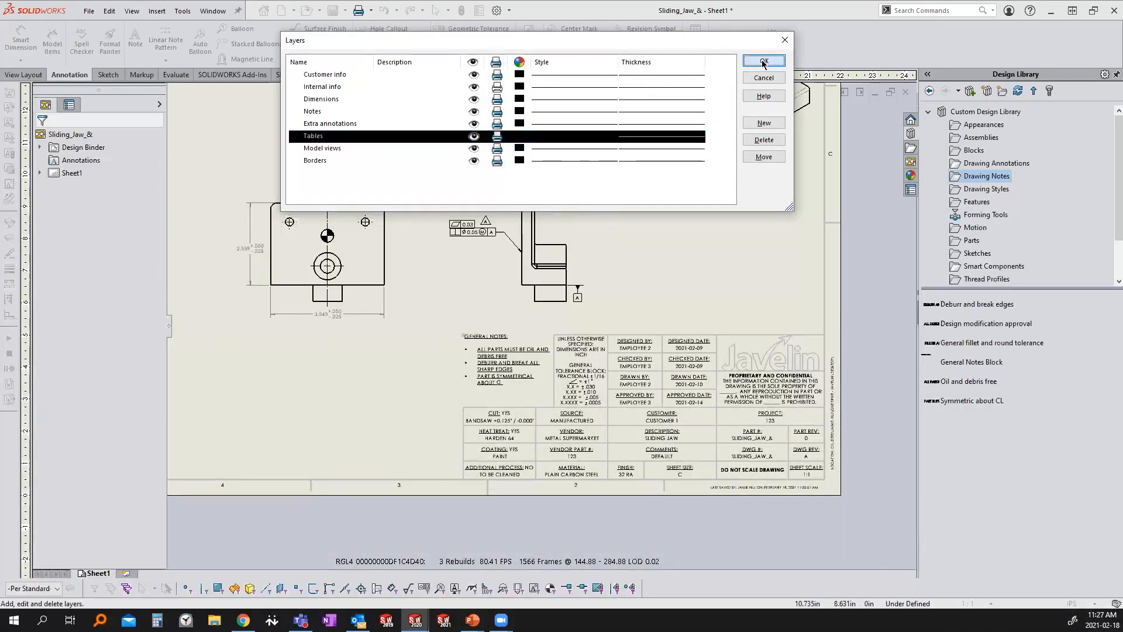
scroll(690, 275, up, 5)
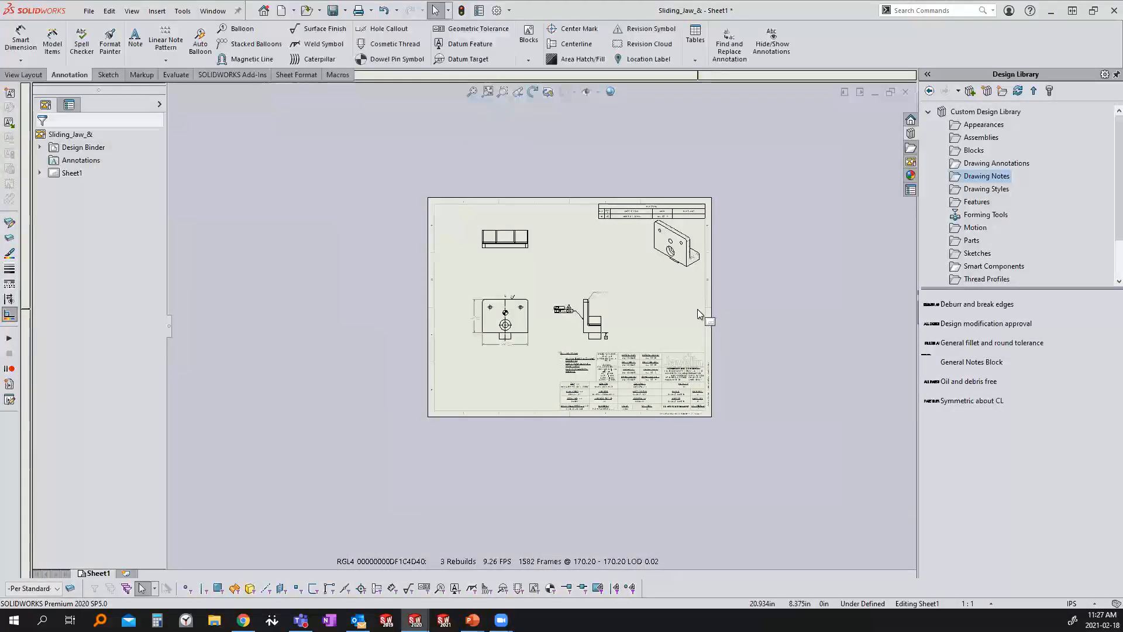
key(f)
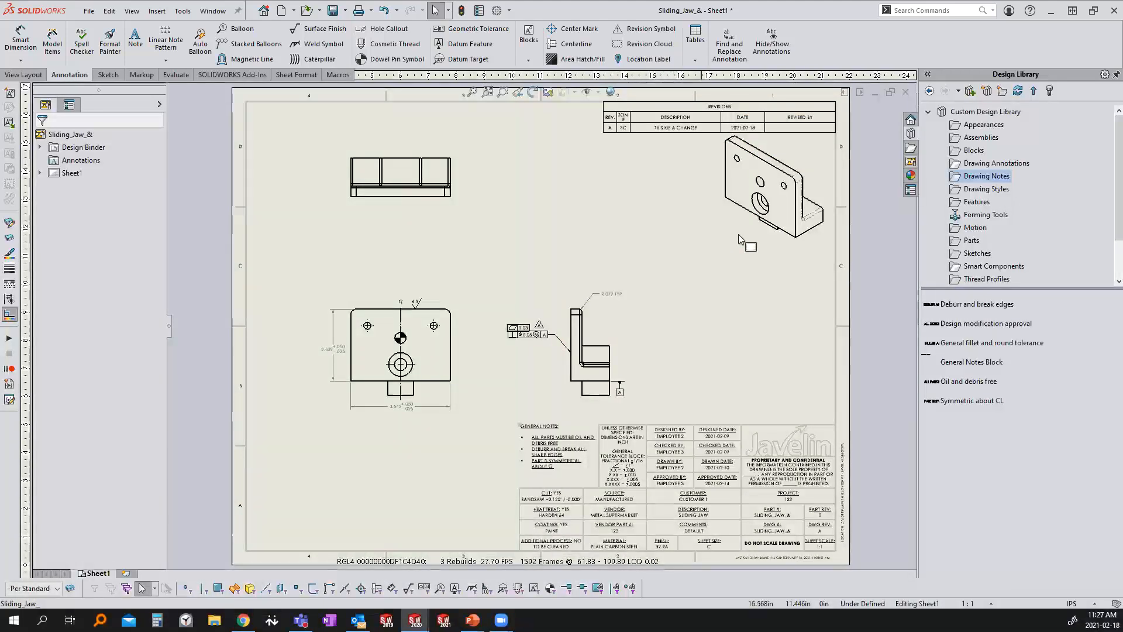
Step: Switch to the Machine_Vise_& assembly and collapse all expanded items in its feature tree
key(ctrl+Tab)
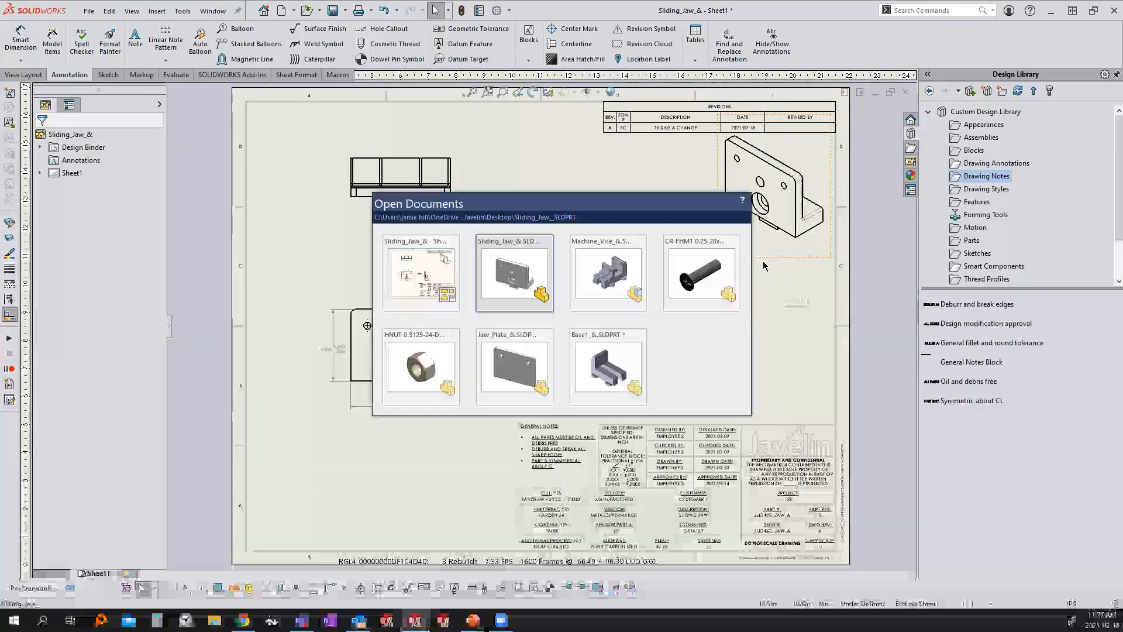
key(ctrl+Tab)
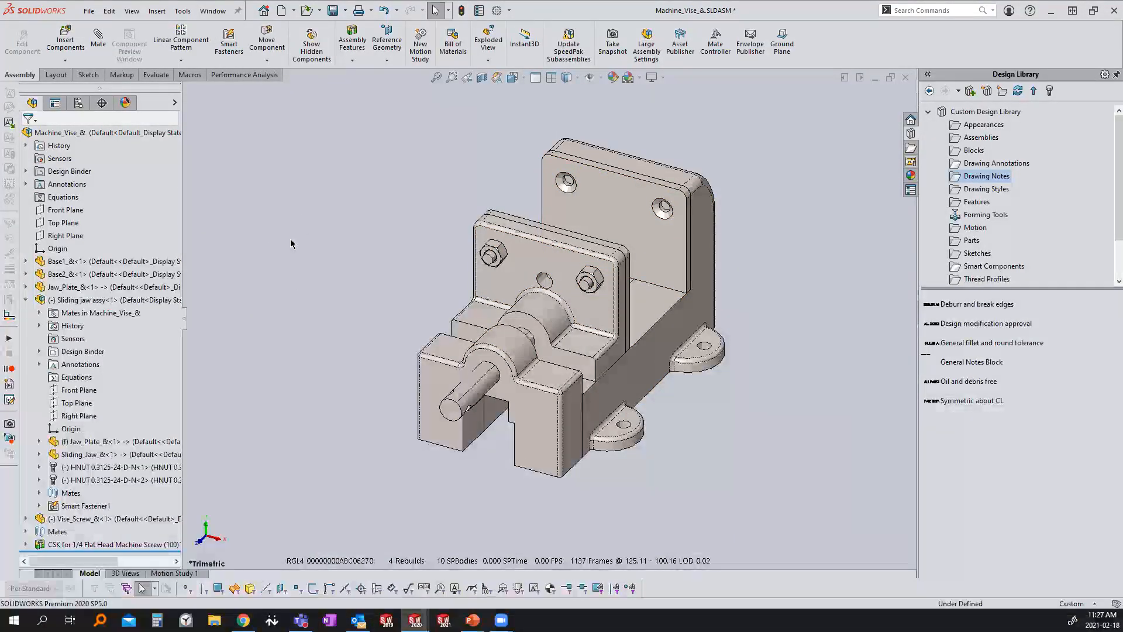
key(shift+c)
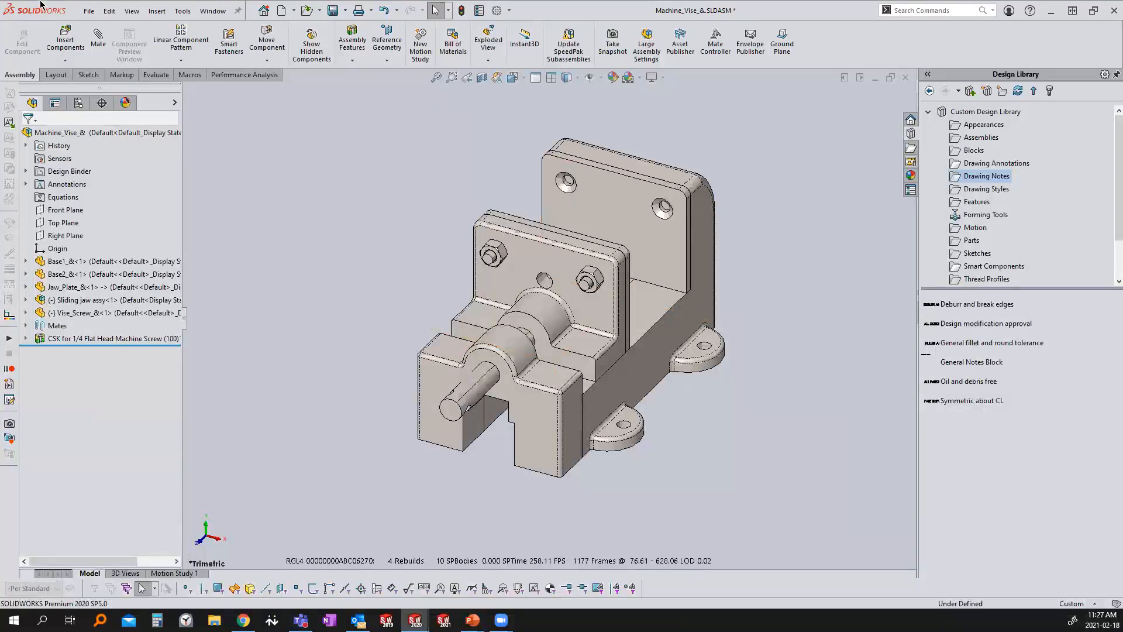
Step: Make a new drawing from the vise assembly using the C Landscape - INCH template
click(89, 10)
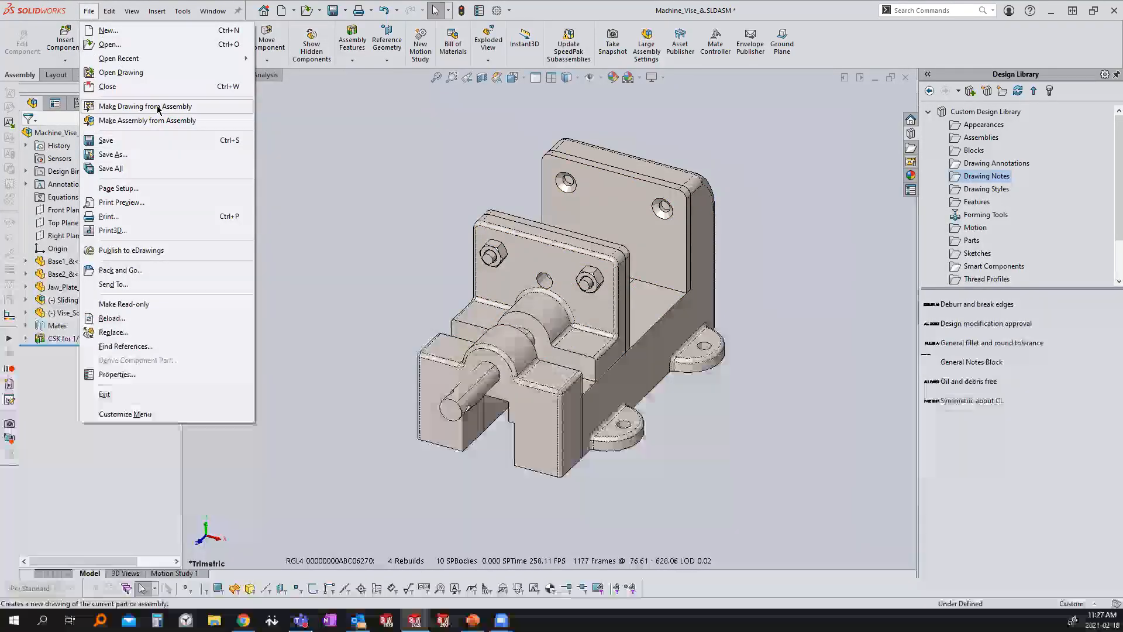
click(158, 109)
click(525, 213)
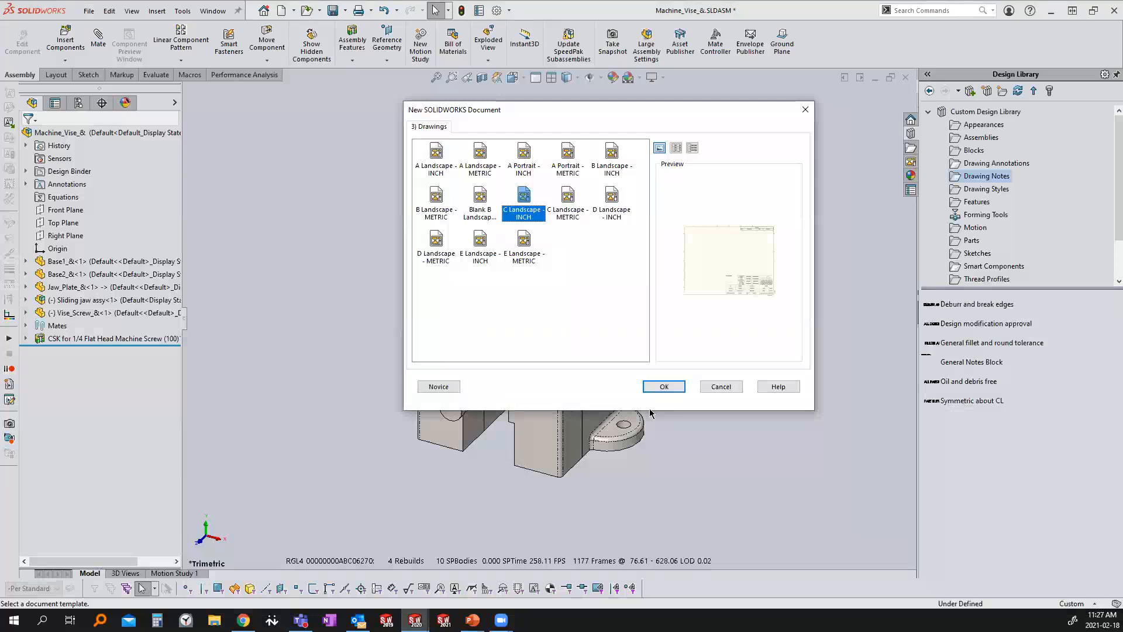
click(664, 387)
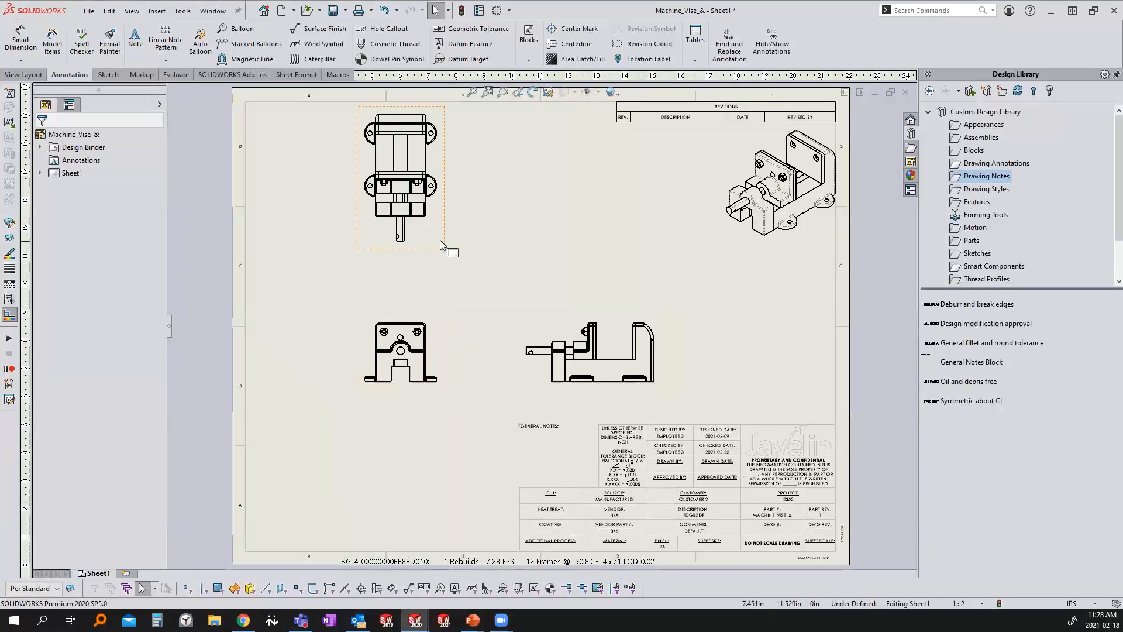
Step: Shift the front and top views toward the sheet's centre and move the isometric view inward, clear of the border
drag(443, 361, 480, 362)
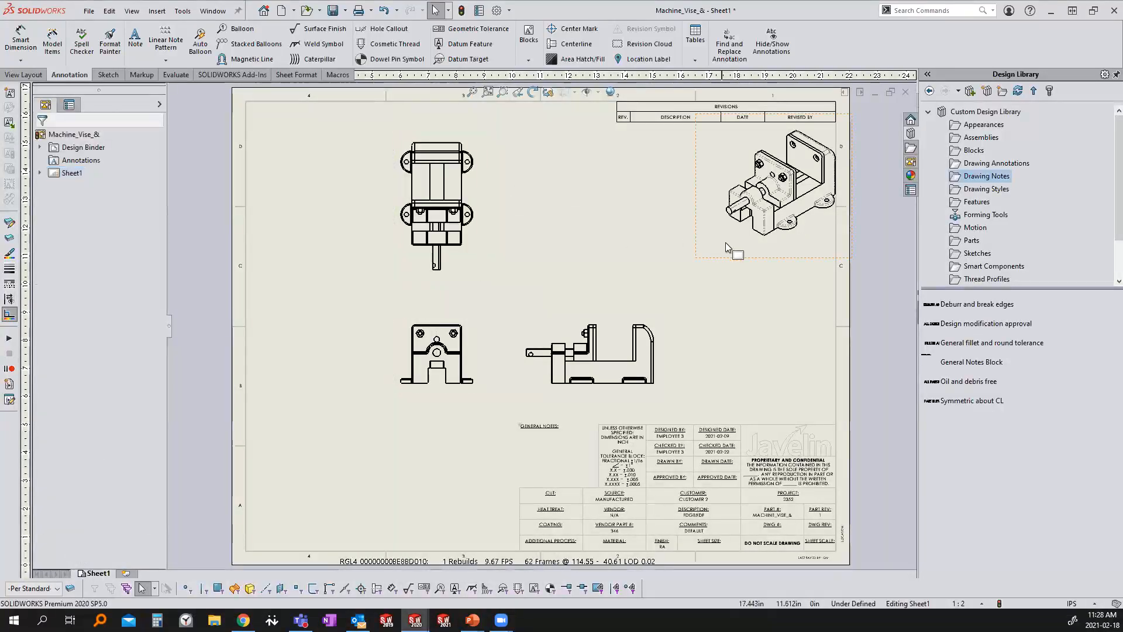
drag(727, 262, 684, 267)
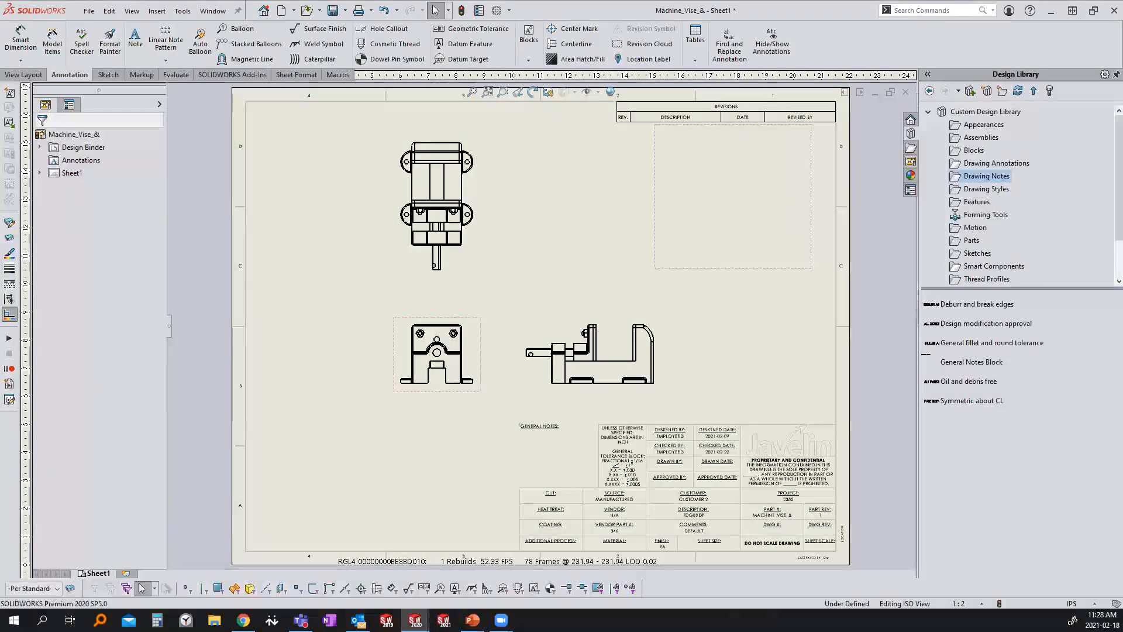
click(711, 360)
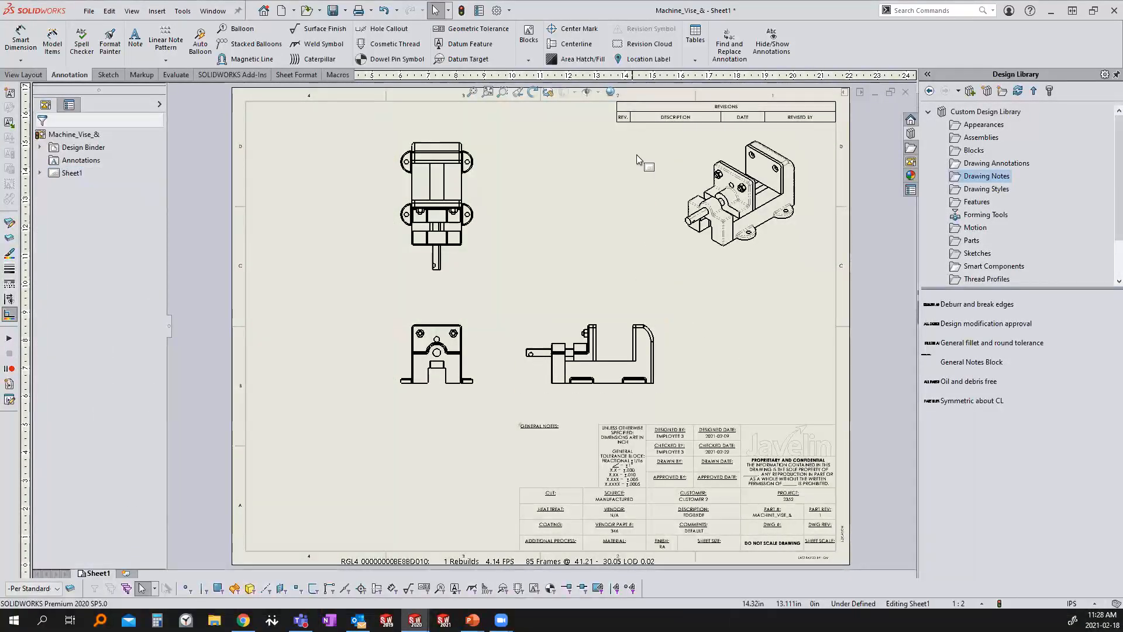
Step: Insert an indented bill of materials for the isometric view with flat numbering, using the BOM Table template attached to the anchor point
click(695, 35)
click(725, 102)
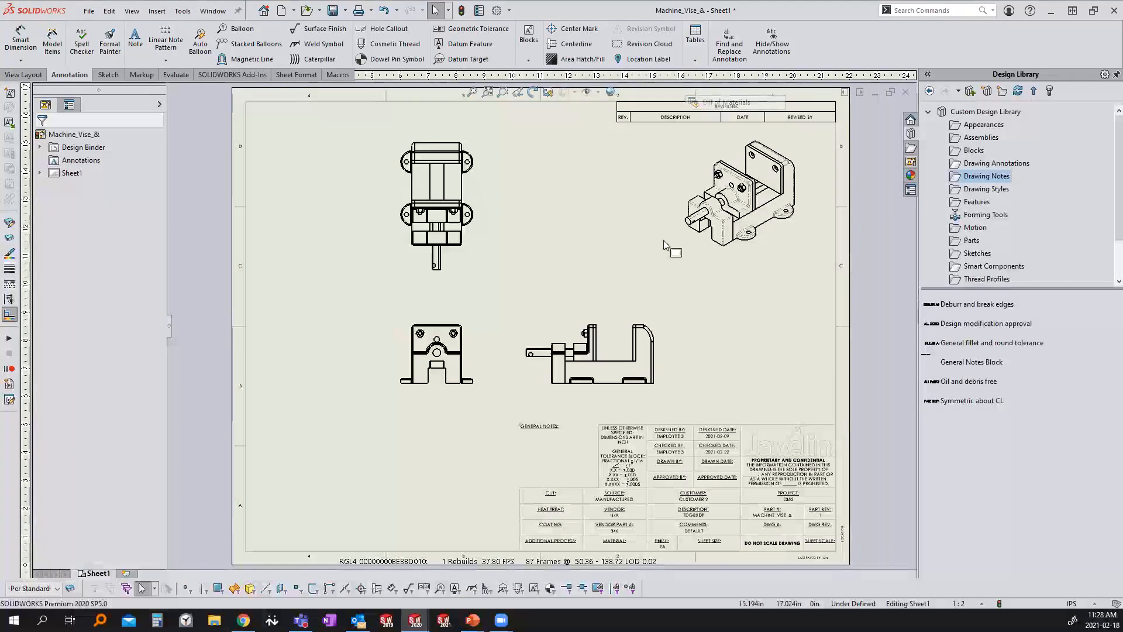
click(652, 292)
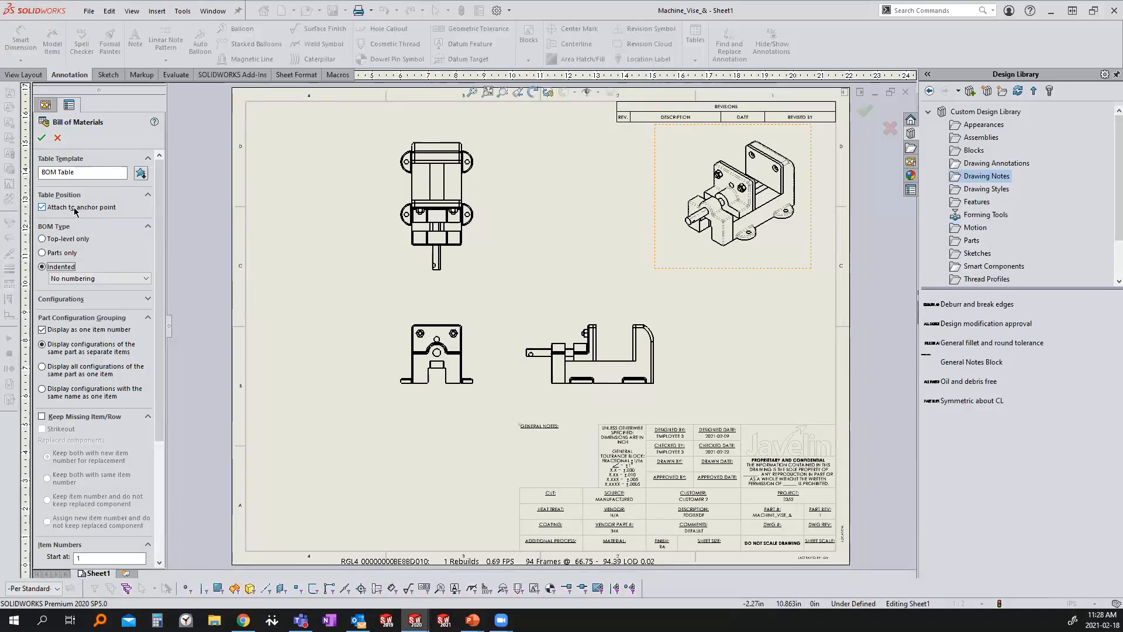
click(94, 278)
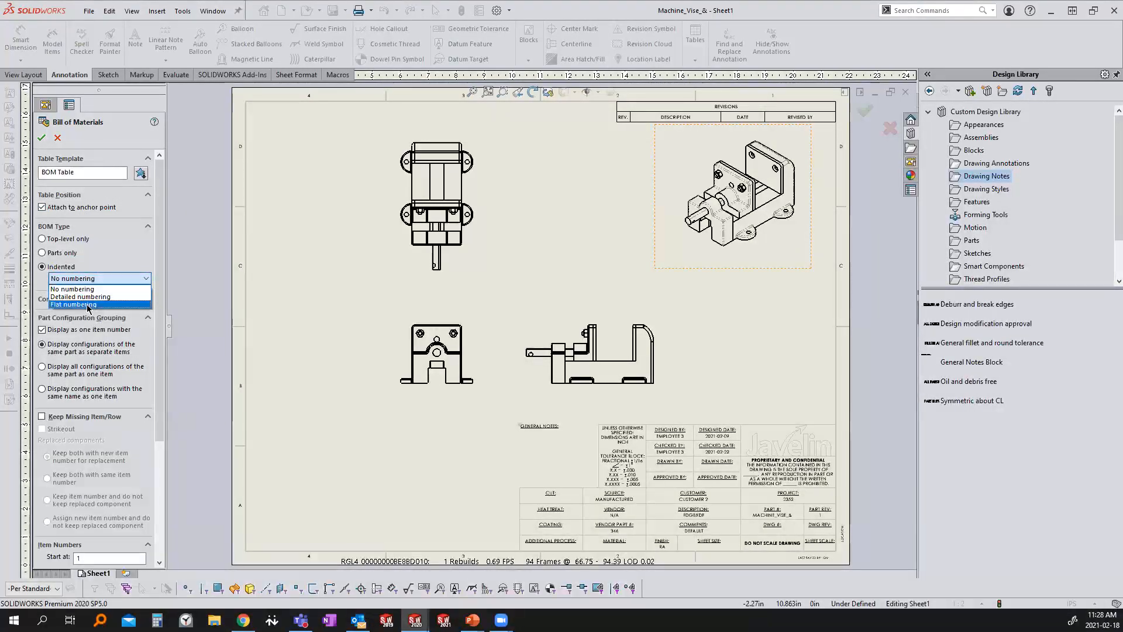
click(80, 305)
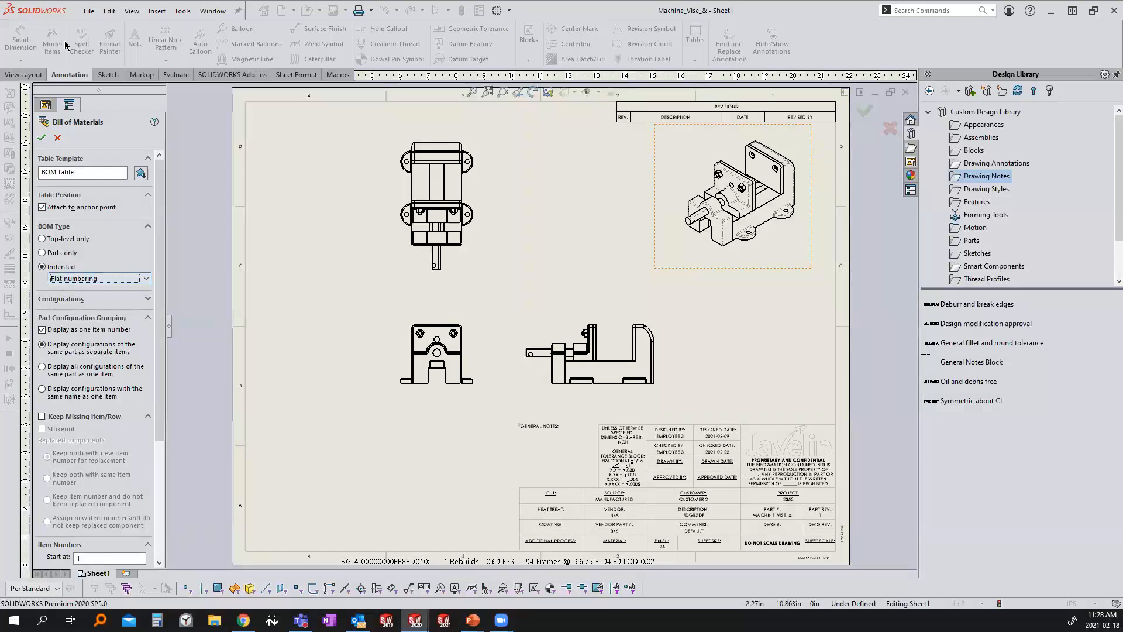
click(41, 137)
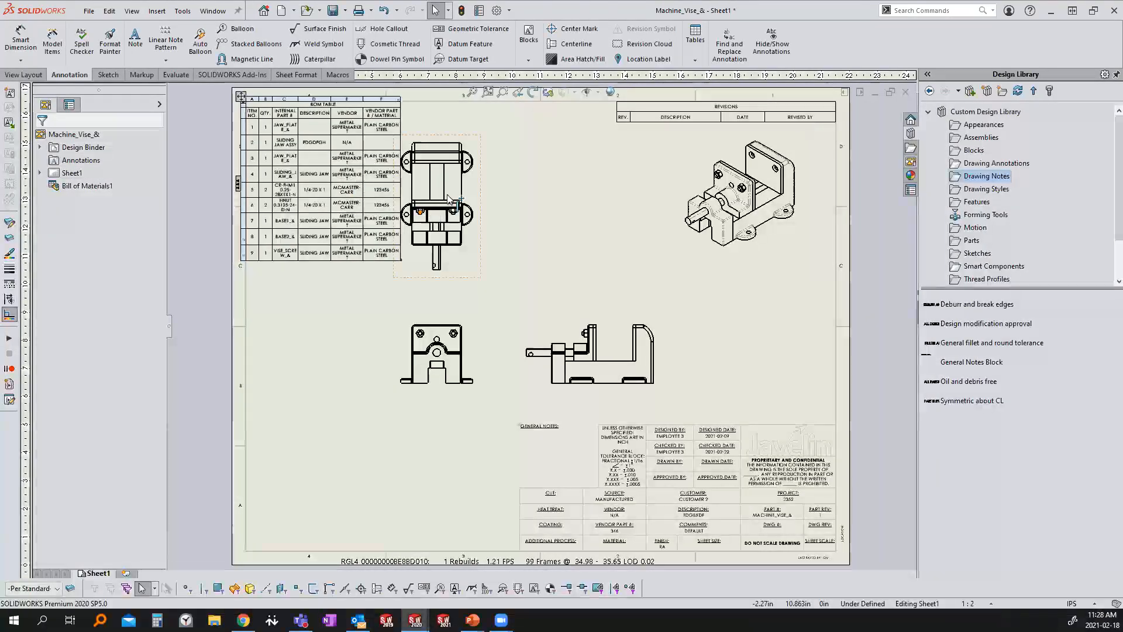
Step: Move the front view, with its aligned top view, further right to clear the bill of materials
drag(485, 183, 538, 174)
drag(481, 343, 503, 341)
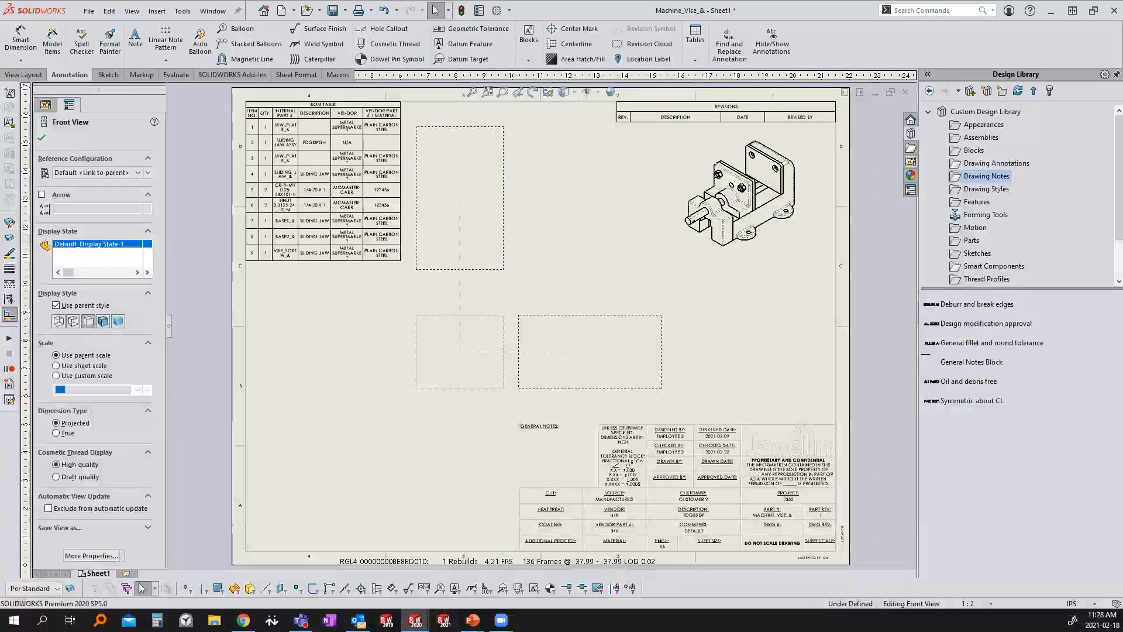
Step: Auto-balloon the isometric view with magnetic lines, and move the view down and inward, clear of the revision table
click(680, 252)
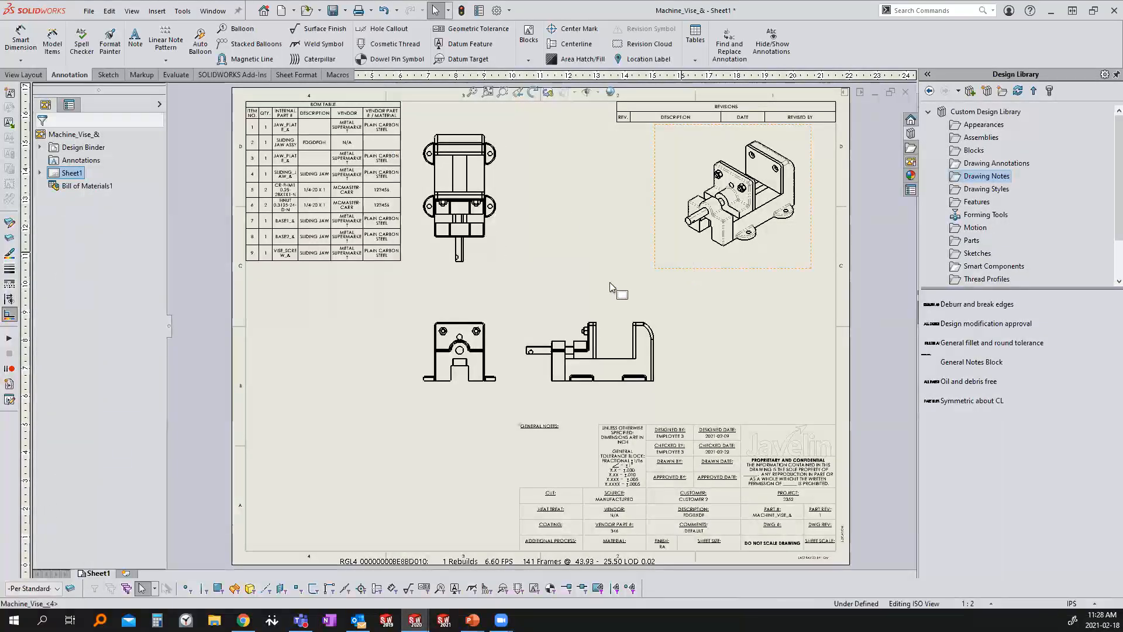
click(200, 42)
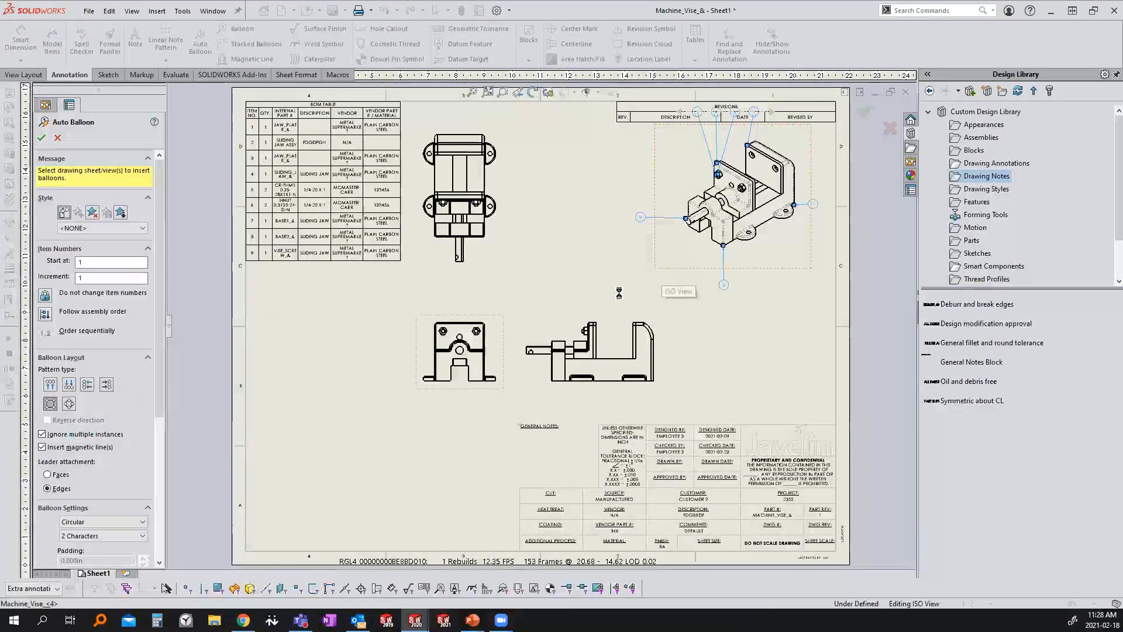
click(42, 139)
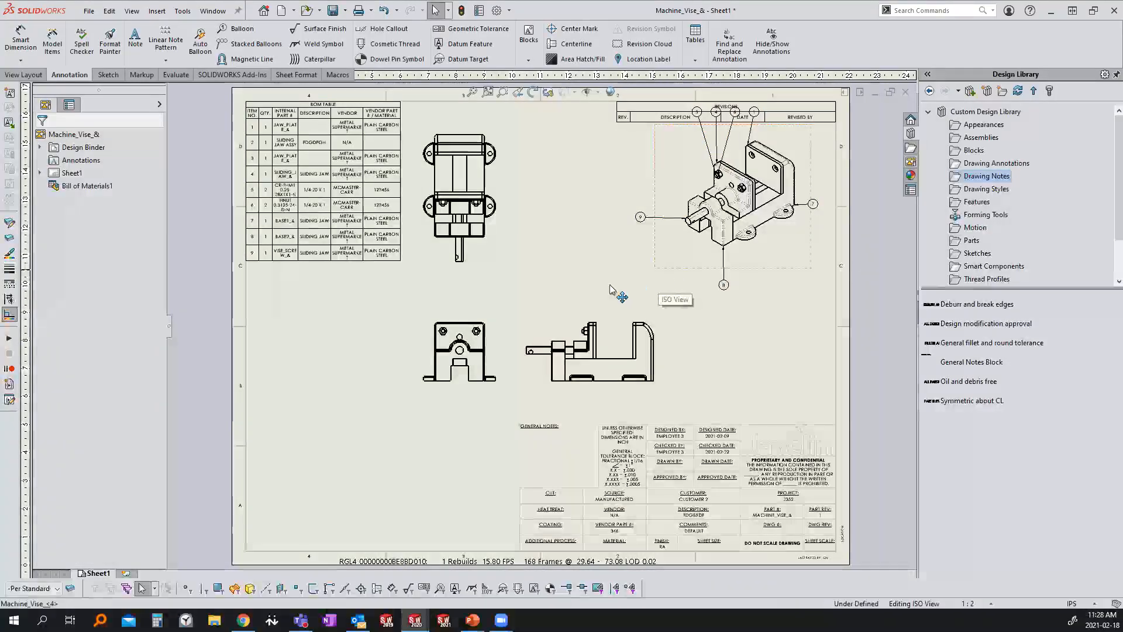
drag(612, 290, 517, 310)
click(302, 414)
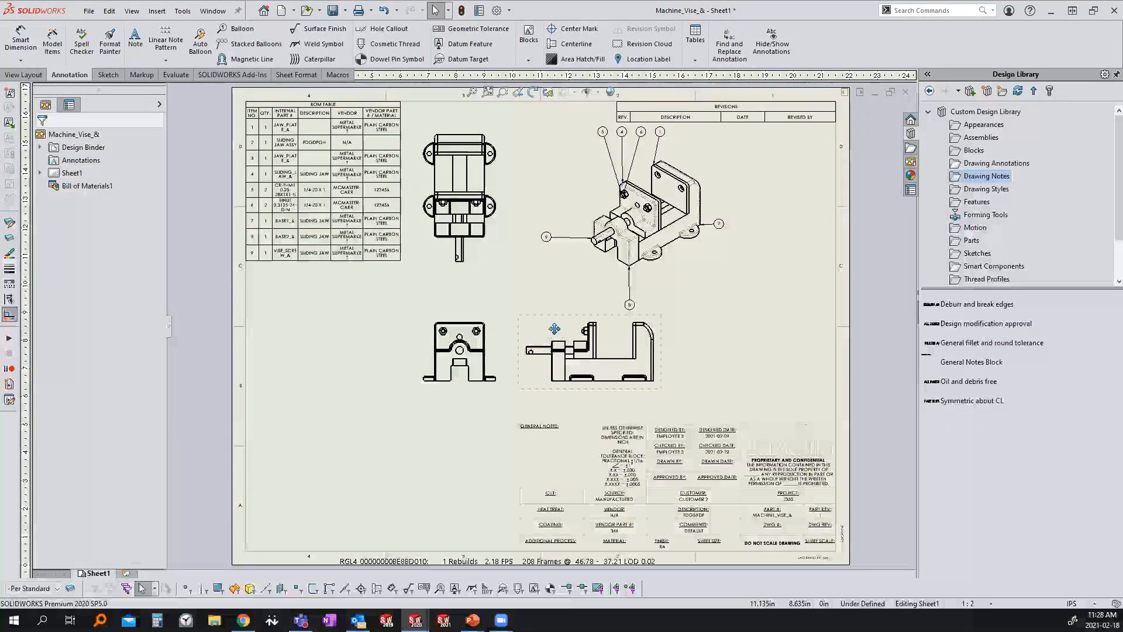
Step: Examine the vendor and vendor part # / material entries in the bill of materials for the purchased hardware and manufactured parts
middle_drag(546, 326, 687, 428)
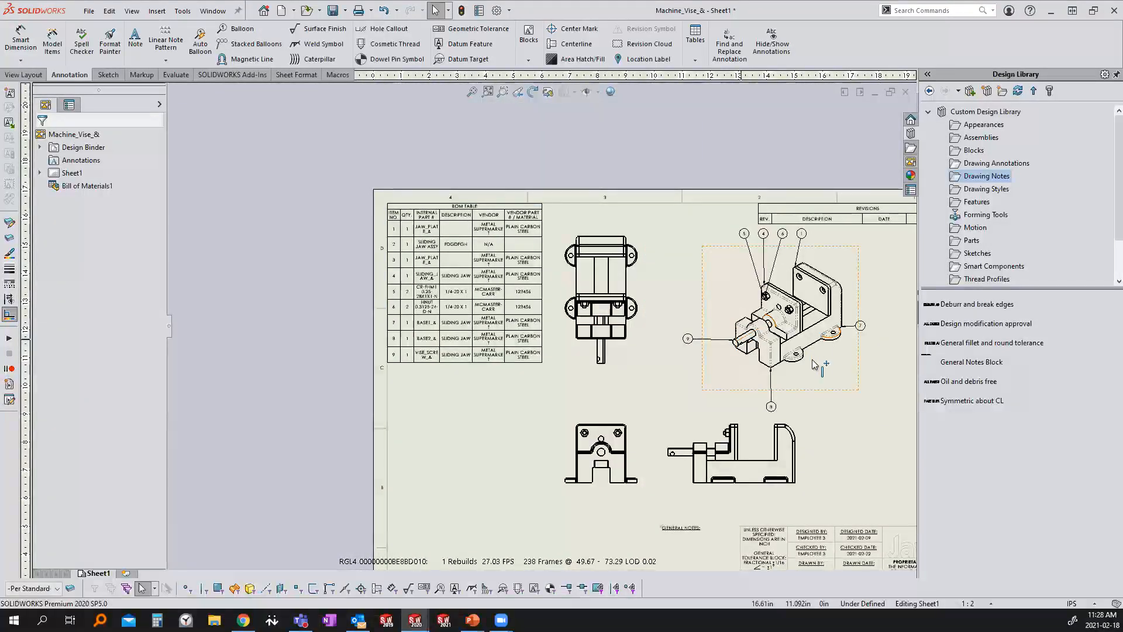
scroll(488, 234, down, 5)
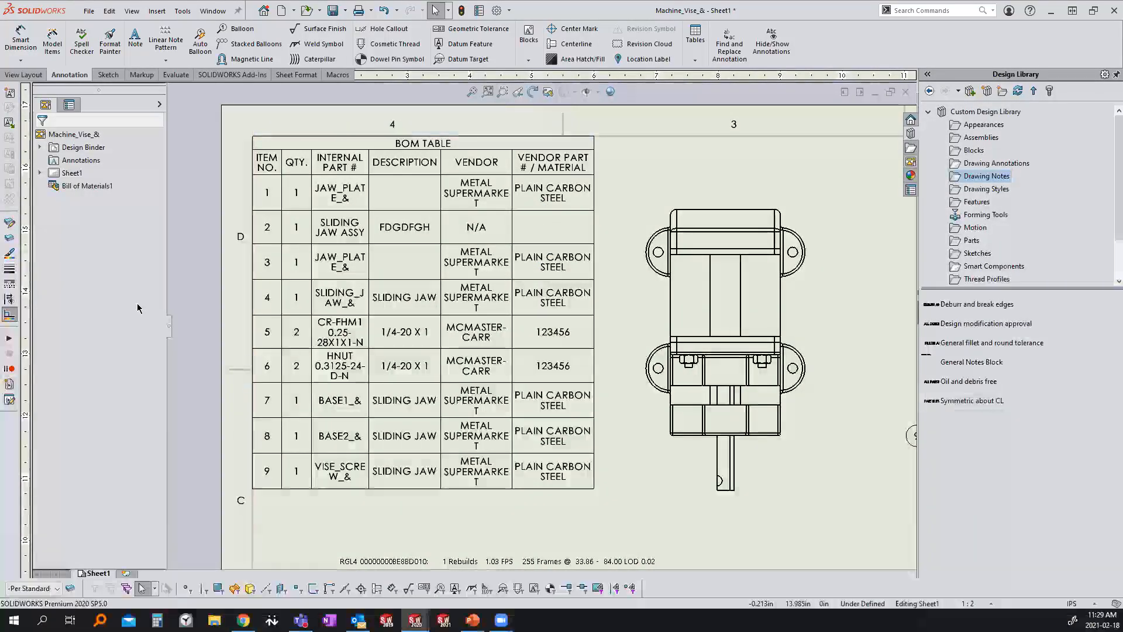
click(696, 359)
click(703, 282)
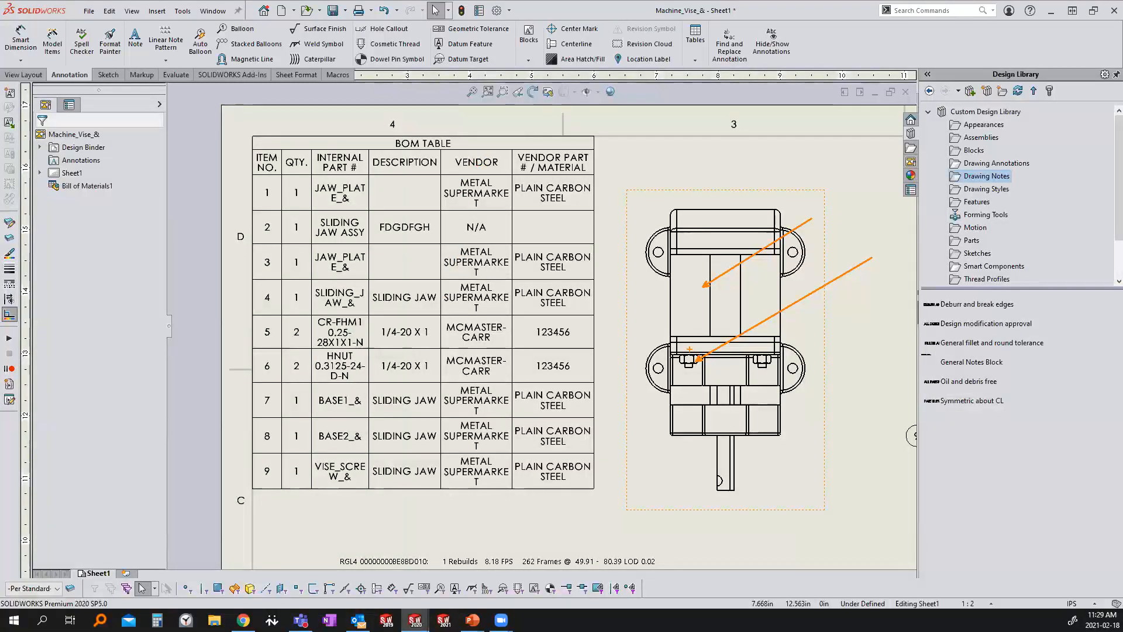
drag(501, 320, 446, 347)
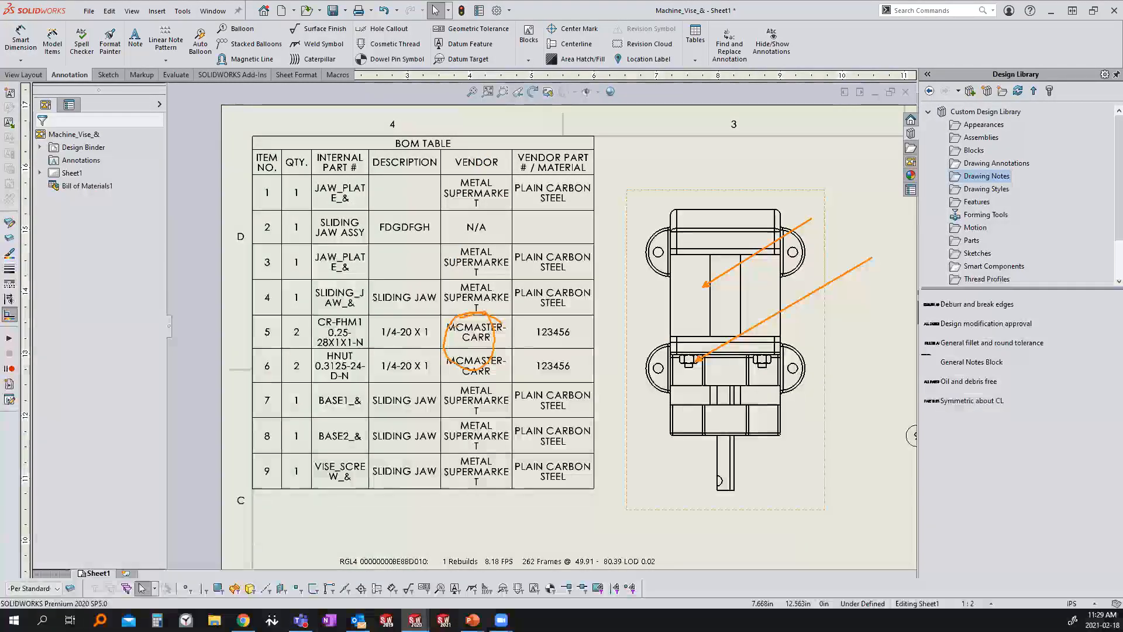
drag(567, 321, 558, 320)
drag(569, 365, 552, 310)
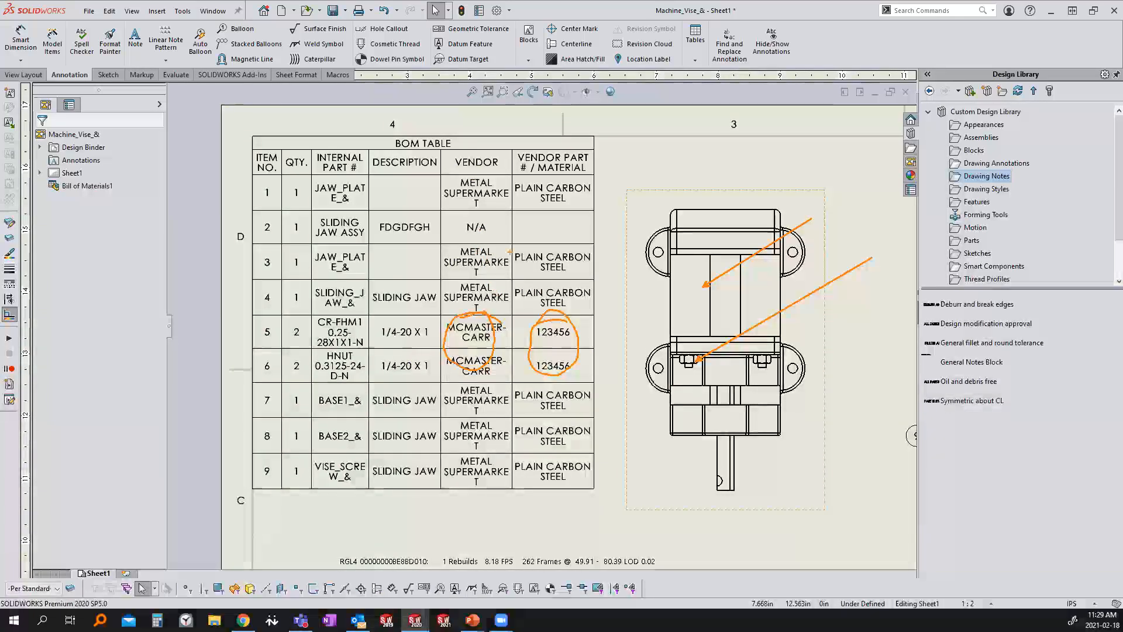
drag(454, 231, 502, 290)
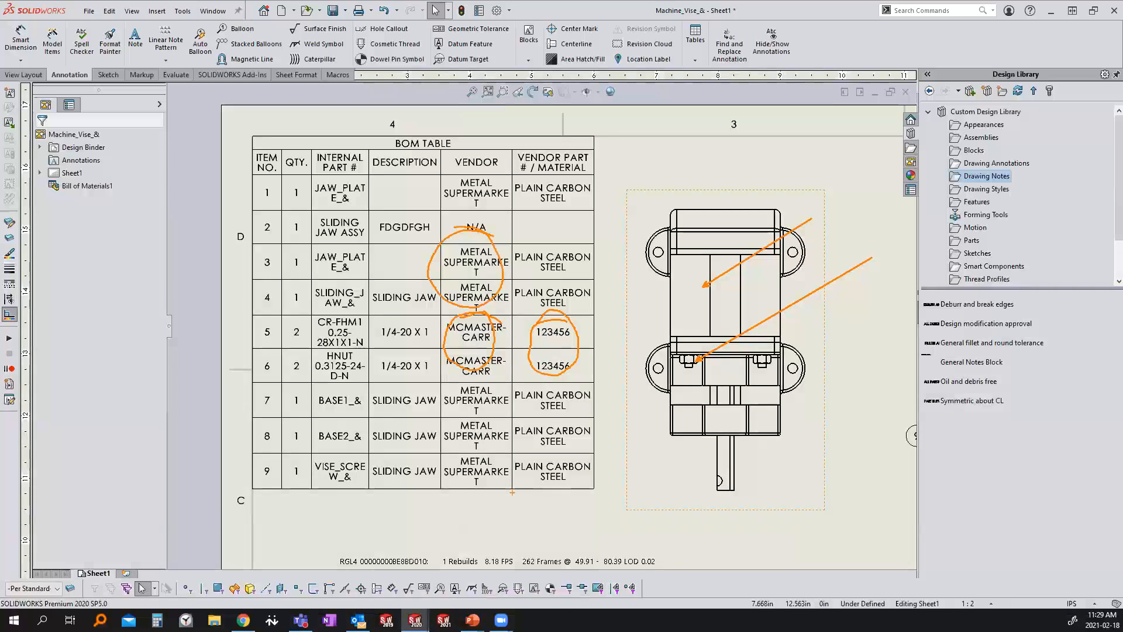
drag(504, 276, 570, 241)
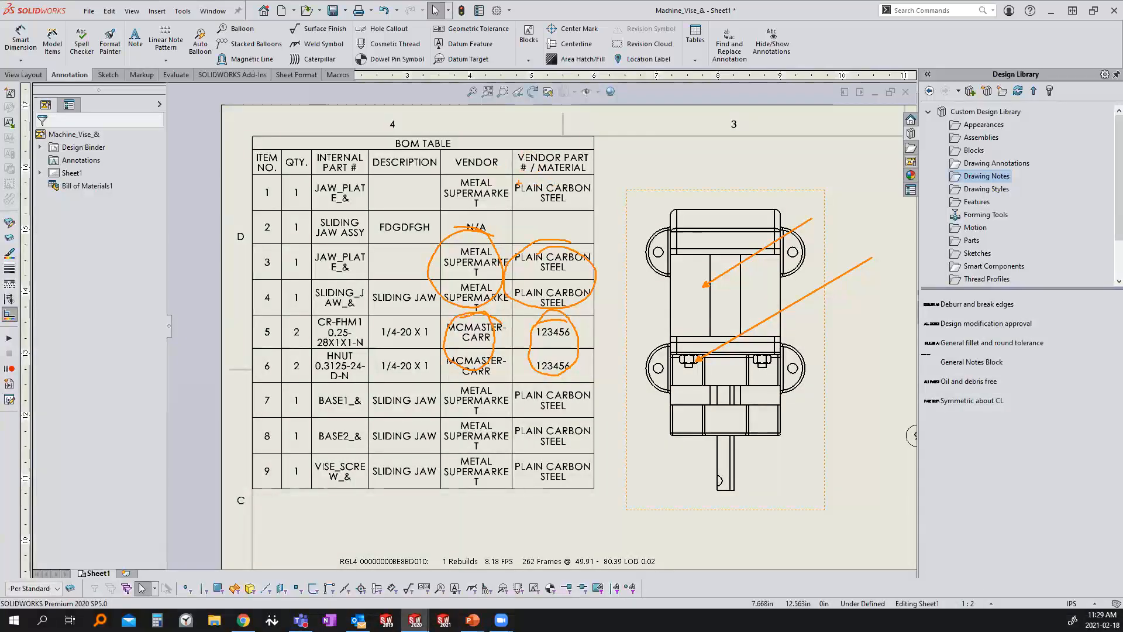
key(Escape)
key(z)
key(z)
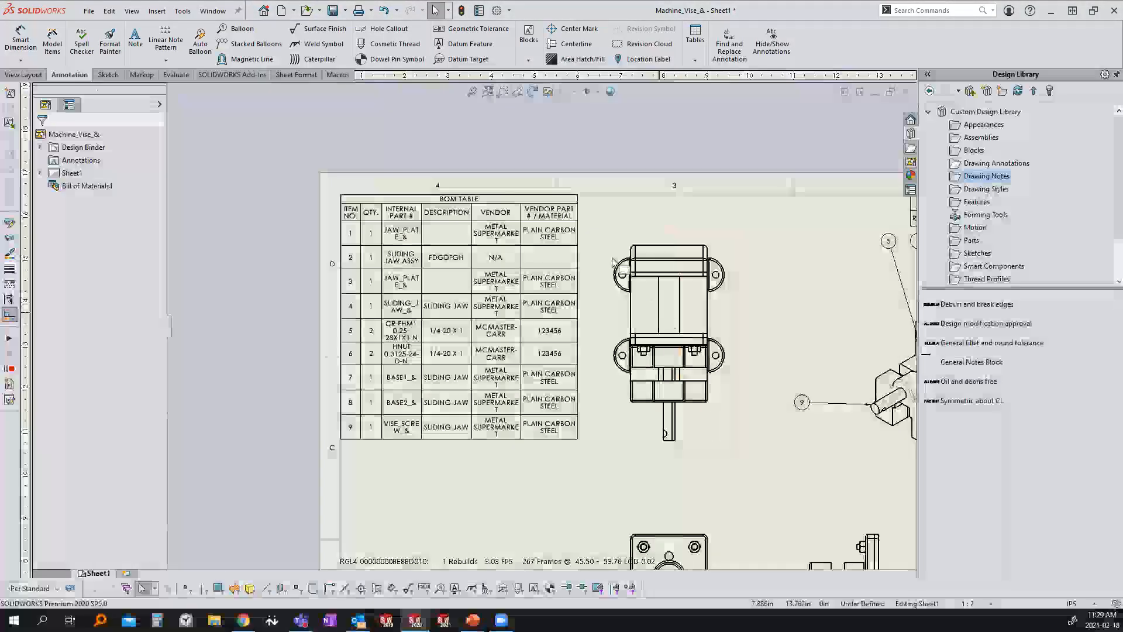
mouse_move(340, 192)
ctrl+mouse_down()
mouse_move(811, 440)
mouse_move(870, 438)
ctrl+mouse_up()
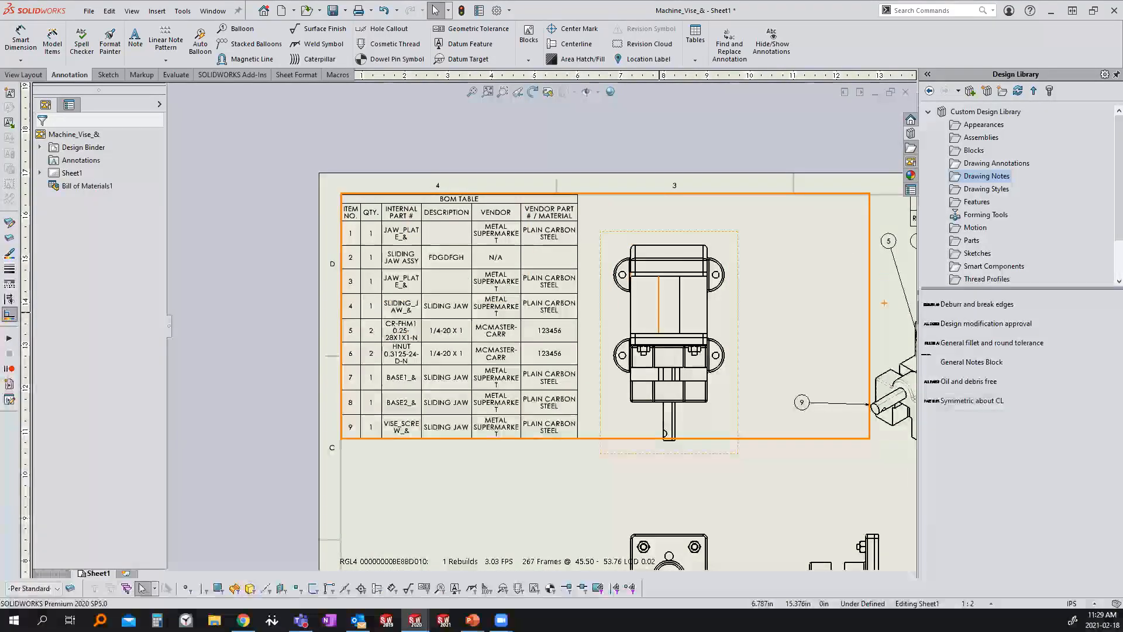
key(Escape)
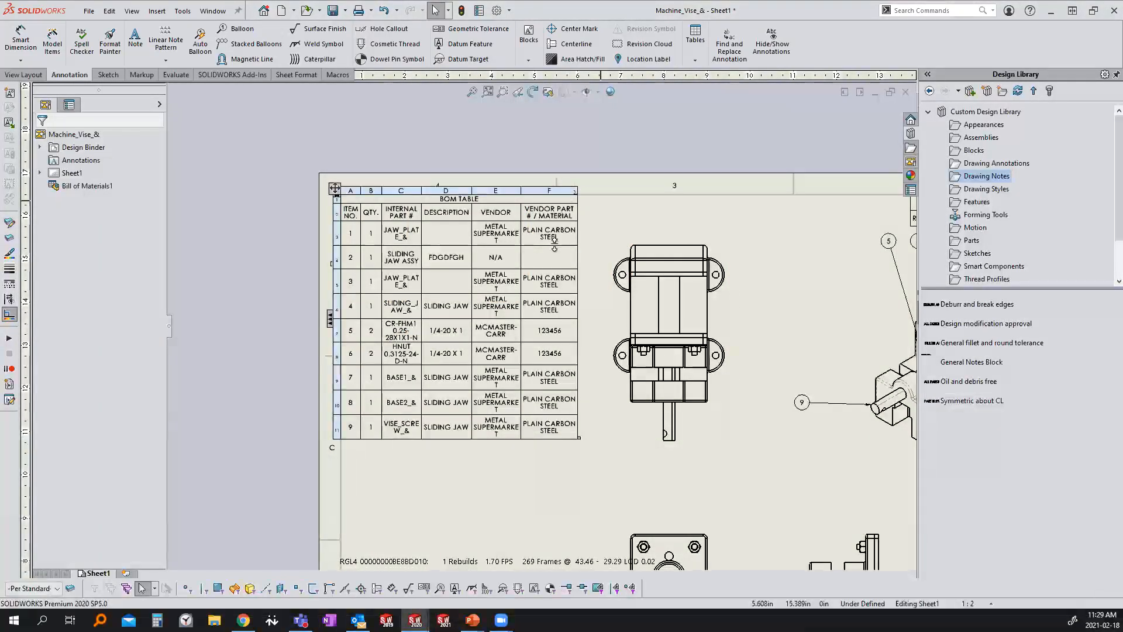
Step: Inspect the equation behind the Vendor Part # / Material column of the bill of materials, leaving it without changes
scroll(562, 230, down, 1)
scroll(562, 231, down, 1)
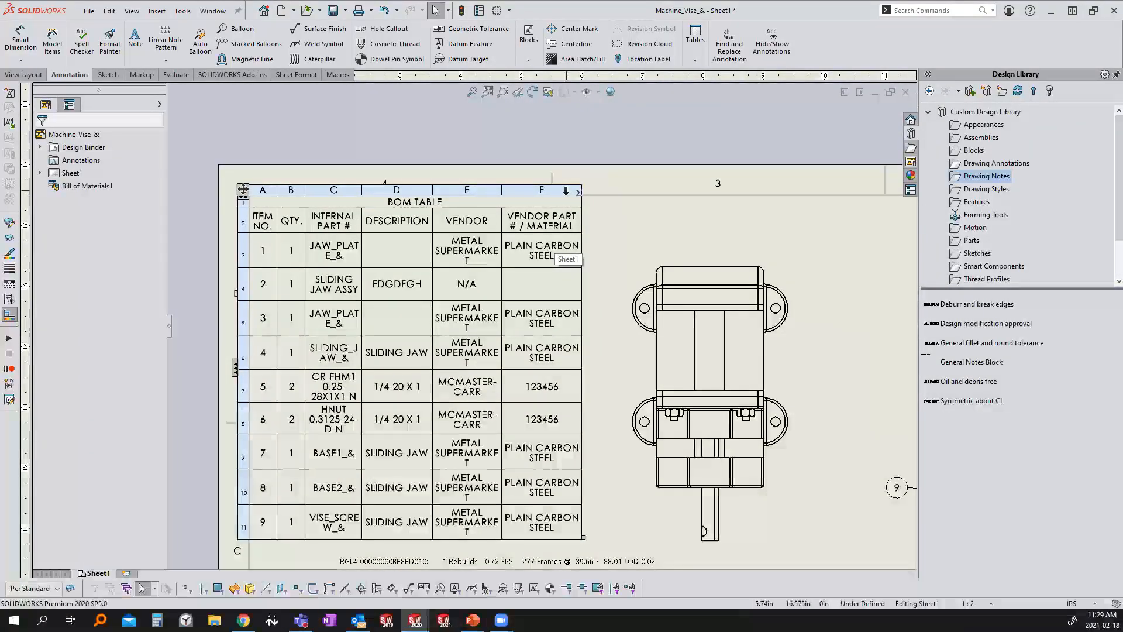
click(566, 190)
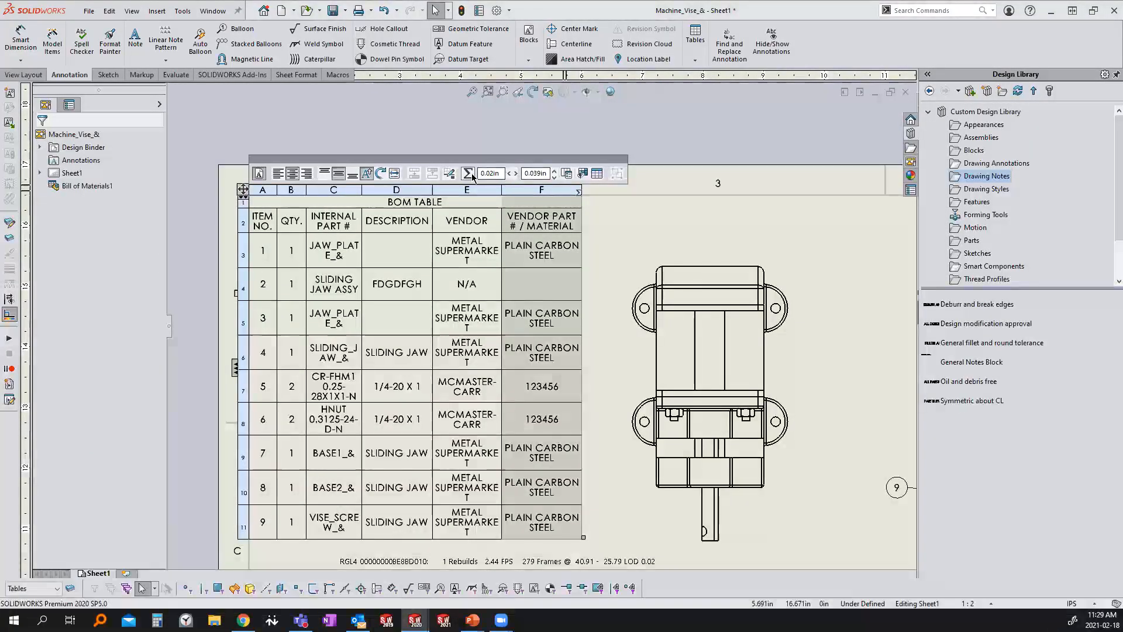
click(469, 173)
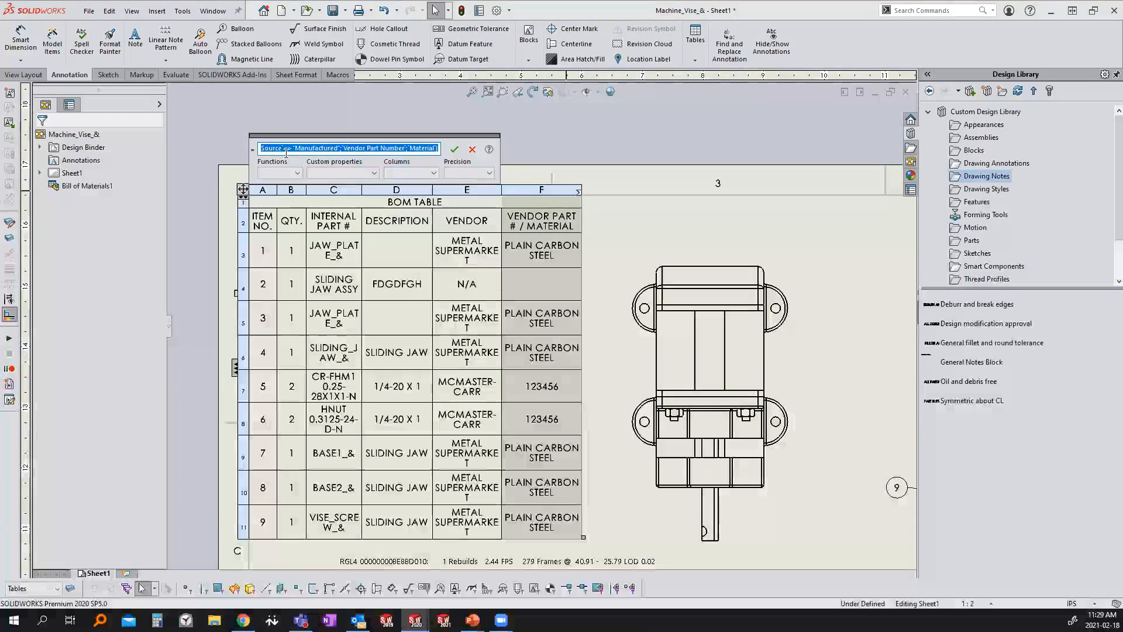
click(286, 150)
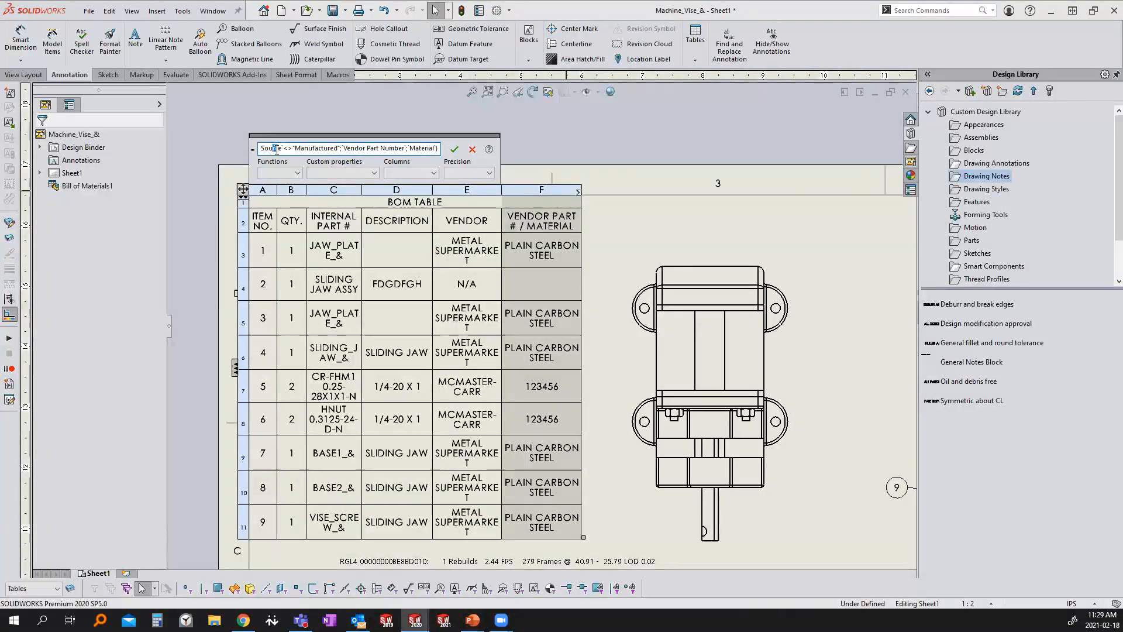
click(323, 149)
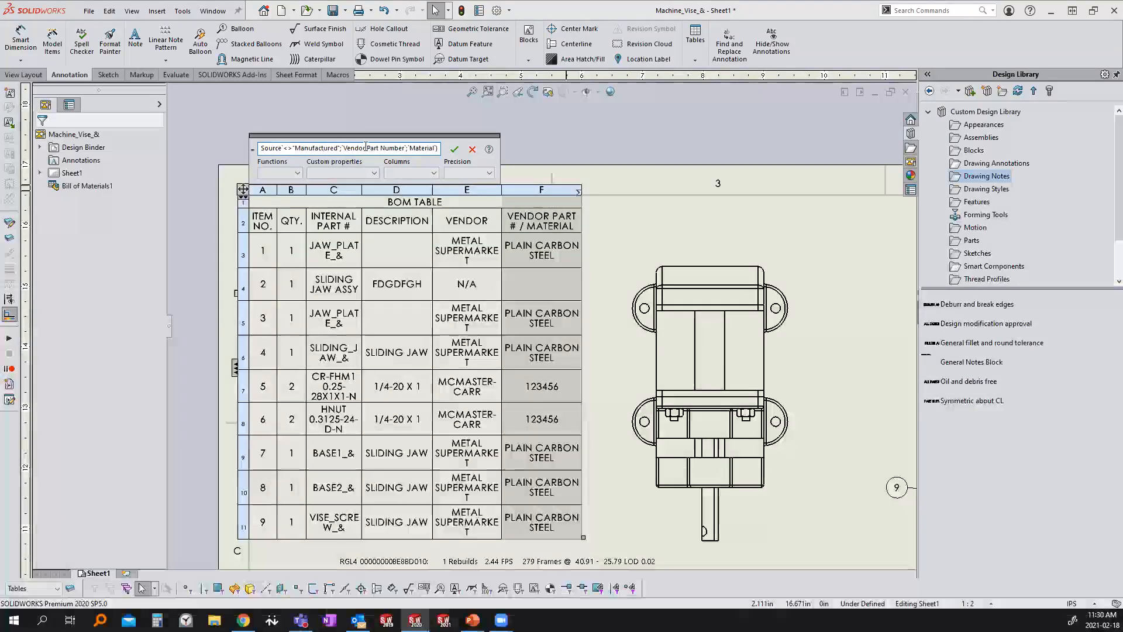
drag(414, 148, 475, 365)
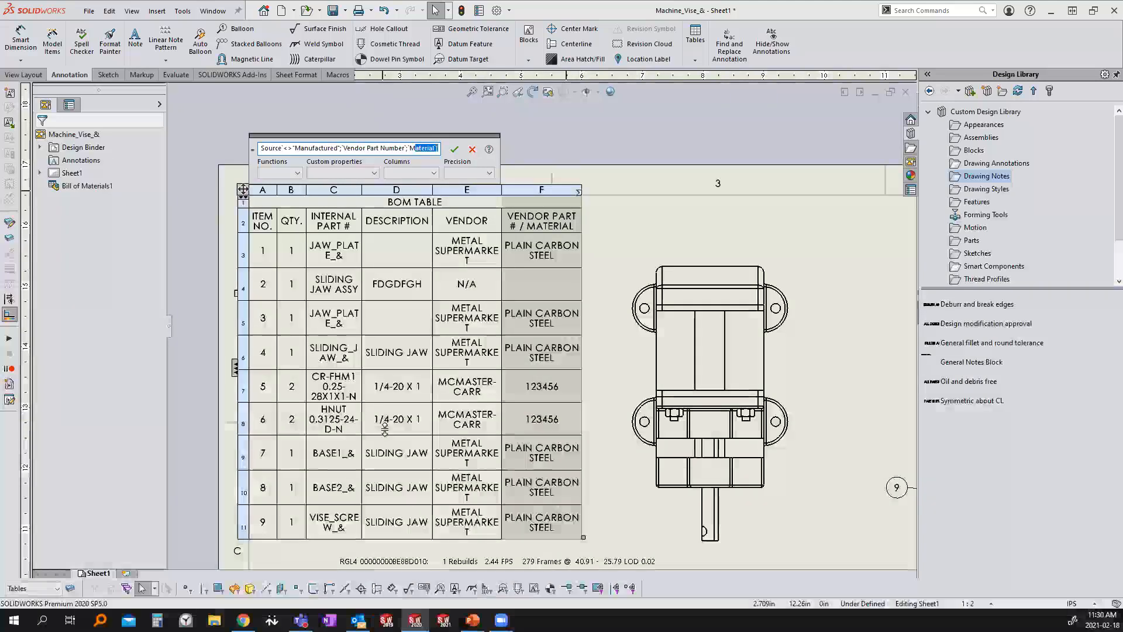
click(472, 150)
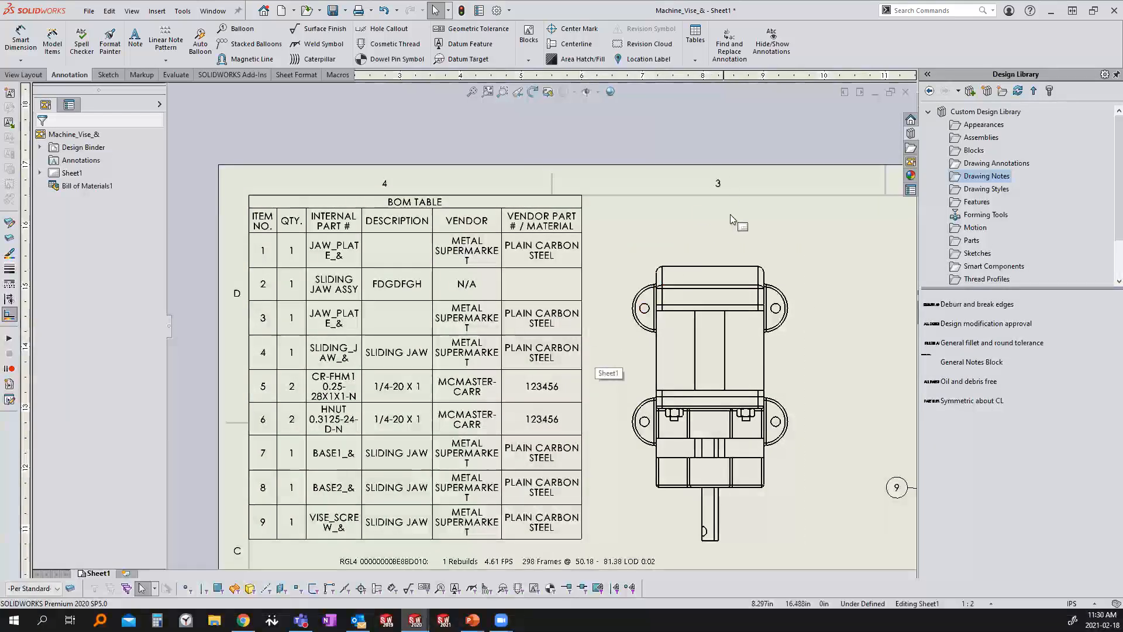
Step: Close the vise assembly drawing without saving any of the modified documents
scroll(702, 280, up, 3)
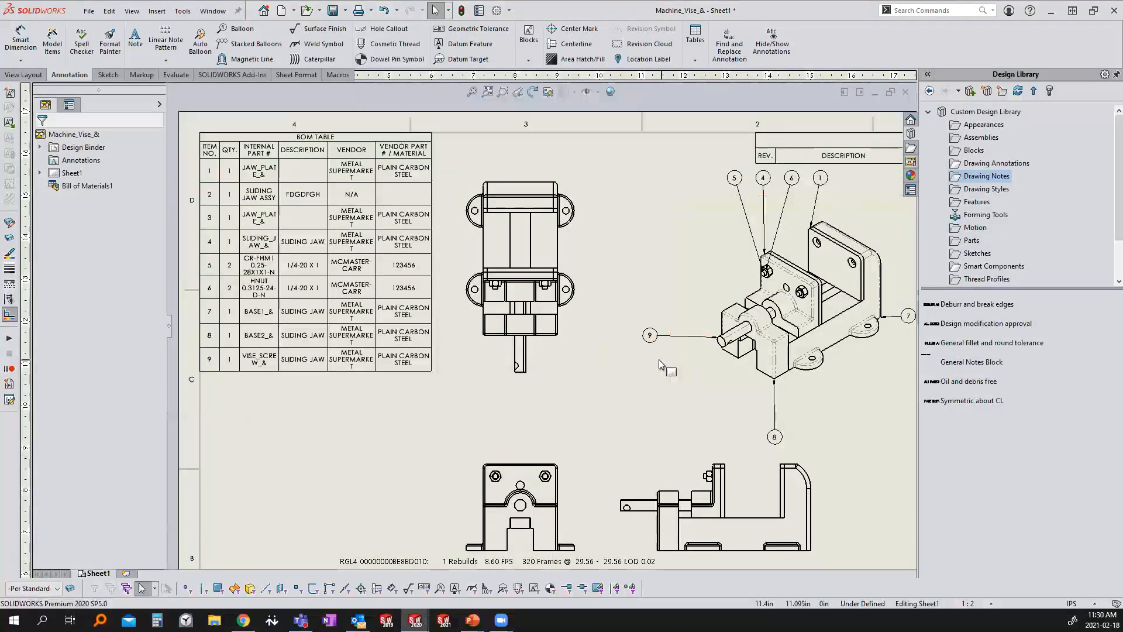
key(f)
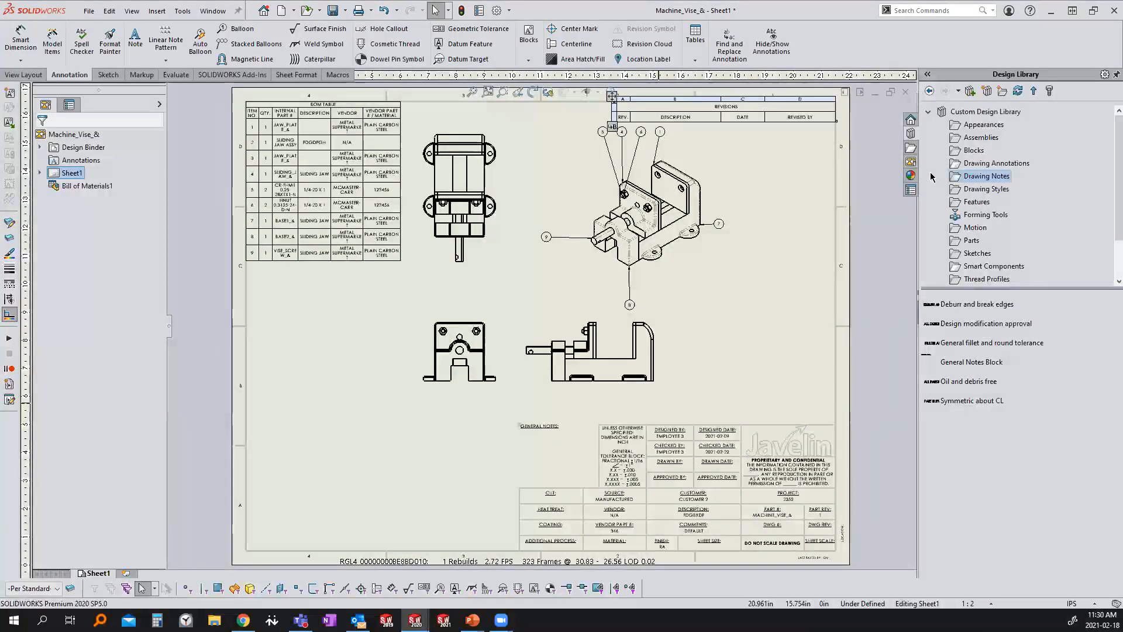
click(903, 94)
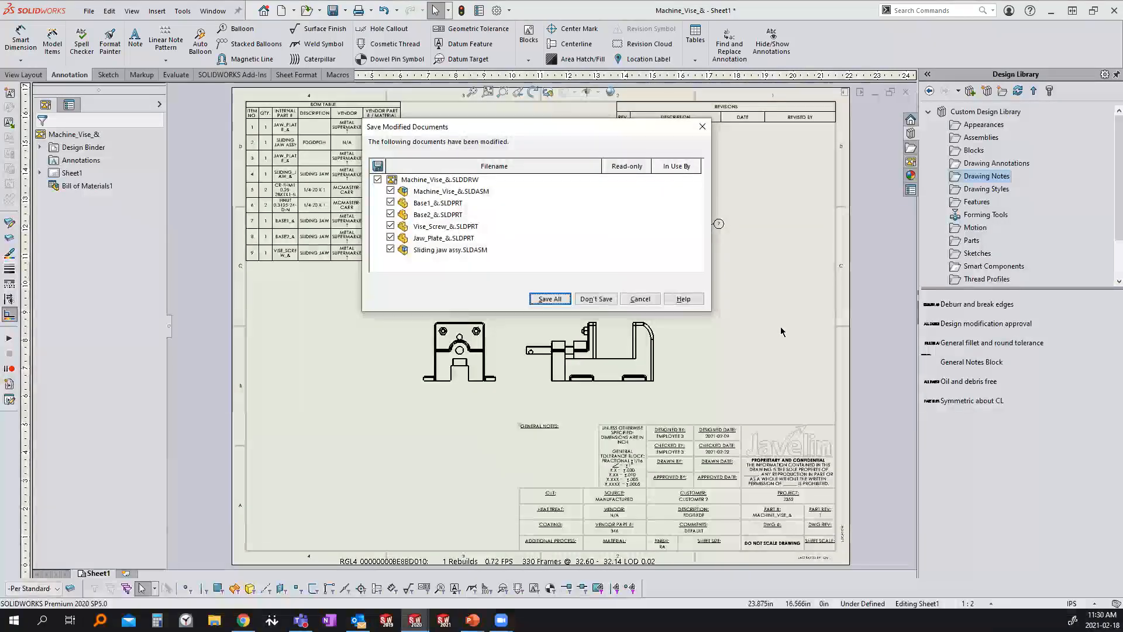
click(596, 298)
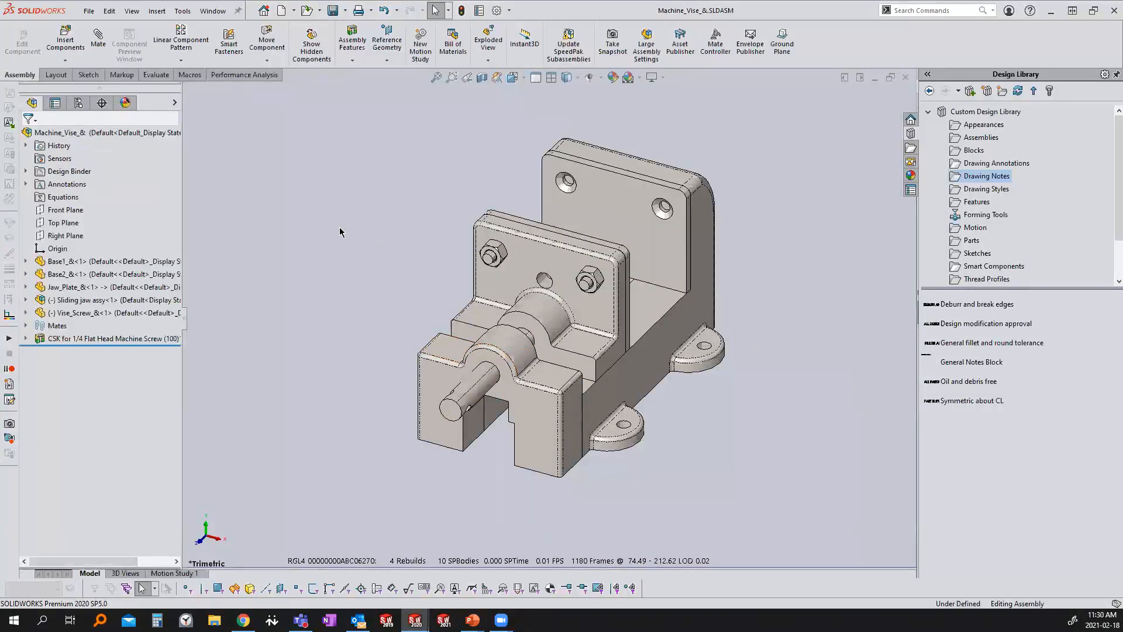
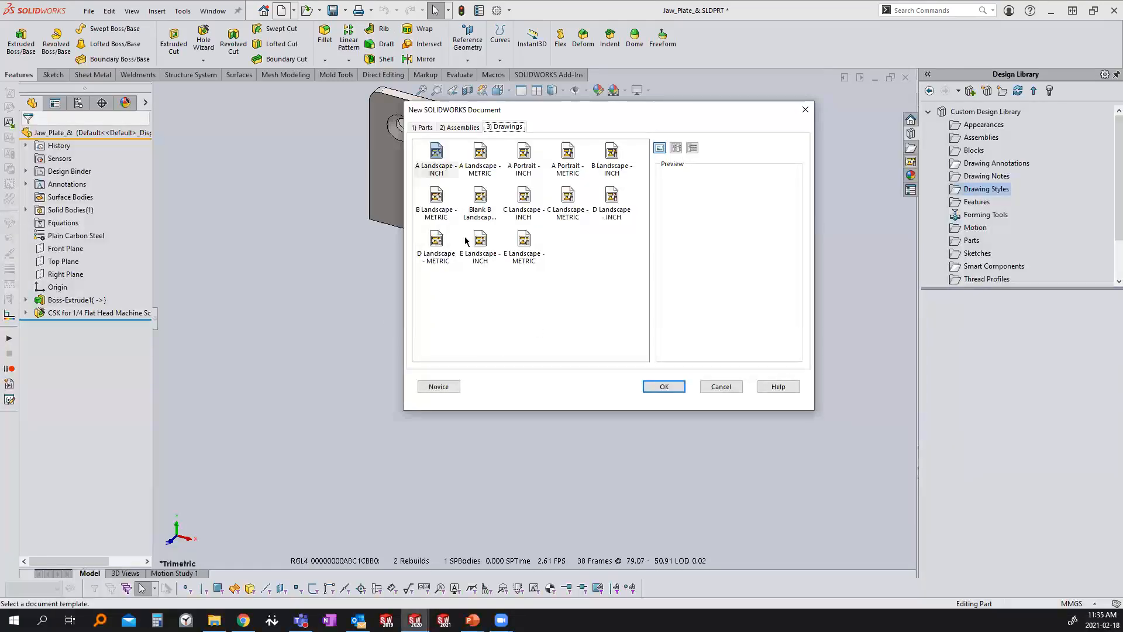
Step: Preview the A Portrait - INCH drawing template and dismiss the new document dialog
click(521, 167)
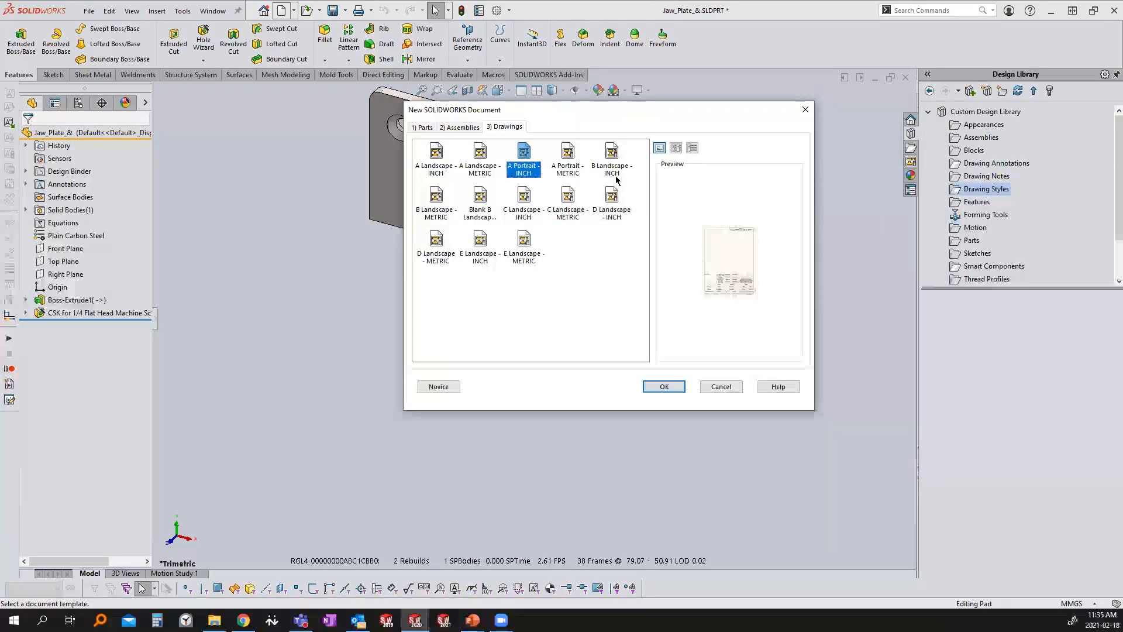
click(806, 109)
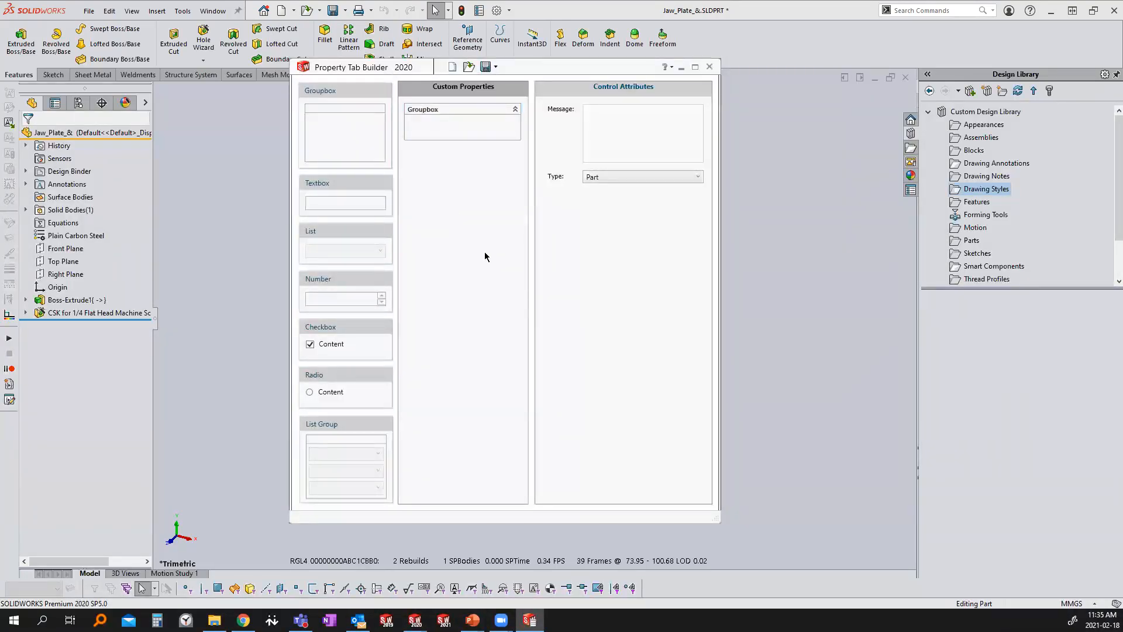
Step: Maximize the Property Tab Builder and open the Part Properties.prtprp template from the Custom Property Files folder
click(695, 69)
click(176, 5)
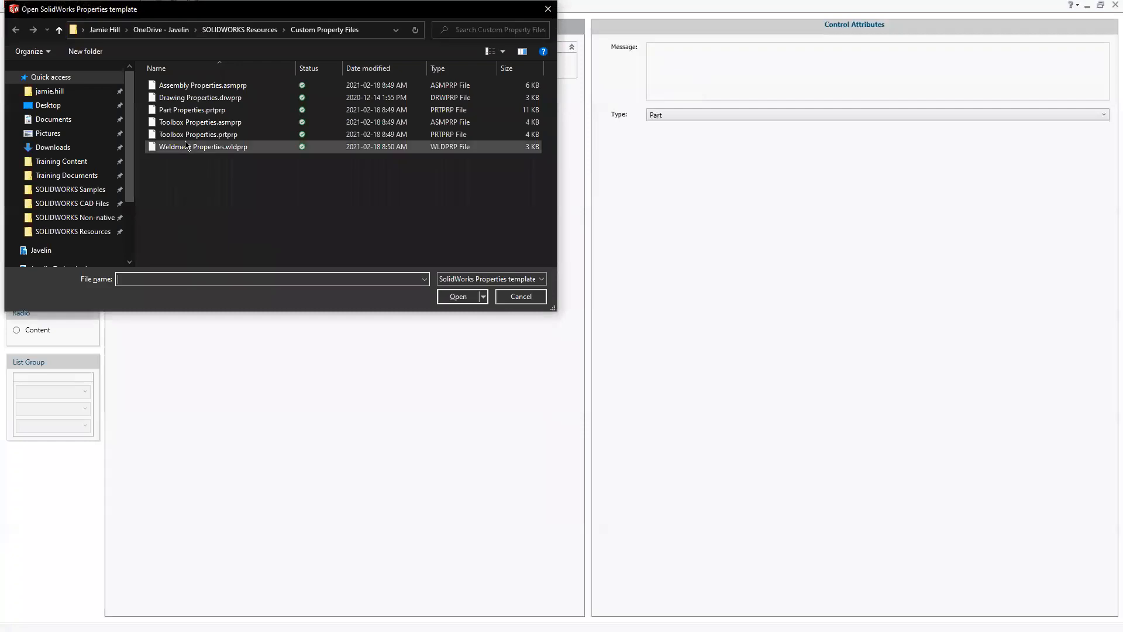
click(179, 110)
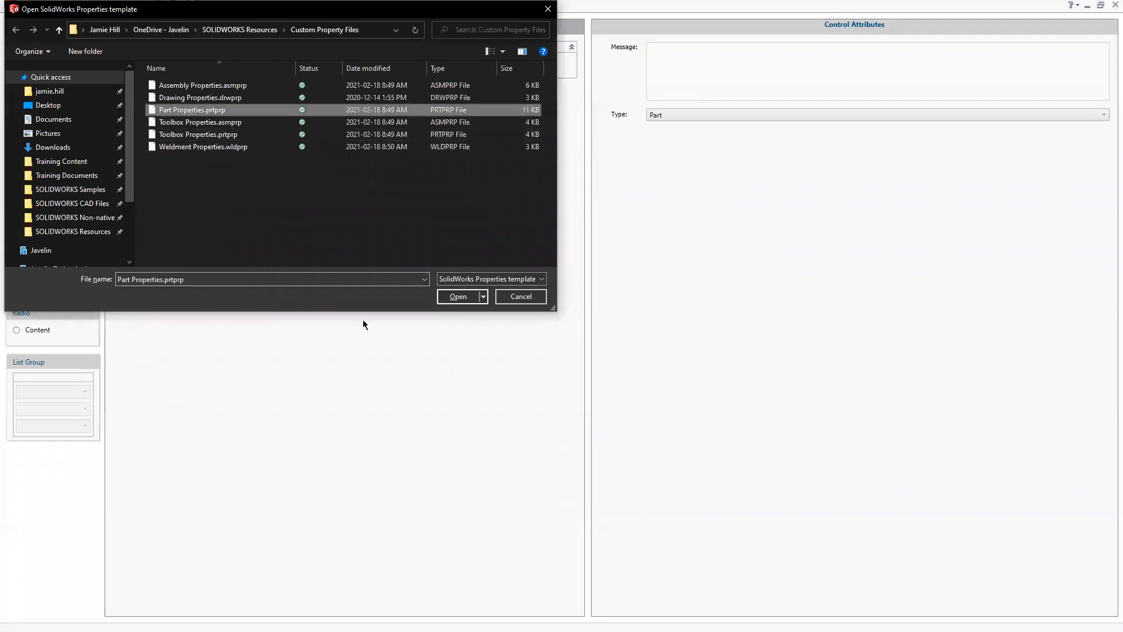
click(458, 297)
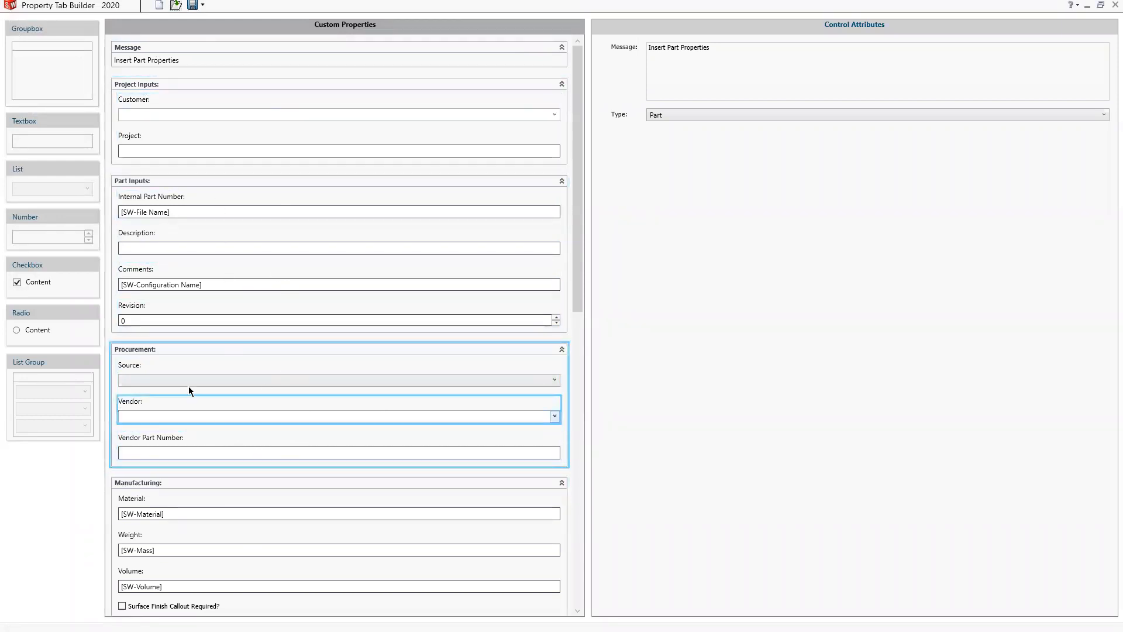
Step: Inspect the Procurement group of the part properties template, checking the attributes of its Source and Vendor lists
click(199, 353)
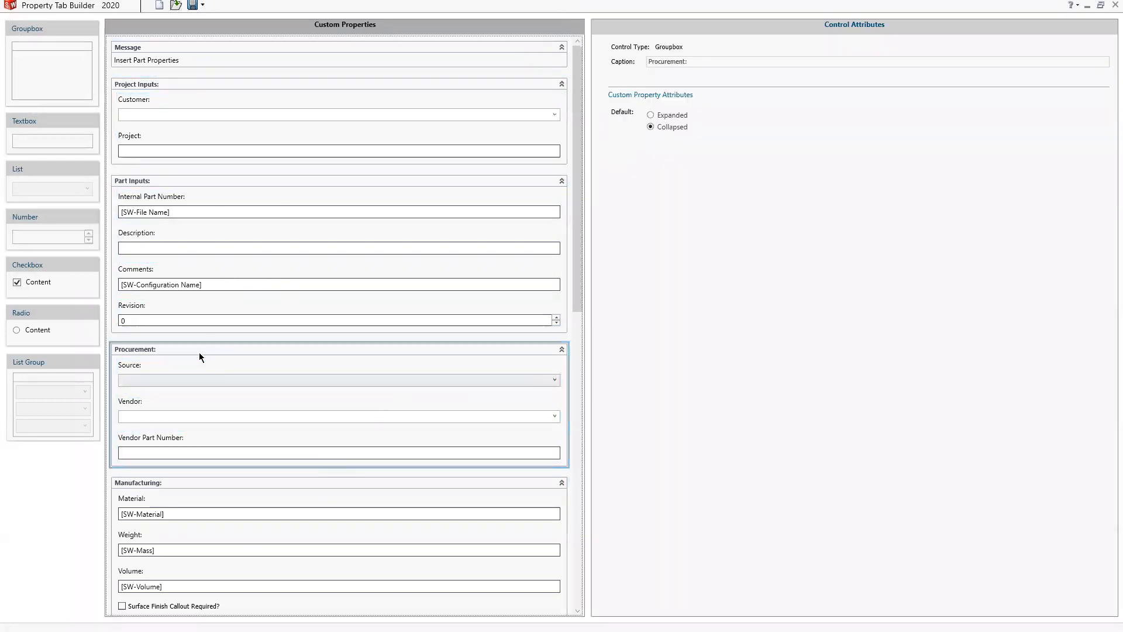
click(202, 370)
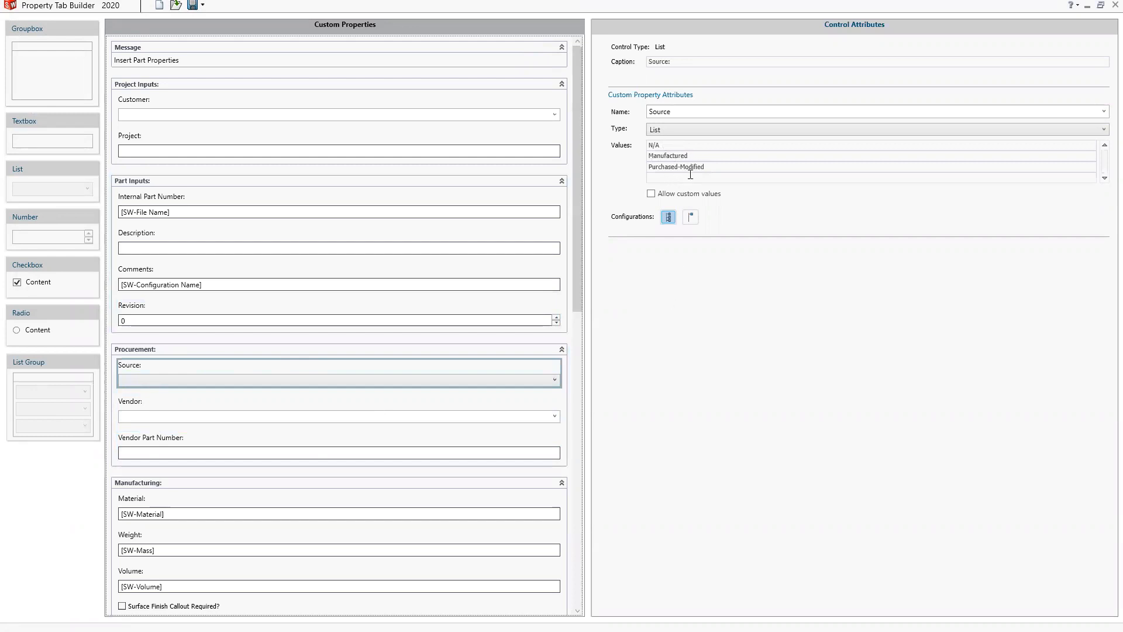
click(308, 408)
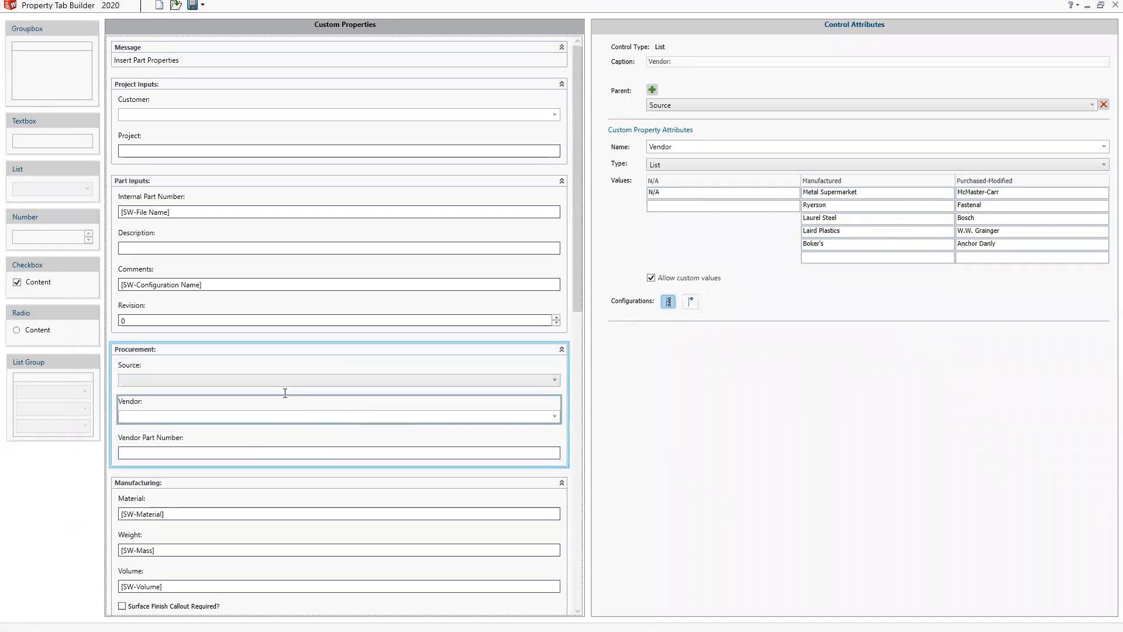
Step: Review the Manufacturing group's Material, Cut Callout Required?, Cut Method and Cut Tolerance controls and their attributes
scroll(371, 464, down, 3)
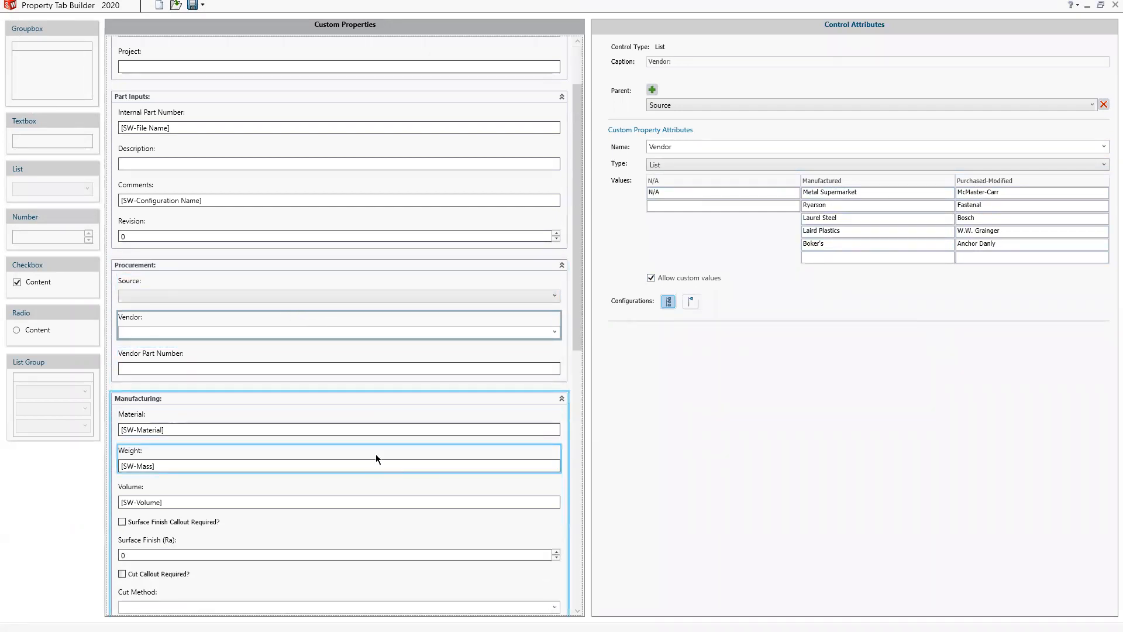
scroll(376, 456, up, 3)
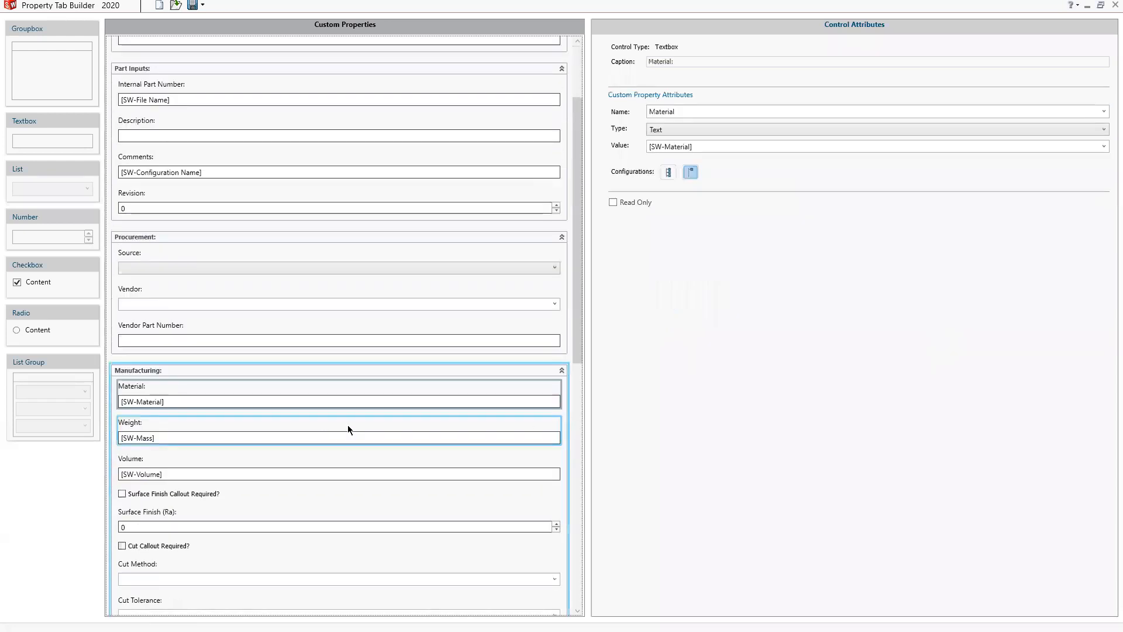
scroll(348, 426, down, 4)
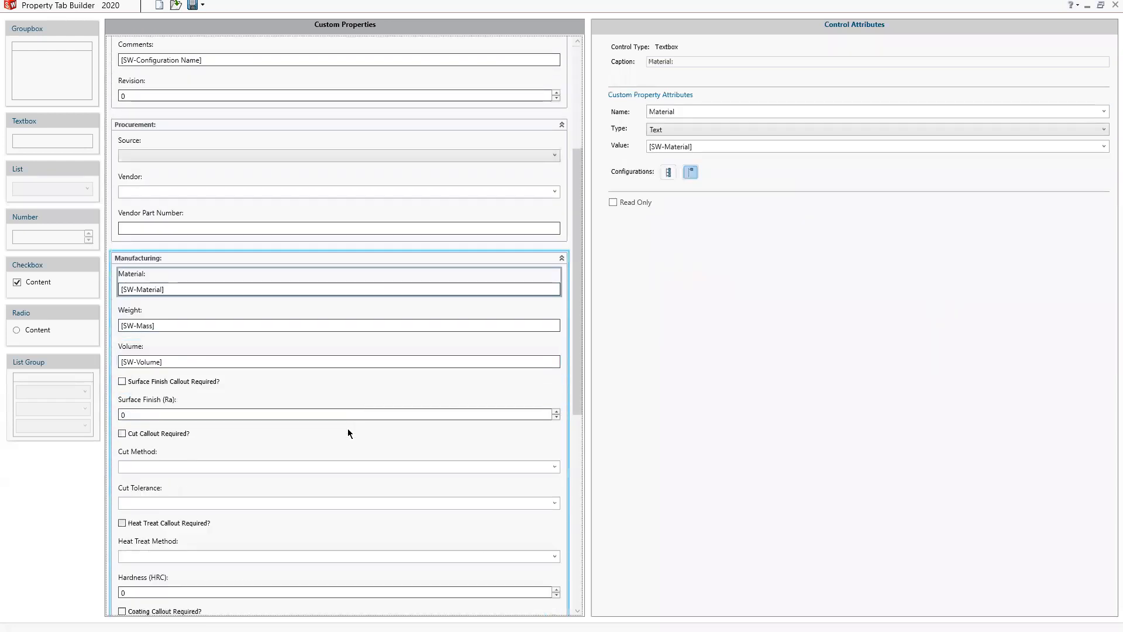
click(236, 433)
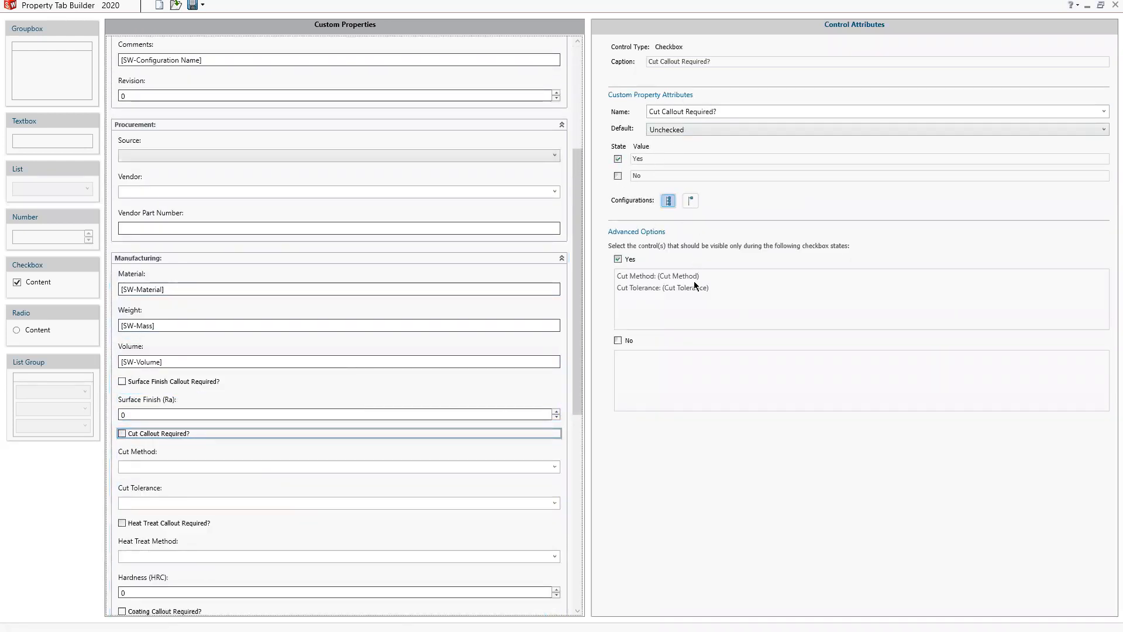
click(271, 456)
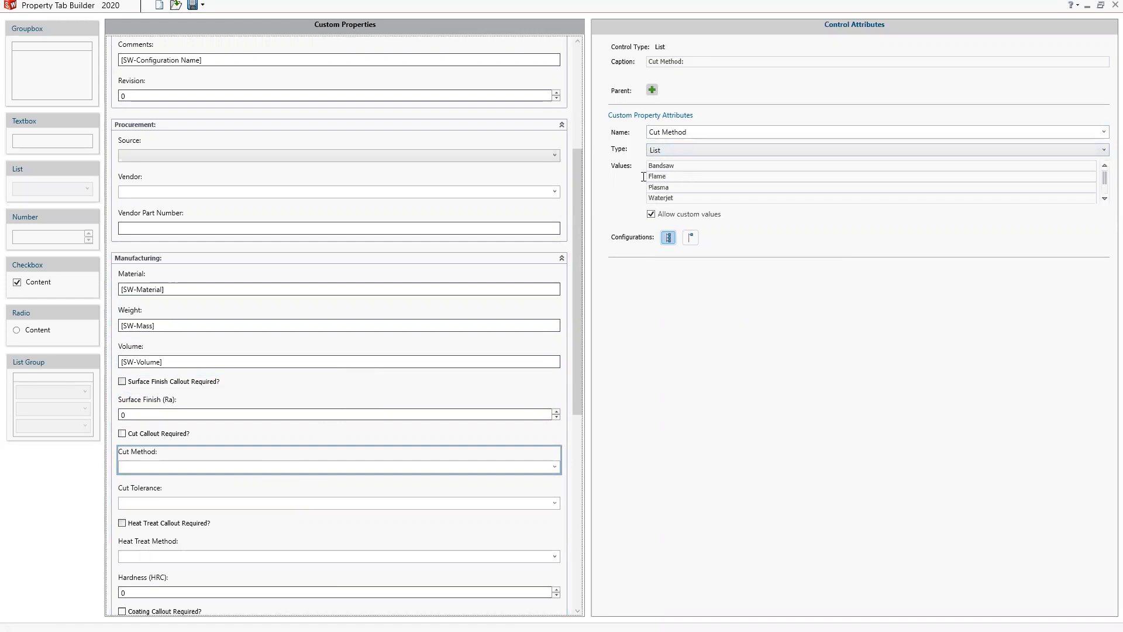
click(170, 496)
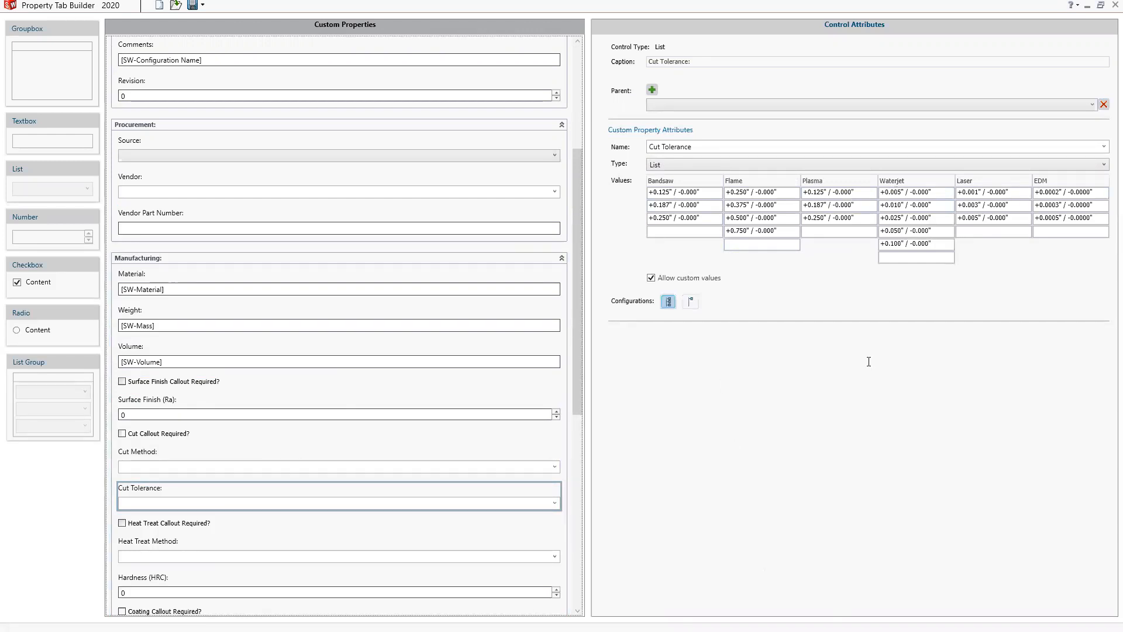
Step: Check the available type options for the Cut Tolerance list and compare its values with those of the Cut Method list
click(727, 168)
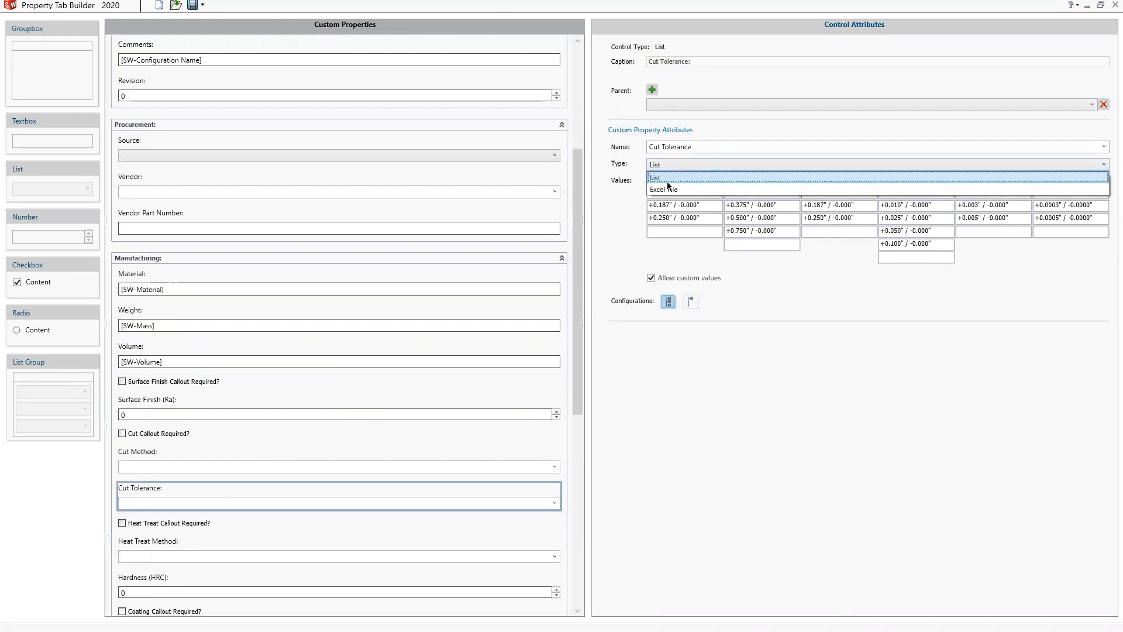
click(753, 395)
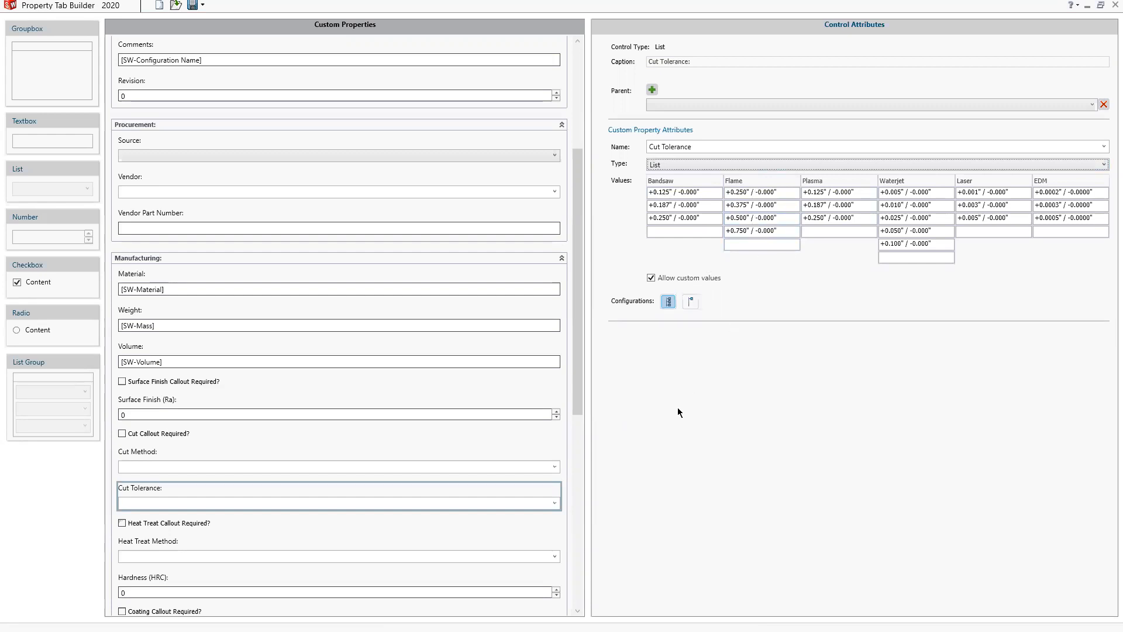
click(788, 451)
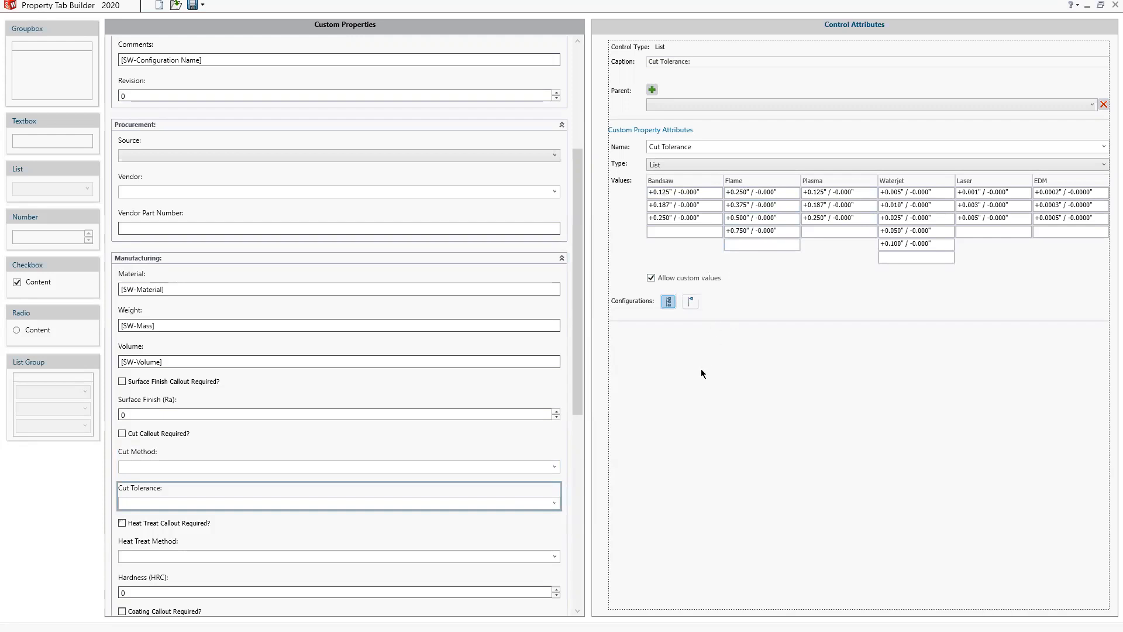
click(348, 450)
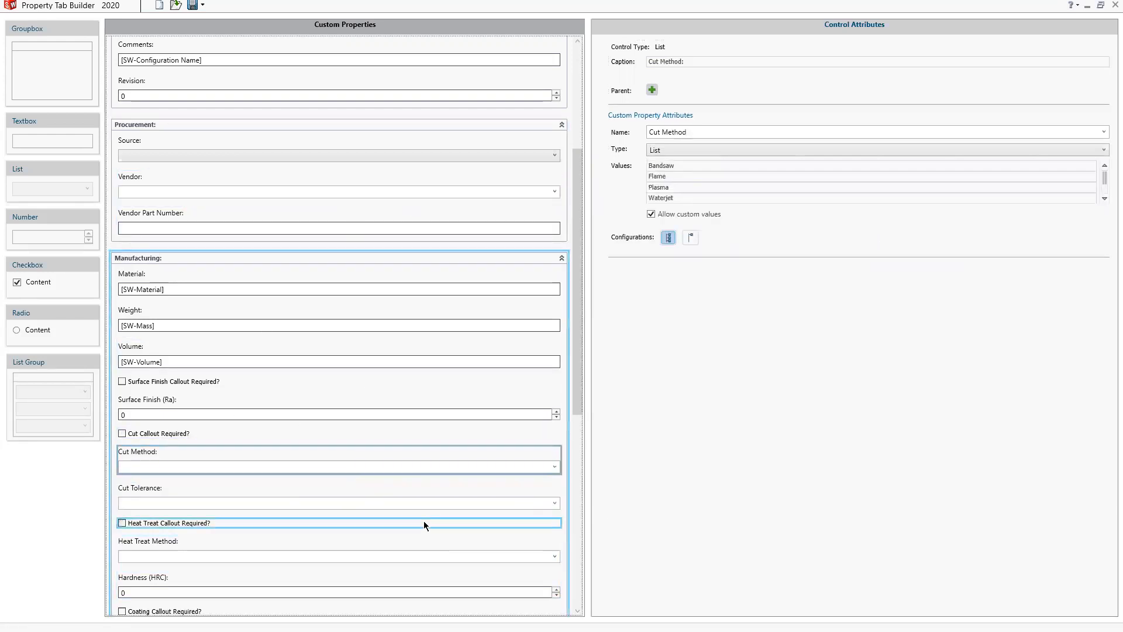
click(437, 492)
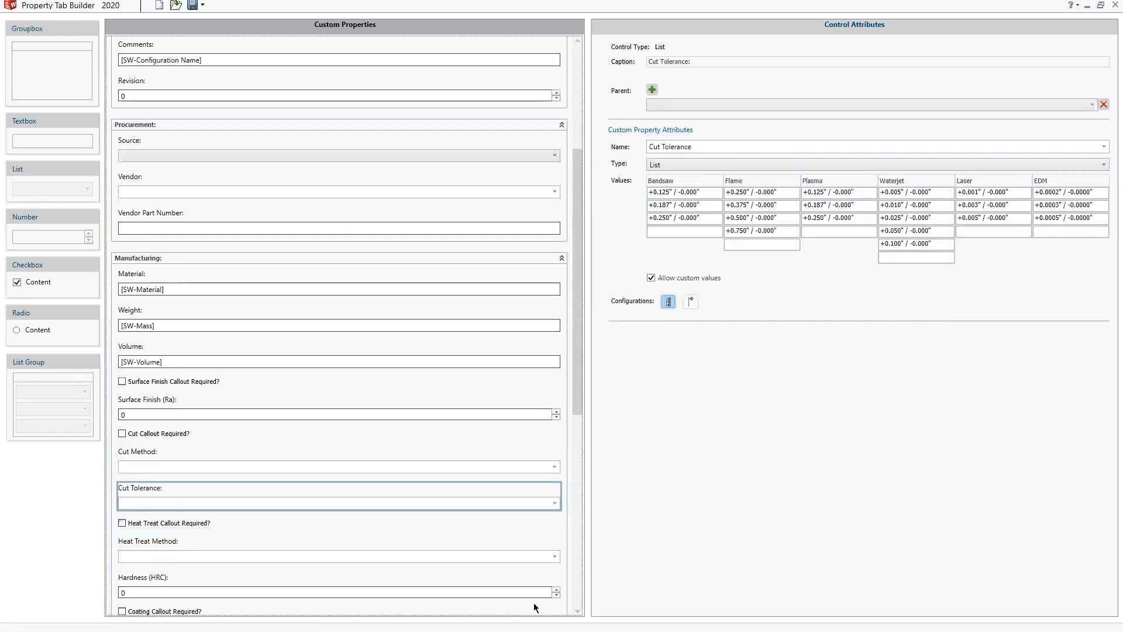
Step: Exit the Property Tab Builder without saving and switch to the Sliding_Jaw_& drawing in SOLIDWORKS
click(1112, 7)
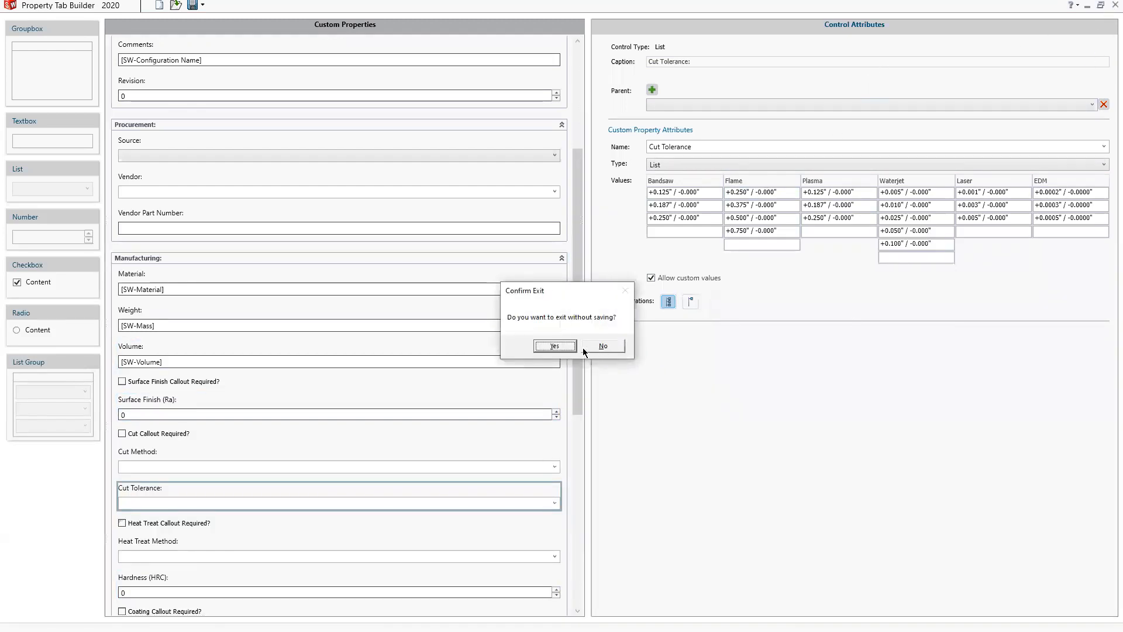
click(559, 346)
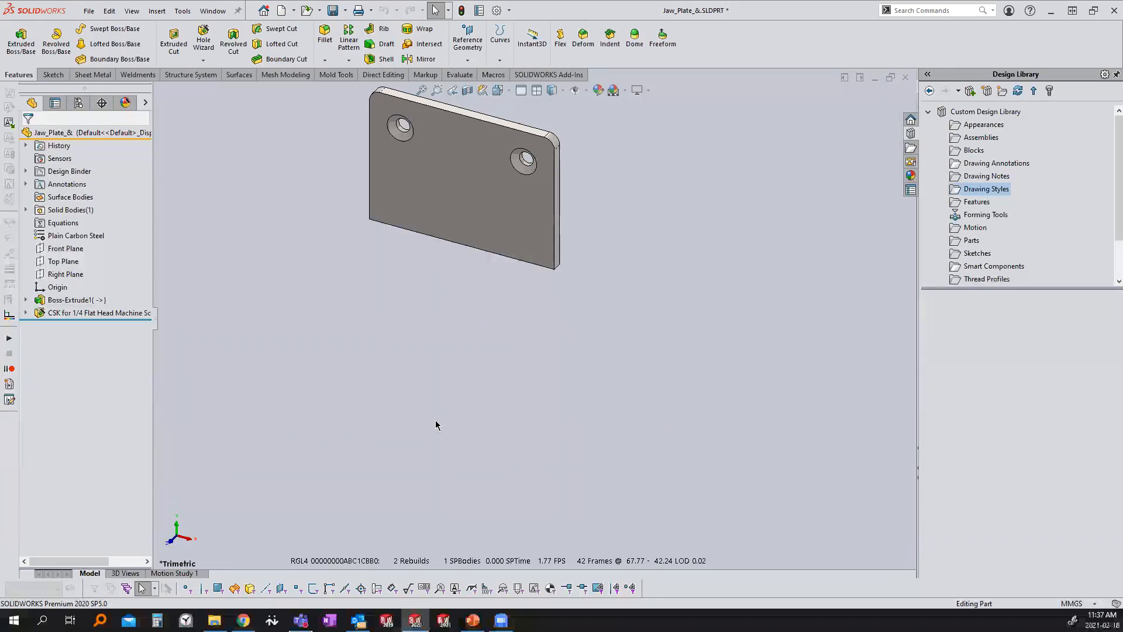
key(ctrl+Tab)
key(ctrl+Tab)
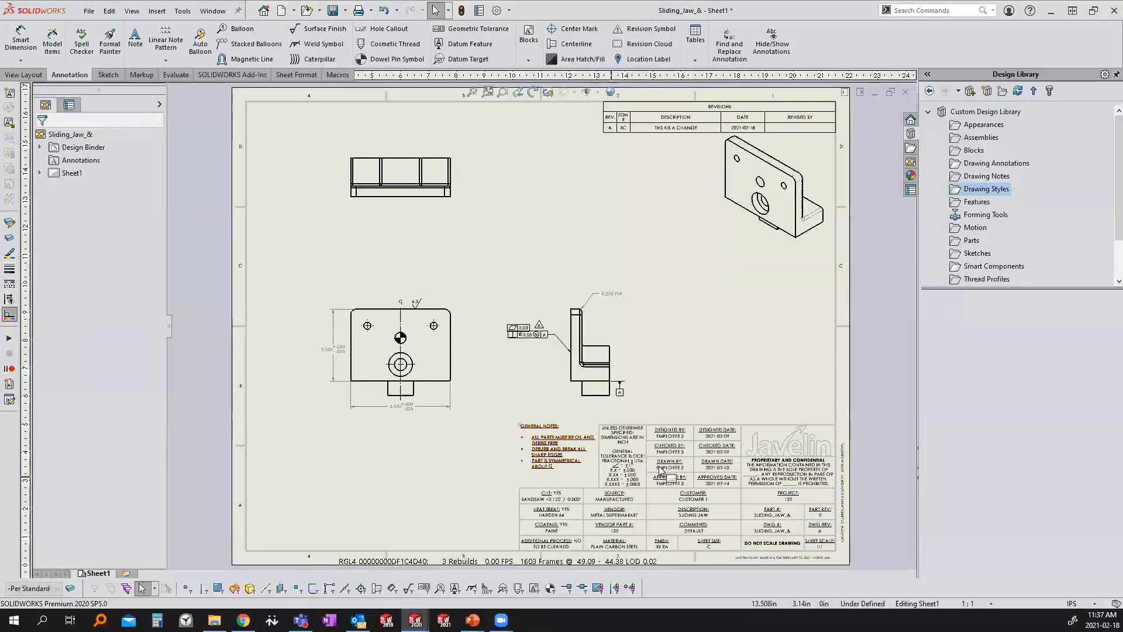
Step: Sketch a wide rectangle in the empty area below the drawing sheet as the outline of a sample title block
scroll(654, 469, down, 3)
middle_drag(650, 466, 534, 298)
scroll(635, 403, up, 3)
mouse_move(650, 400)
middle_down()
mouse_move(629, 314)
mouse_move(636, 290)
middle_up()
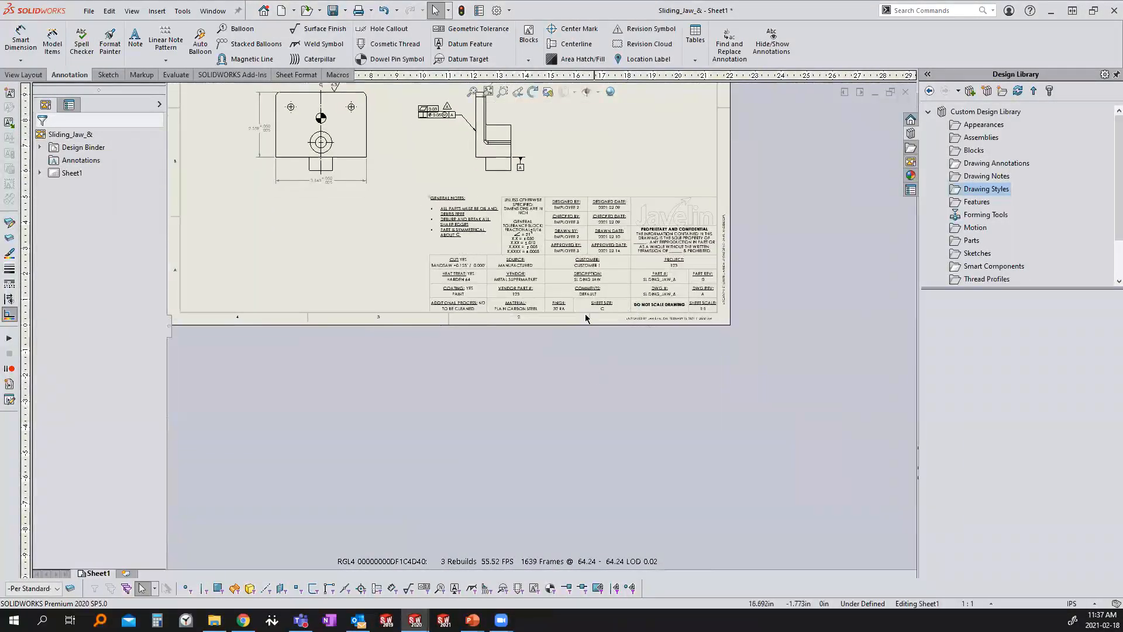
click(40, 76)
click(105, 76)
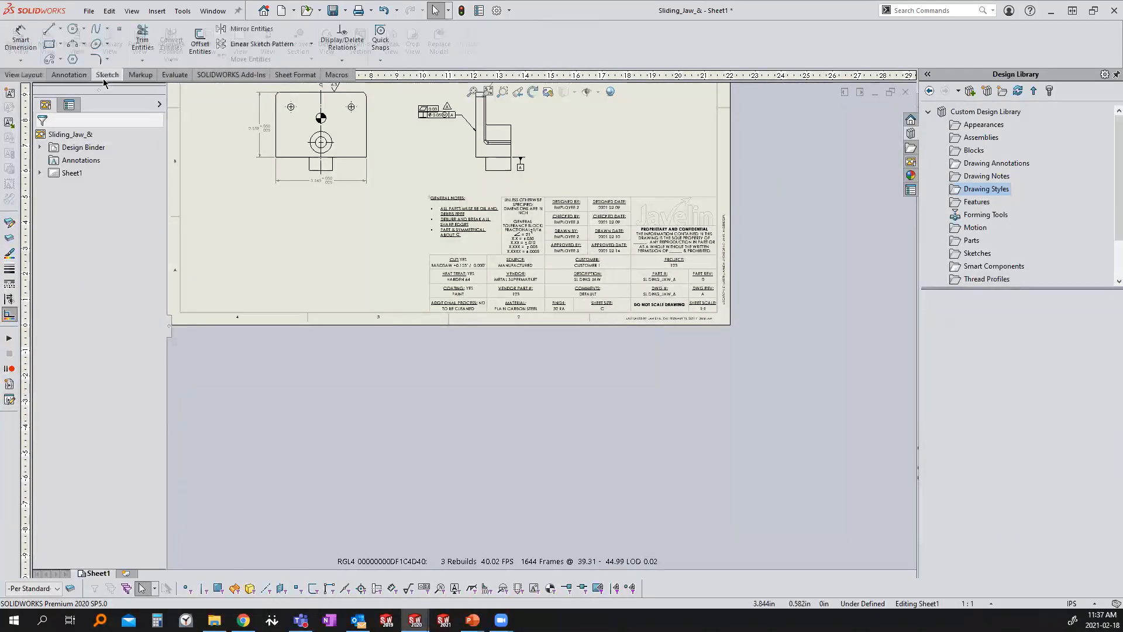
mouse_move(294, 529)
mouse_down()
mouse_move(747, 334)
mouse_move(835, 324)
mouse_up()
click(49, 44)
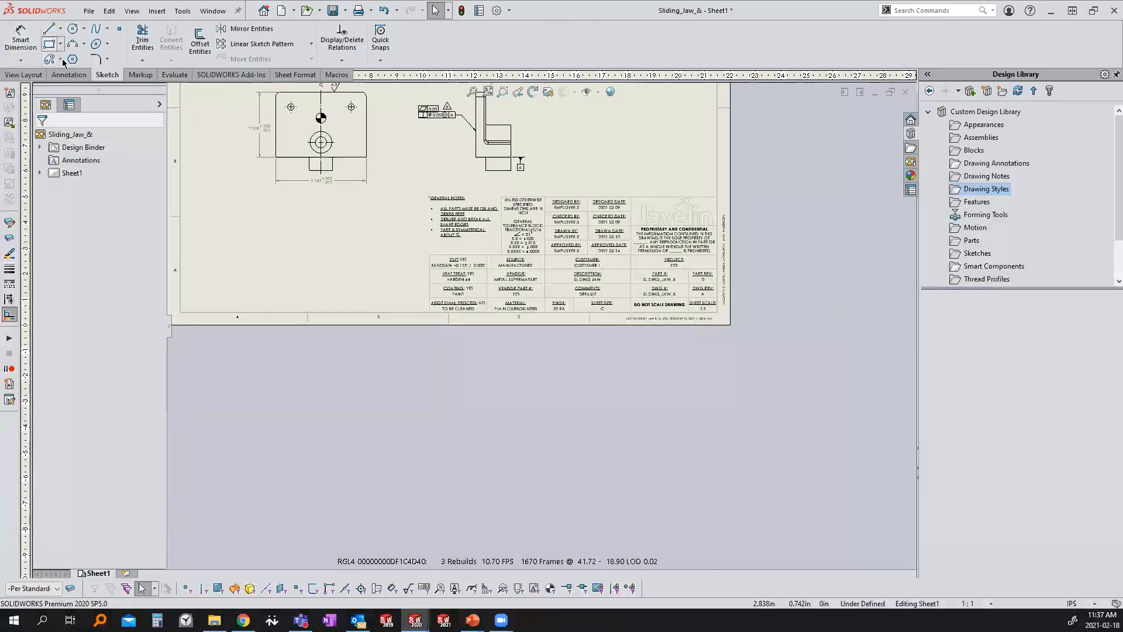
mouse_move(408, 510)
mouse_down()
mouse_move(792, 367)
mouse_move(782, 354)
mouse_up()
key(Escape)
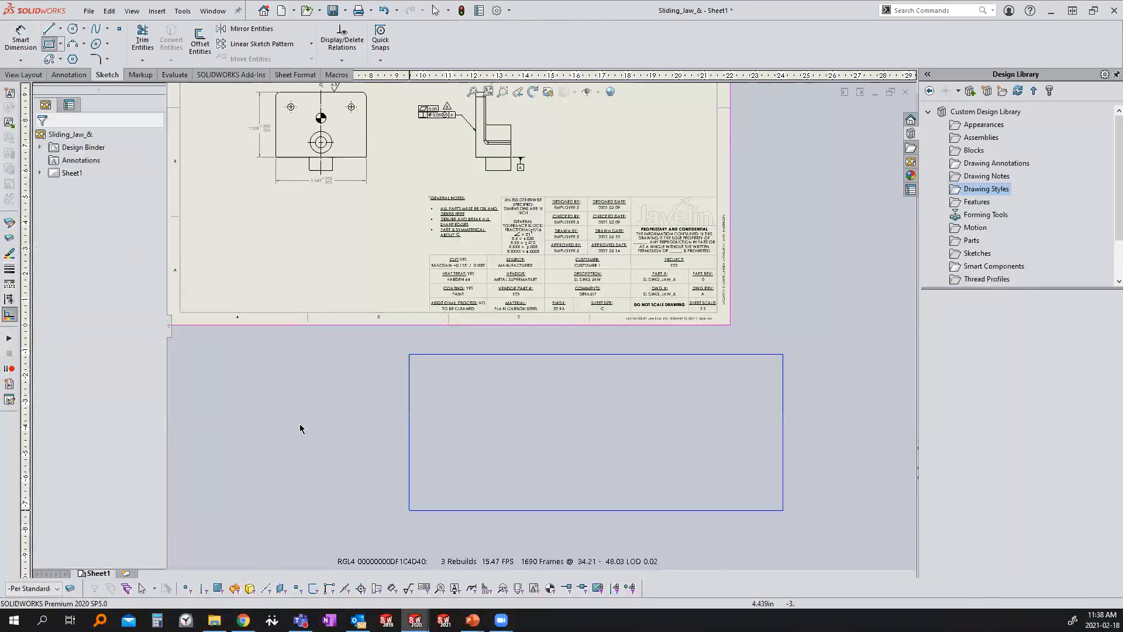
Step: Draw two horizontal lines across the full width of the rectangle to form two narrow rows in its upper part
key(l)
click(410, 384)
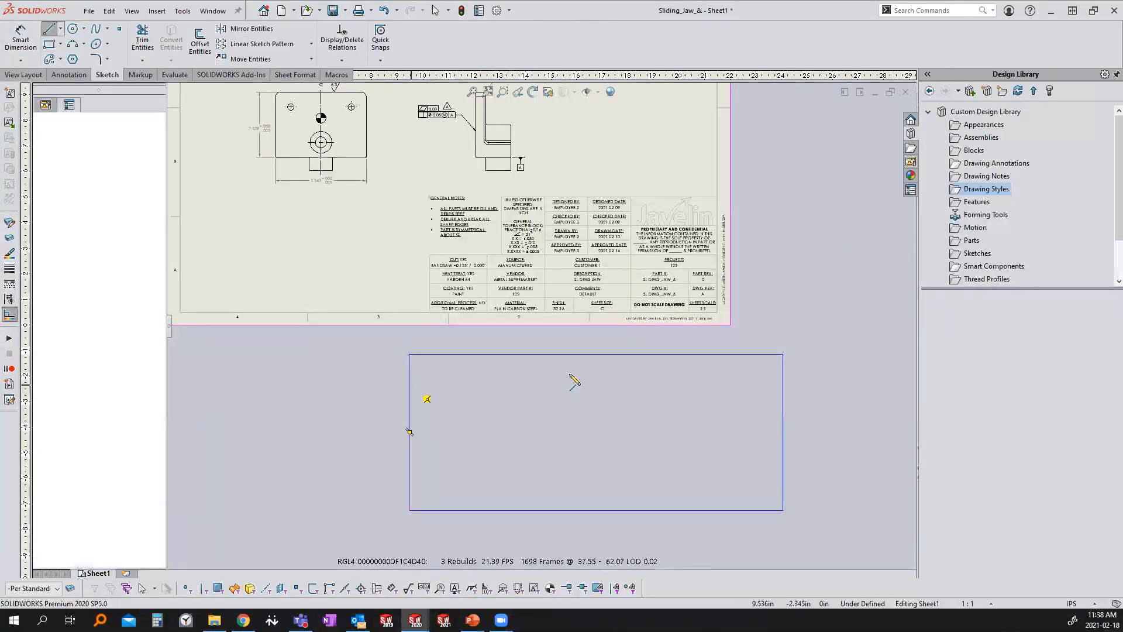
click(783, 384)
double_click(793, 412)
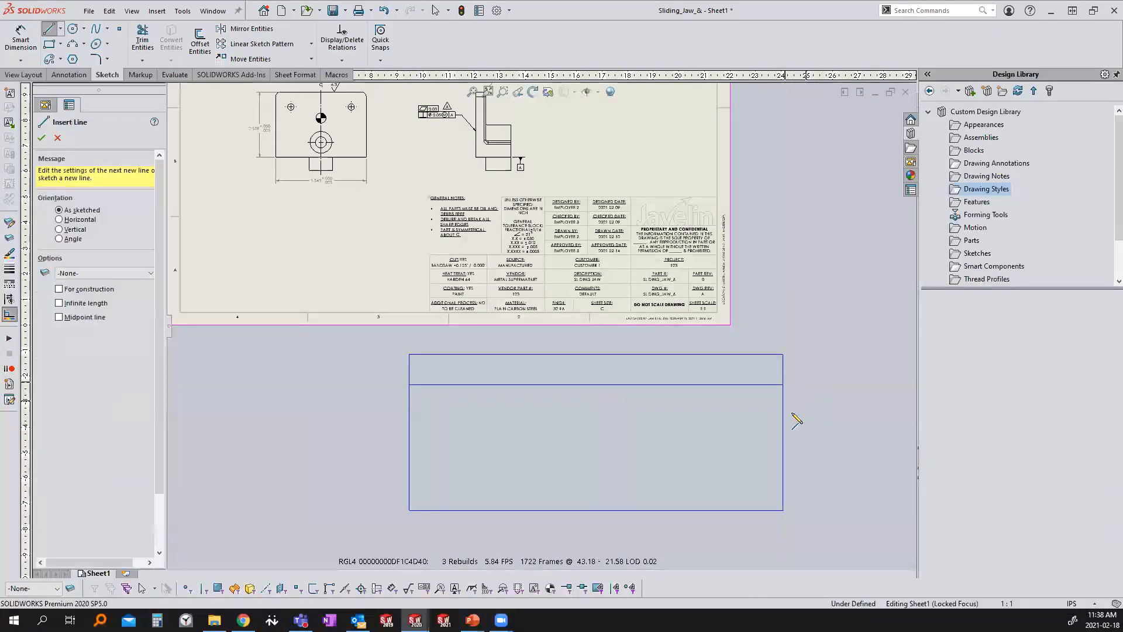
click(783, 410)
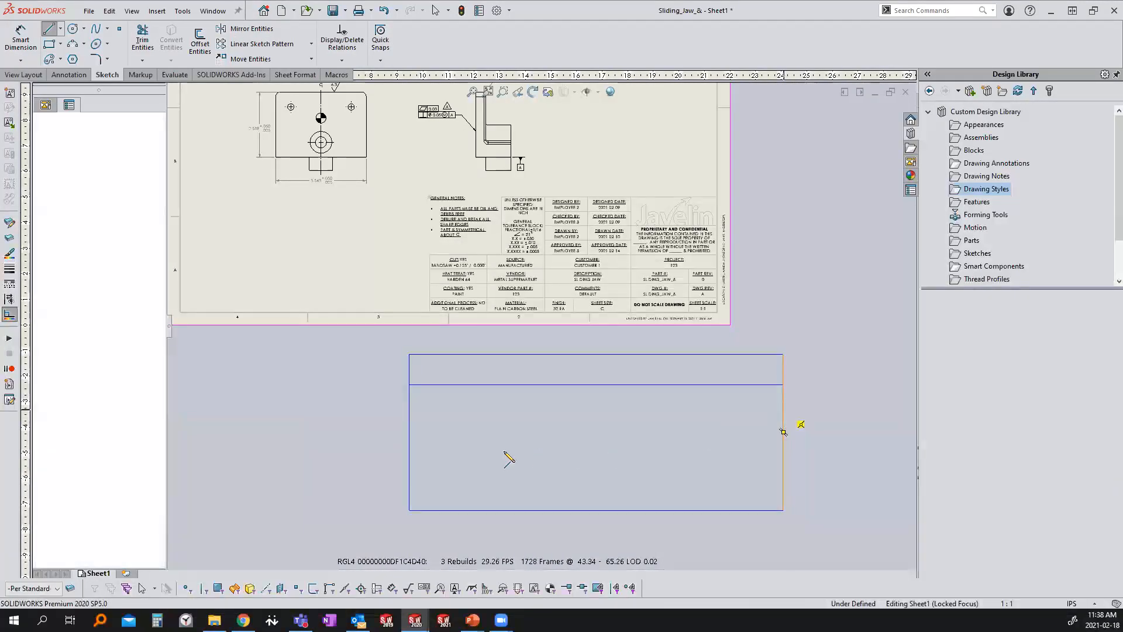
click(409, 409)
key(Escape)
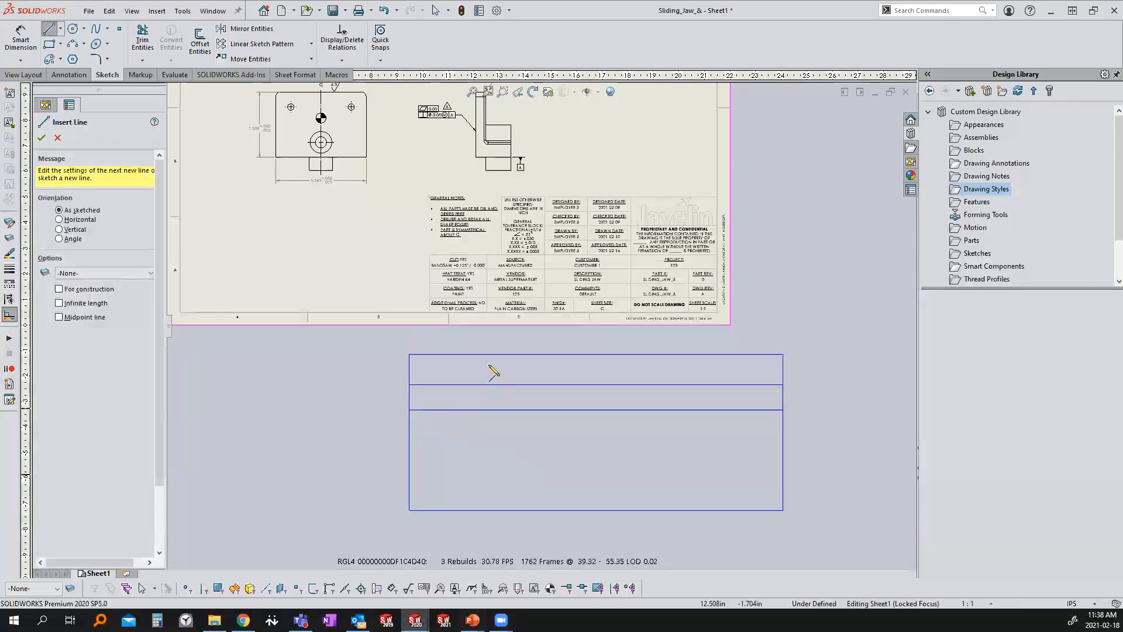
Step: Draw two full-height vertical lines dividing the left portion of the rectangle into two narrow columns
click(488, 353)
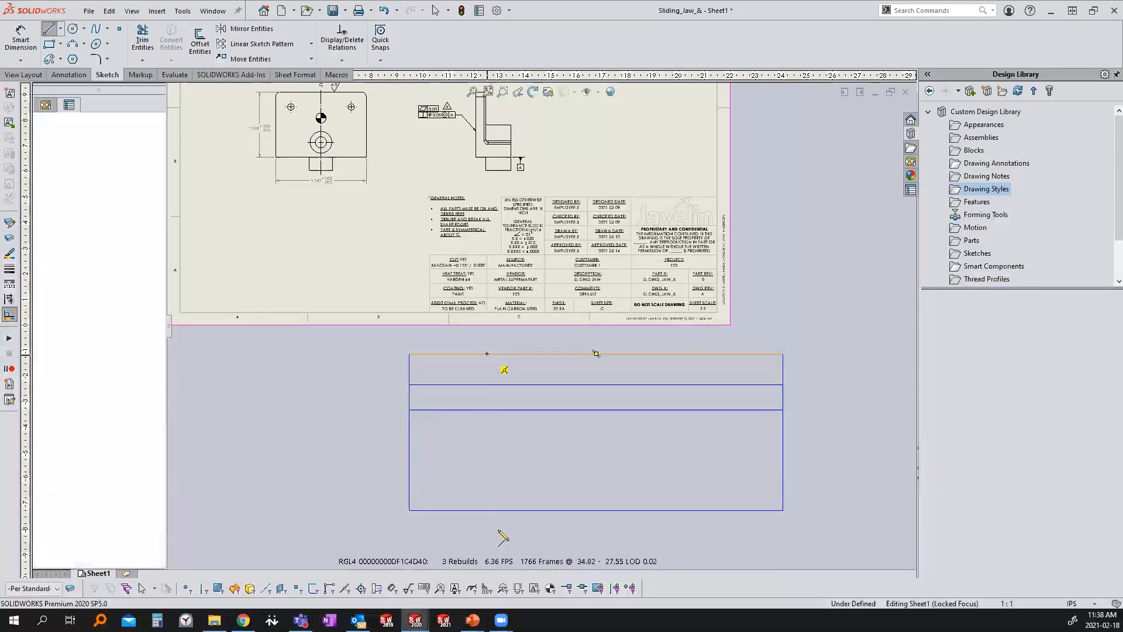
click(487, 509)
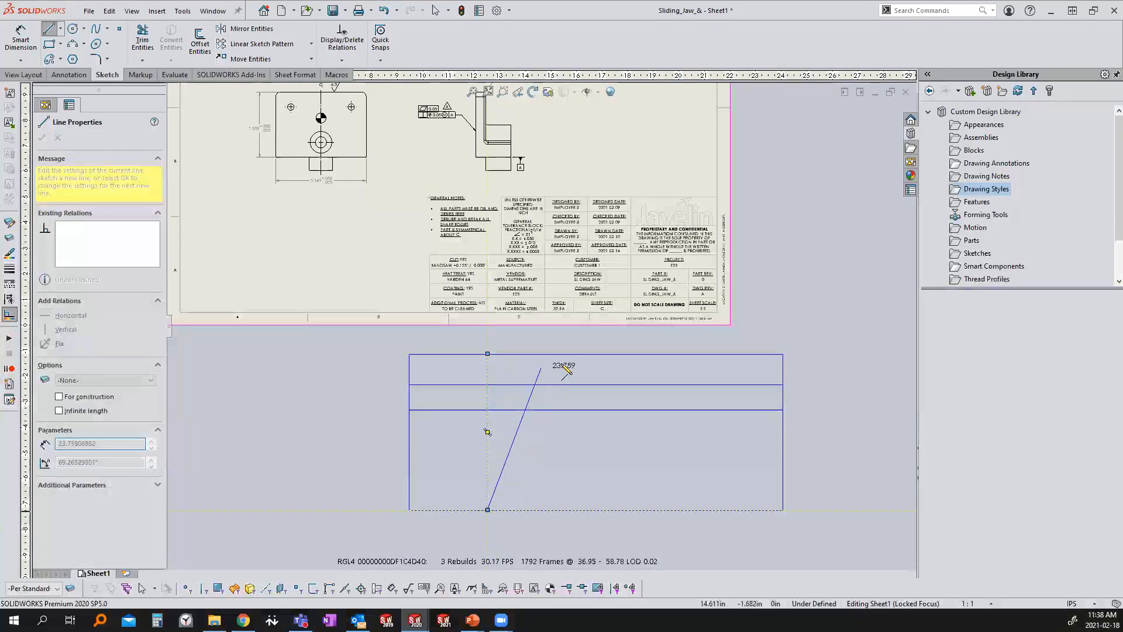
double_click(557, 400)
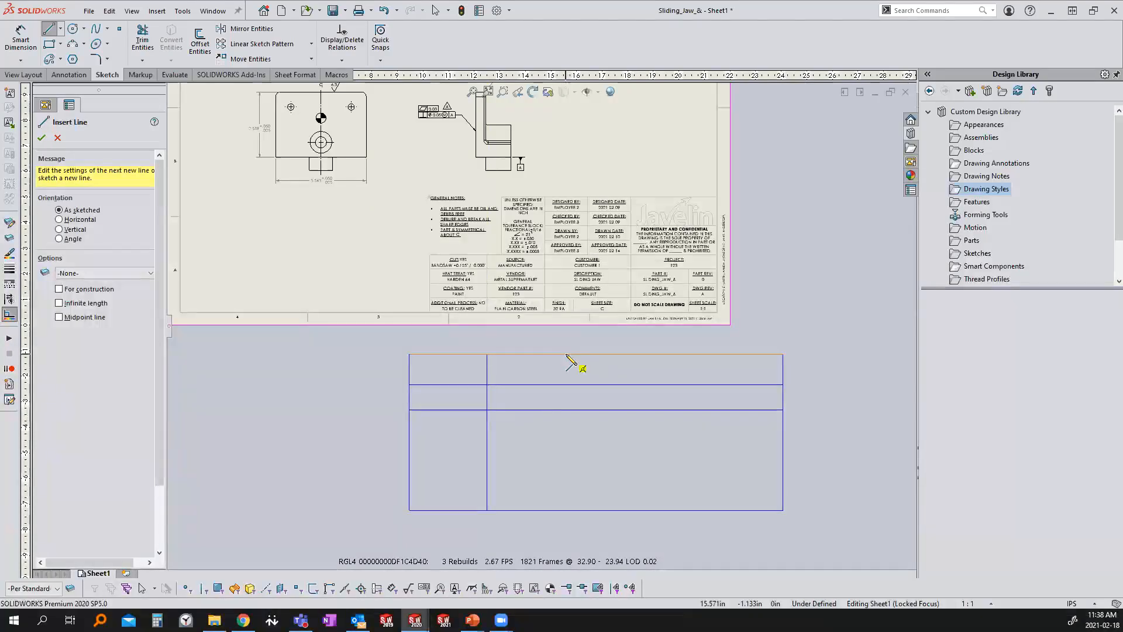
click(564, 354)
double_click(565, 510)
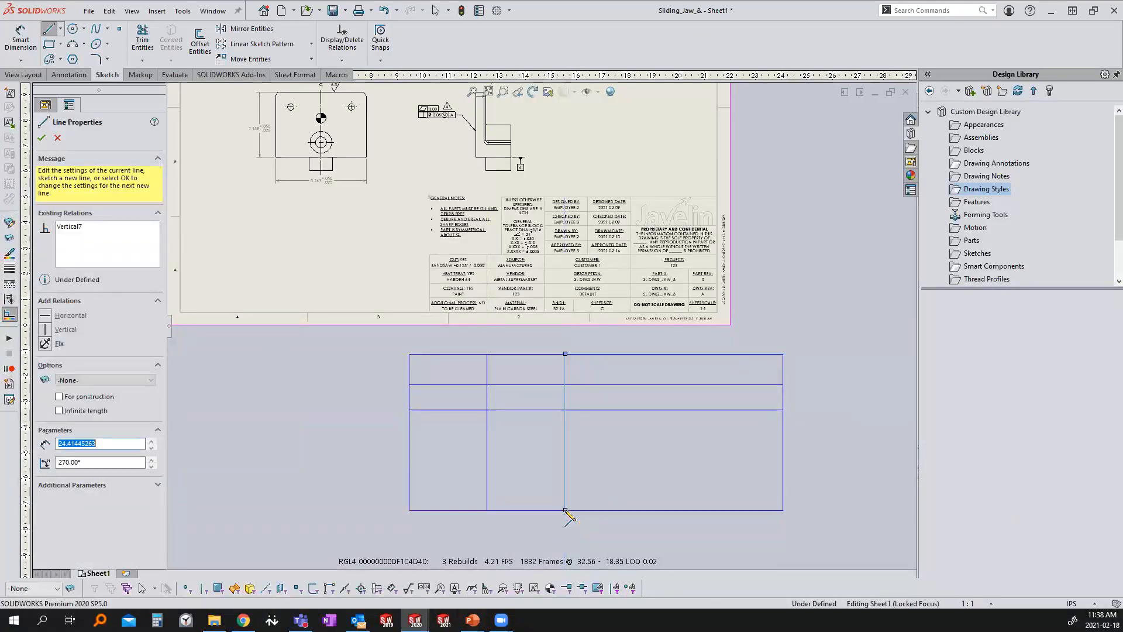
key(Escape)
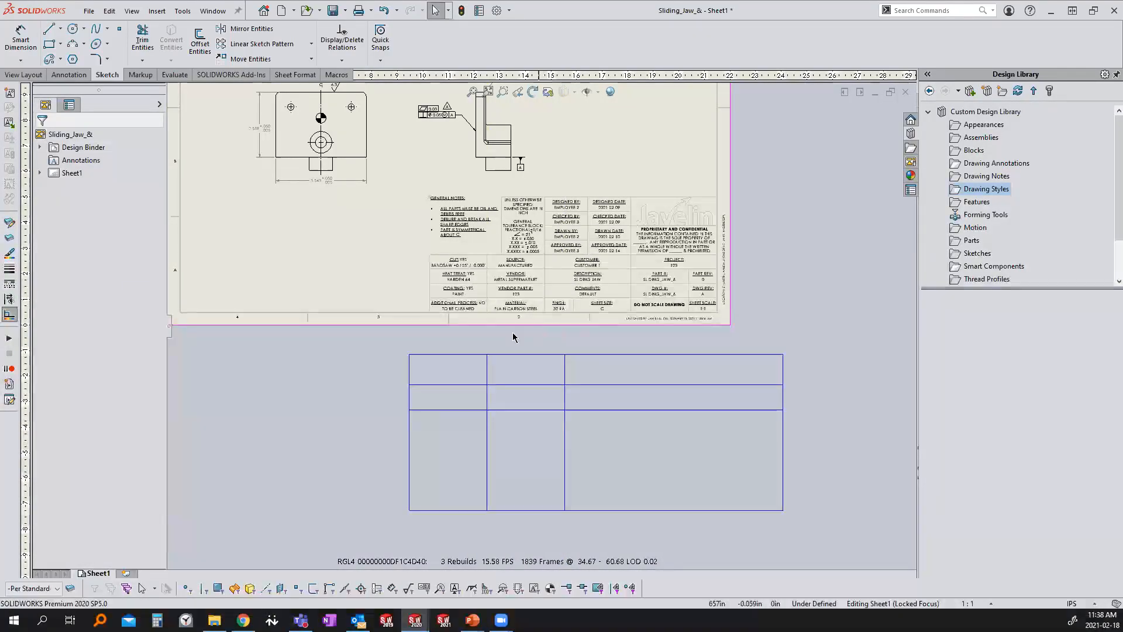
Step: Place a note in the upper-left cell of the sample title block, linked to the current document's Drawn By property
click(23, 74)
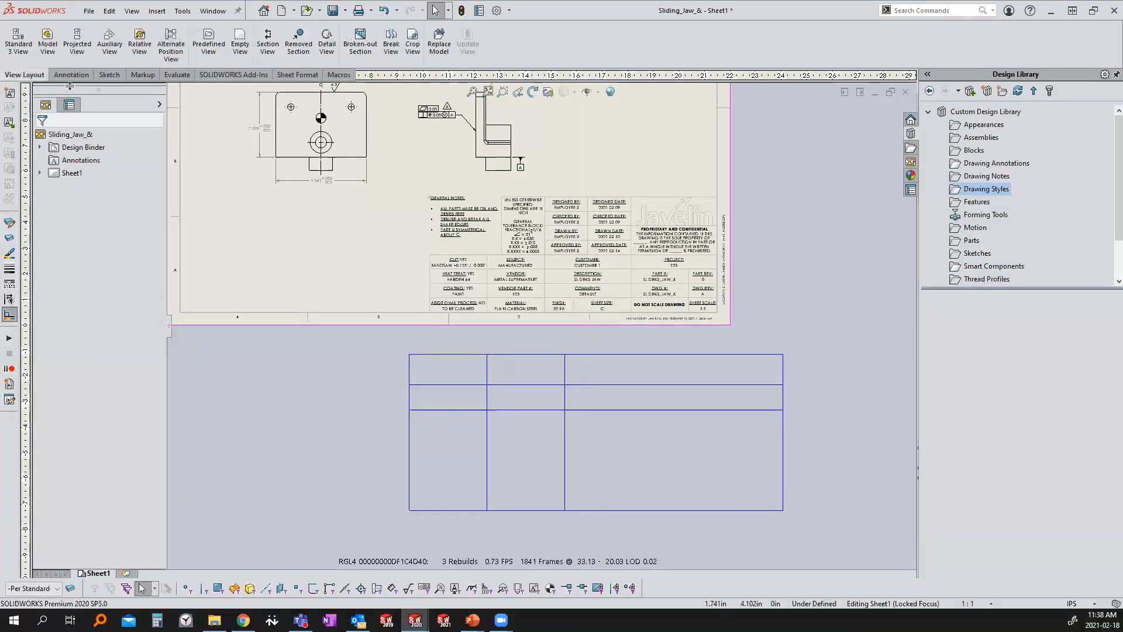
click(73, 75)
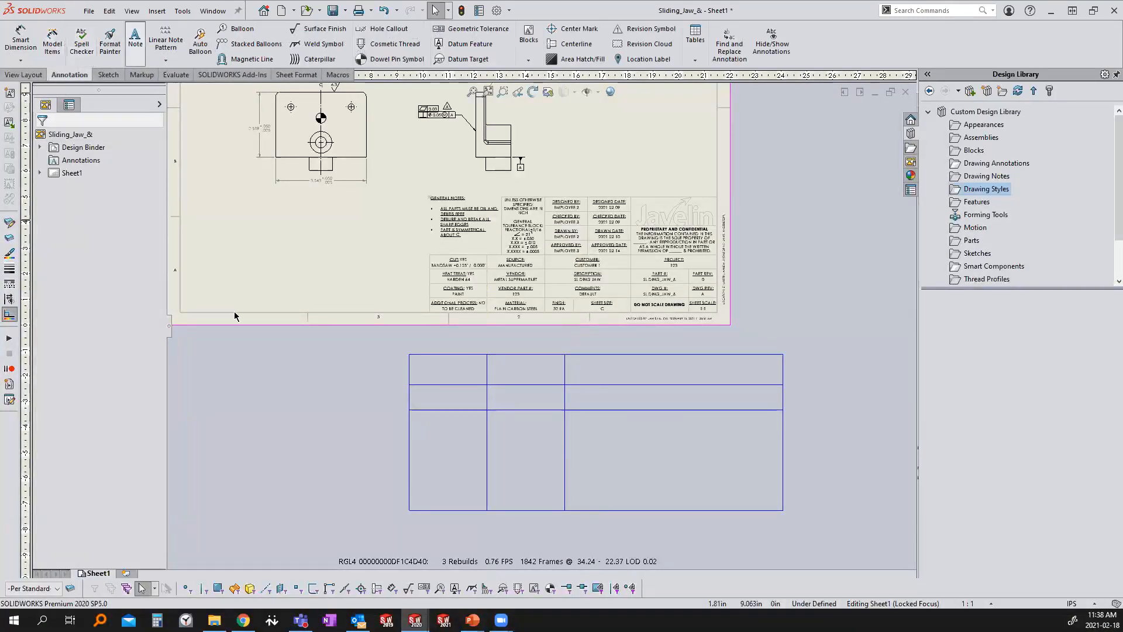
scroll(476, 377, down, 3)
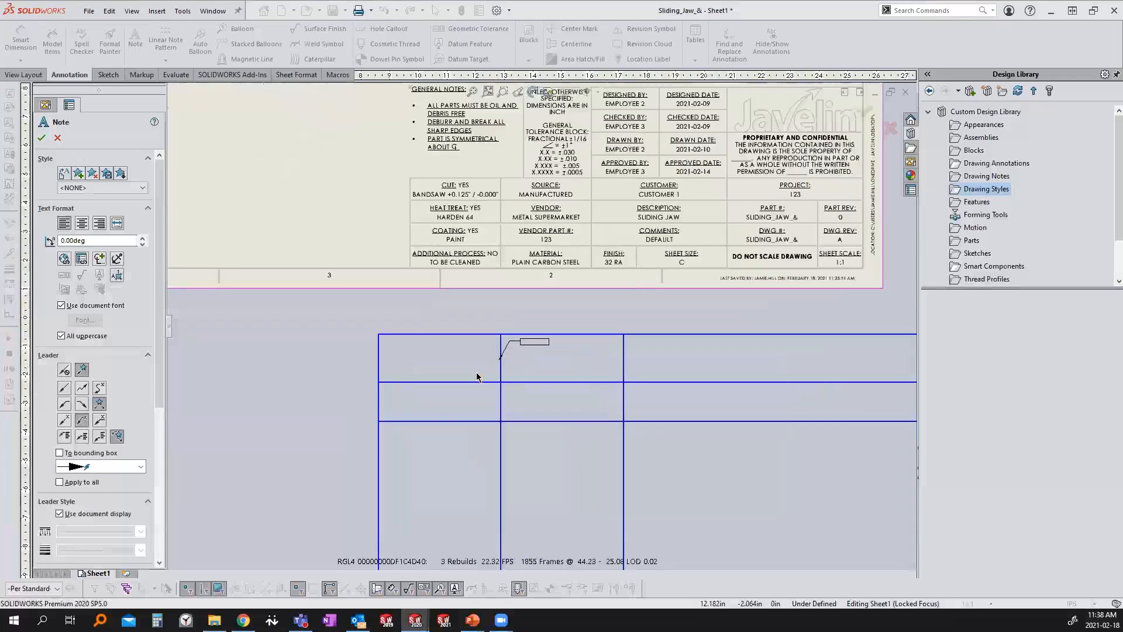
scroll(476, 377, down, 2)
click(388, 344)
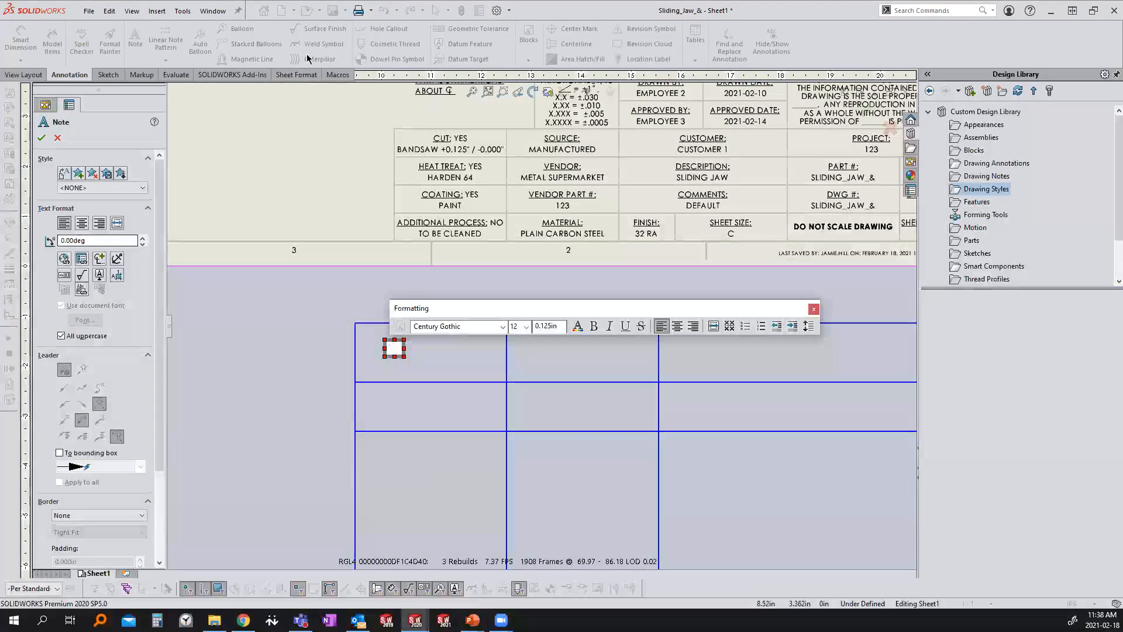
click(81, 261)
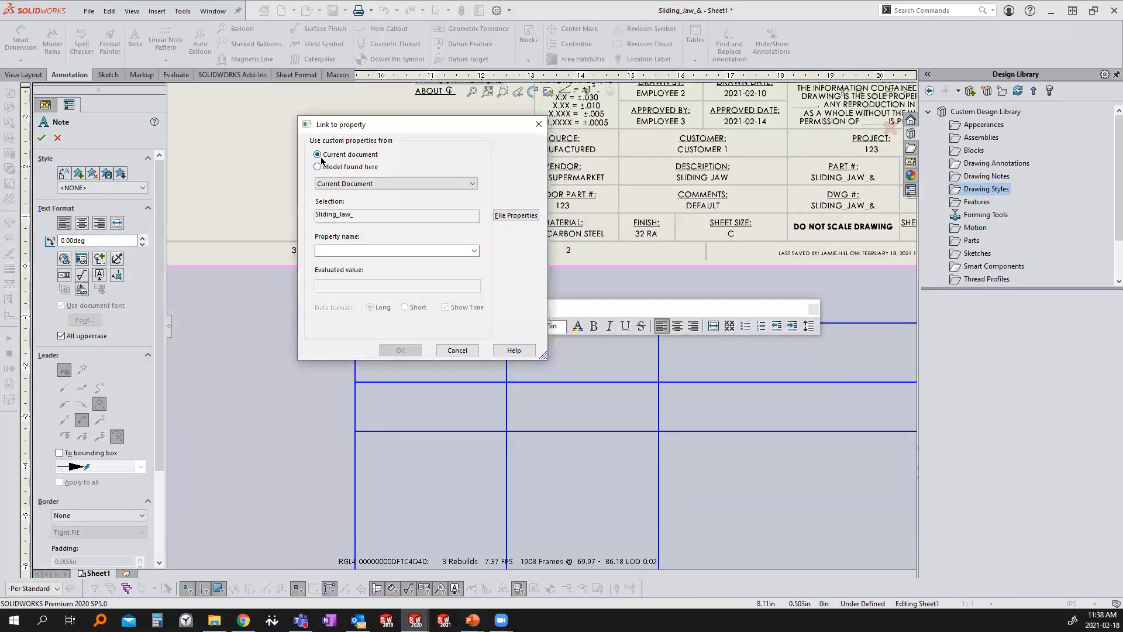
click(474, 251)
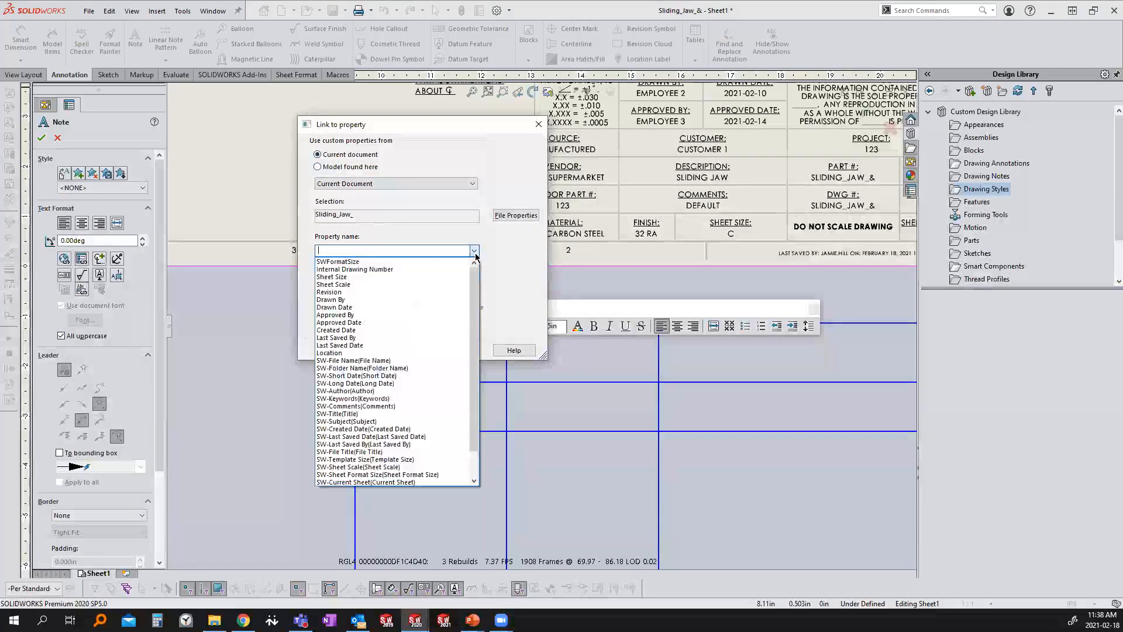
click(415, 300)
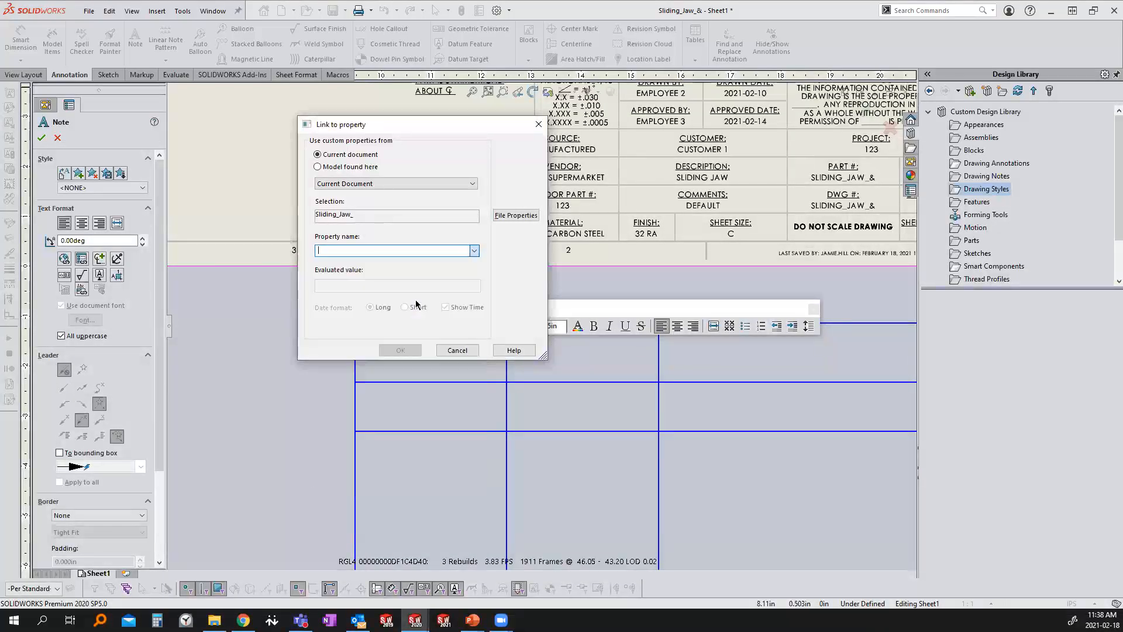
click(390, 348)
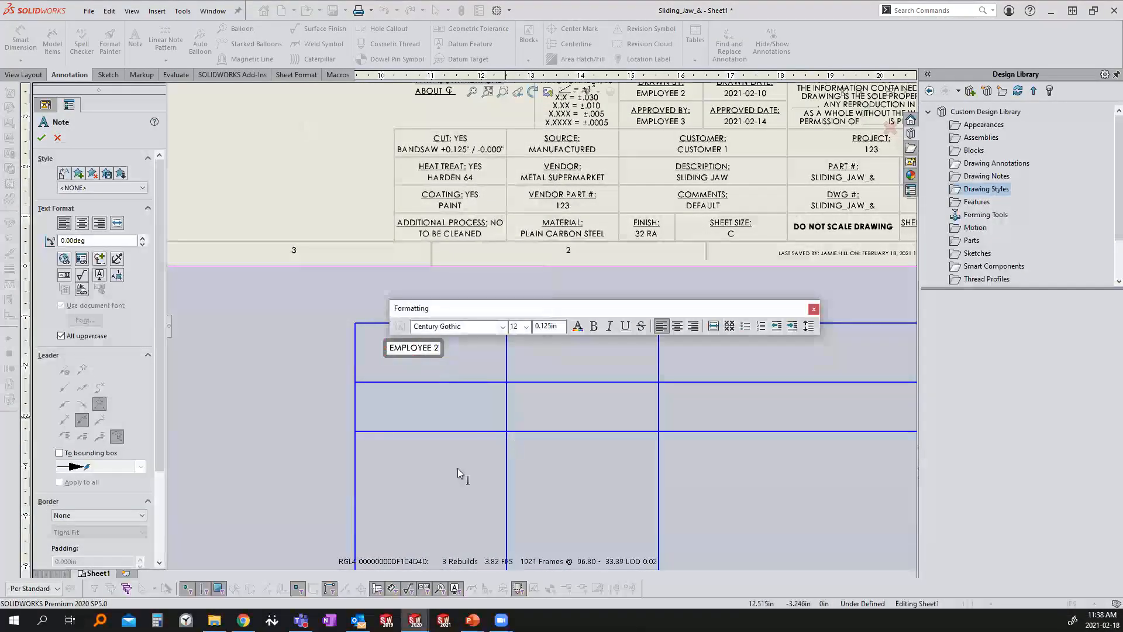
click(414, 502)
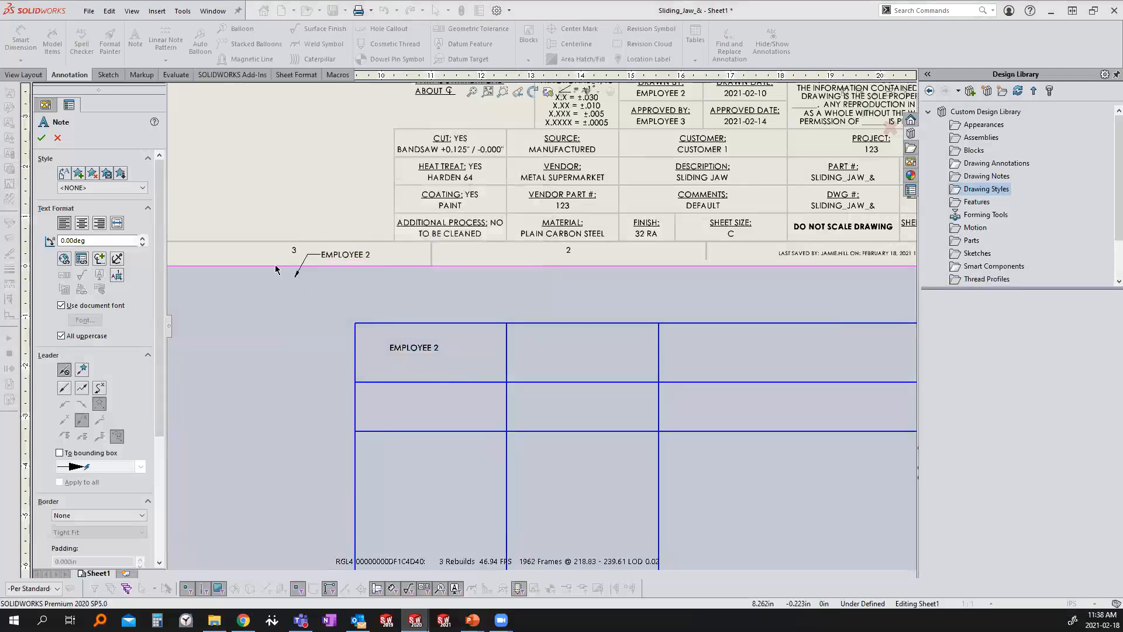
key(Escape)
Step: Add a second note reading "PART NUMBER:" in the first cell of the second row, followed by a line break
click(135, 39)
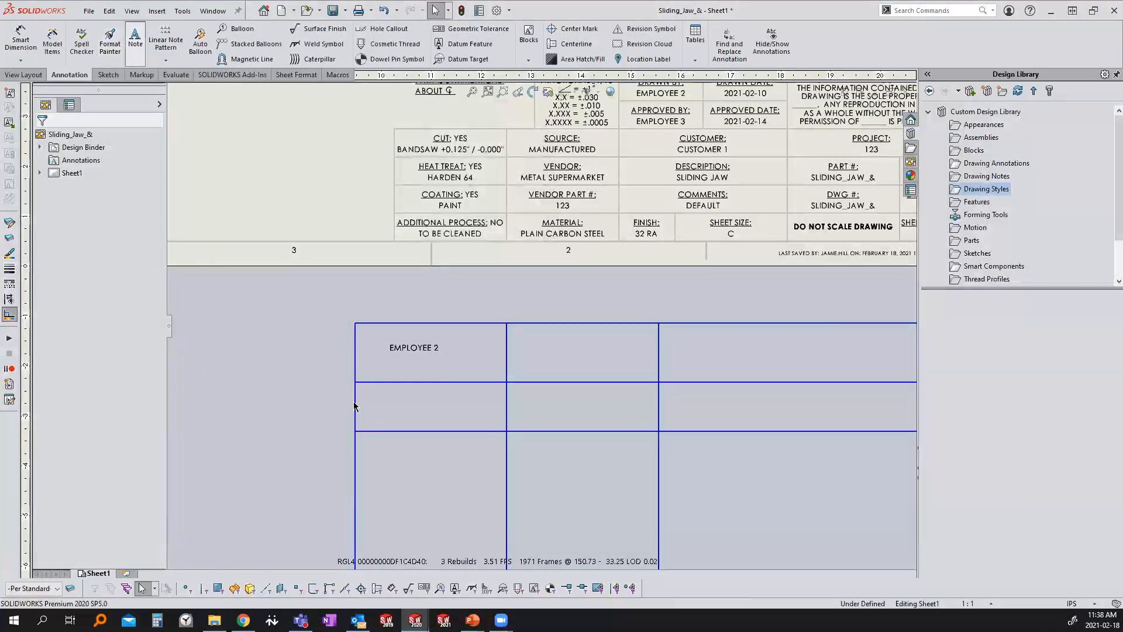
click(394, 399)
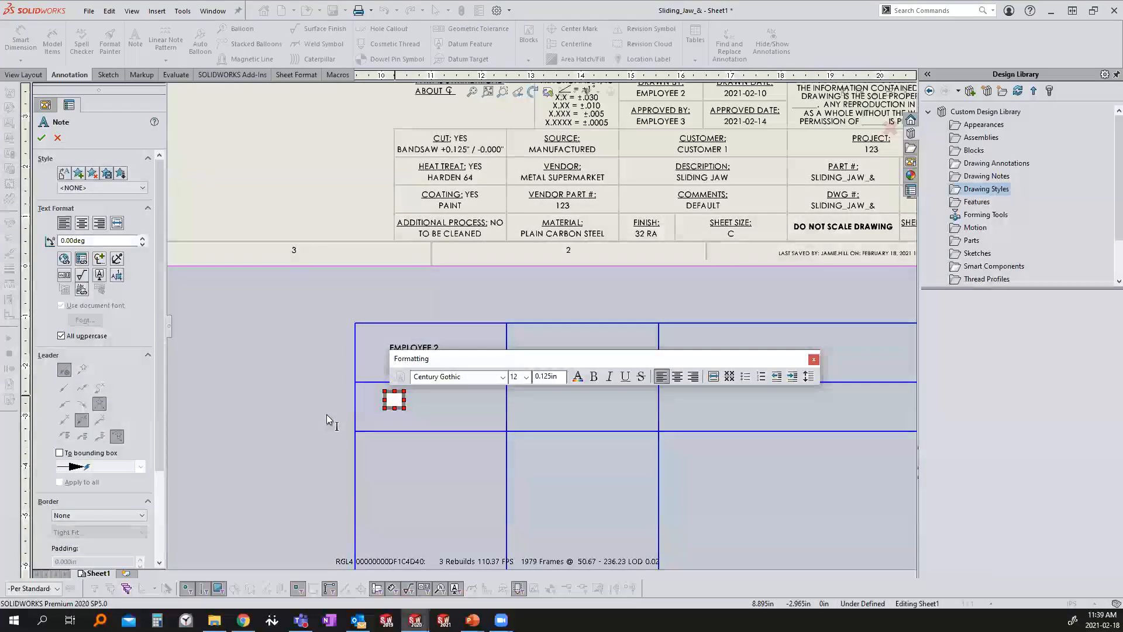
text(PA)
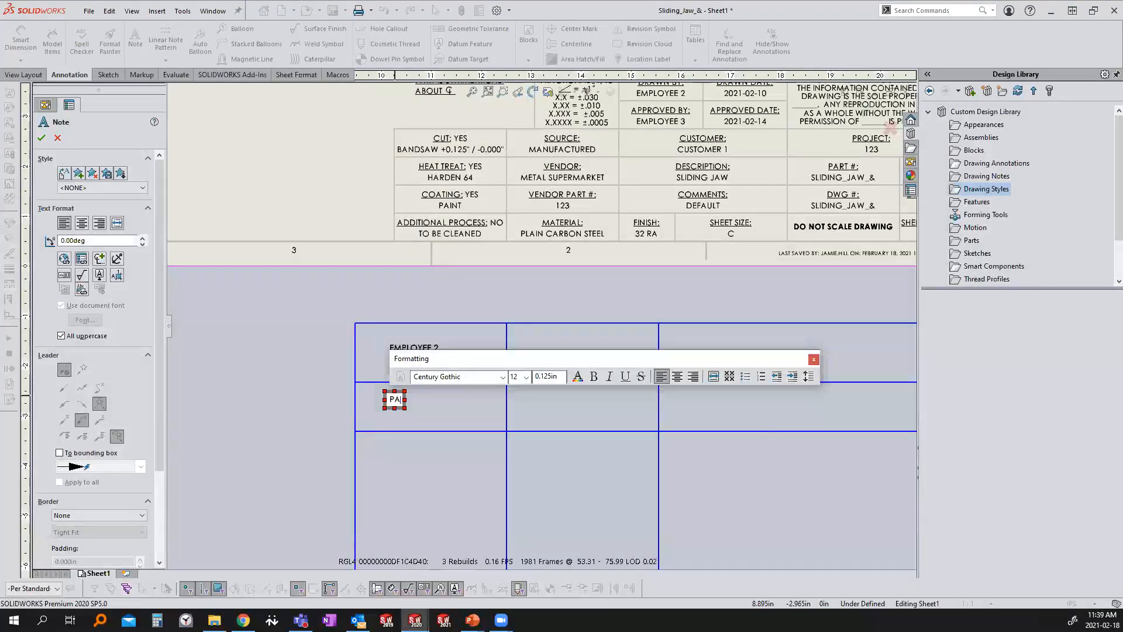
text(RT NUMBER:)
key(Return)
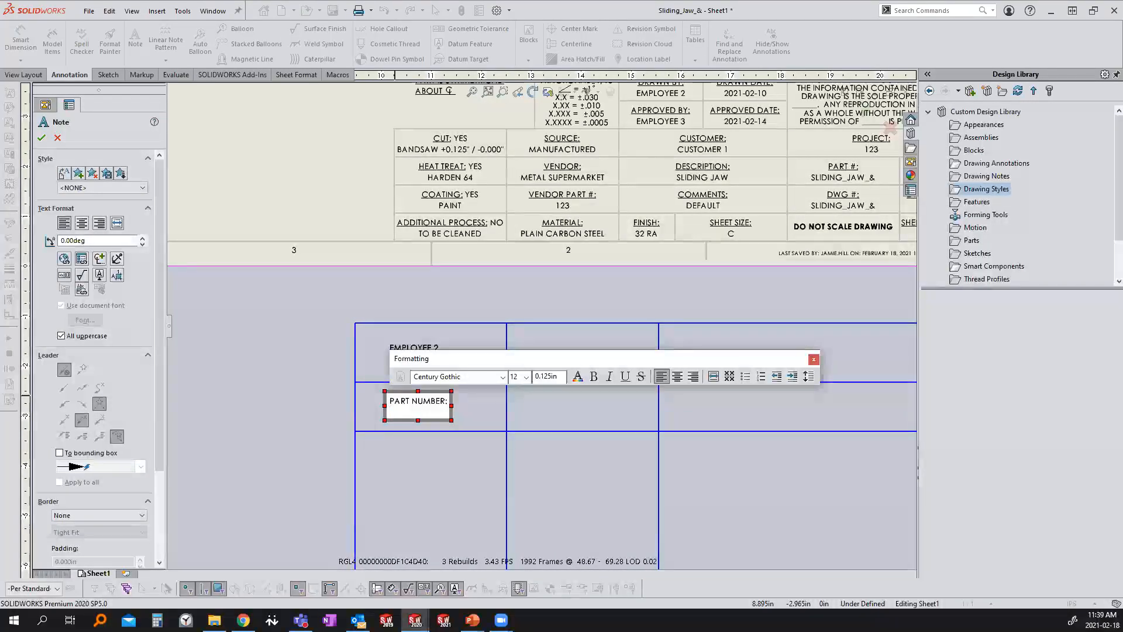
Step: Link the second line of the PART NUMBER note to the model's Project property, using the drawing view specified in Sheet Properties
click(82, 259)
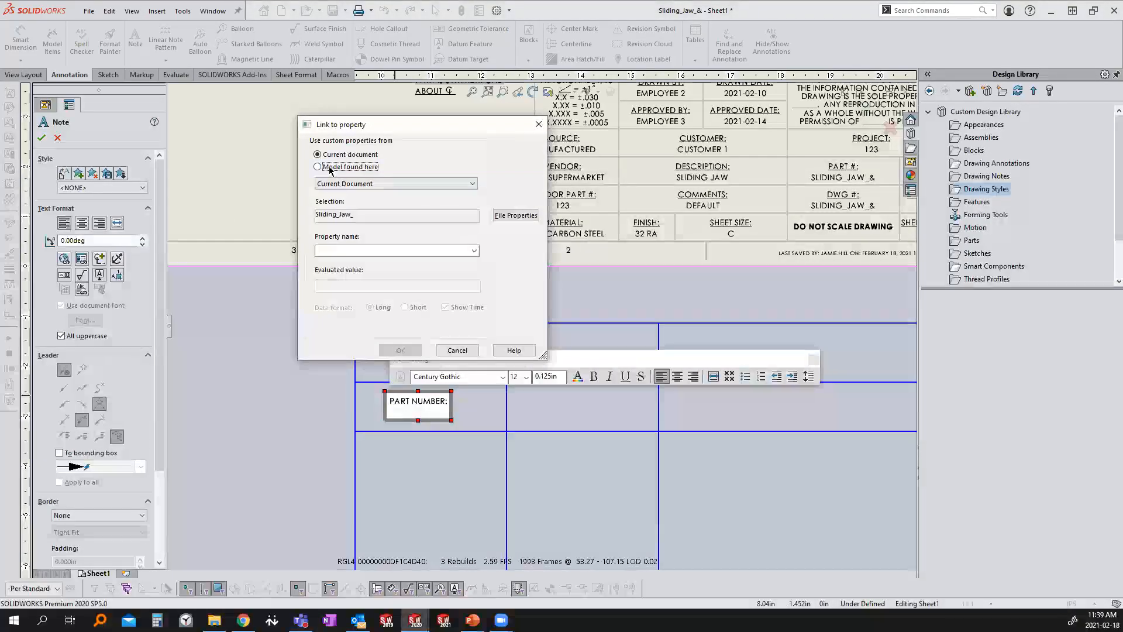
click(462, 251)
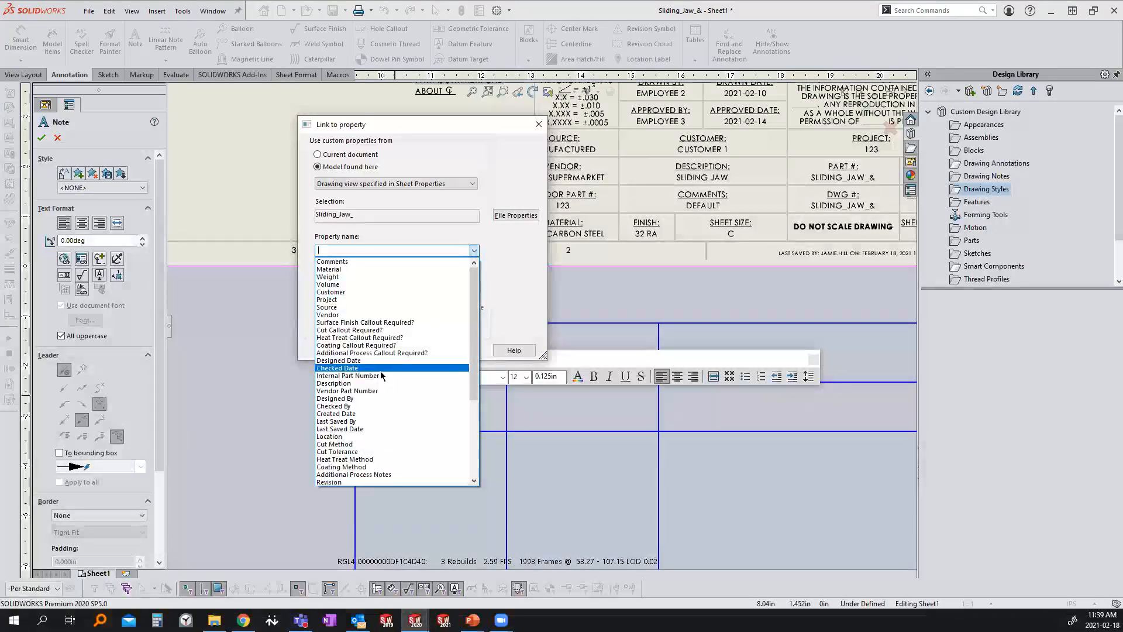
scroll(389, 425, down, 4)
scroll(387, 413, up, 3)
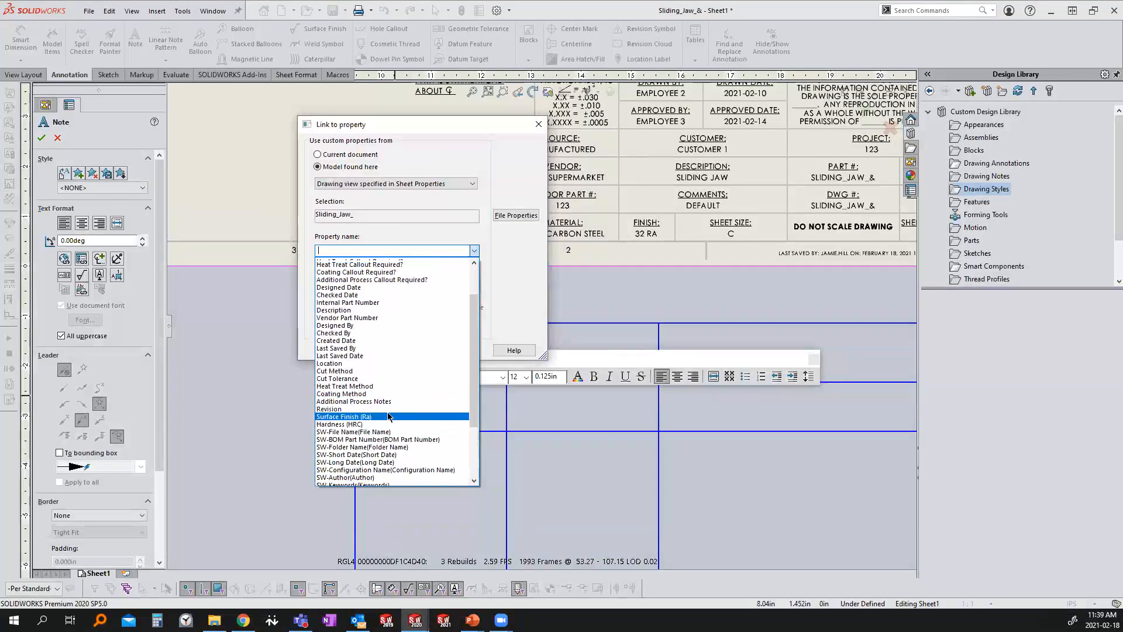
scroll(388, 416, up, 2)
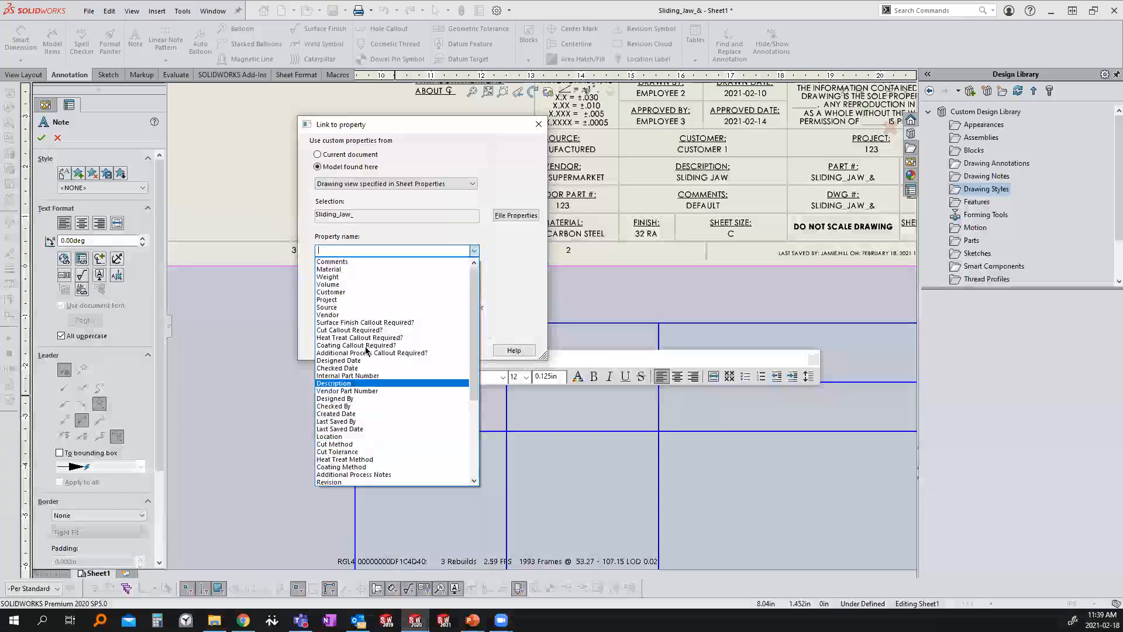
click(344, 299)
click(402, 350)
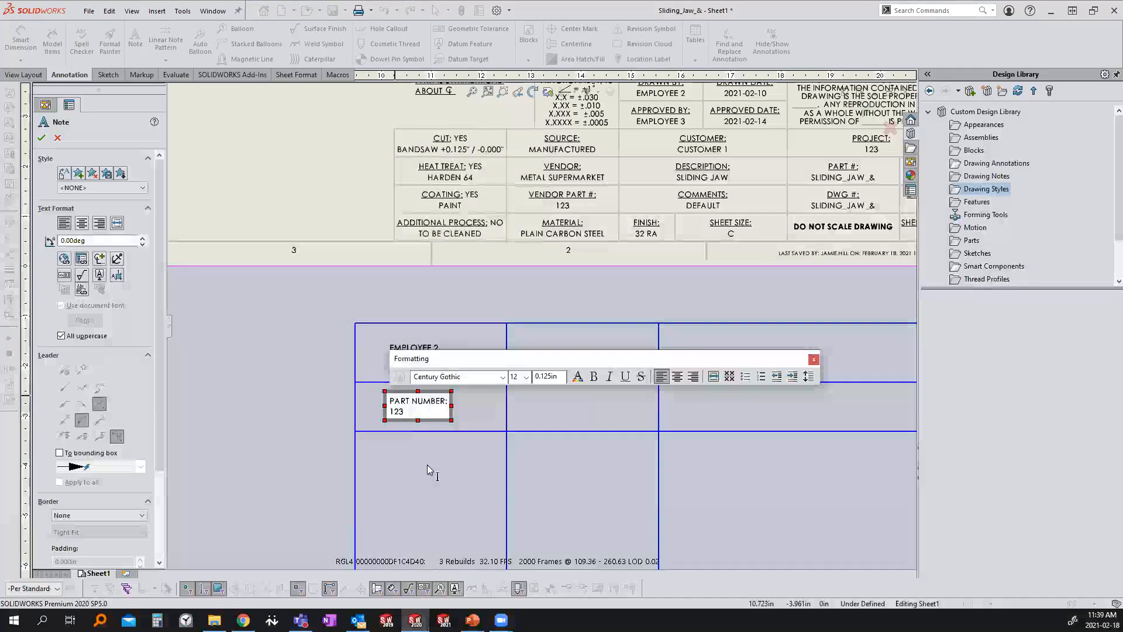
click(439, 483)
key(Escape)
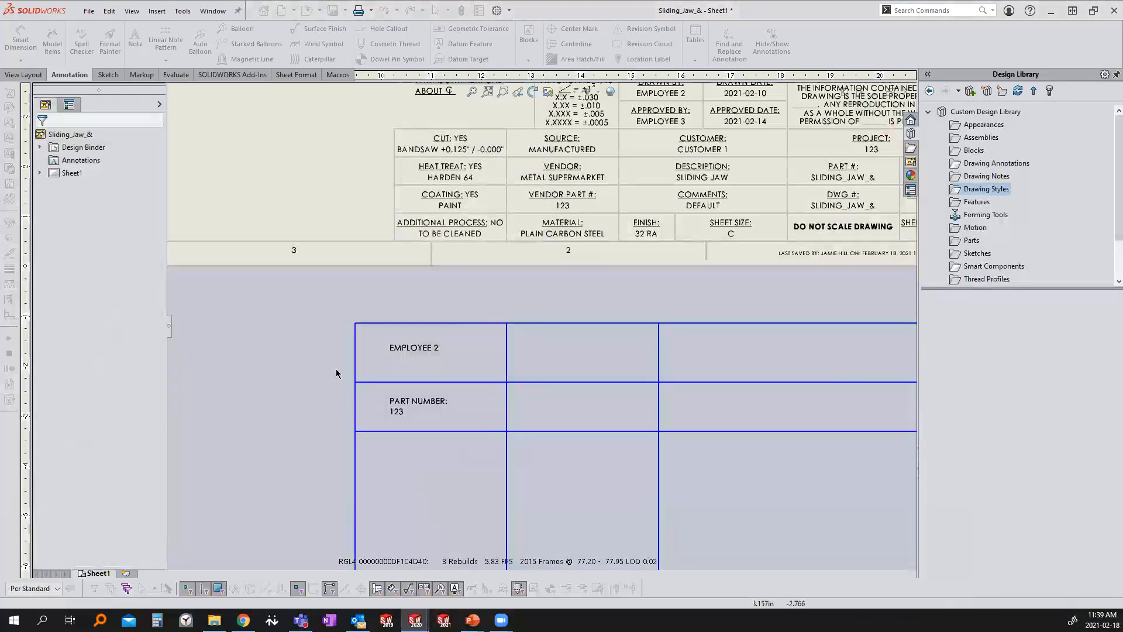
Step: Make a block from the sample title block's lines and notes, with its insertion point at the lower-right corner and leader anchor at the upper-left corner
scroll(394, 438, down, 1)
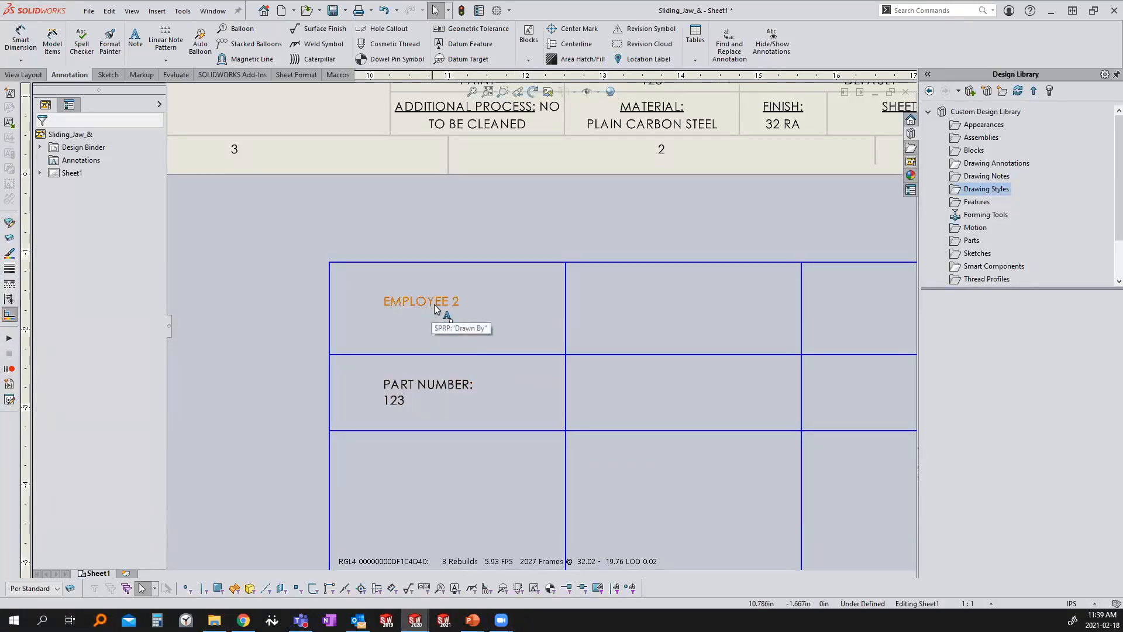
scroll(626, 351, up, 3)
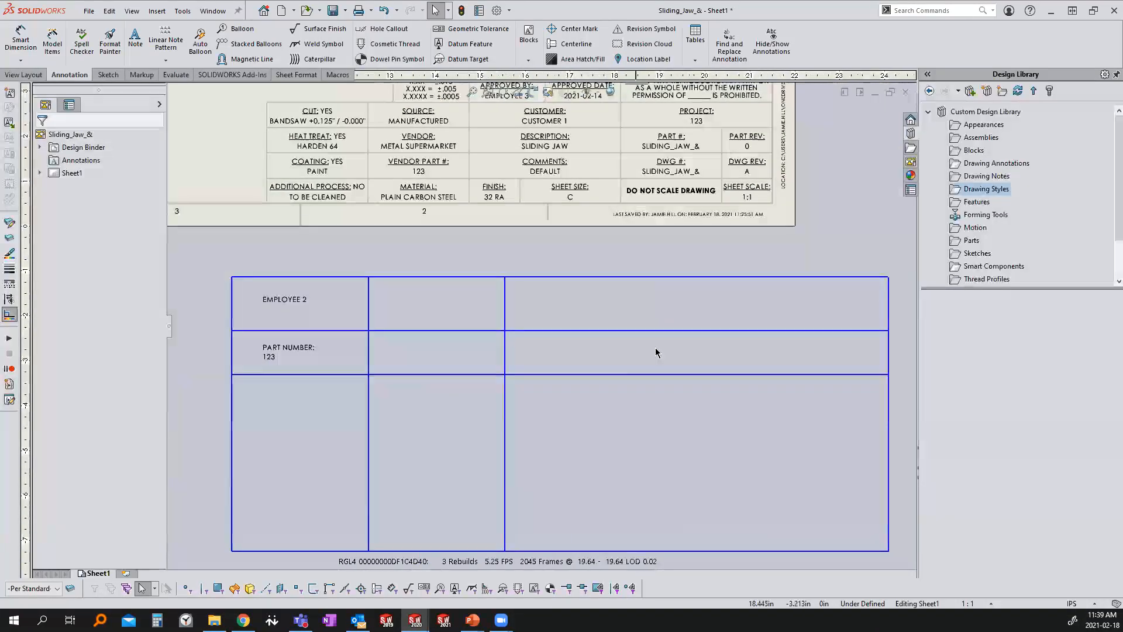
scroll(604, 376, up, 2)
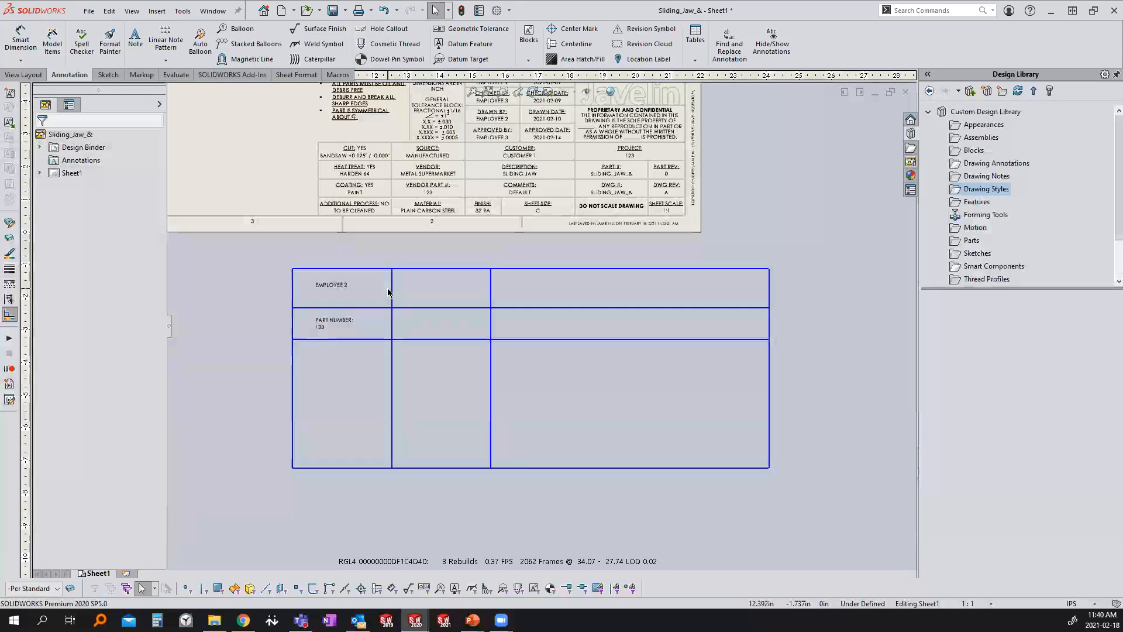
drag(267, 260, 812, 495)
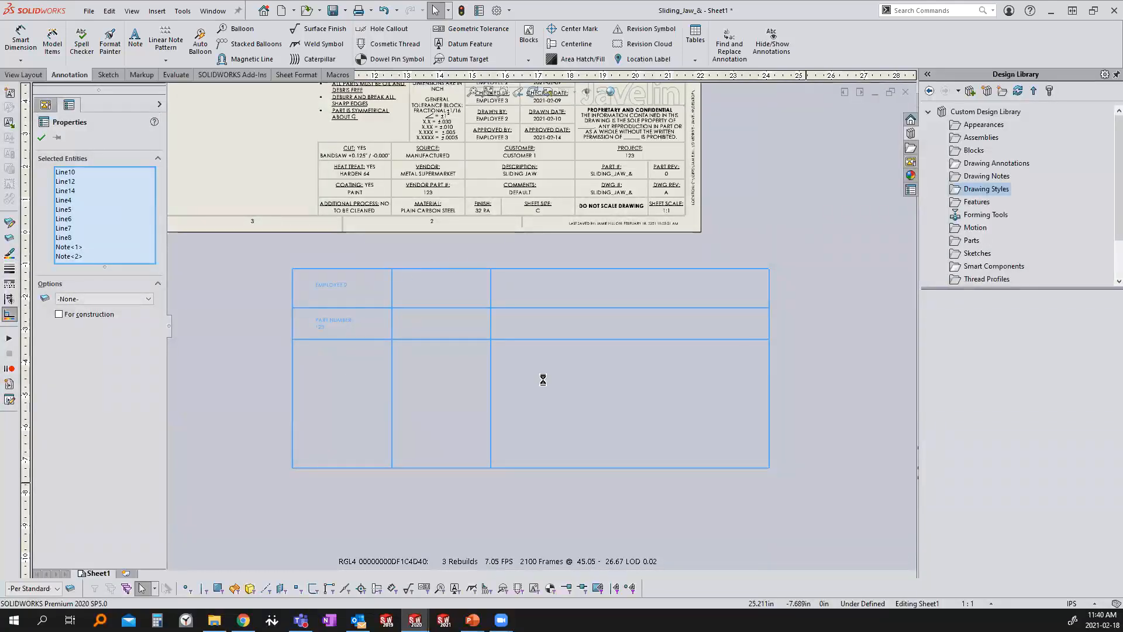
click(527, 44)
click(552, 75)
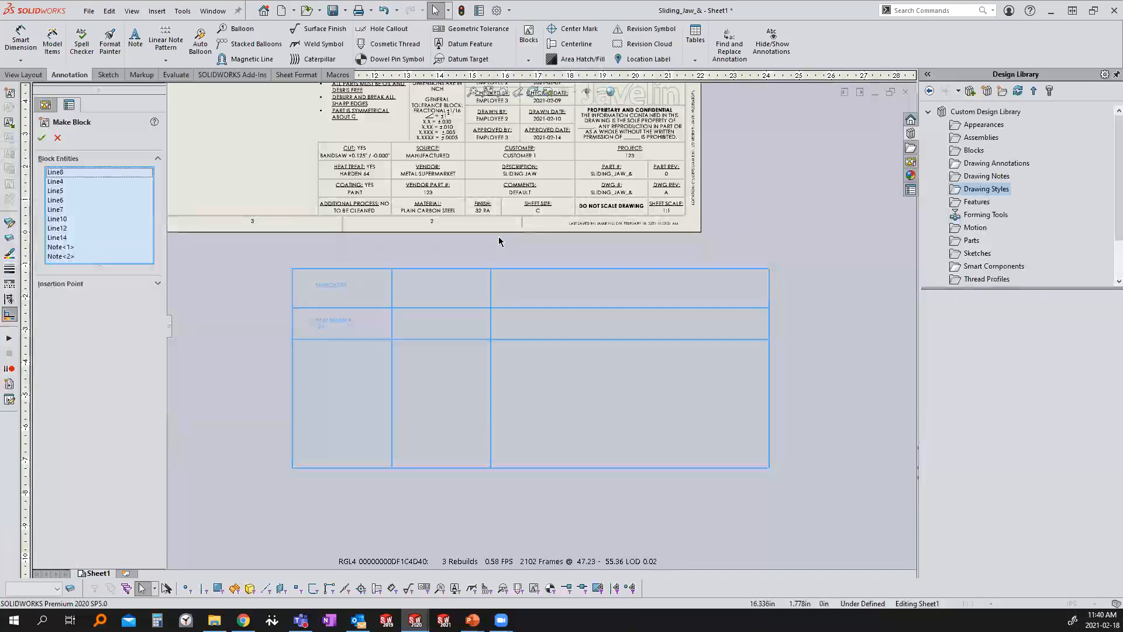
click(158, 284)
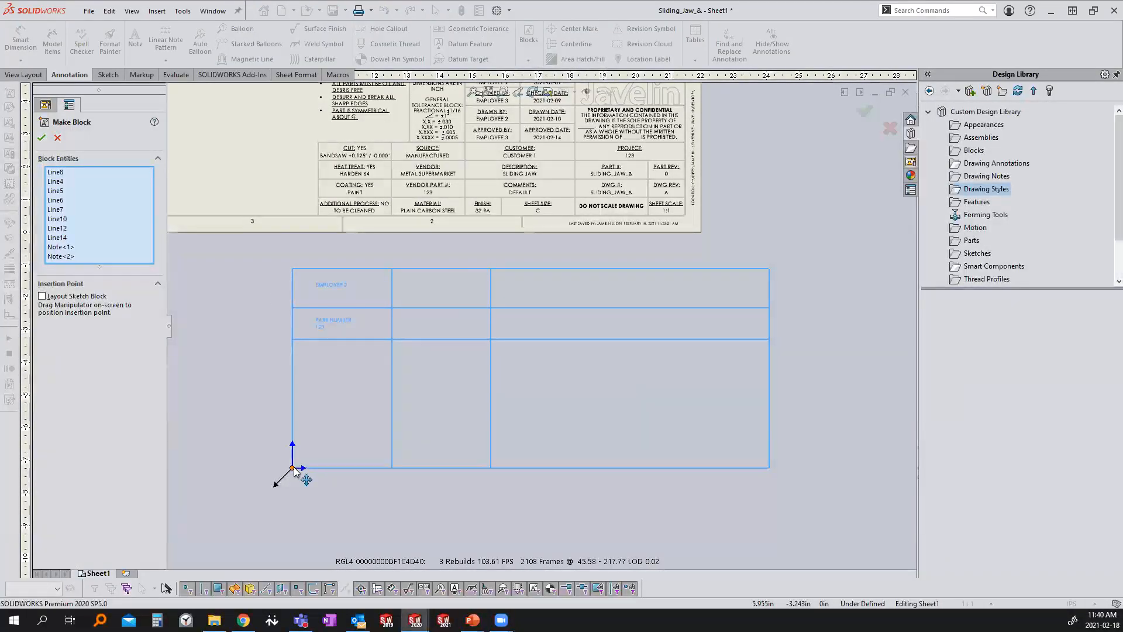
drag(353, 409, 292, 269)
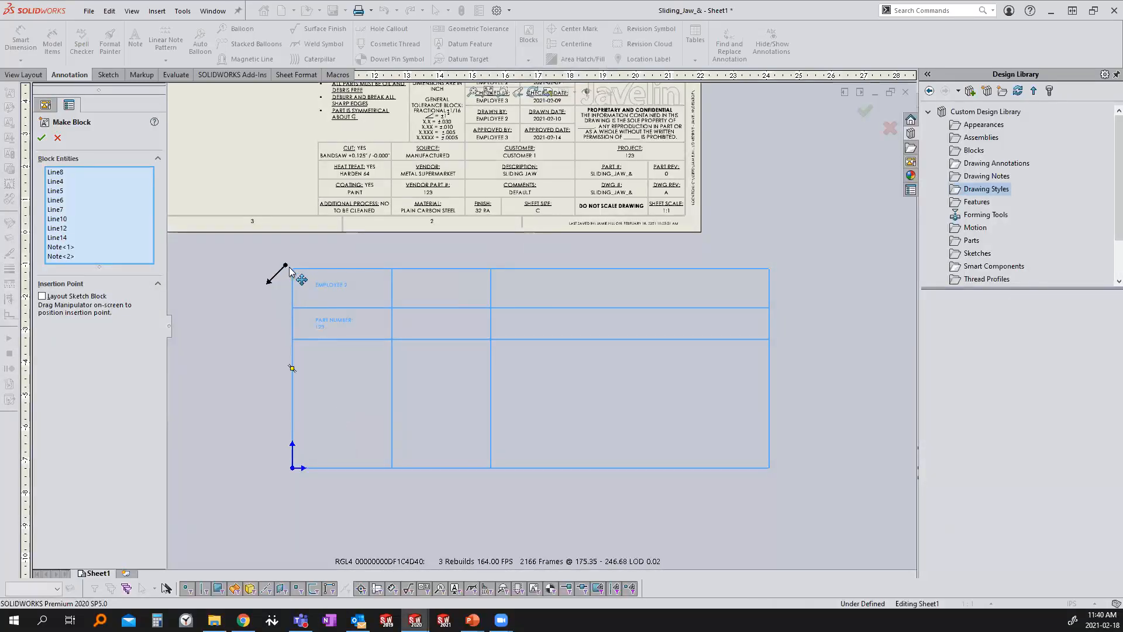
drag(294, 472, 771, 473)
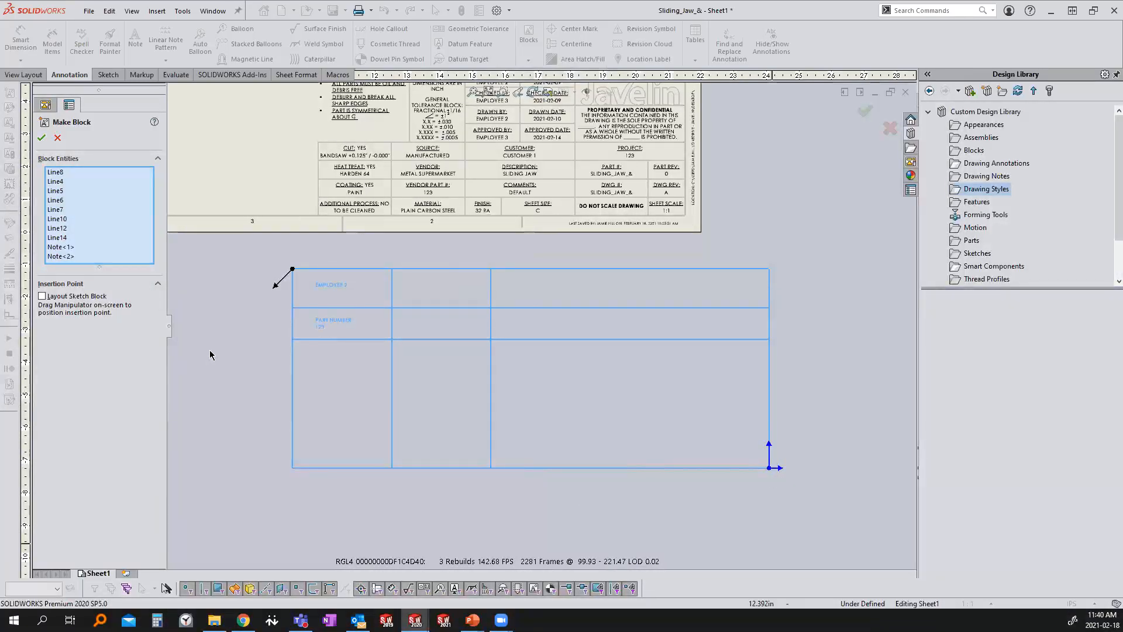
click(41, 139)
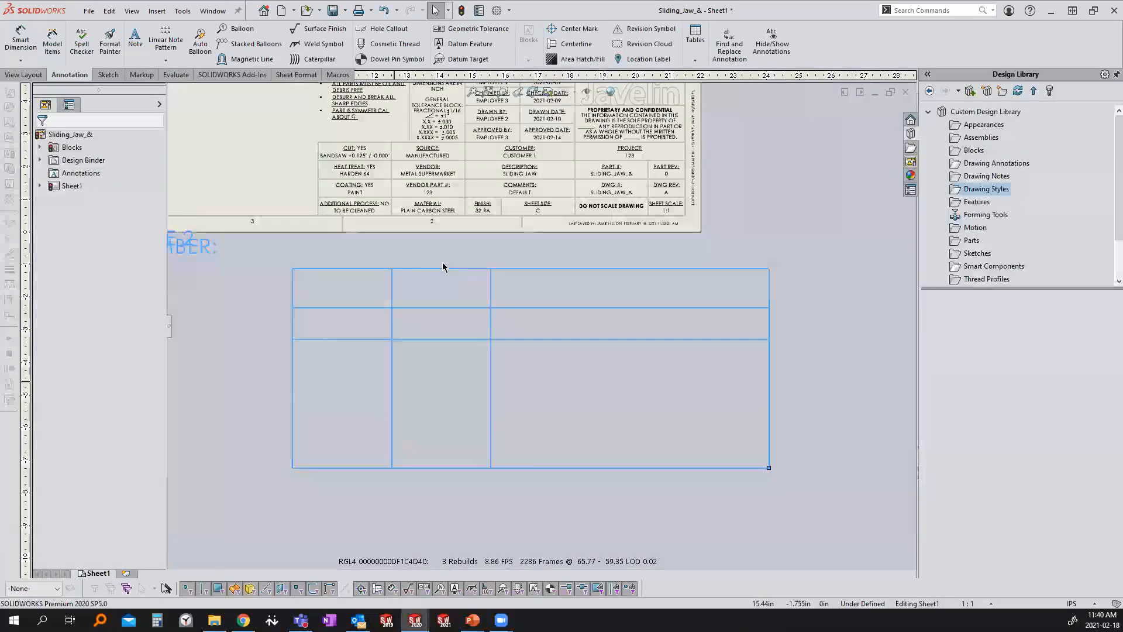
click(807, 233)
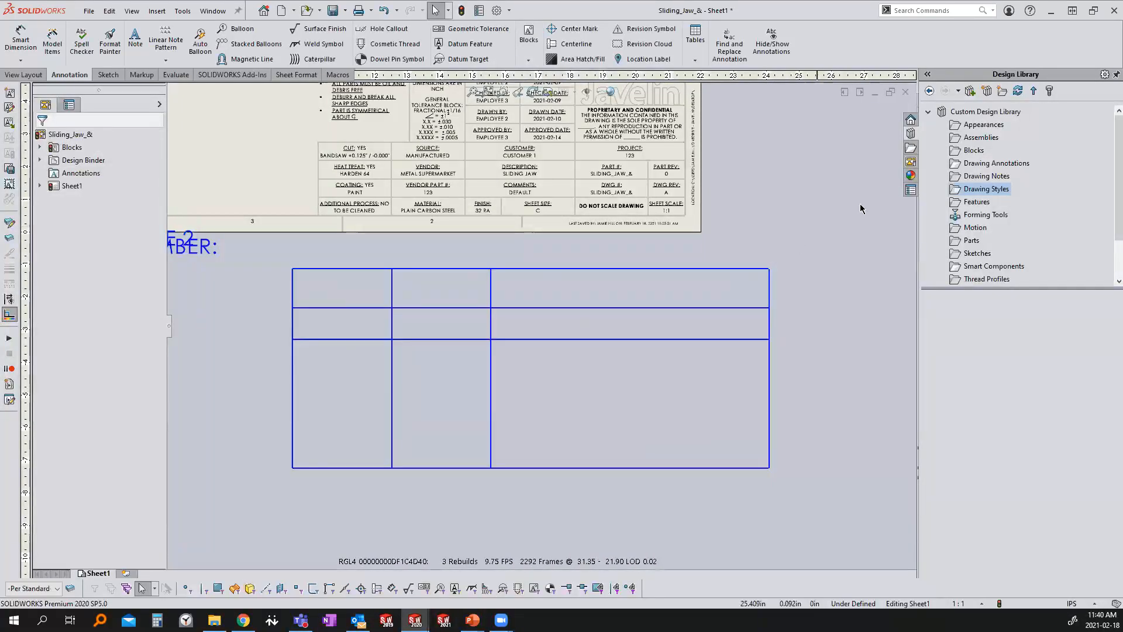
Step: Insert one Title Block - INCH from the Design Library's Blocks folder into the empty area below the sample title block
click(962, 152)
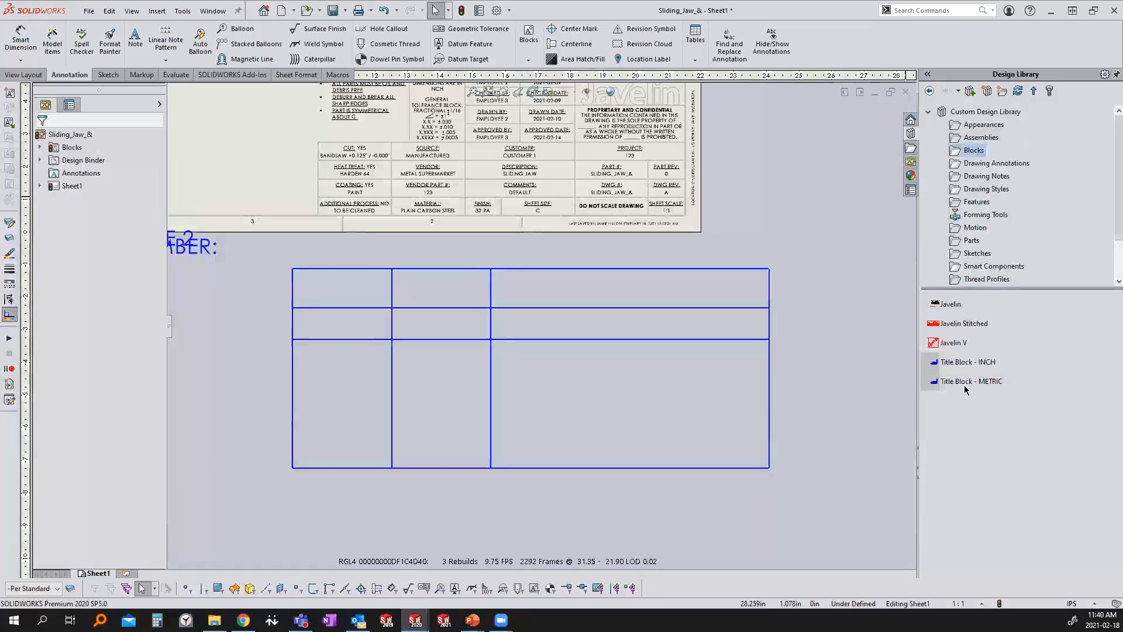
click(963, 363)
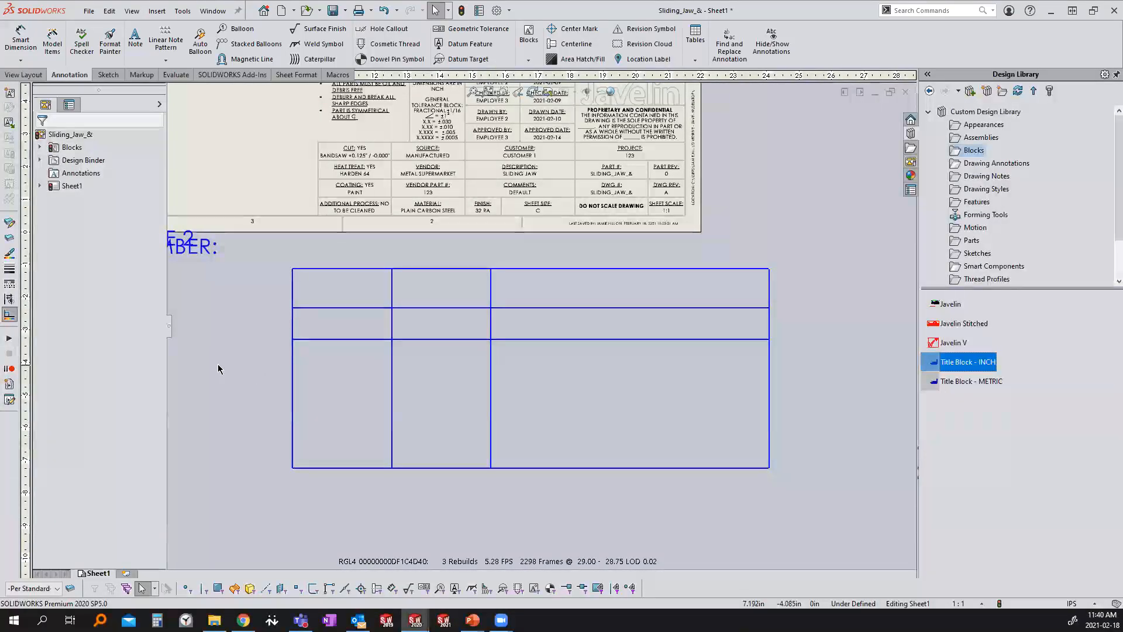
scroll(387, 390, up, 2)
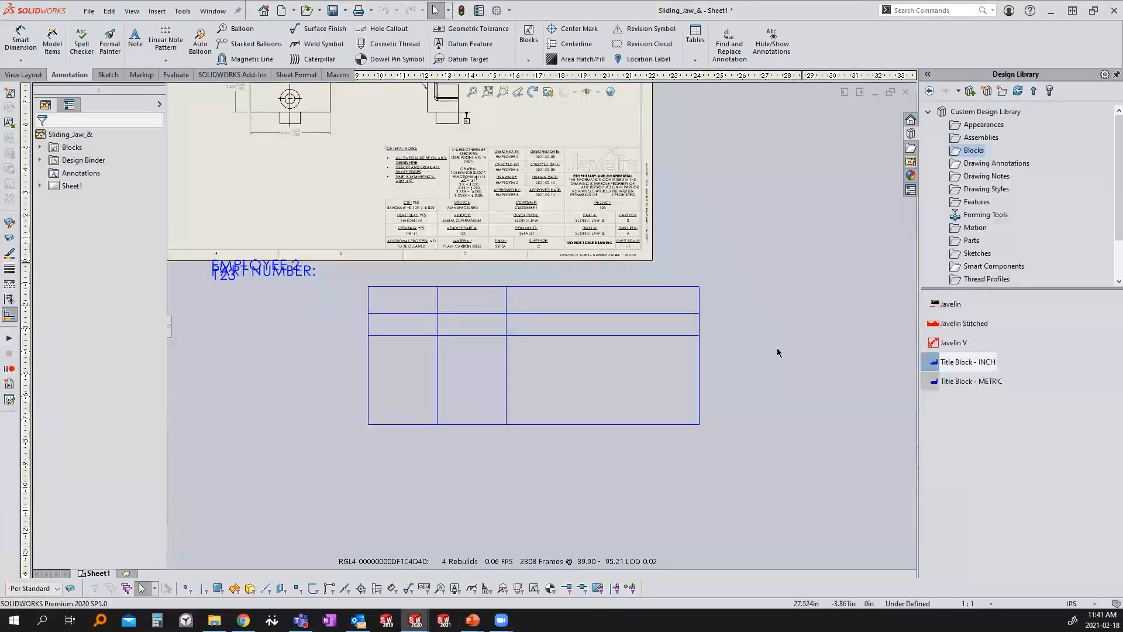
scroll(614, 374, up, 3)
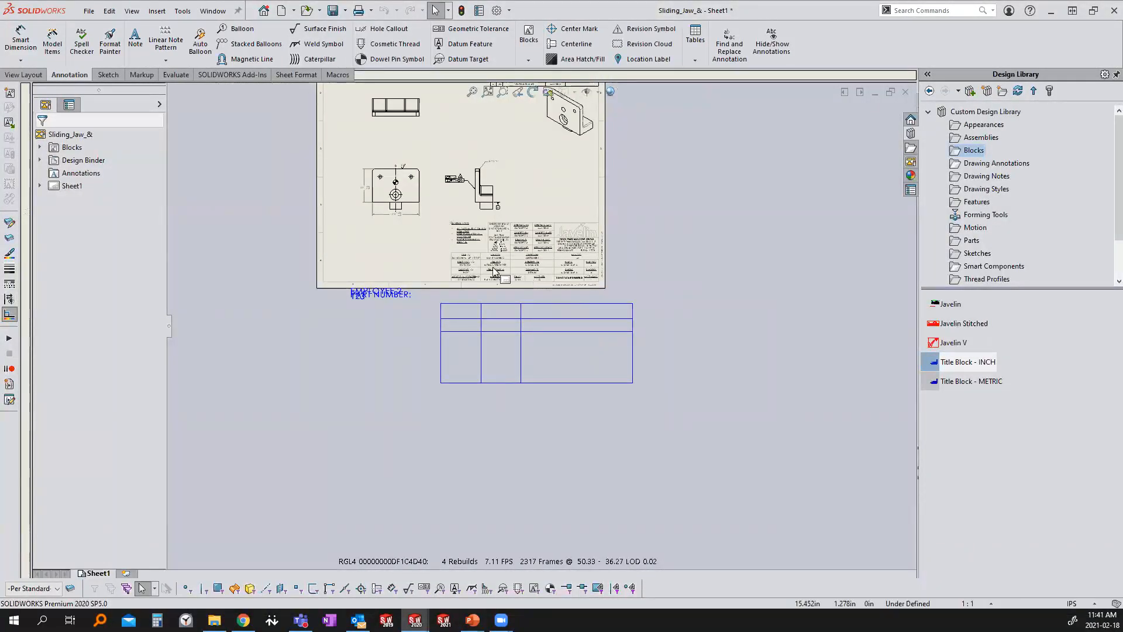
click(981, 365)
drag(973, 367, 820, 378)
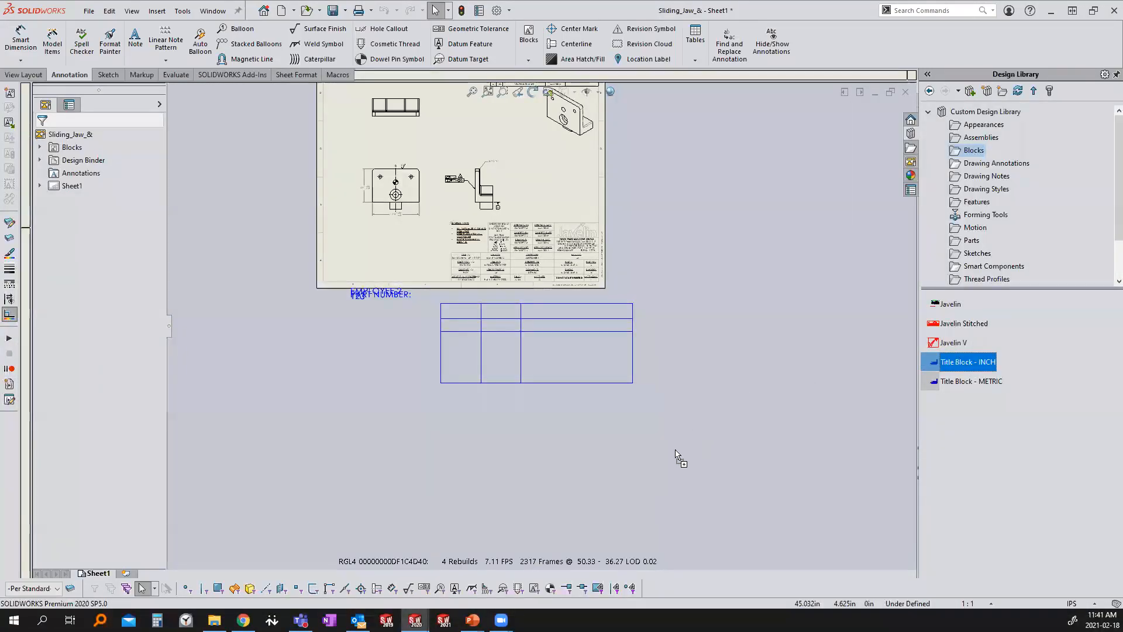
drag(661, 464, 662, 464)
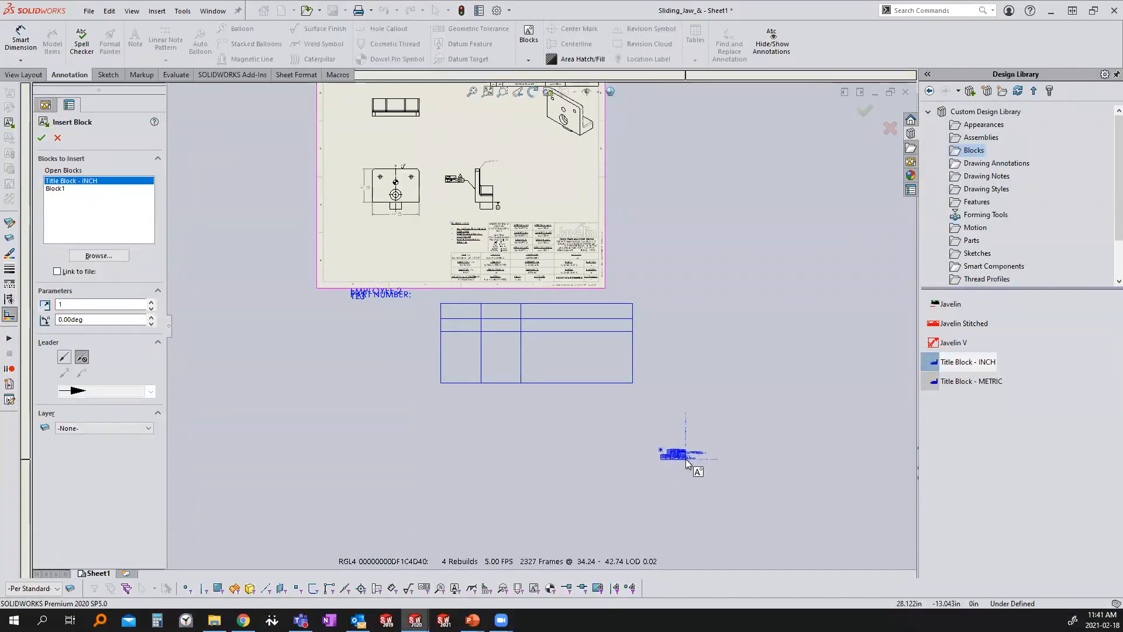
scroll(686, 462, down, 8)
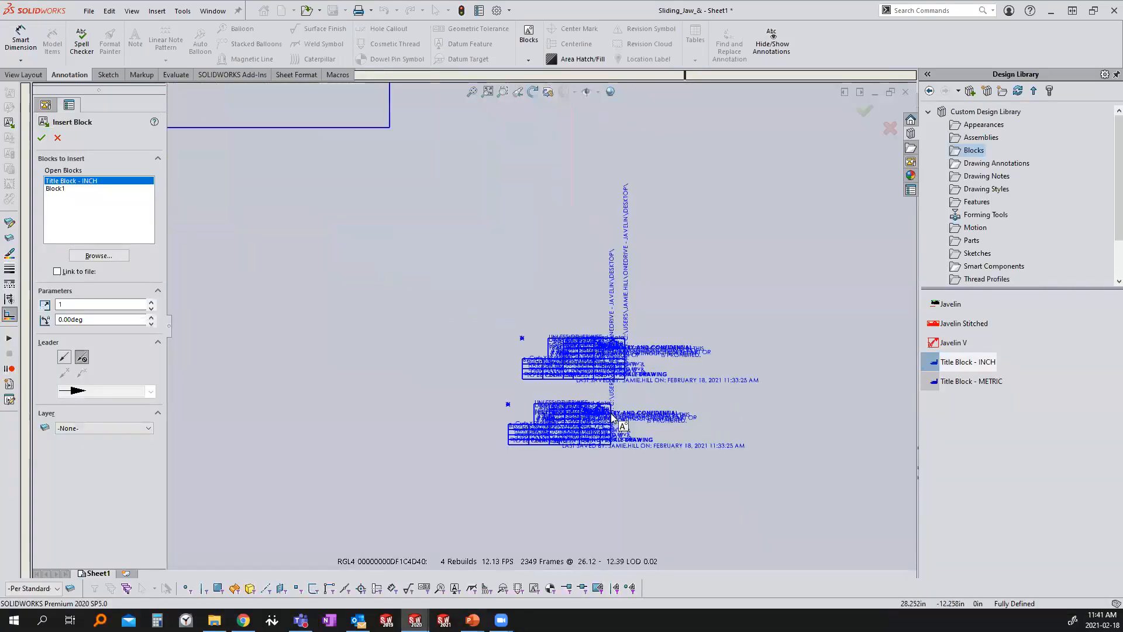
key(Escape)
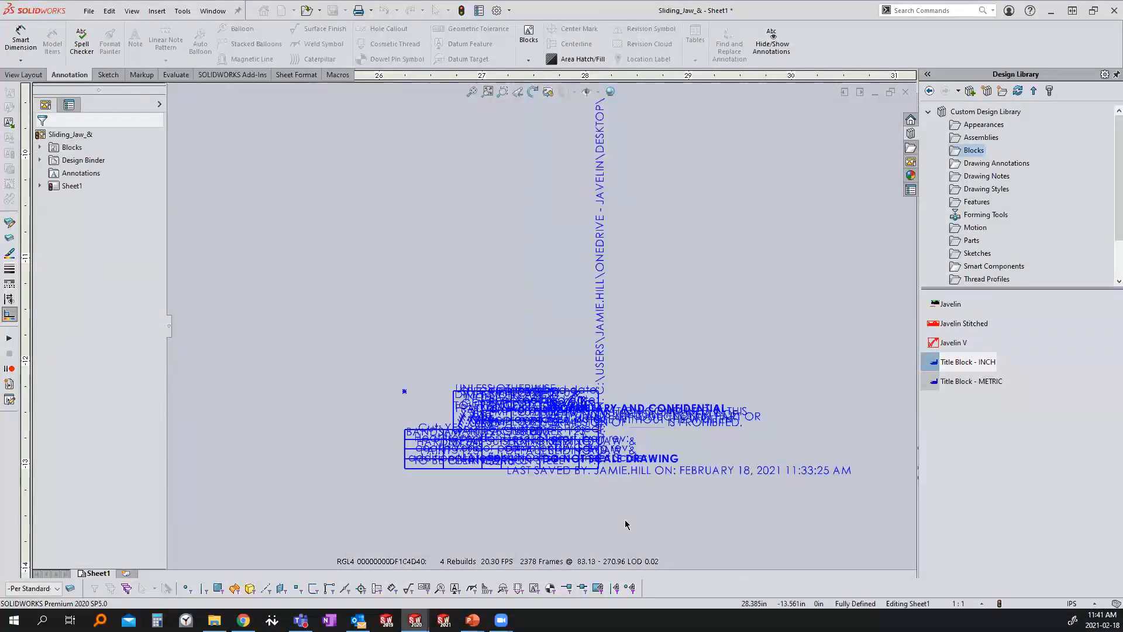
Step: Set the scale of the inserted Title Block - INCH to 1.5
scroll(489, 467, down, 3)
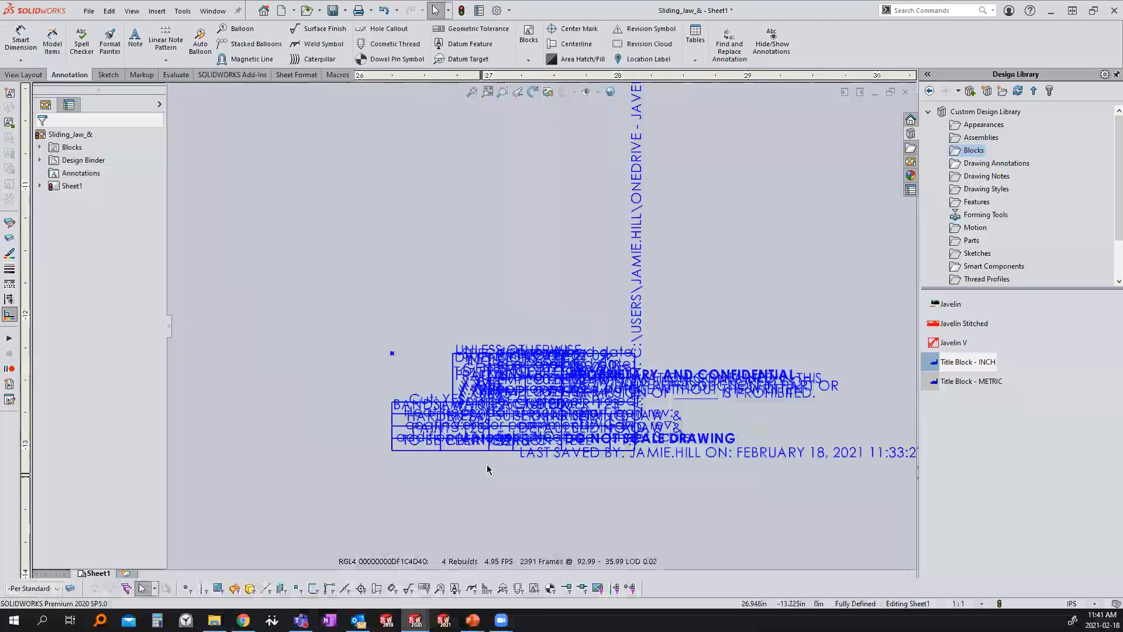
click(481, 442)
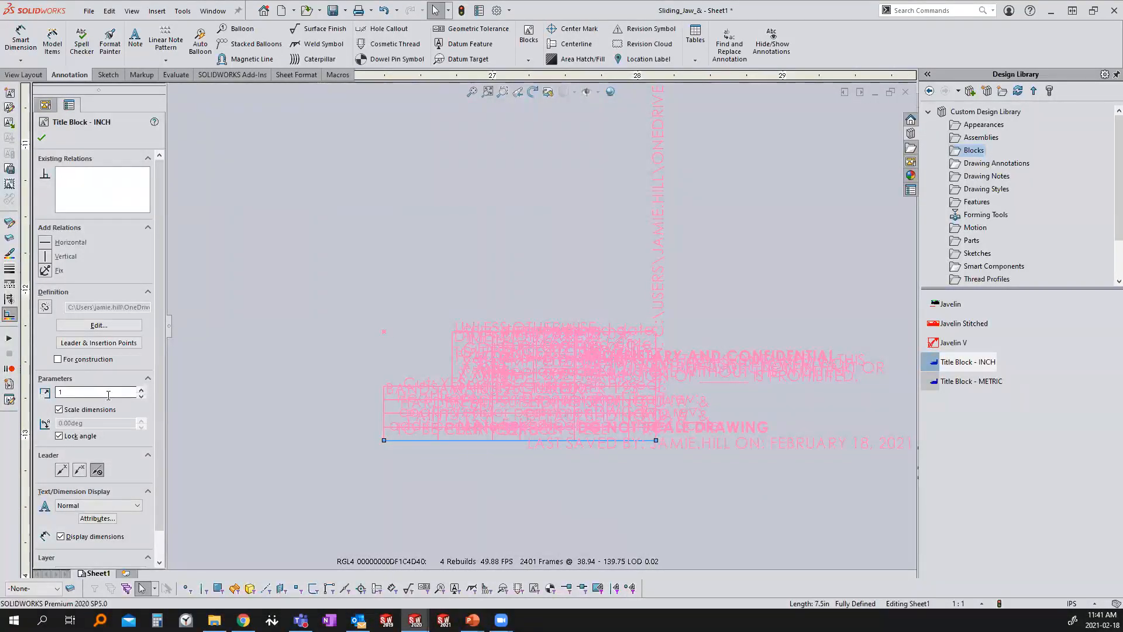
text(1.5)
scroll(611, 369, up, 4)
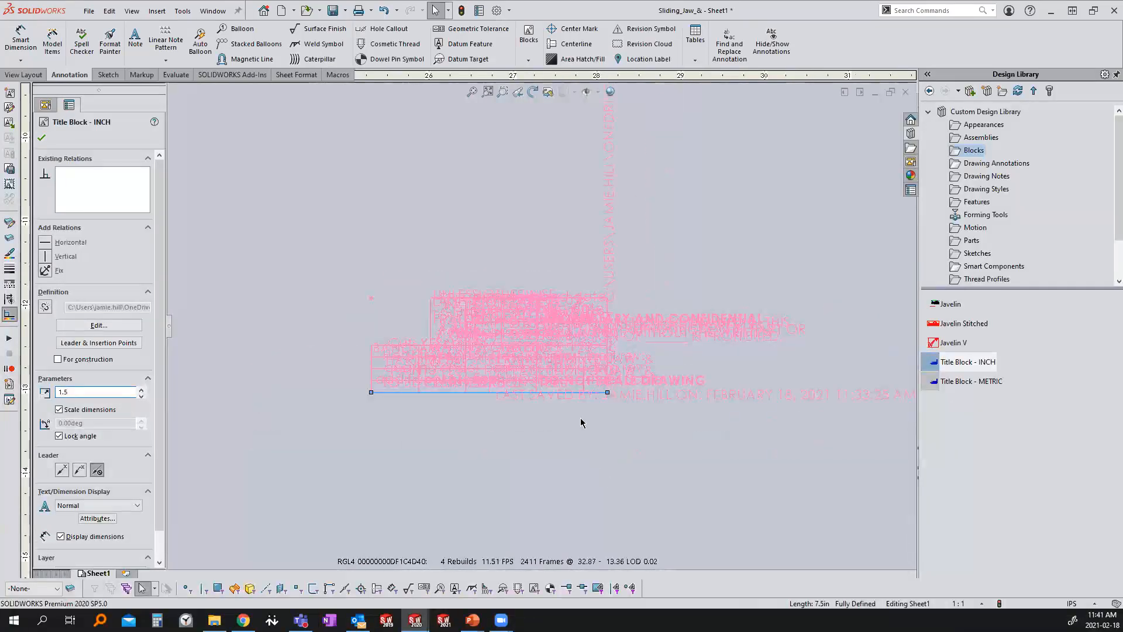
Step: Explode the inserted Title Block - INCH into separate entities and inspect its lines and logo
right_click(512, 338)
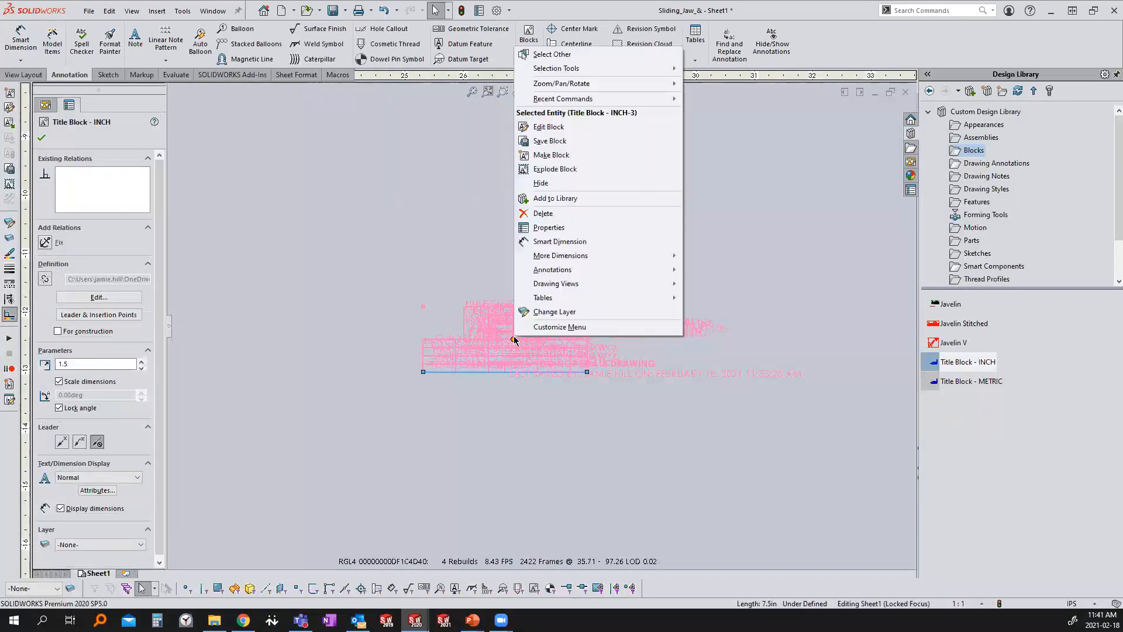
click(554, 169)
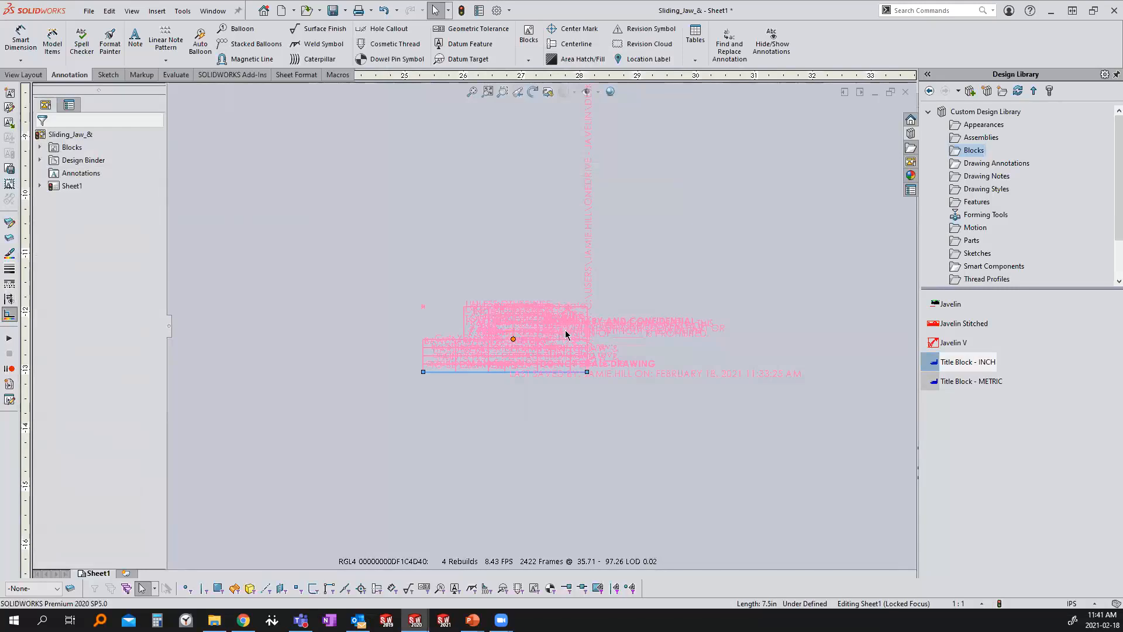
click(544, 422)
scroll(535, 345, down, 5)
scroll(585, 348, down, 2)
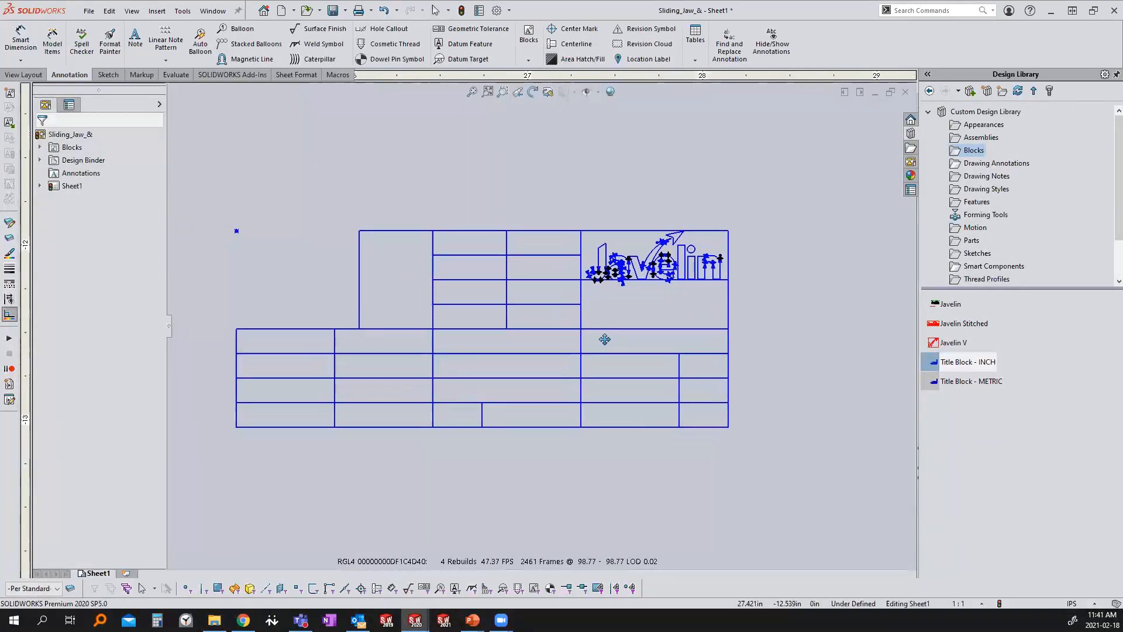
scroll(664, 358, up, 5)
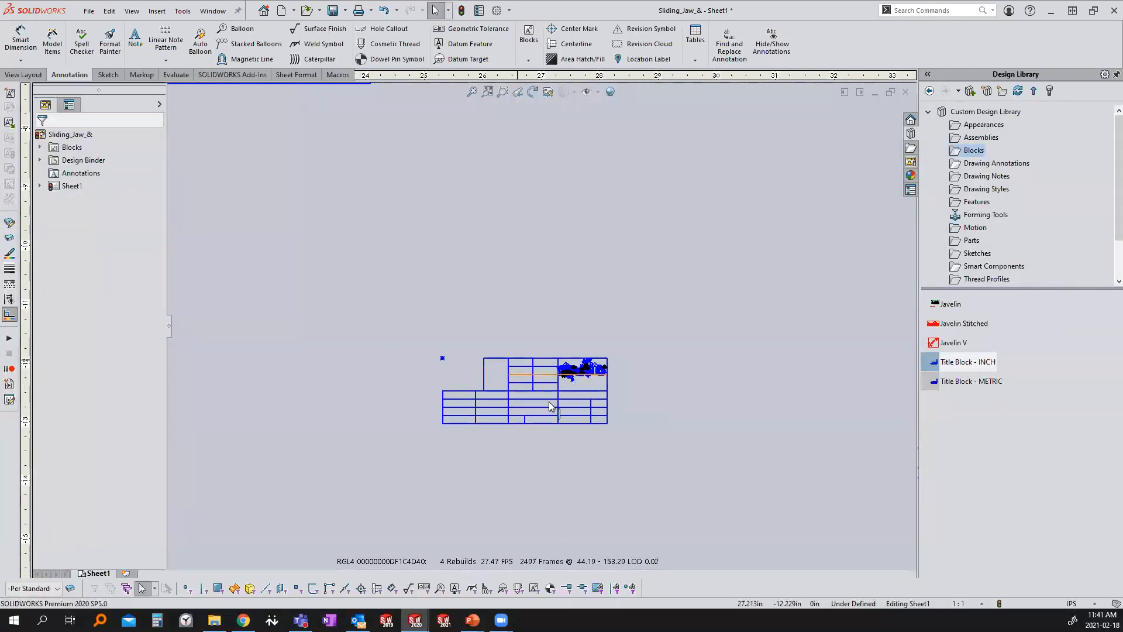
scroll(540, 381, down, 4)
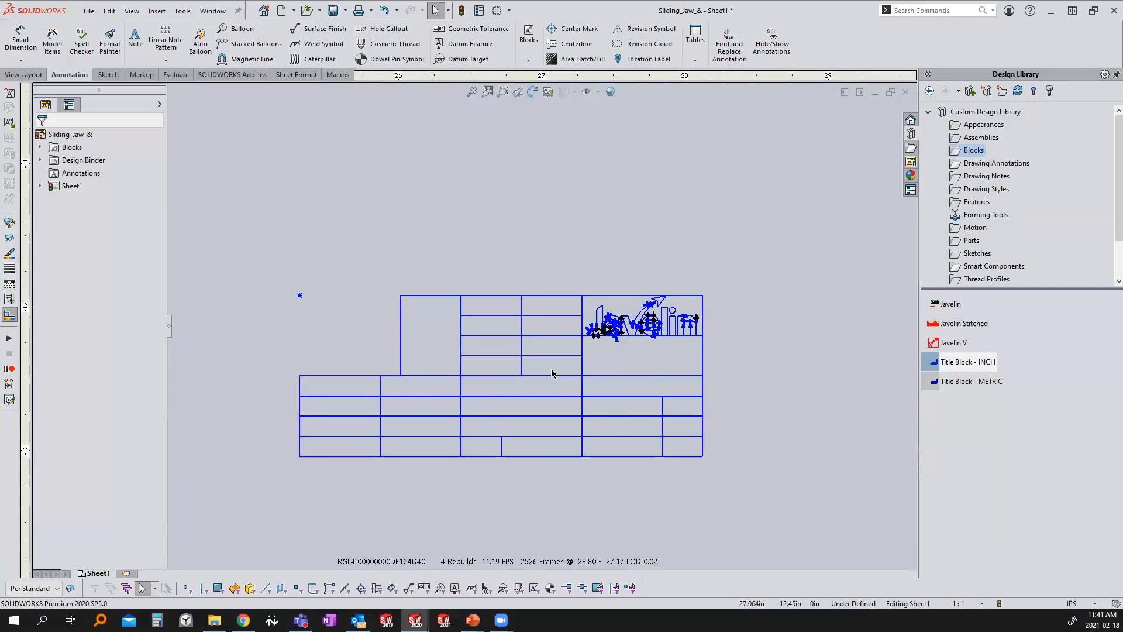
scroll(539, 369, up, 3)
scroll(539, 370, up, 6)
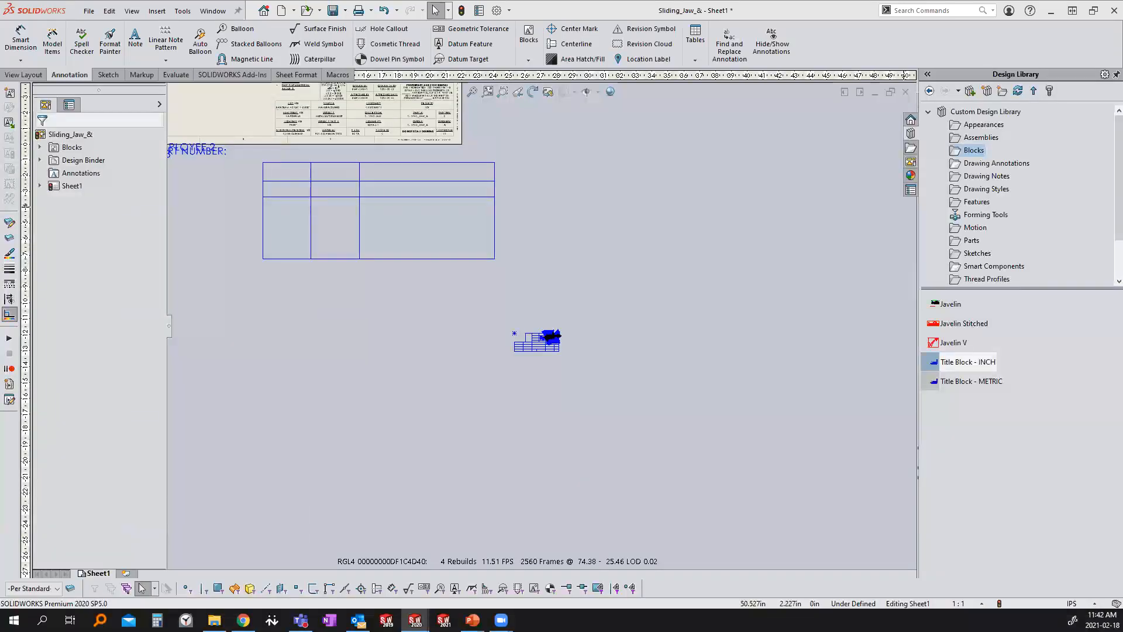
Step: Attach the Surface Finish - 6.3 symbol from the library's Drawing Annotations to the long outer vertical edge of the side view
key(ctrl+Tab)
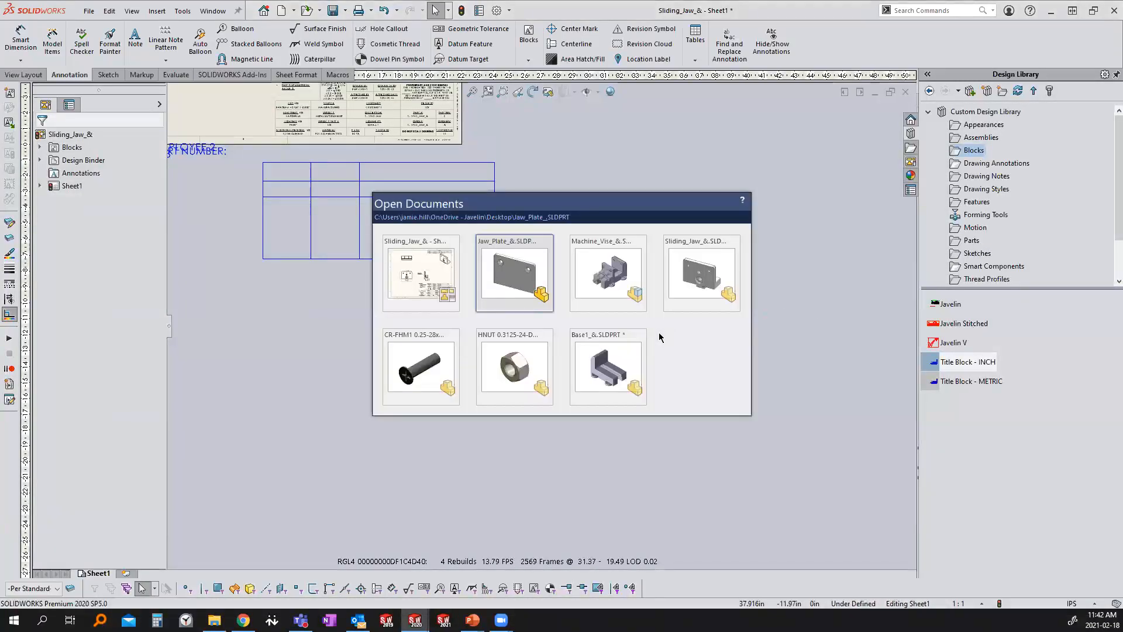
click(421, 279)
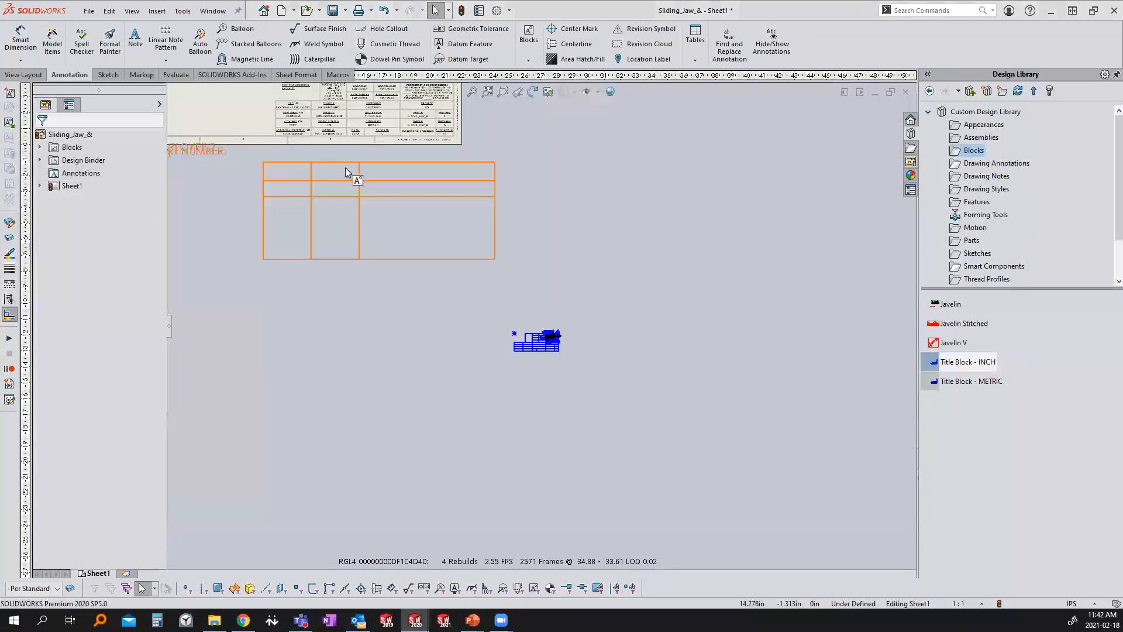
scroll(305, 135, up, 1)
middle_drag(305, 135, 560, 399)
scroll(539, 321, down, 5)
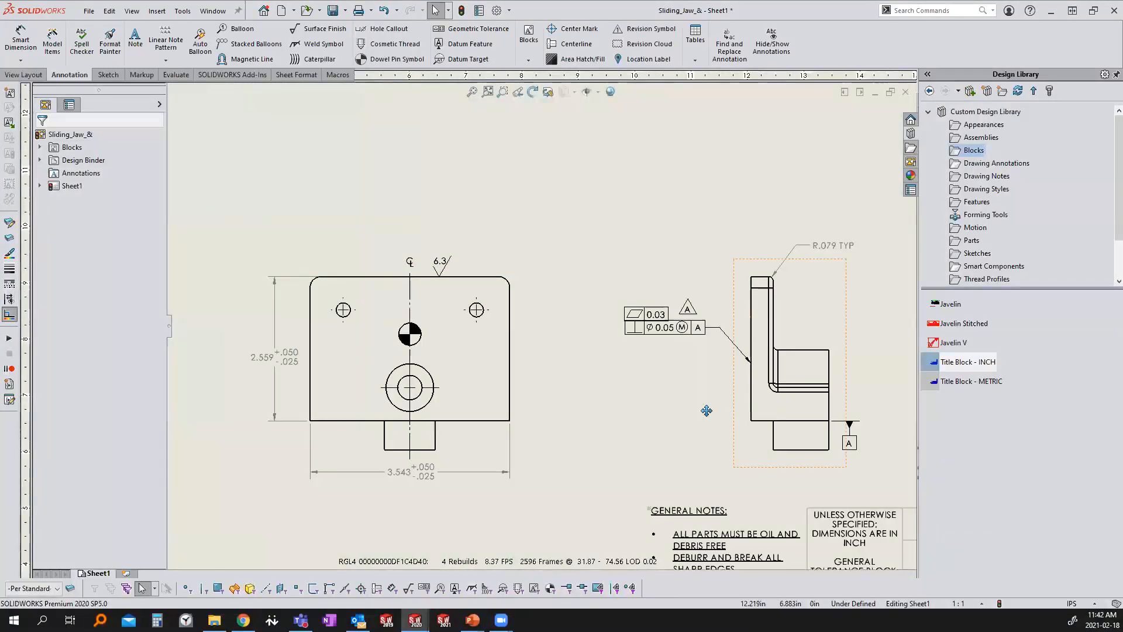
click(985, 177)
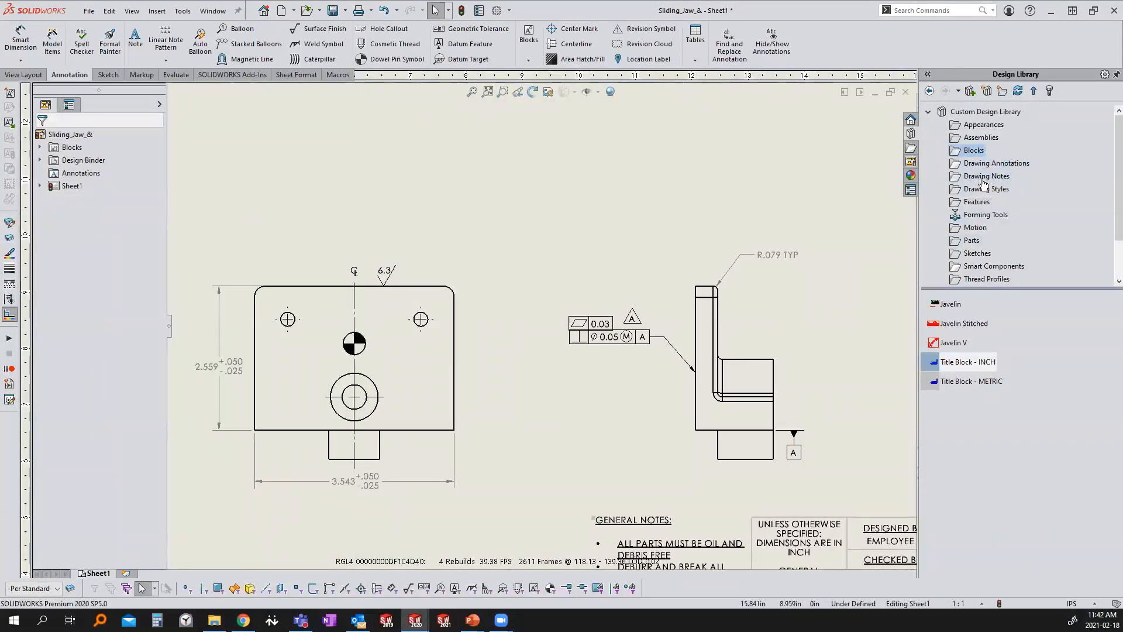
click(982, 164)
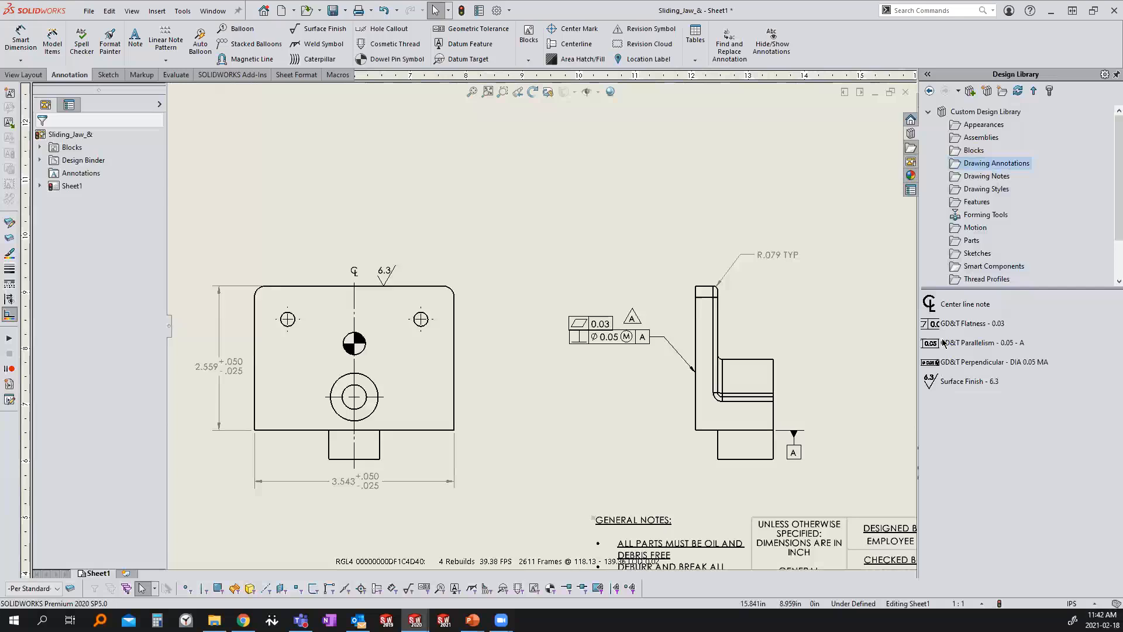
drag(959, 383, 696, 333)
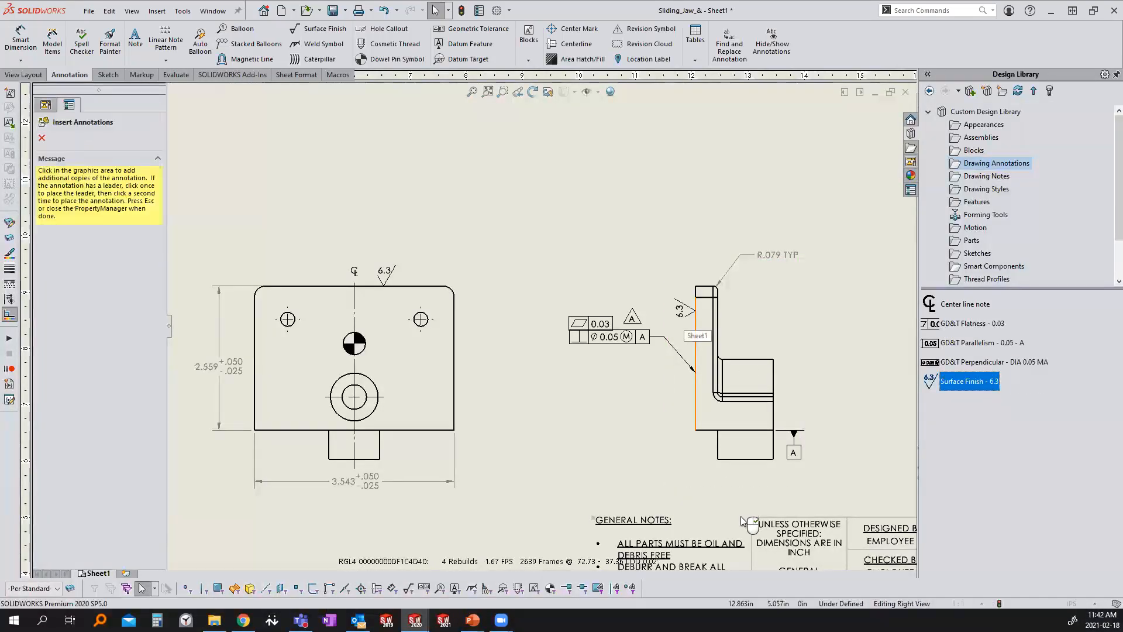
click(685, 319)
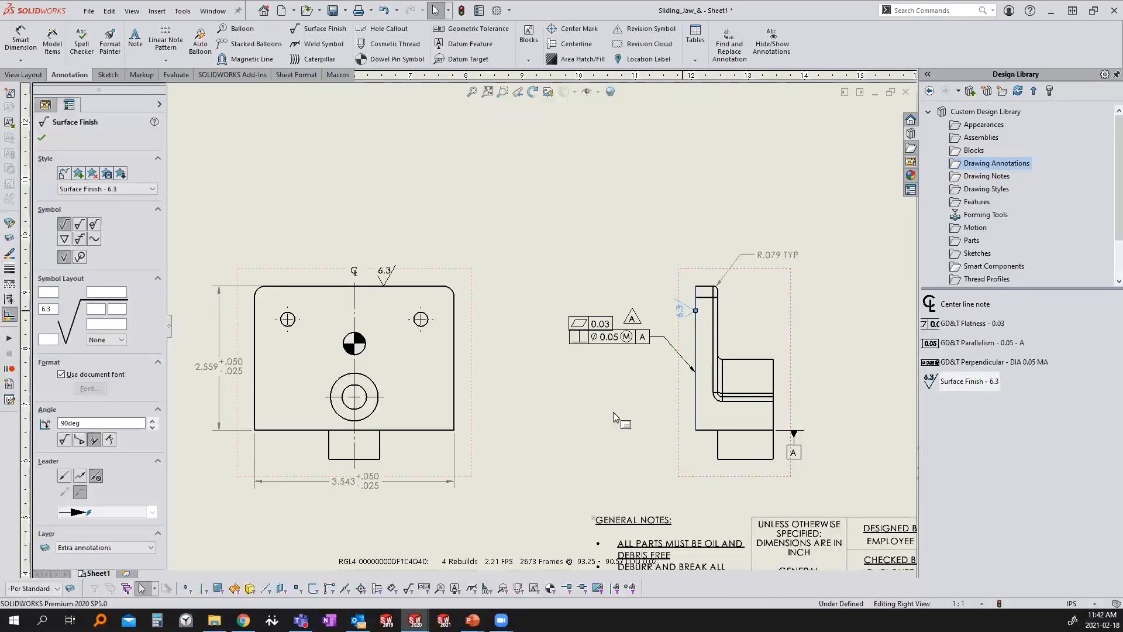
Step: Try the new surface finish symbol at 100 and 0 degrees before returning it to its perpendicular orientation on the edge
click(152, 420)
click(149, 420)
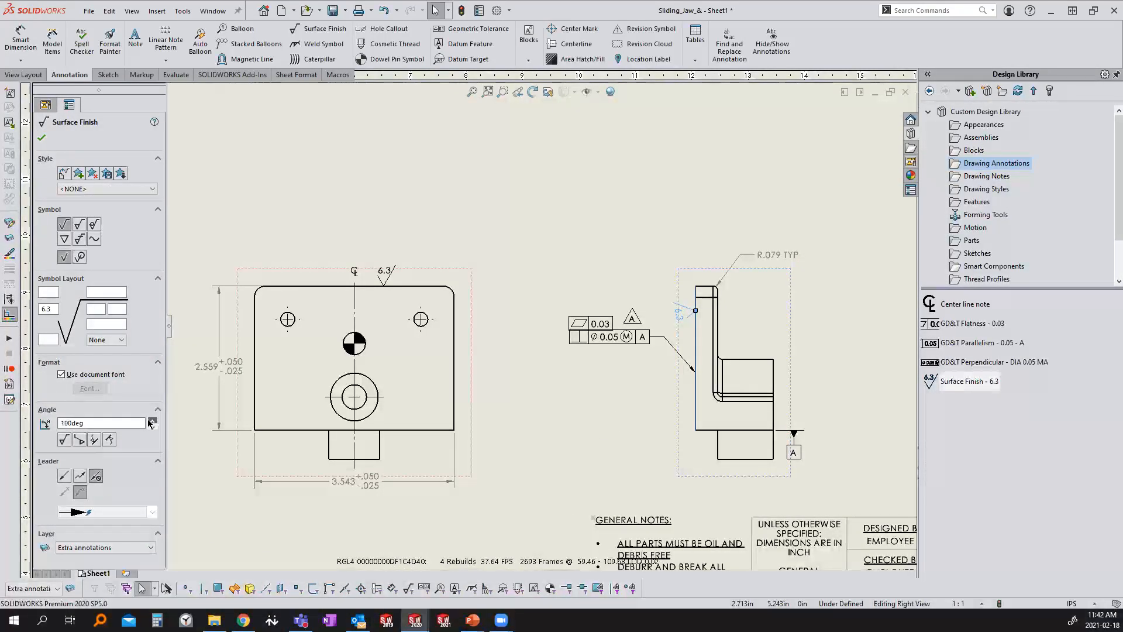
click(64, 440)
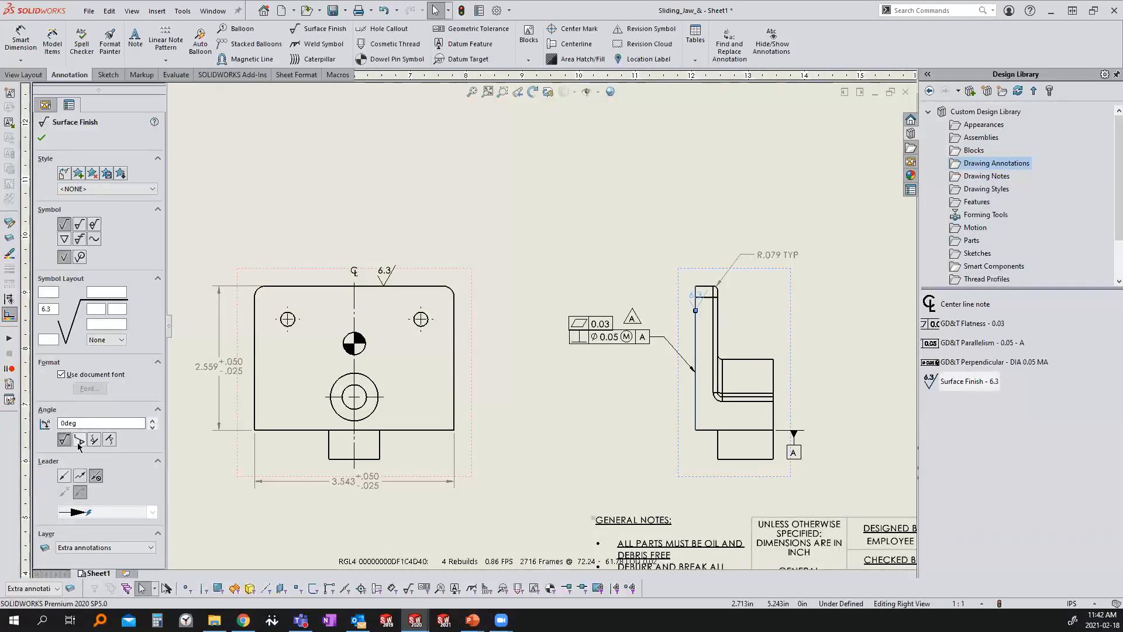
click(80, 439)
key(Escape)
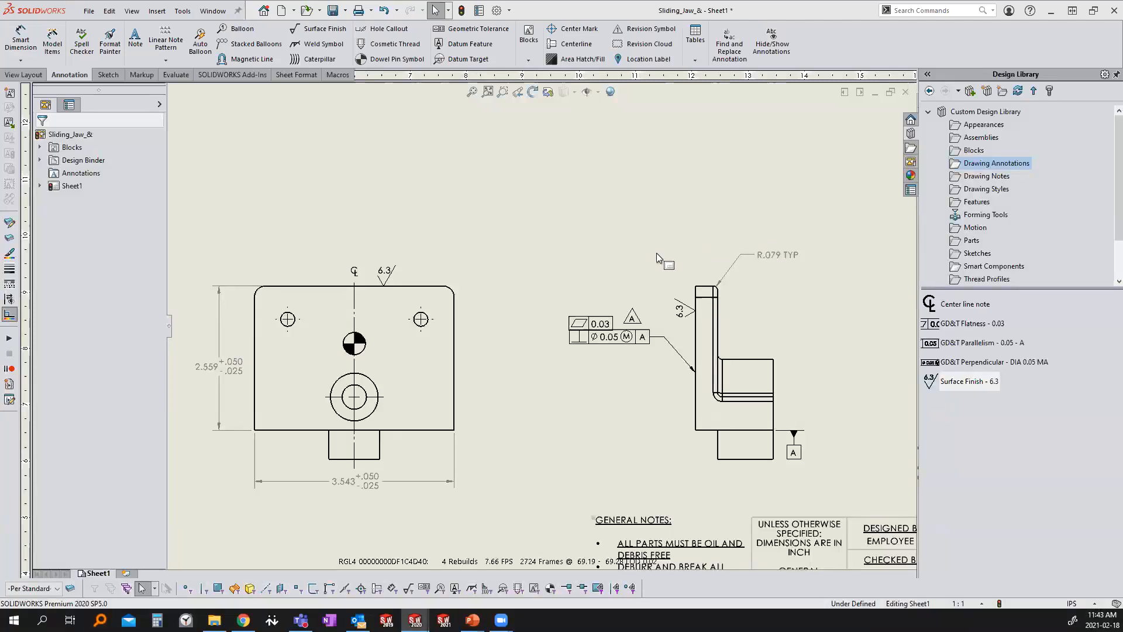
Step: Open the Sliding_Jaw_& part from its side drawing view and review the configuration-specific properties of the Default configuration
click(550, 303)
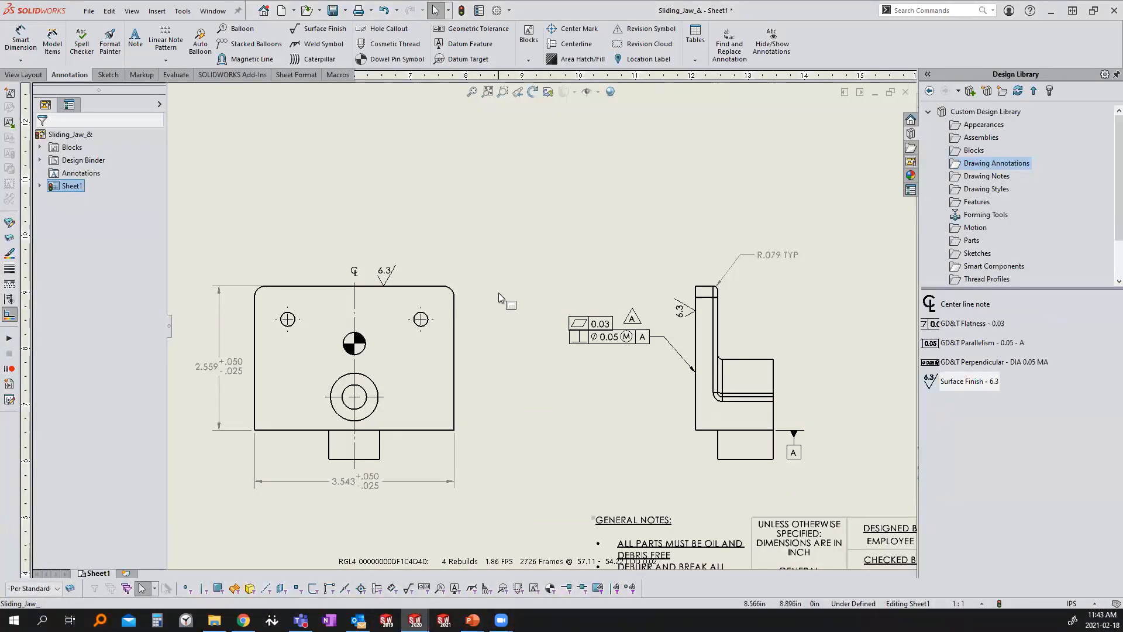
click(680, 419)
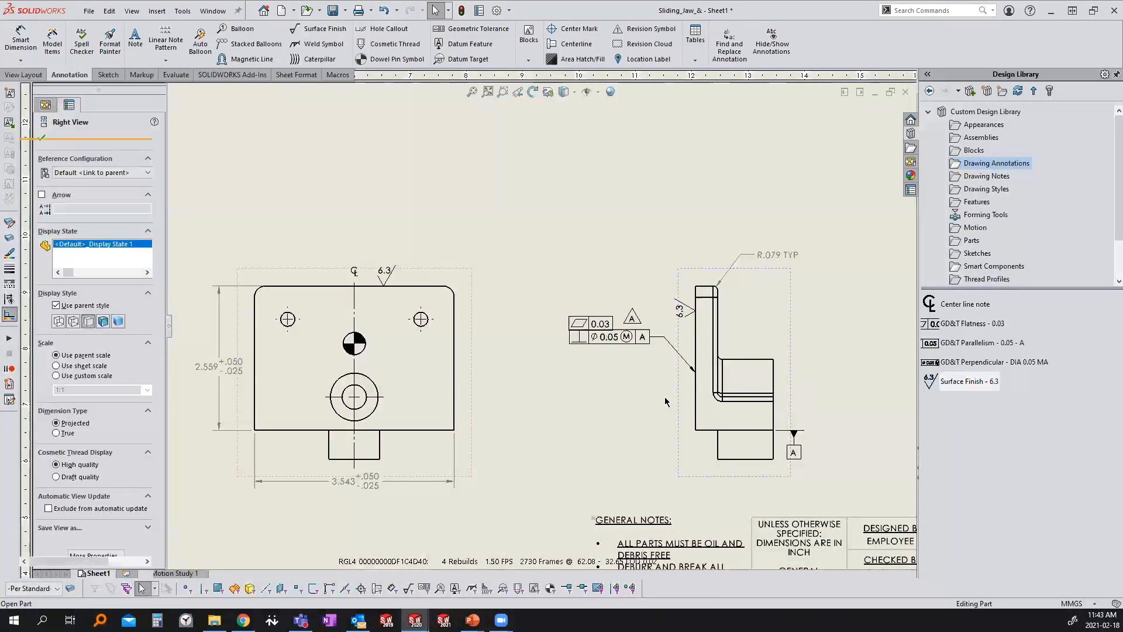
click(665, 402)
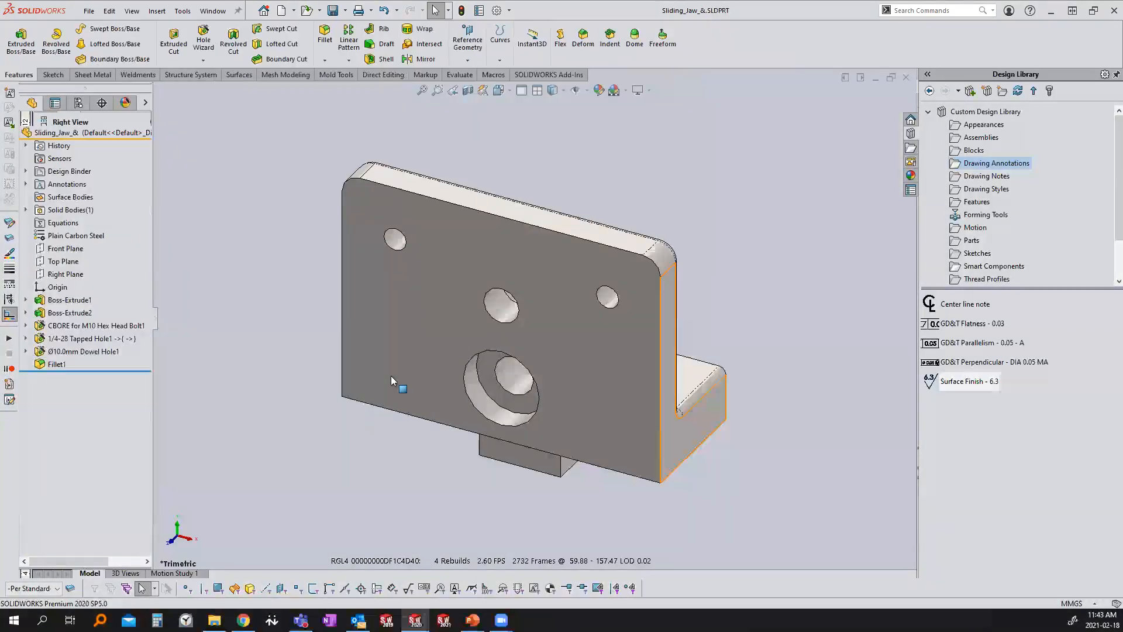
click(478, 11)
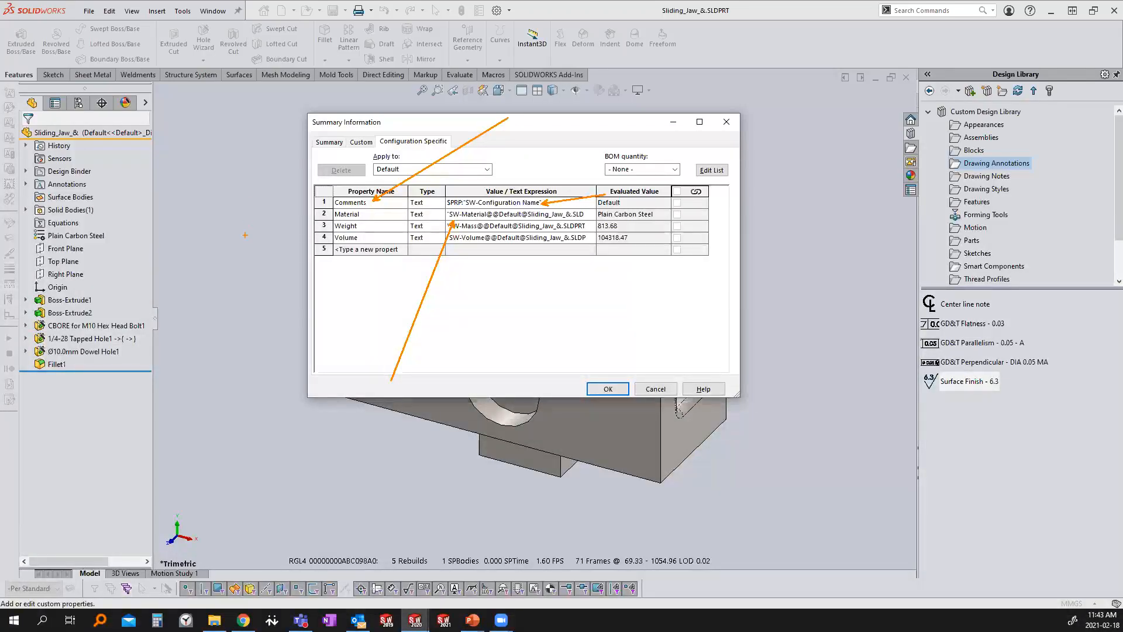
click(726, 122)
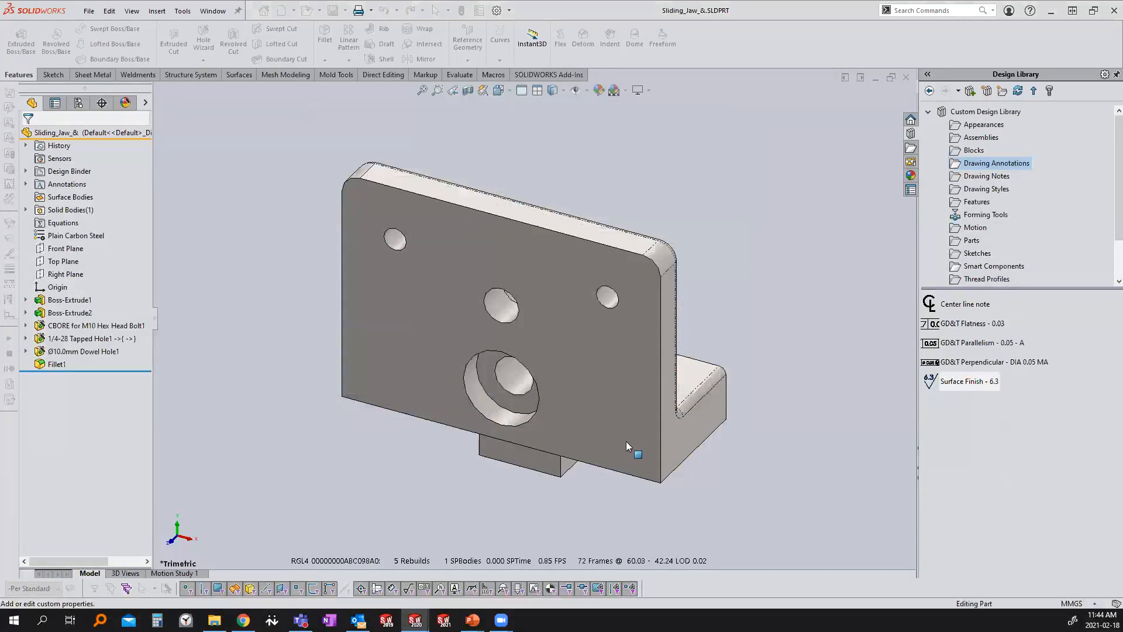
Step: Switch to the Drawing Service Workflow slide show in PowerPoint, show its closing services slide, and return to SOLIDWORKS
mouse_move(473, 619)
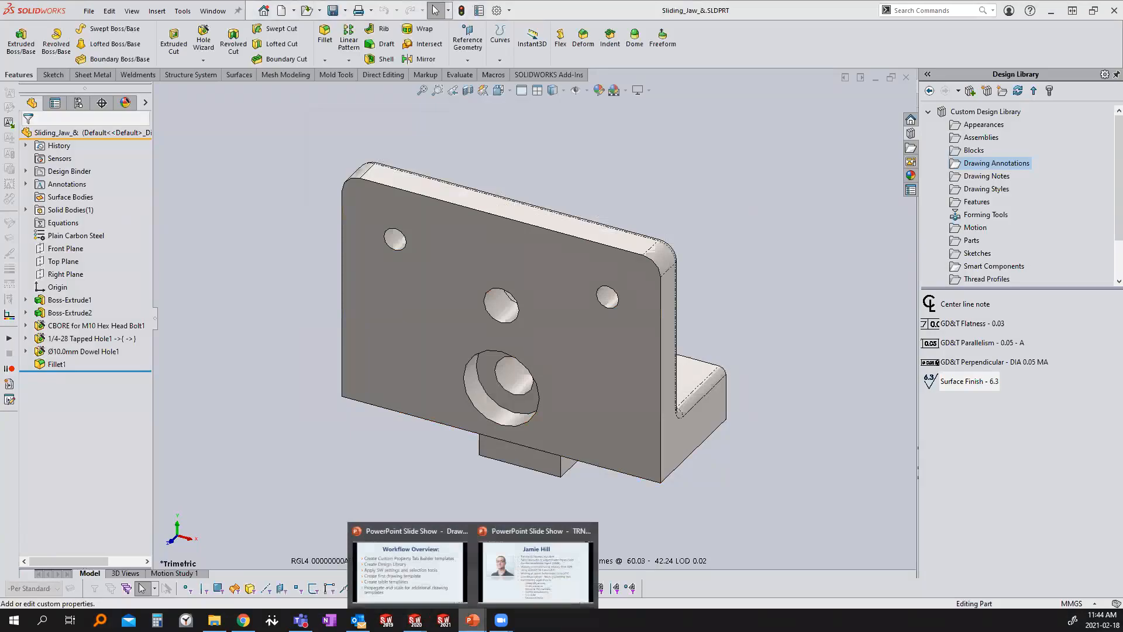
click(448, 587)
click(500, 455)
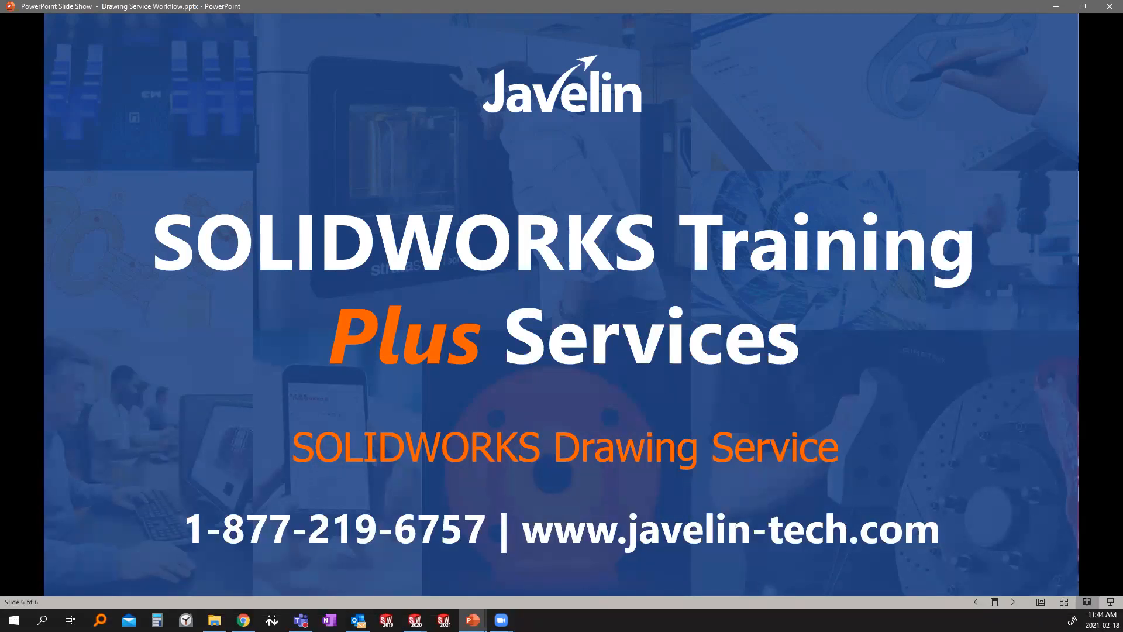
key(alt+Tab)
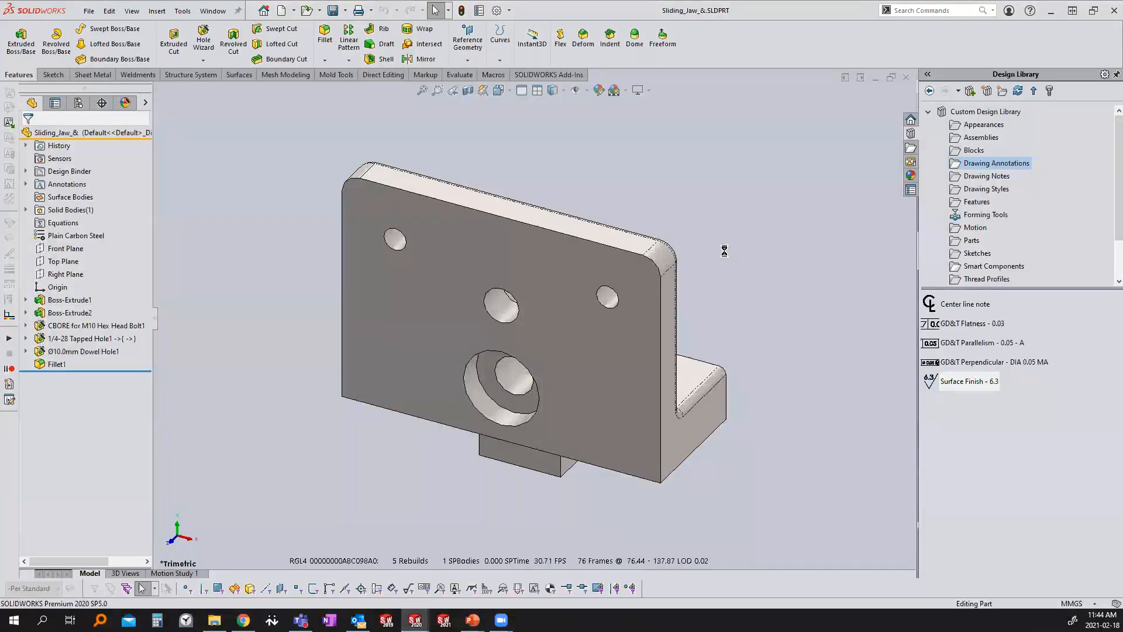
Step: Return to the Sliding_Jaw_& drawing, view its title block, and examine the Revision entry in the drawing's custom file properties
key(ctrl+Tab)
click(528, 276)
middle_drag(600, 370, 325, 212)
click(765, 281)
middle_drag(705, 254, 509, 193)
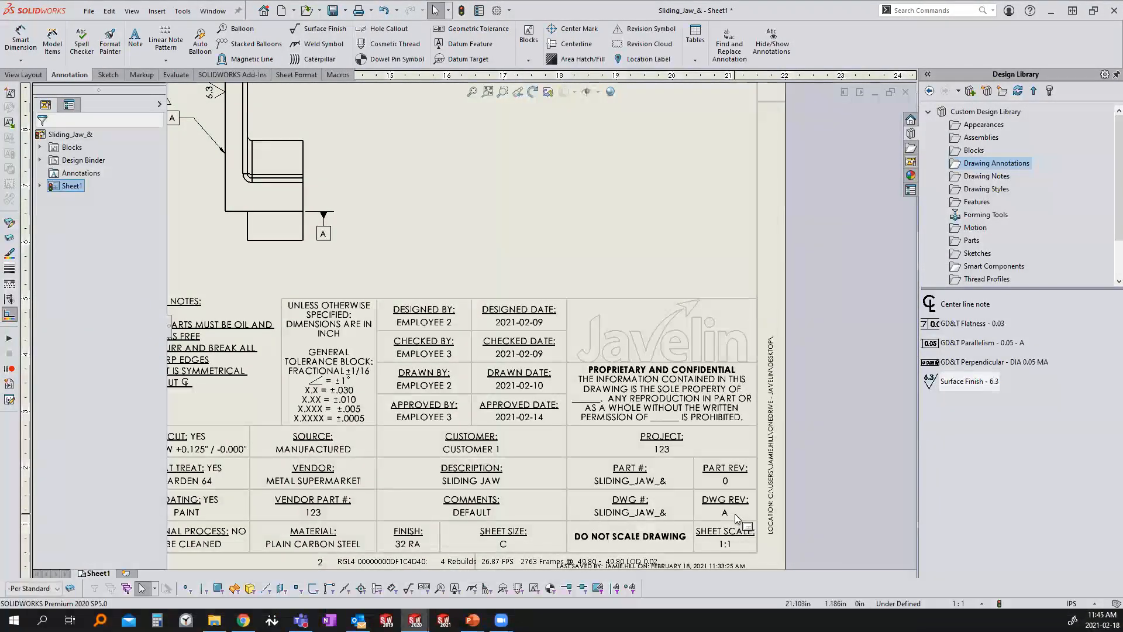
click(478, 11)
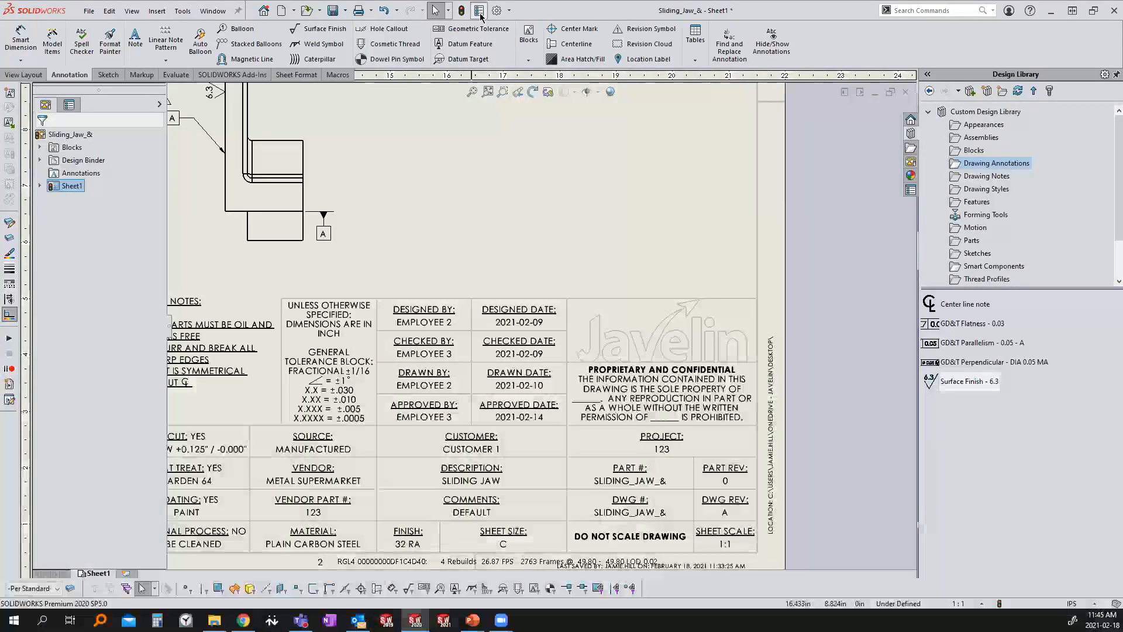
click(361, 142)
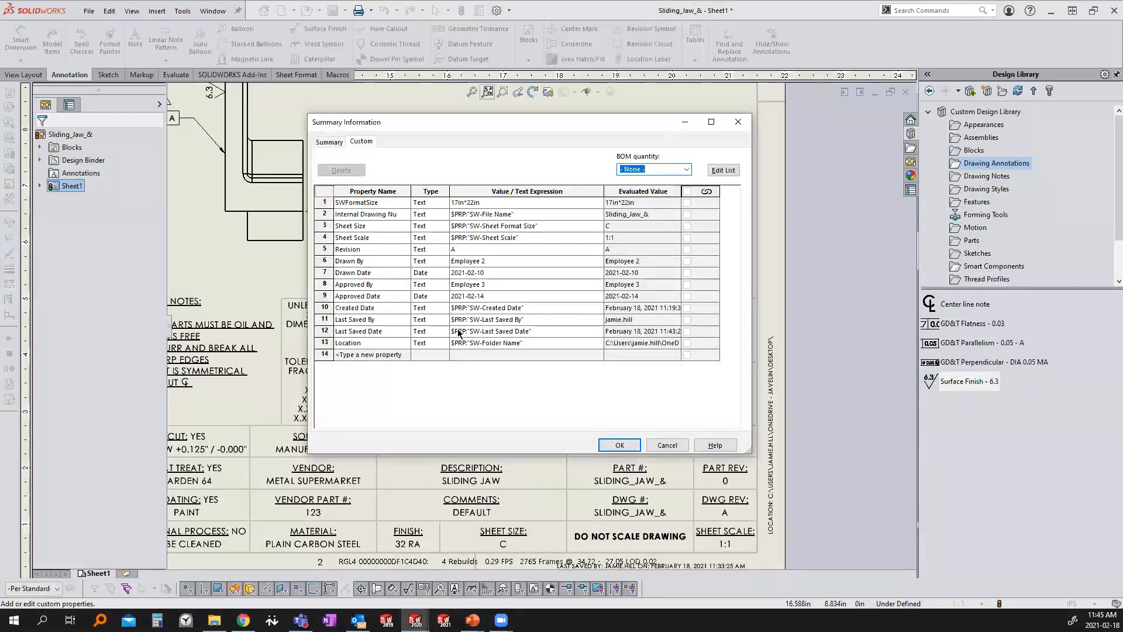
click(456, 248)
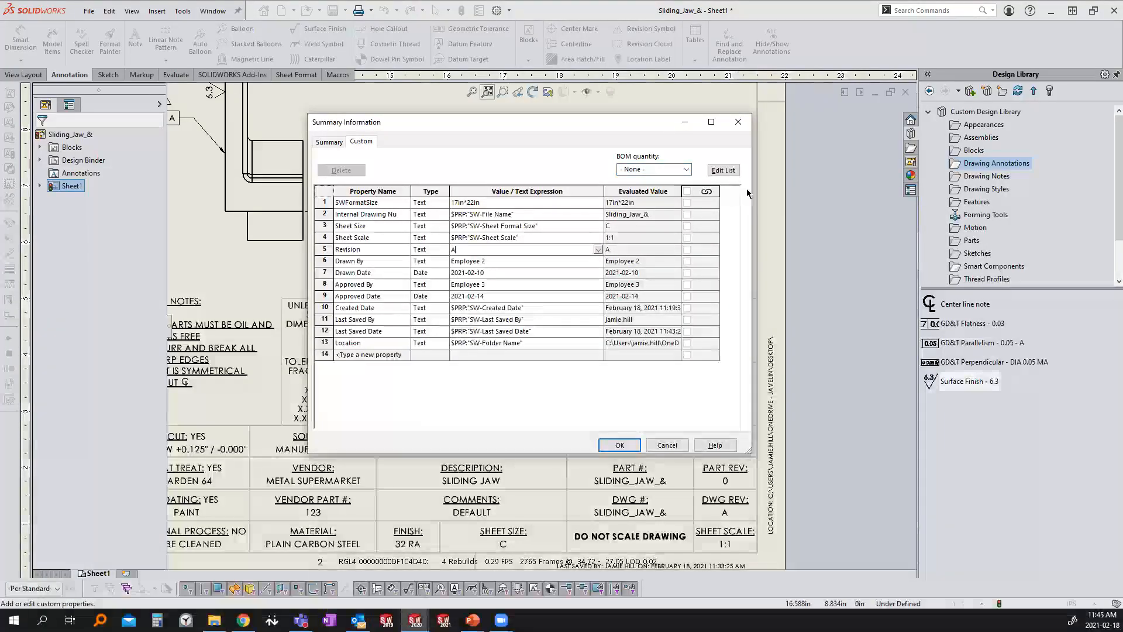
Step: Compare the Revision property in the file properties with the Revision field on the drawing's Custom Properties form, then close the file properties
click(911, 193)
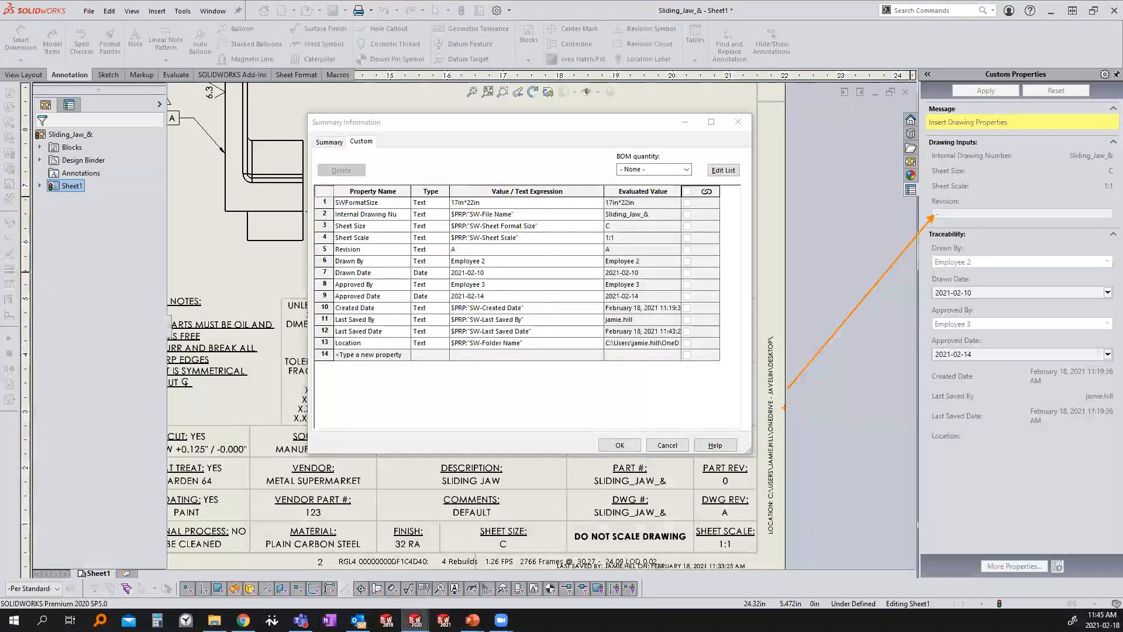
drag(939, 215, 1042, 205)
drag(459, 250, 506, 212)
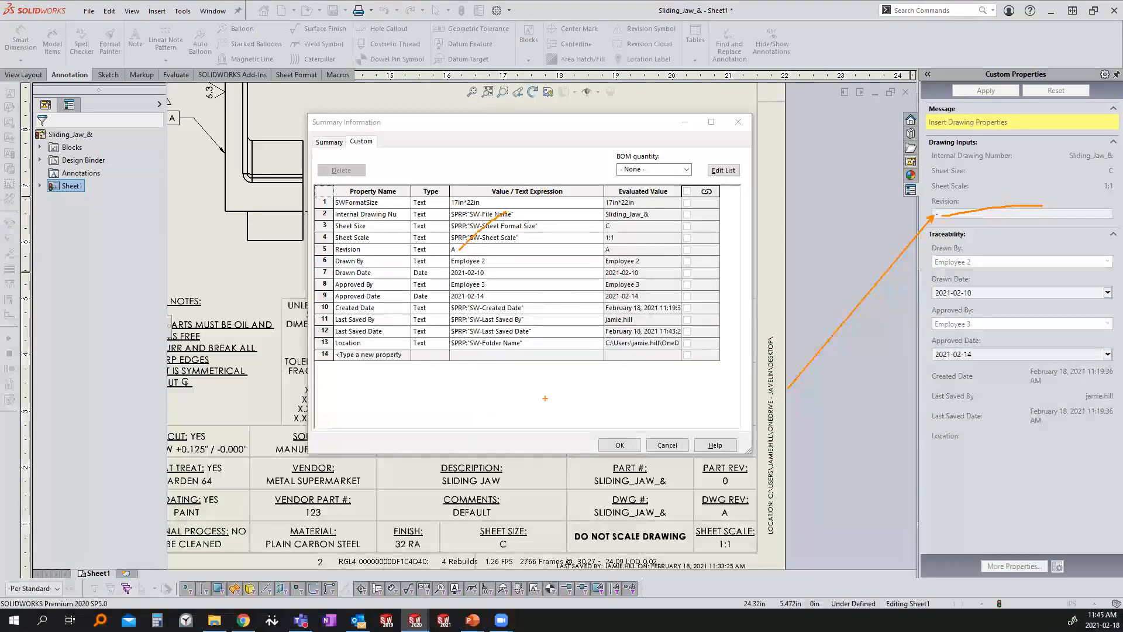
key(Escape)
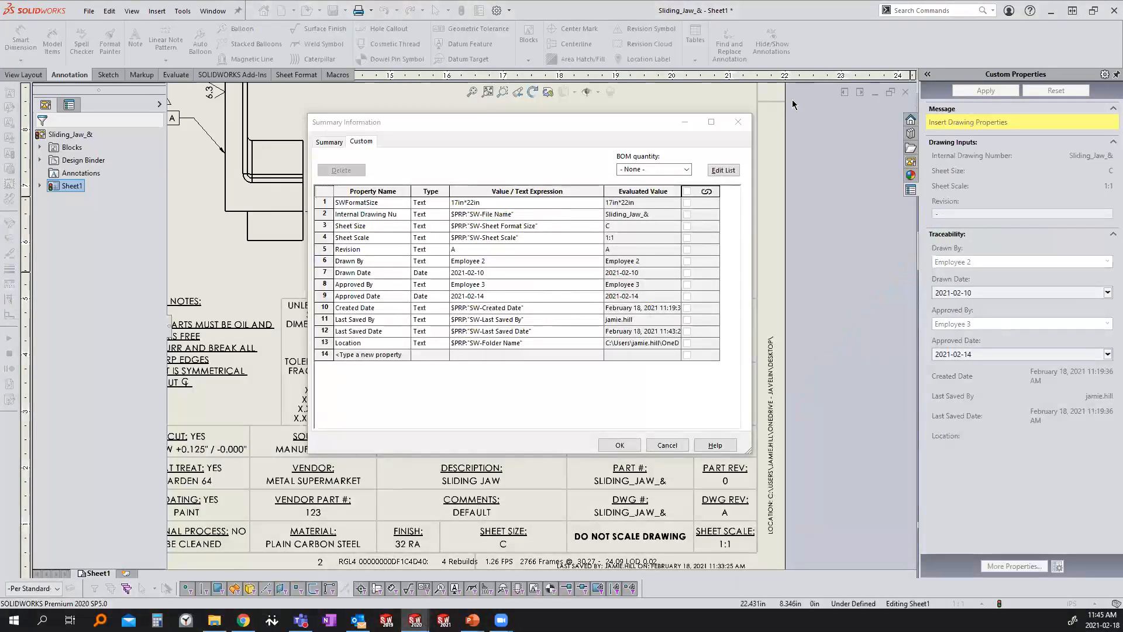
click(738, 121)
Step: Add revision B to the drawing's revision table and place its triangular symbol in the empty area beside the table
key(f)
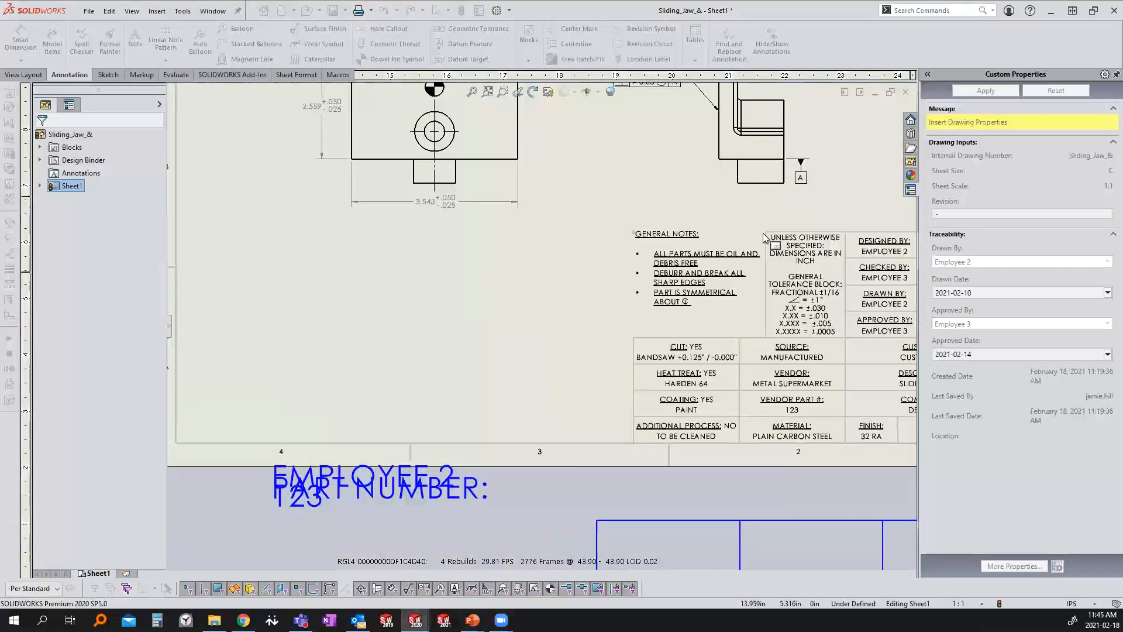
middle_drag(627, 254, 625, 356)
scroll(579, 246, up, 3)
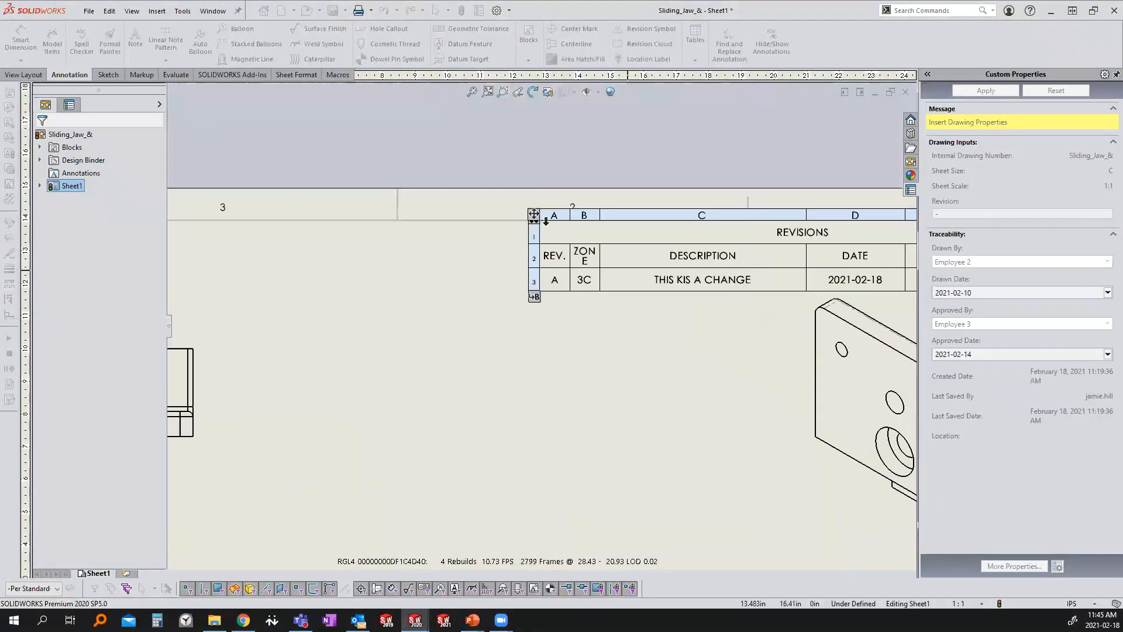
click(534, 216)
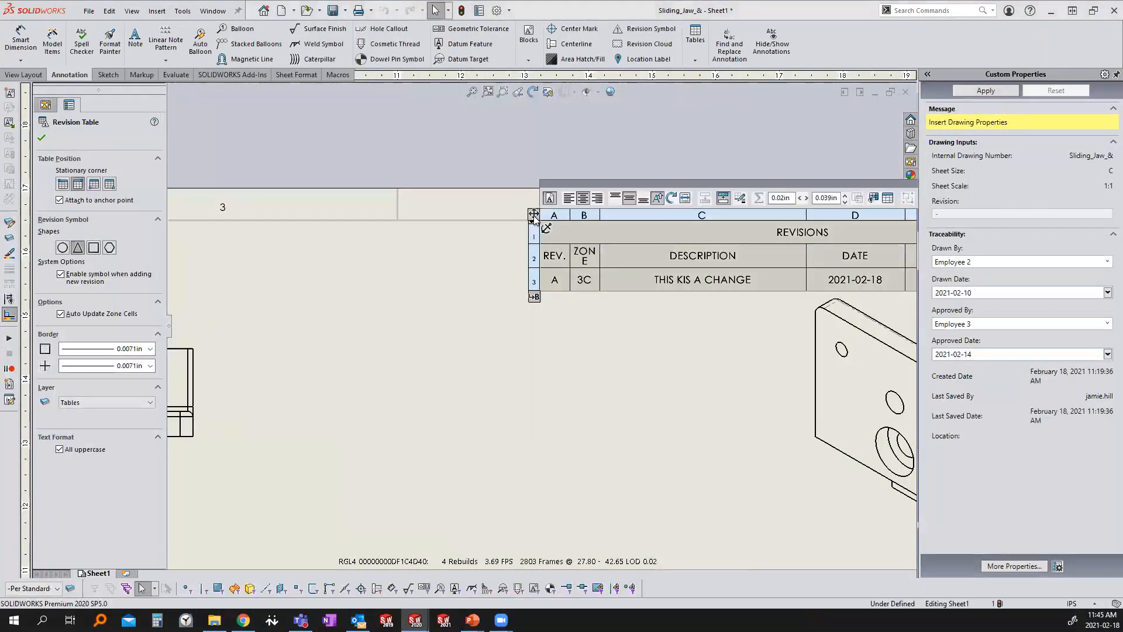
right_click(534, 217)
mouse_move(569, 285)
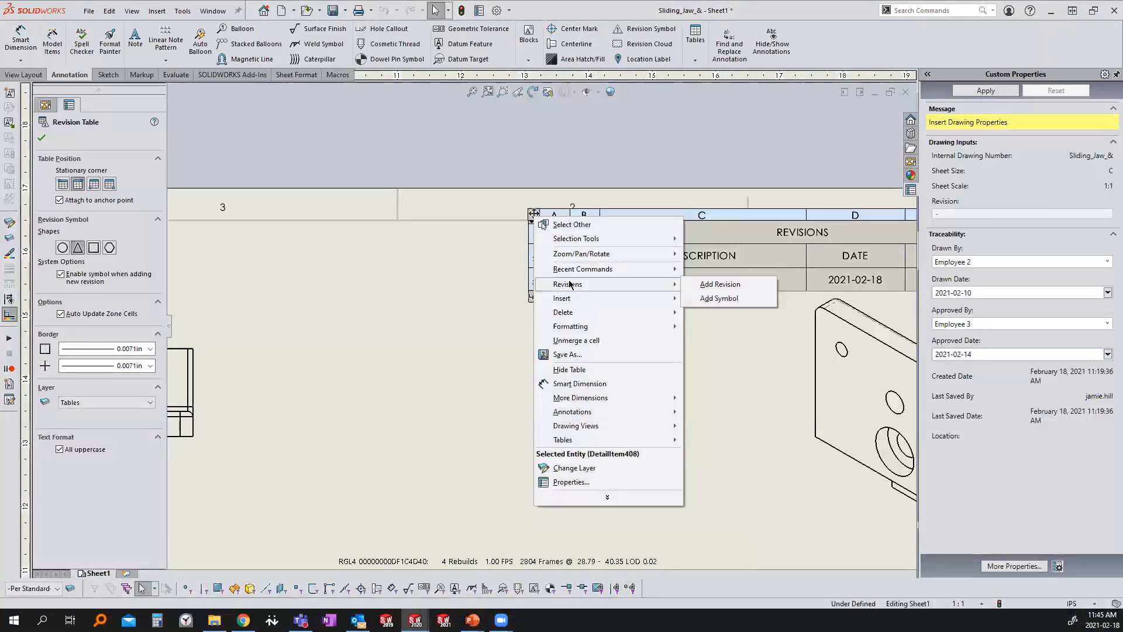
click(719, 285)
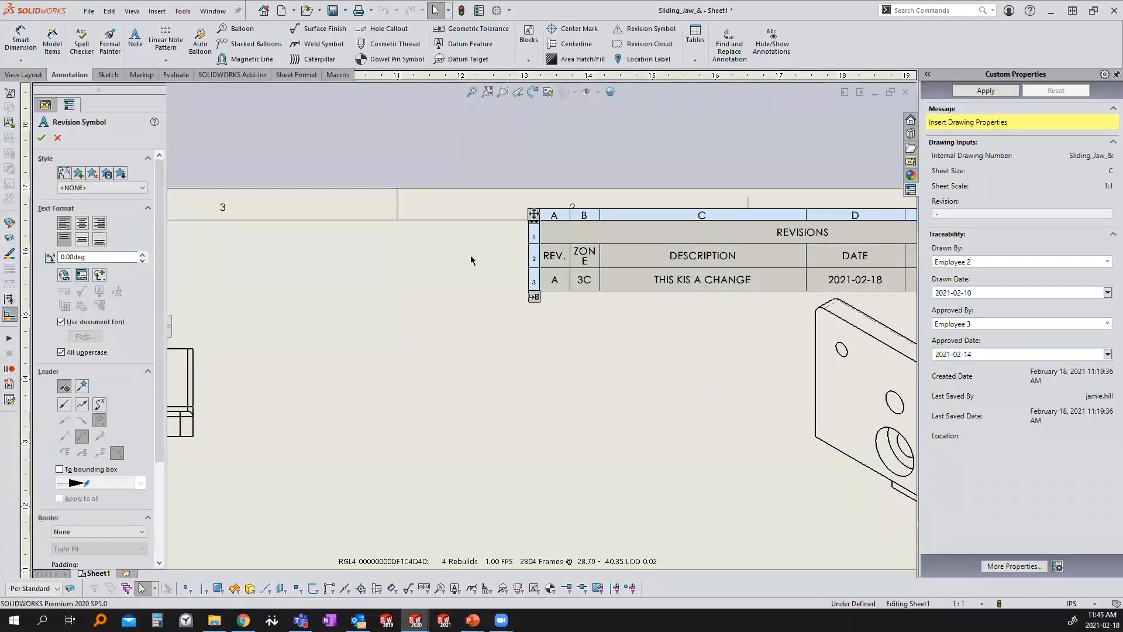
click(405, 290)
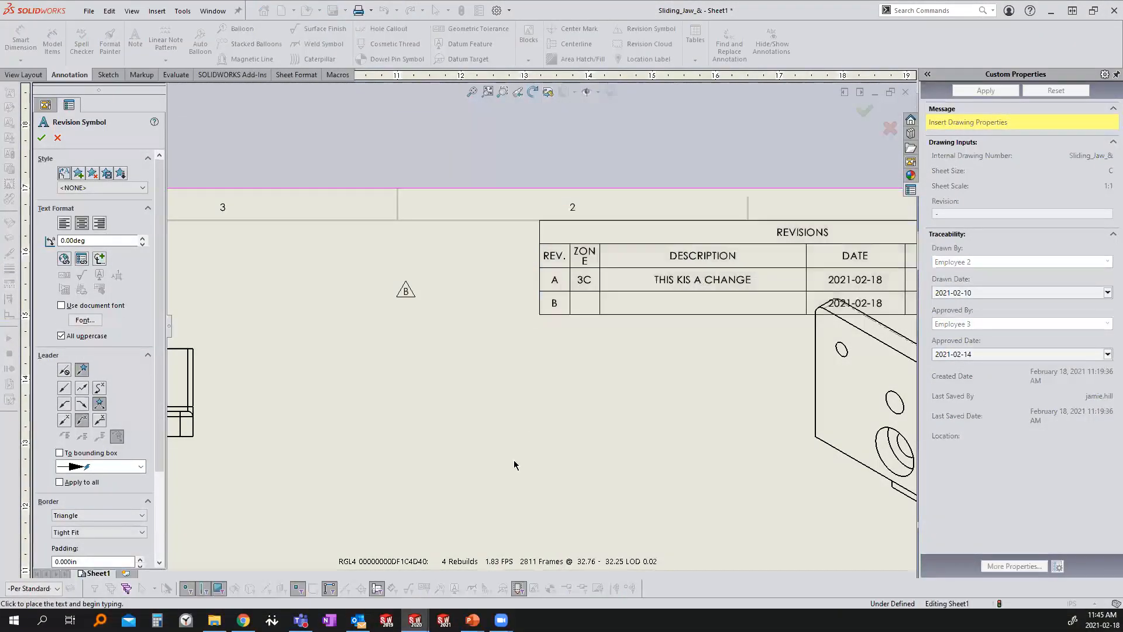
key(Escape)
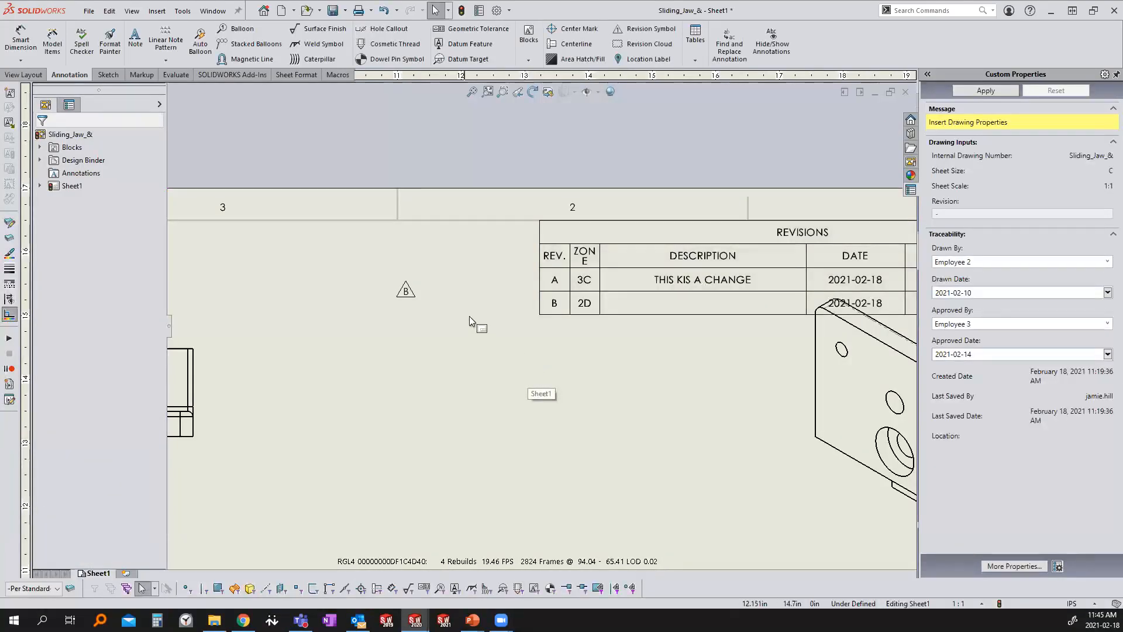
Step: Check the new revision row and examine the title block's property-linked notes, including the drawing revision, description and part number cells
scroll(665, 398, up, 2)
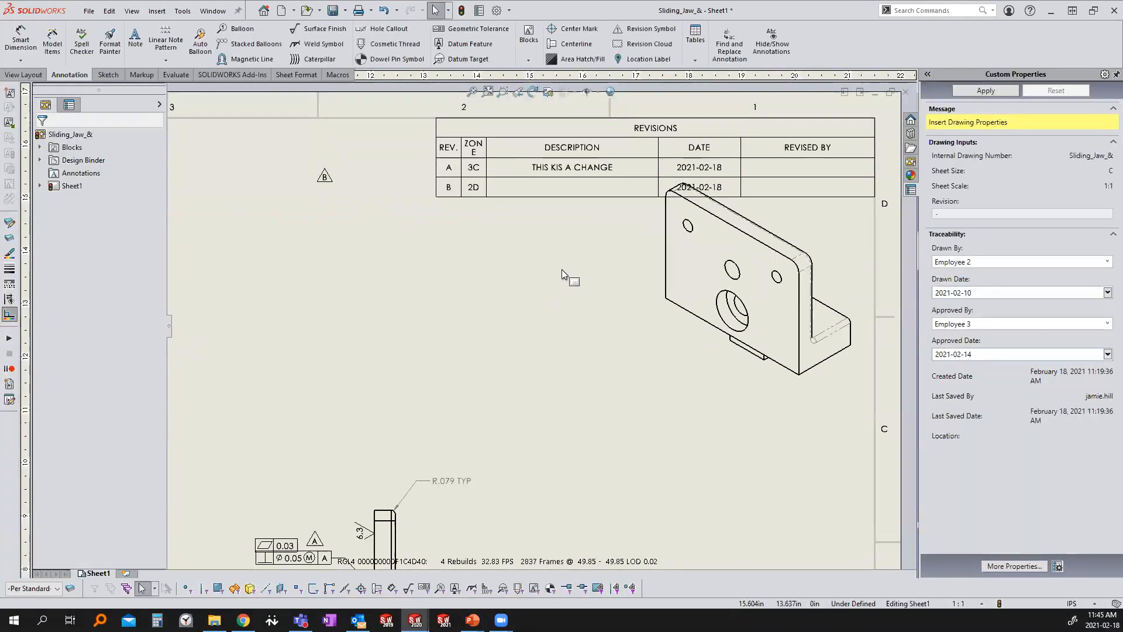
drag(651, 374, 652, 417)
click(551, 425)
scroll(567, 246, up, 2)
middle_drag(568, 245, 549, 16)
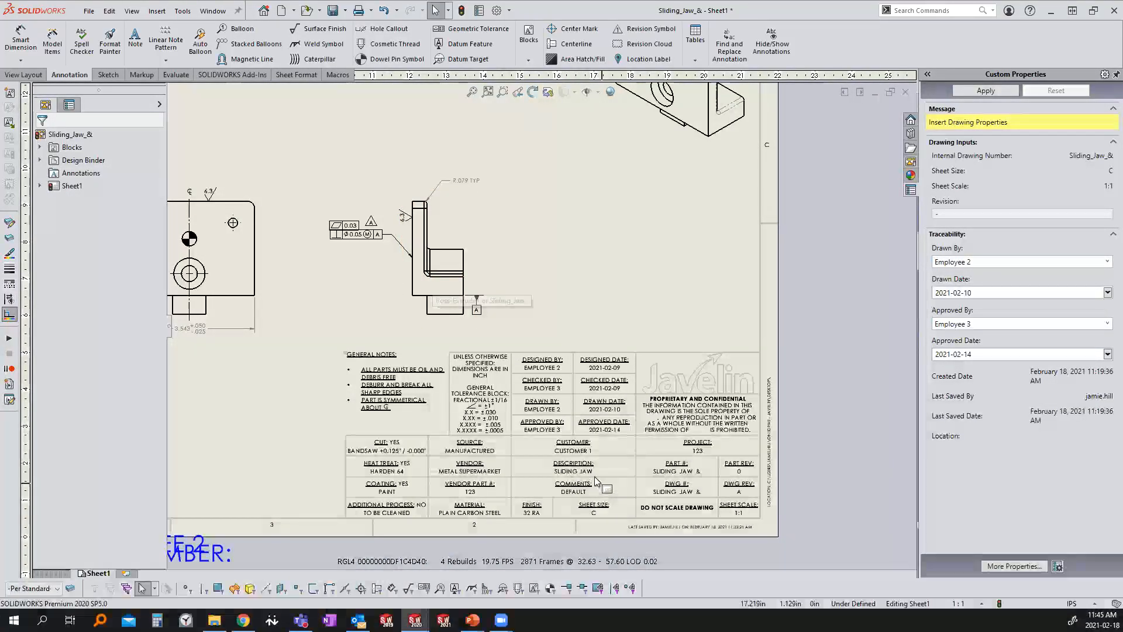
scroll(595, 480, down, 3)
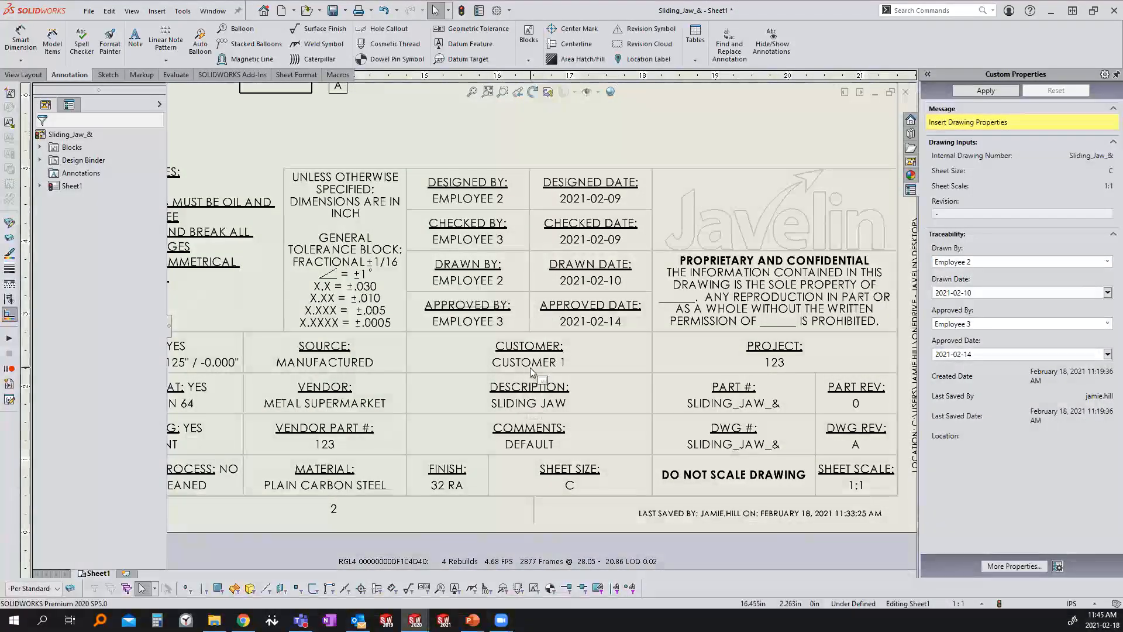
click(529, 408)
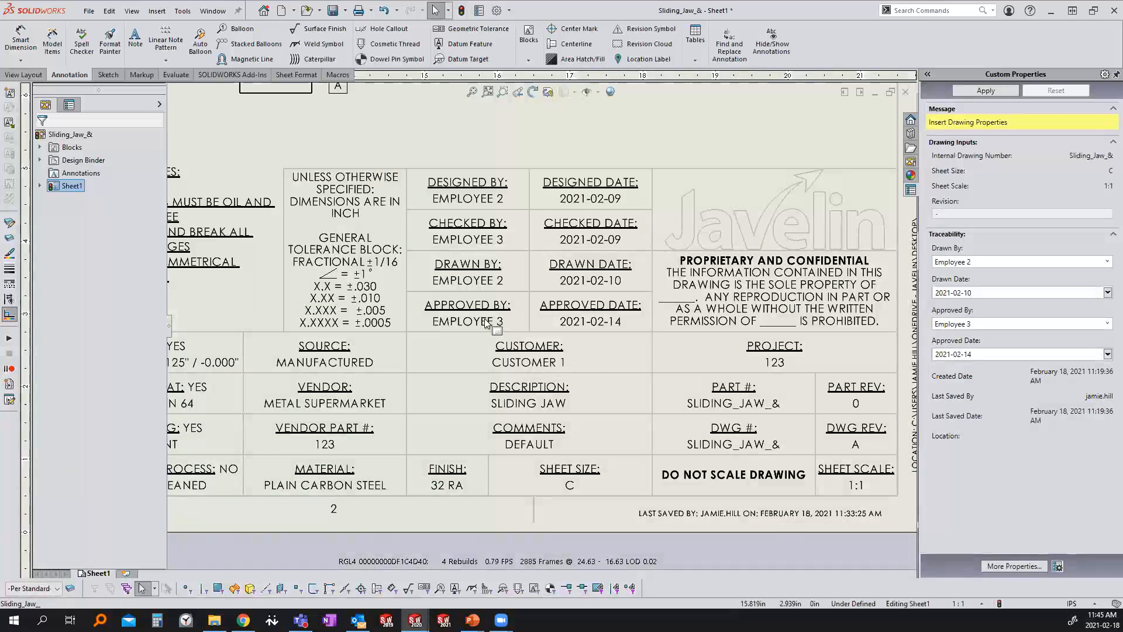
double_click(482, 281)
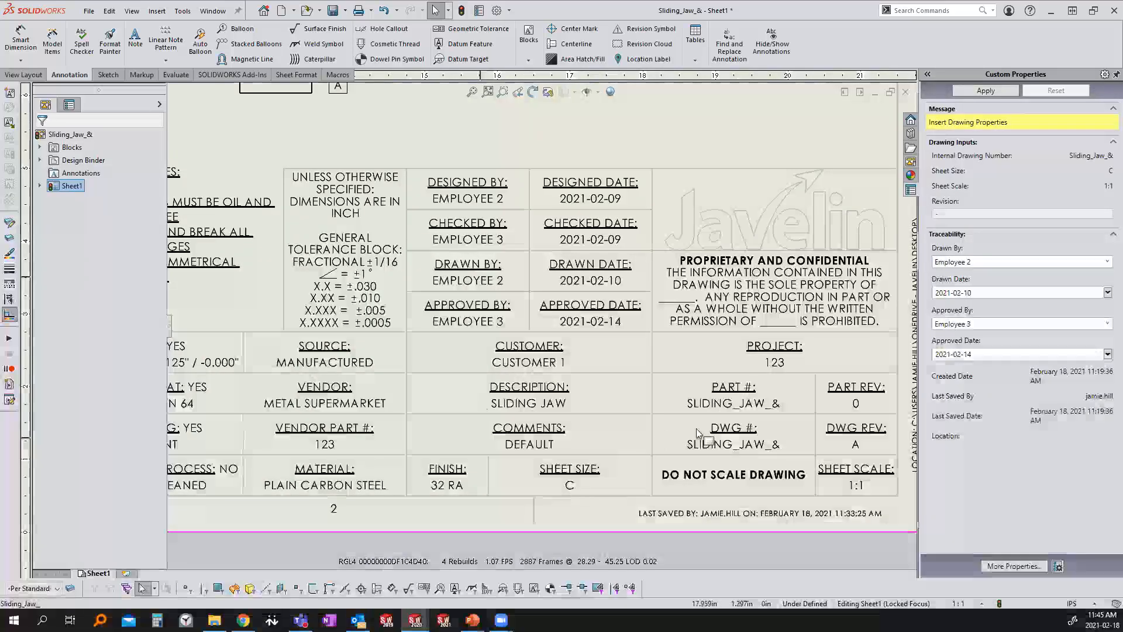
double_click(717, 415)
key(z)
key(z)
key(z)
key(z)
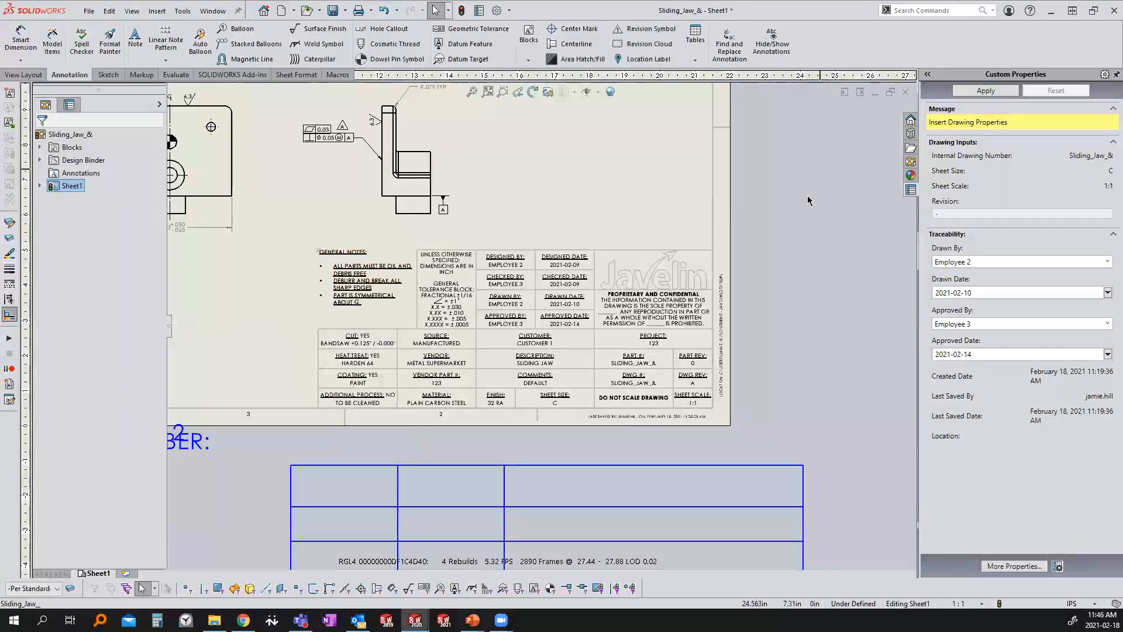
Step: Try defining title block fields in the sheet format, inspect which title block notes qualify, and exit sheet format editing
click(742, 328)
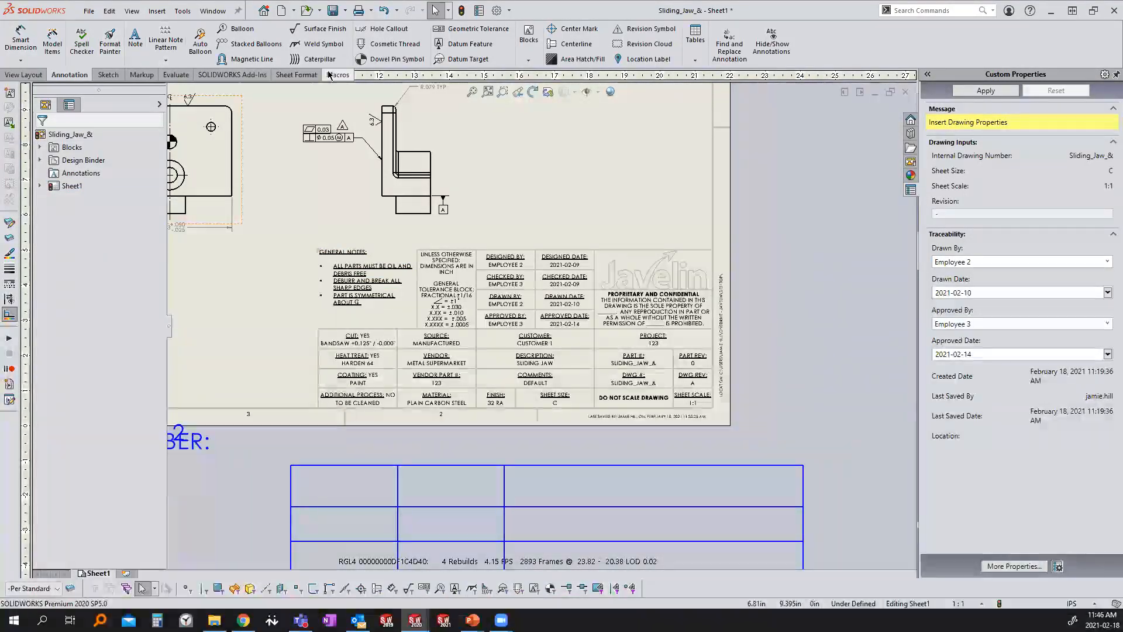
click(298, 75)
click(16, 53)
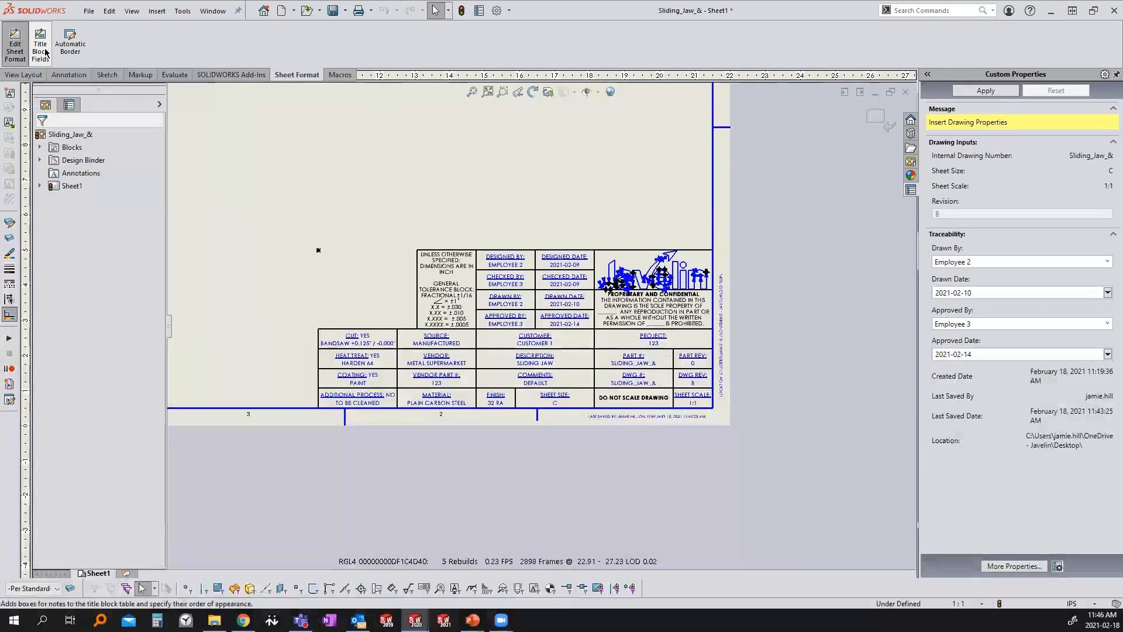
click(40, 47)
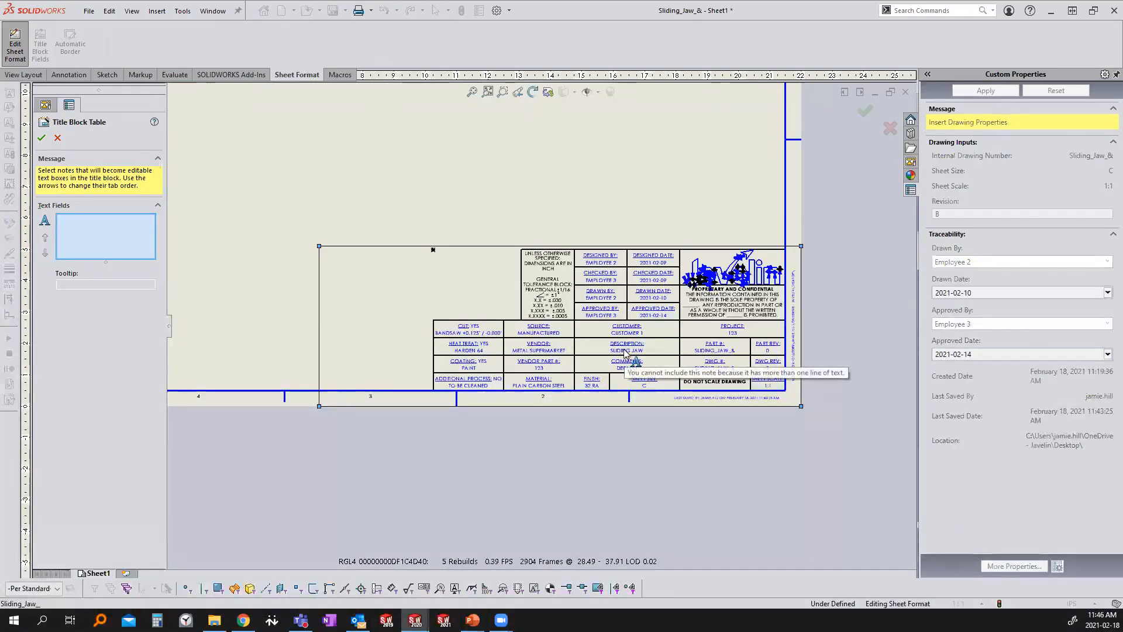
scroll(625, 352, down, 5)
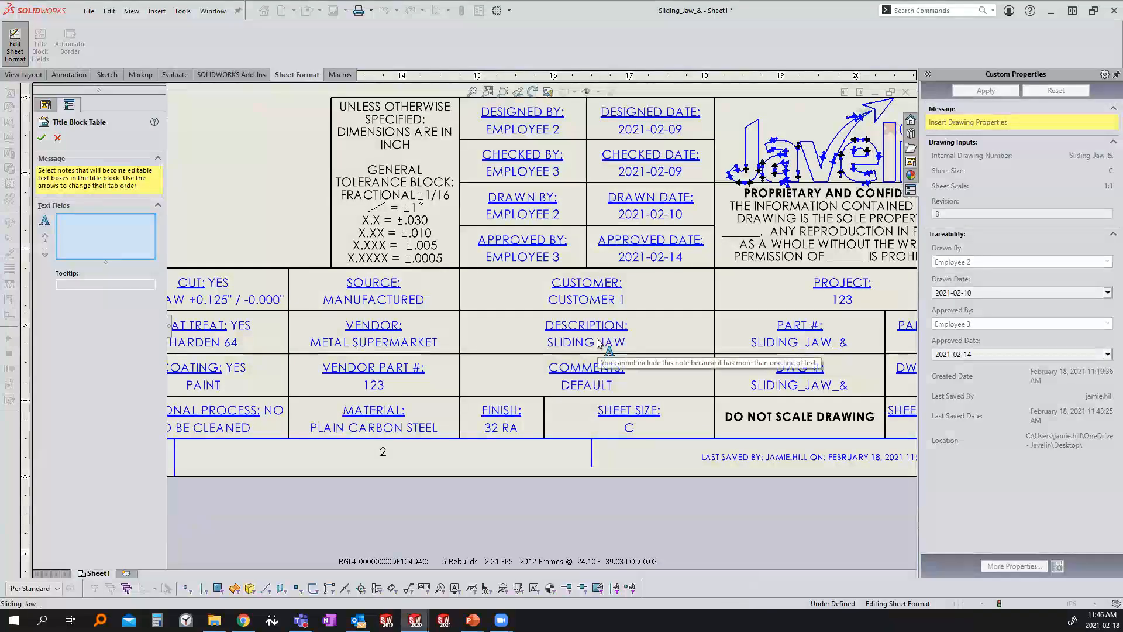
middle_drag(582, 338, 445, 341)
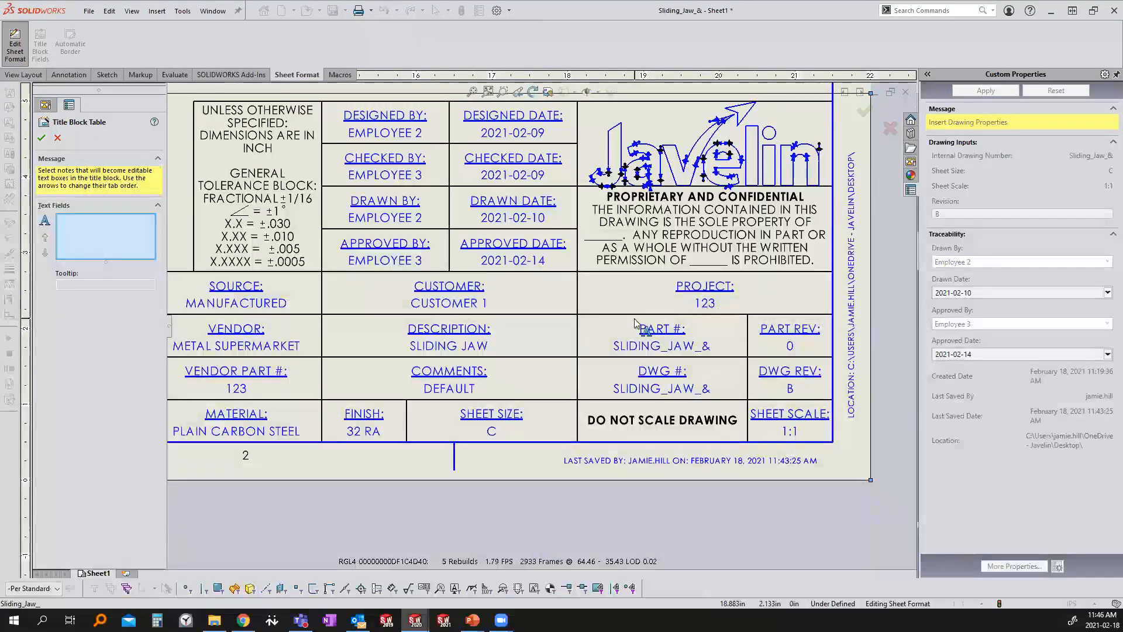
key(Escape)
scroll(609, 379, up, 4)
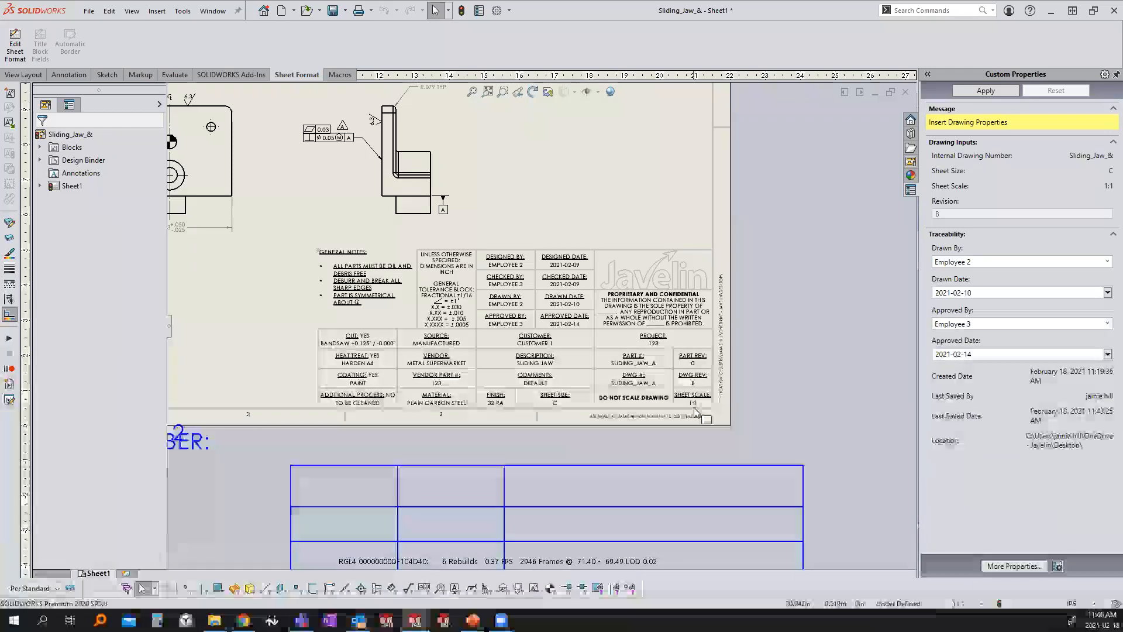
Step: View the complete drawing sheet, then switch to the Drawing Service Workflow slide show in PowerPoint
scroll(775, 419, up, 5)
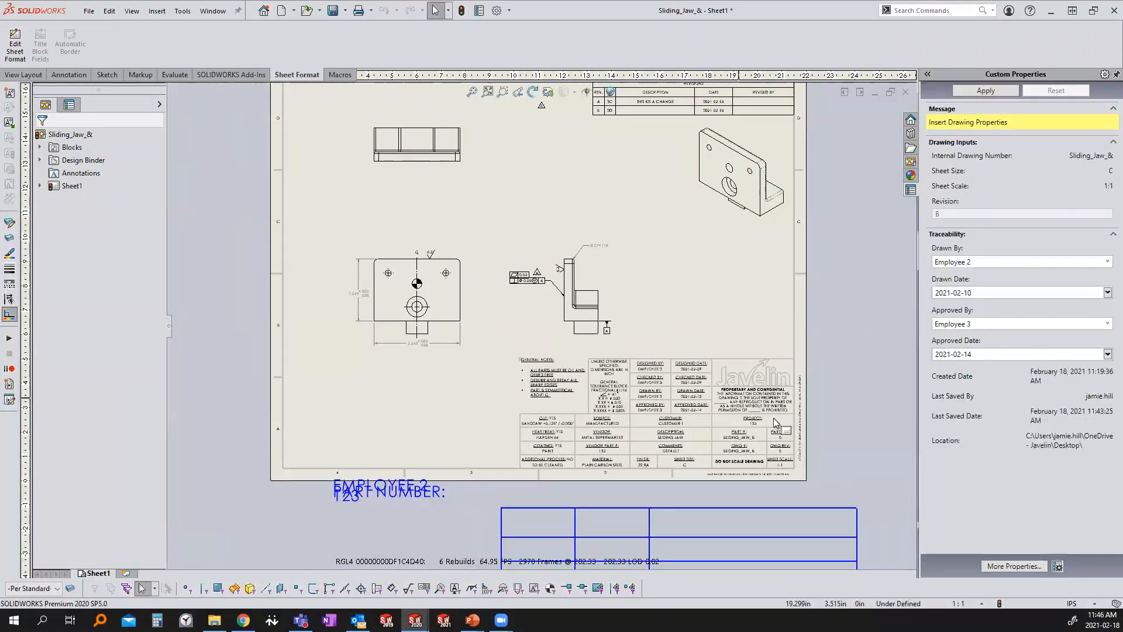
middle_drag(790, 307, 816, 339)
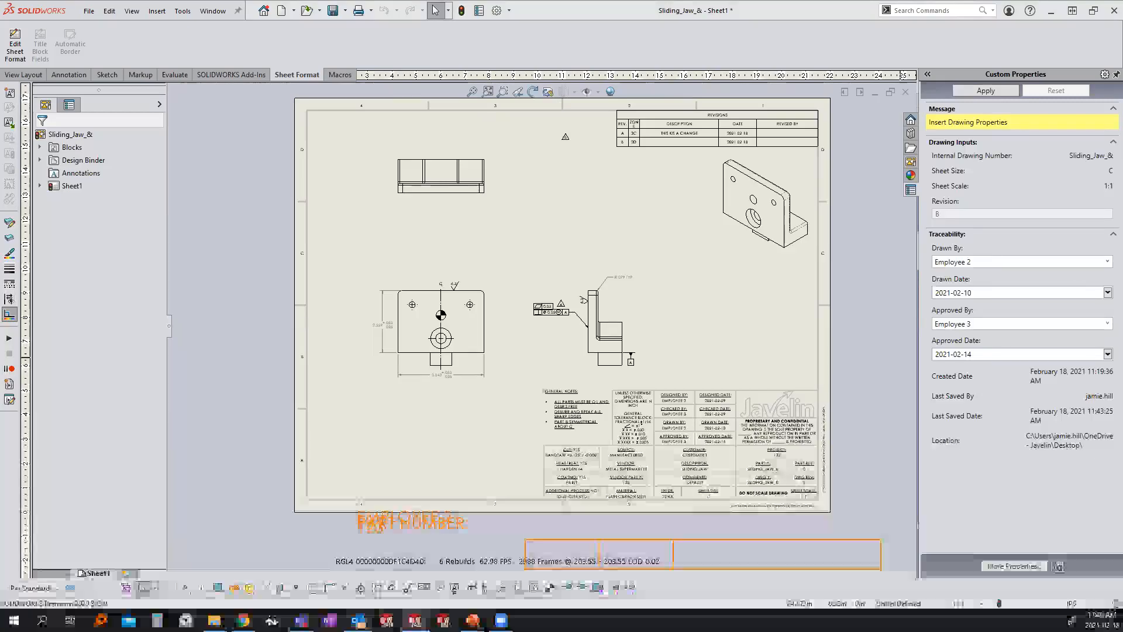
mouse_move(473, 620)
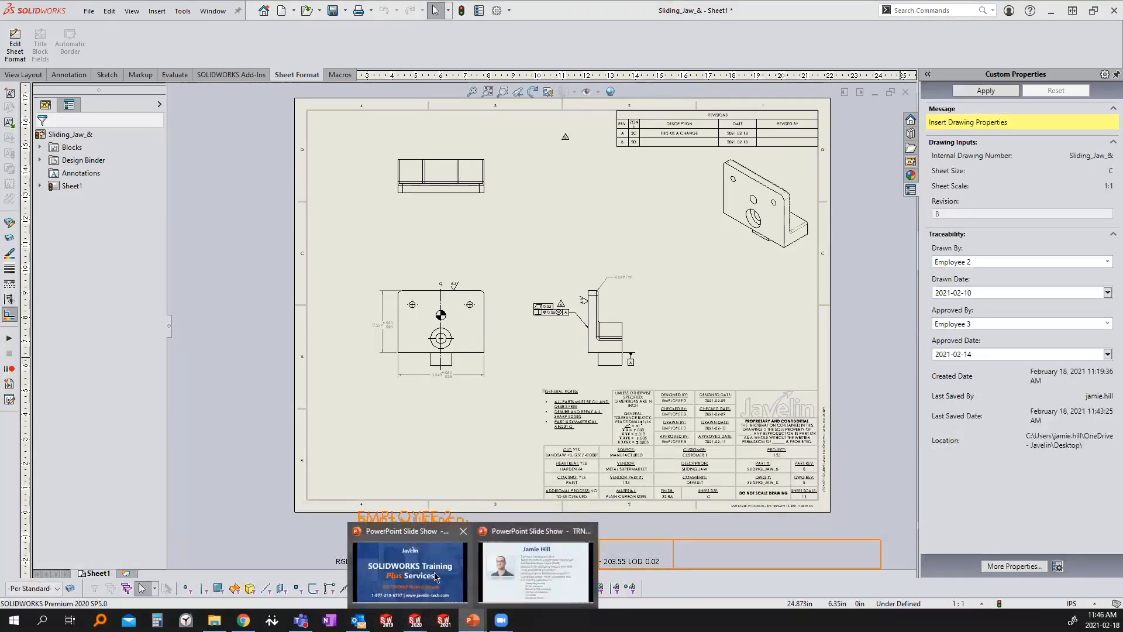
click(552, 592)
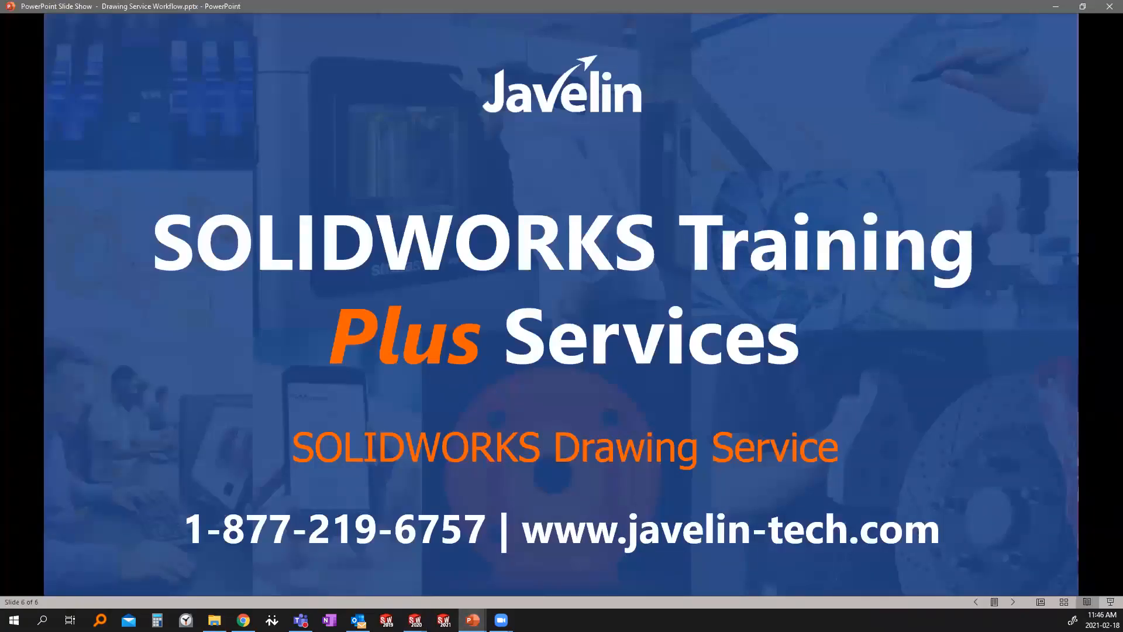